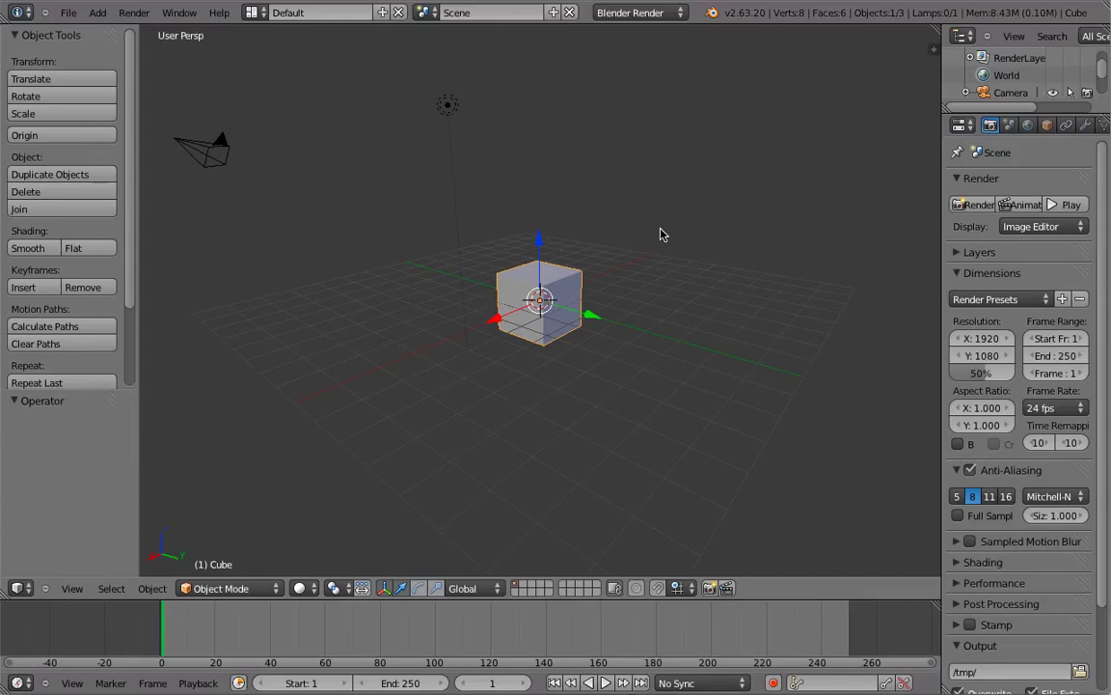
Switch to the Compositing layout, enable Use Nodes and Backdrop in the node editor, and maximize it
key(ctrl+Left)
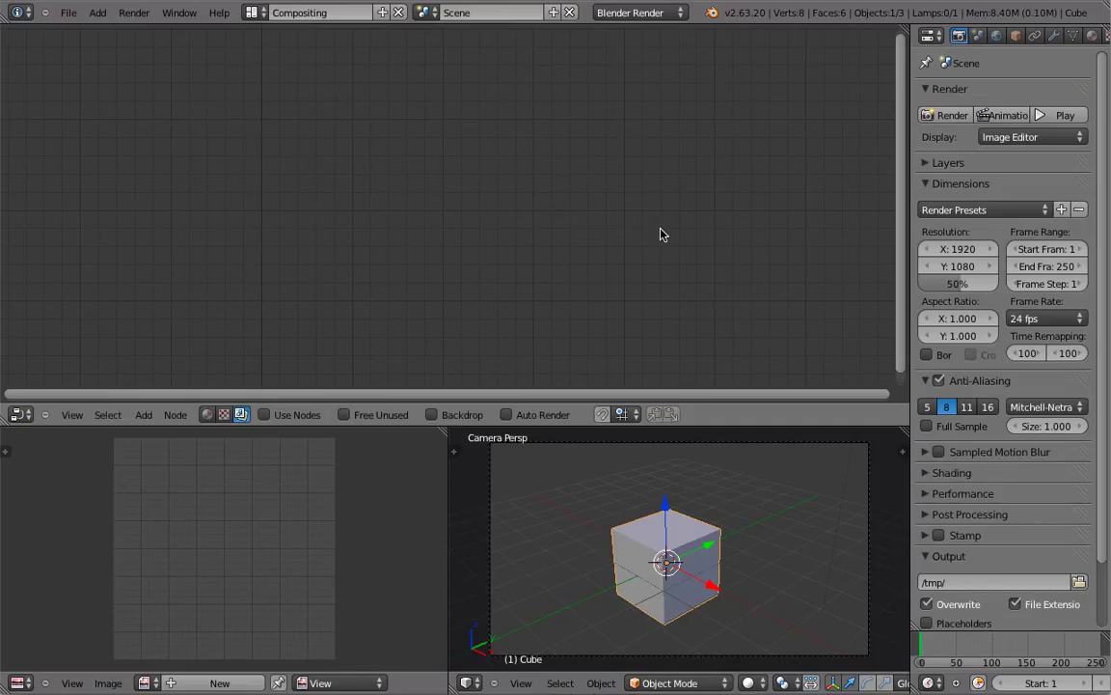
click(266, 415)
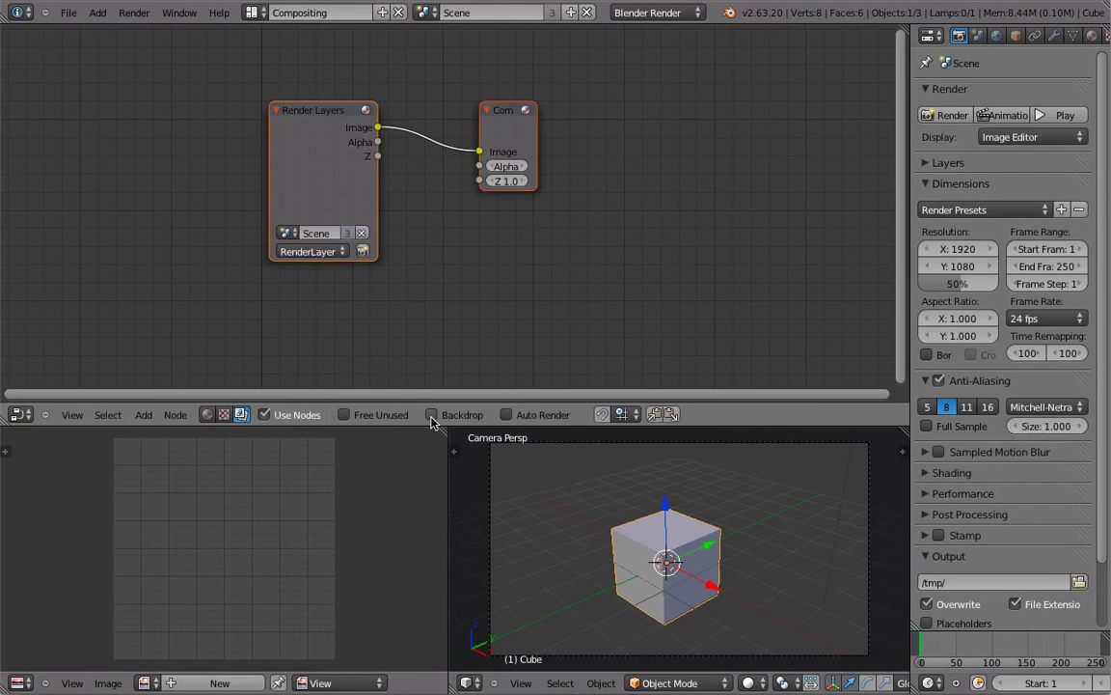
click(432, 415)
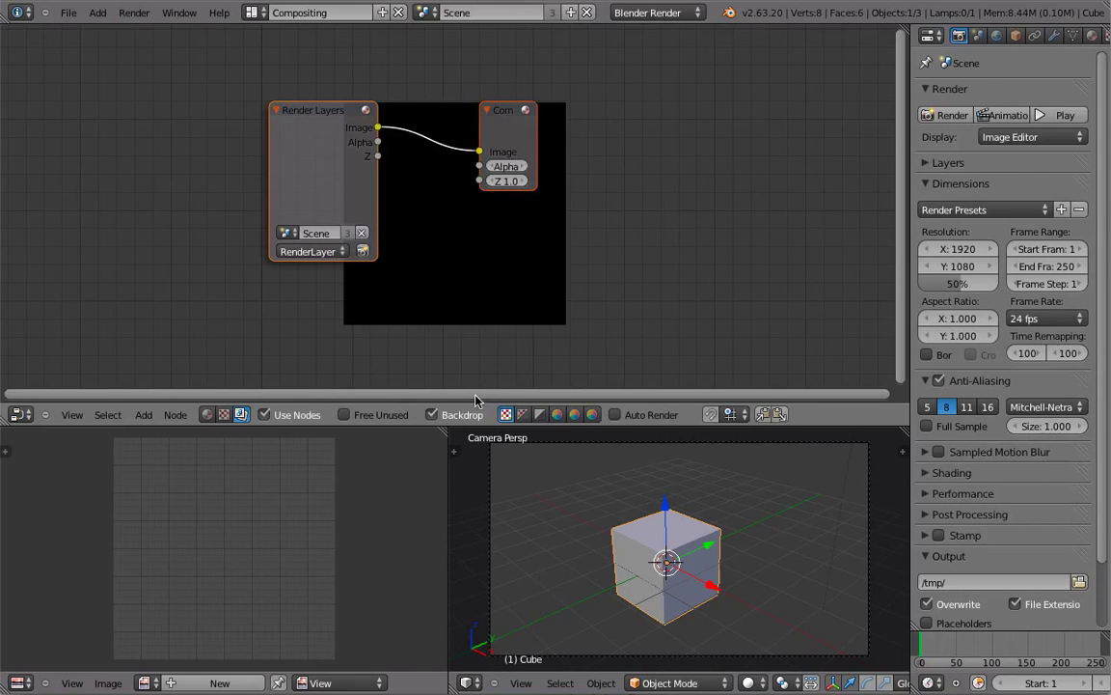
key(ctrl+Up)
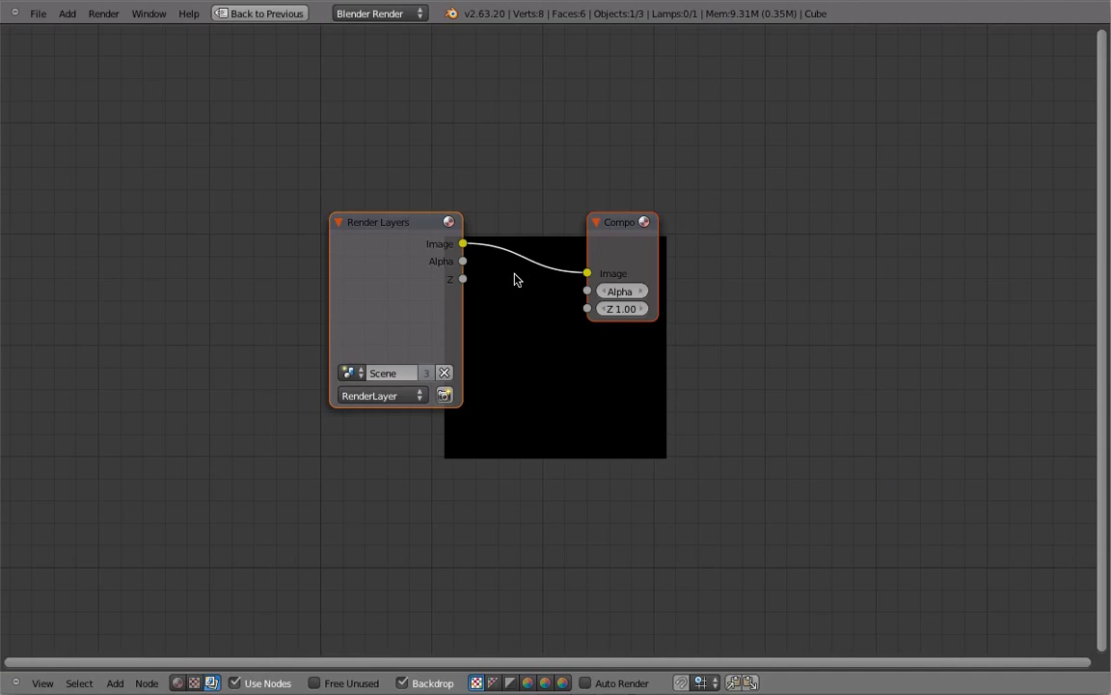
Move the Render Layers node away from the Composite node and render the current frame
scroll(499, 367, down, 7)
drag(444, 353, 283, 371)
key(F12)
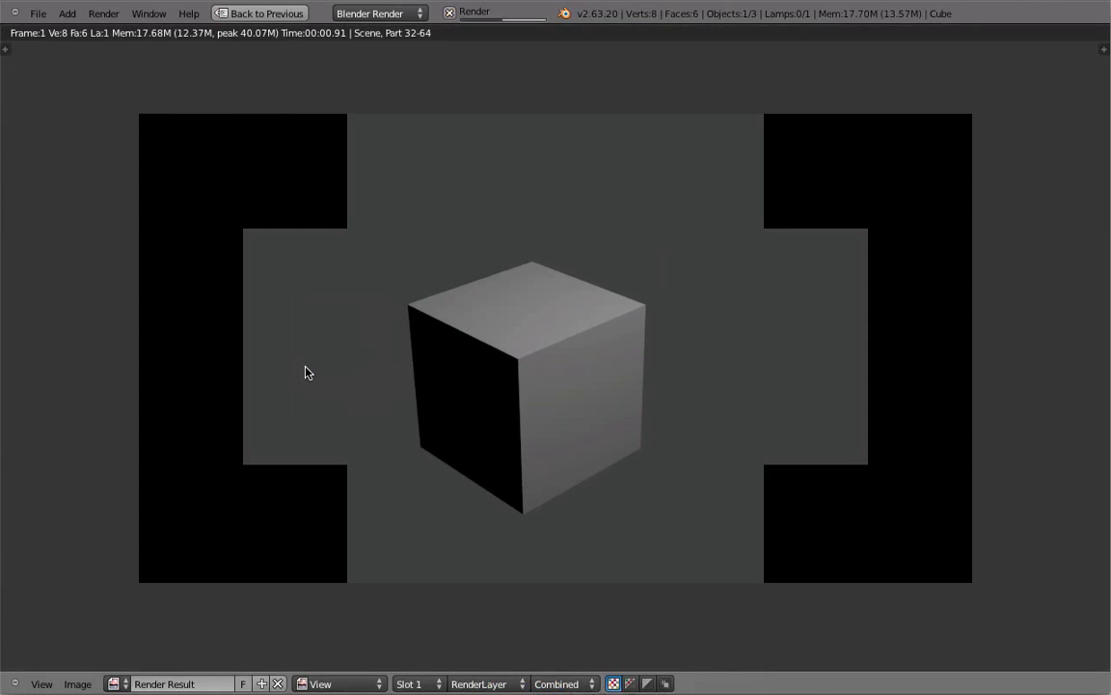
key(Escape)
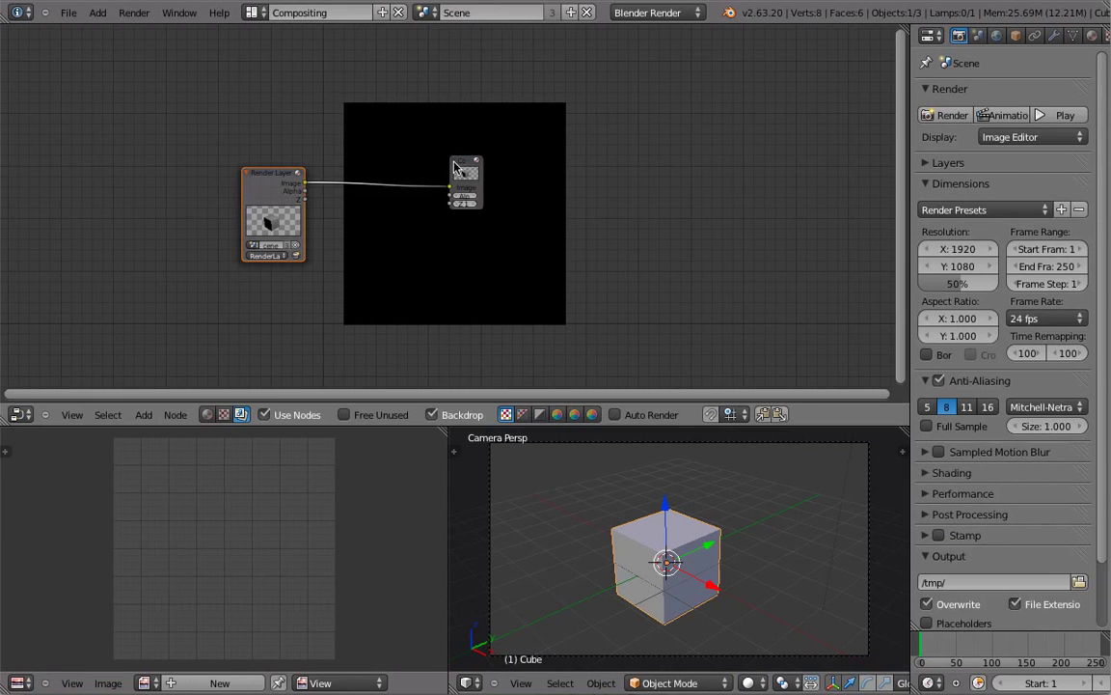
Move the Composite node well clear of Render Layers on the far side of the backdrop, and show the properties in the maximized node editor
drag(474, 169, 716, 181)
scroll(364, 278, up, 3)
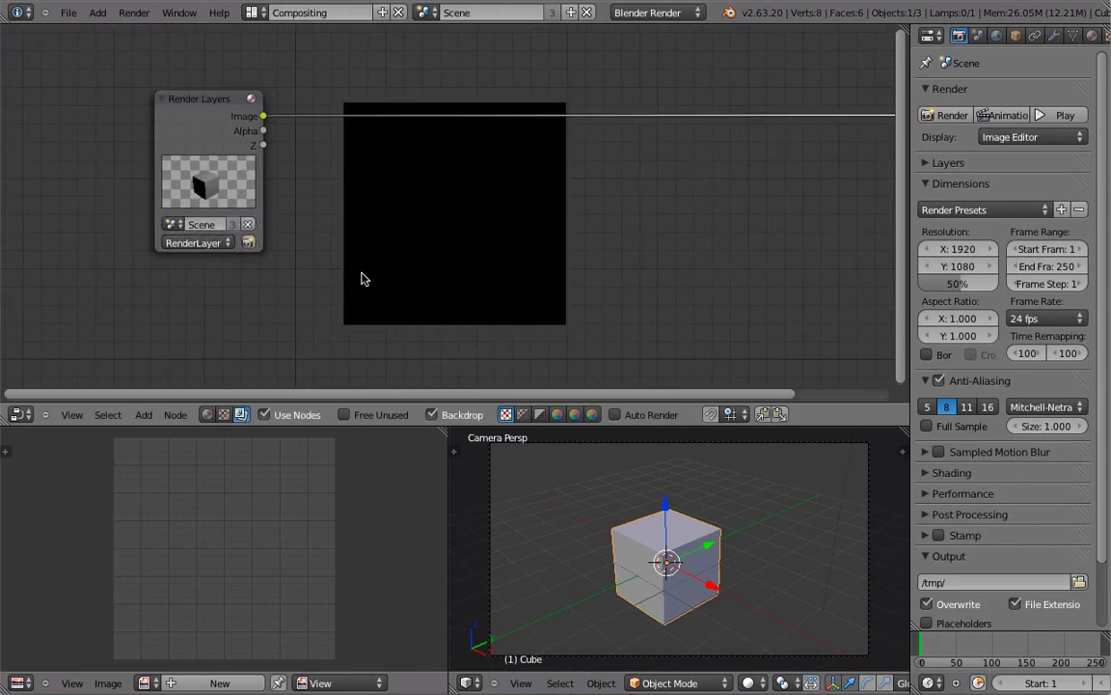
scroll(435, 265, down, 2)
scroll(324, 276, up, 1)
scroll(324, 276, up, 2)
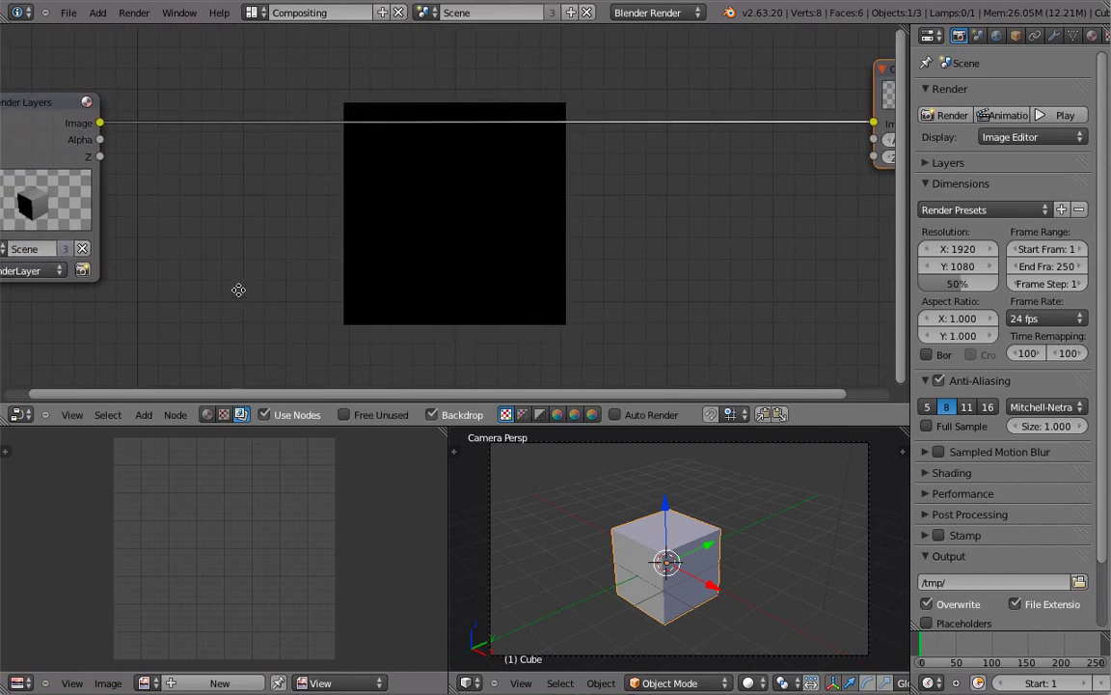
scroll(238, 290, down, 3)
middle_drag(345, 275, 355, 270)
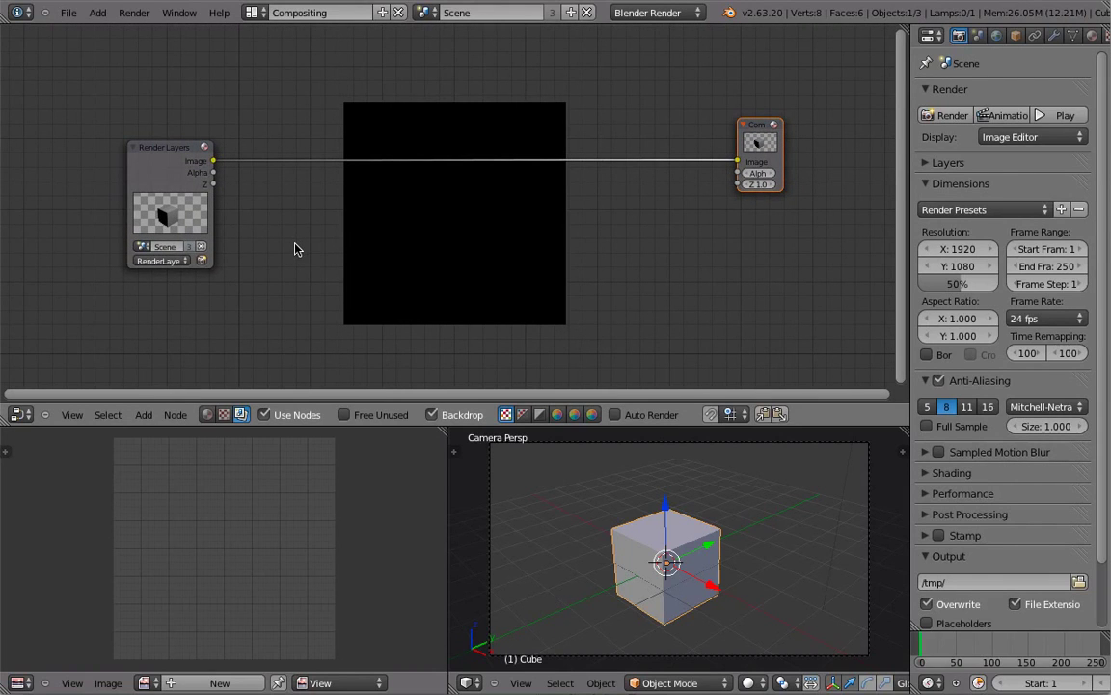
key(n)
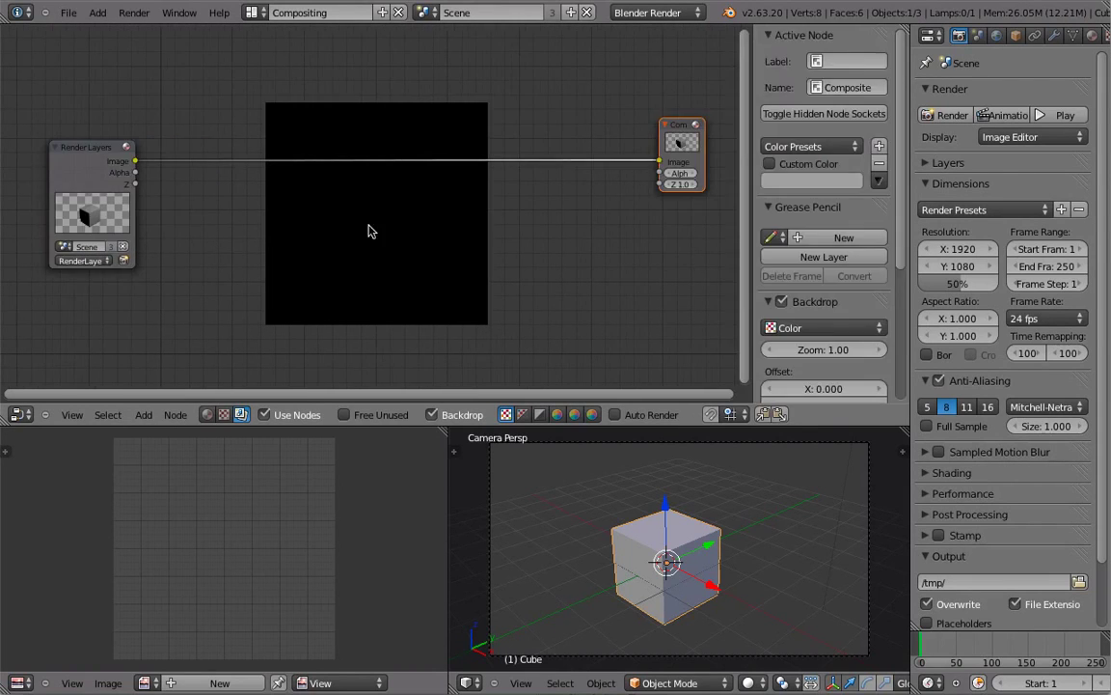
key(ctrl+Up)
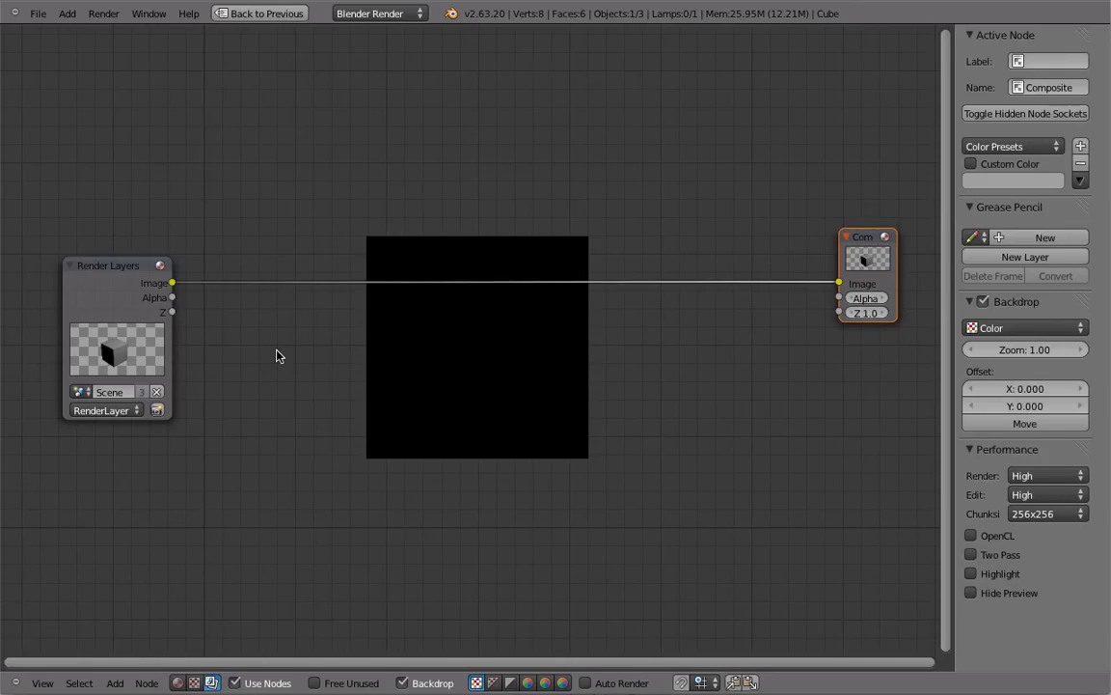
key(shift+a)
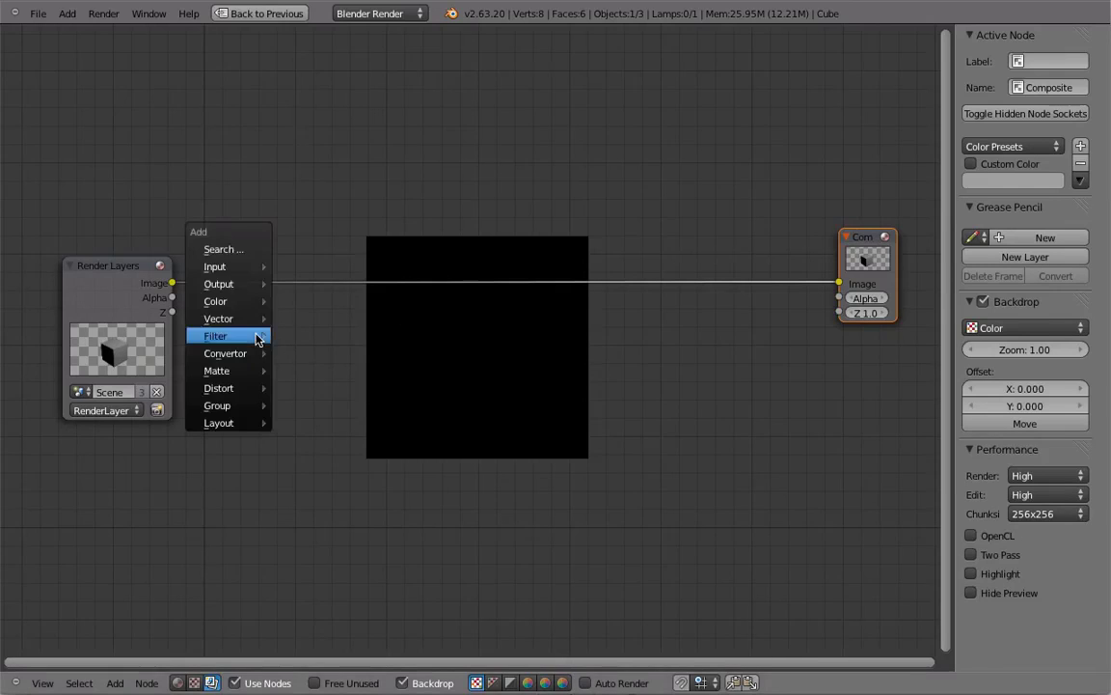
click(234, 255)
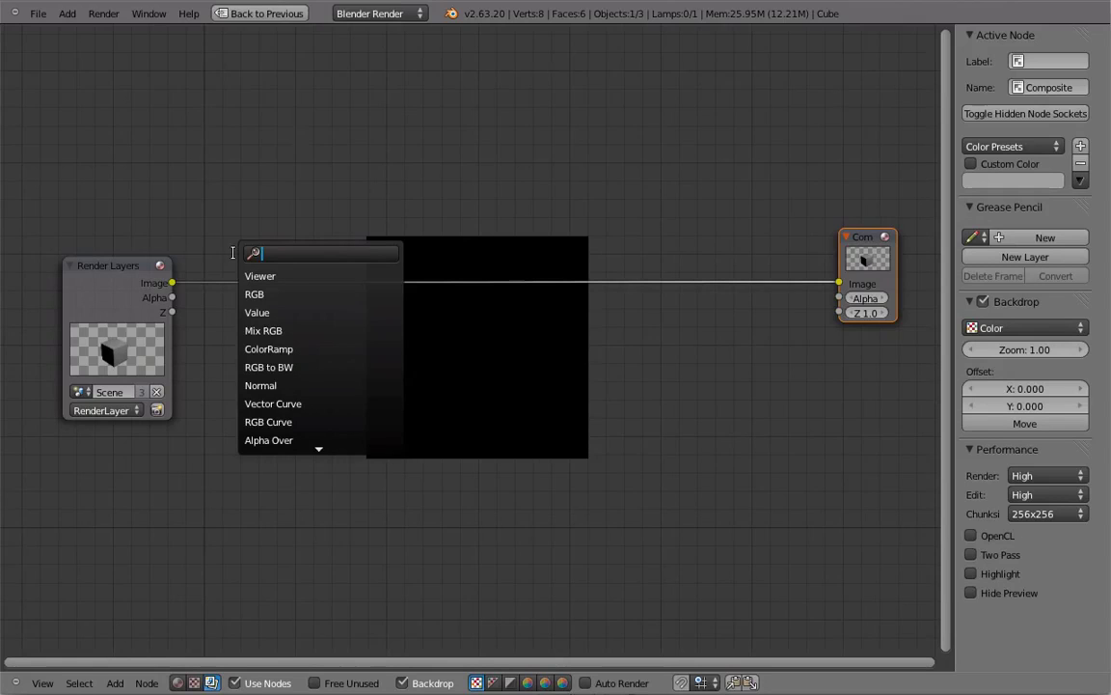
text(colo)
key(Down)
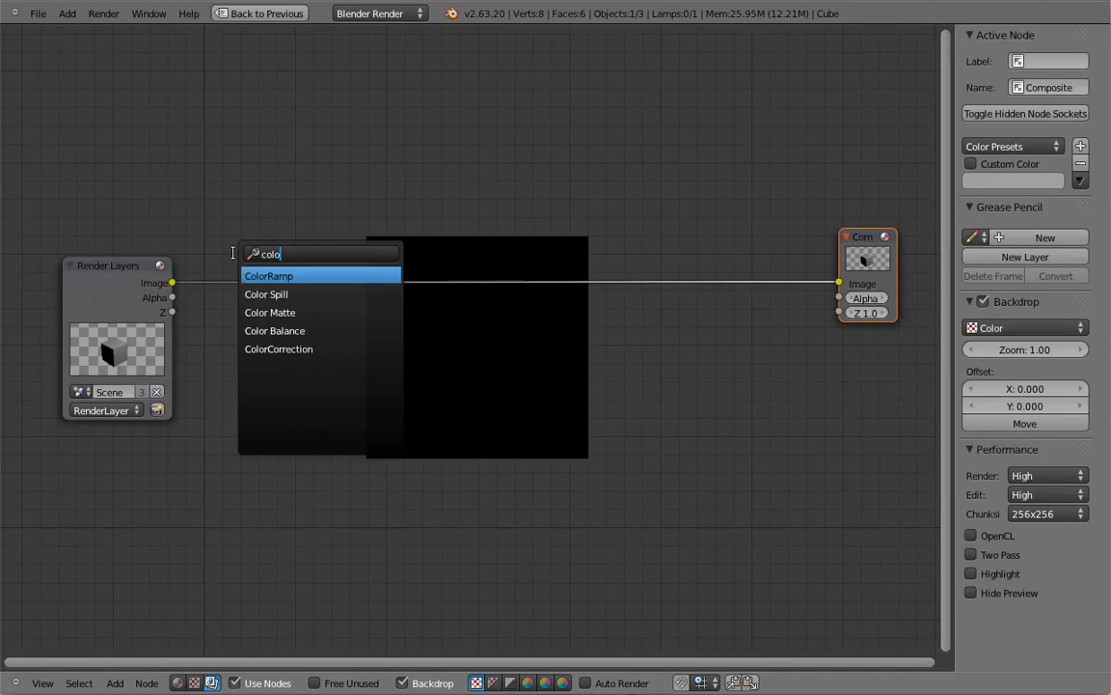
key(Down)
key(Down)
key(Down)
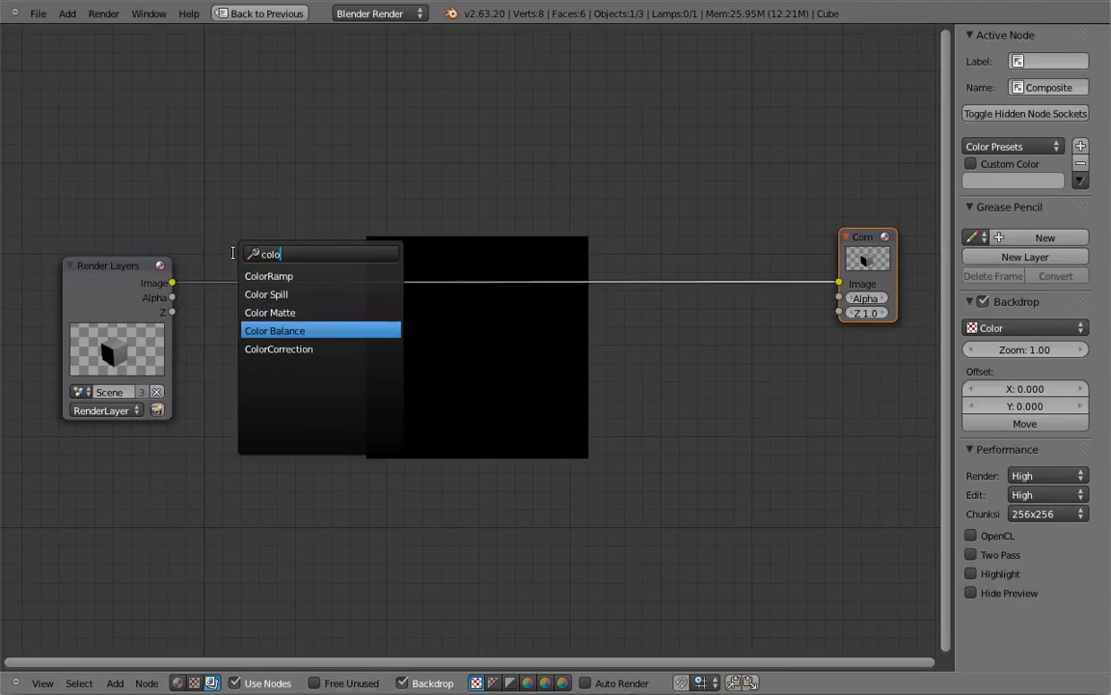
key(Escape)
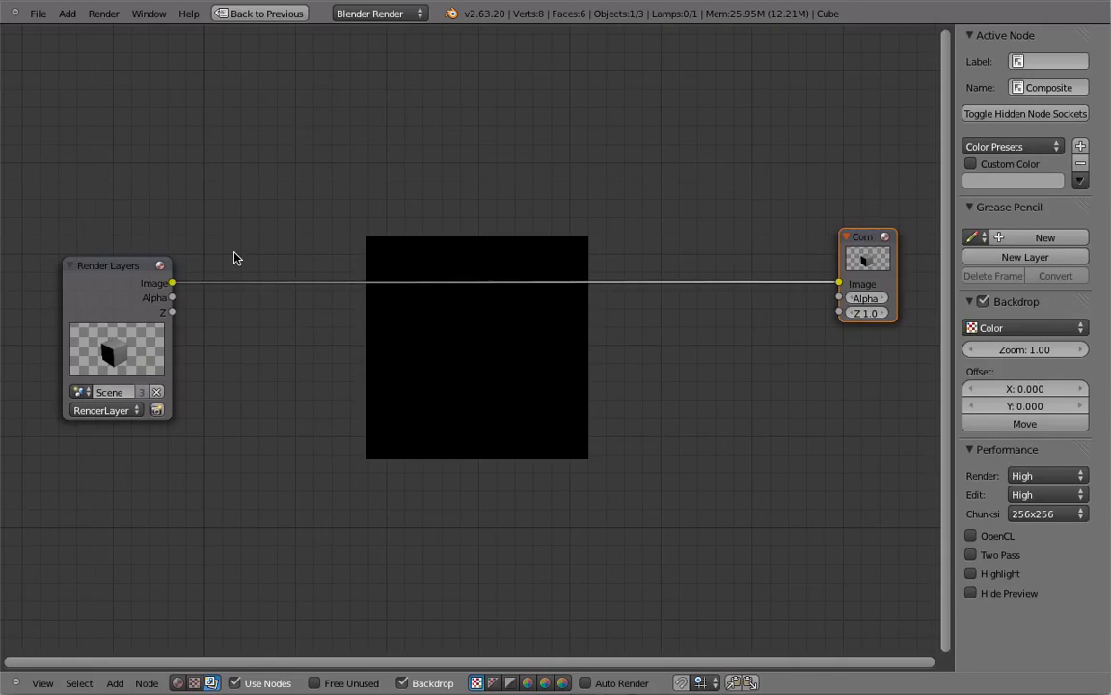
key(shift+a)
key(Escape)
Add a Viewer node beside Render Layers by searching for it
key(shift+a)
click(233, 253)
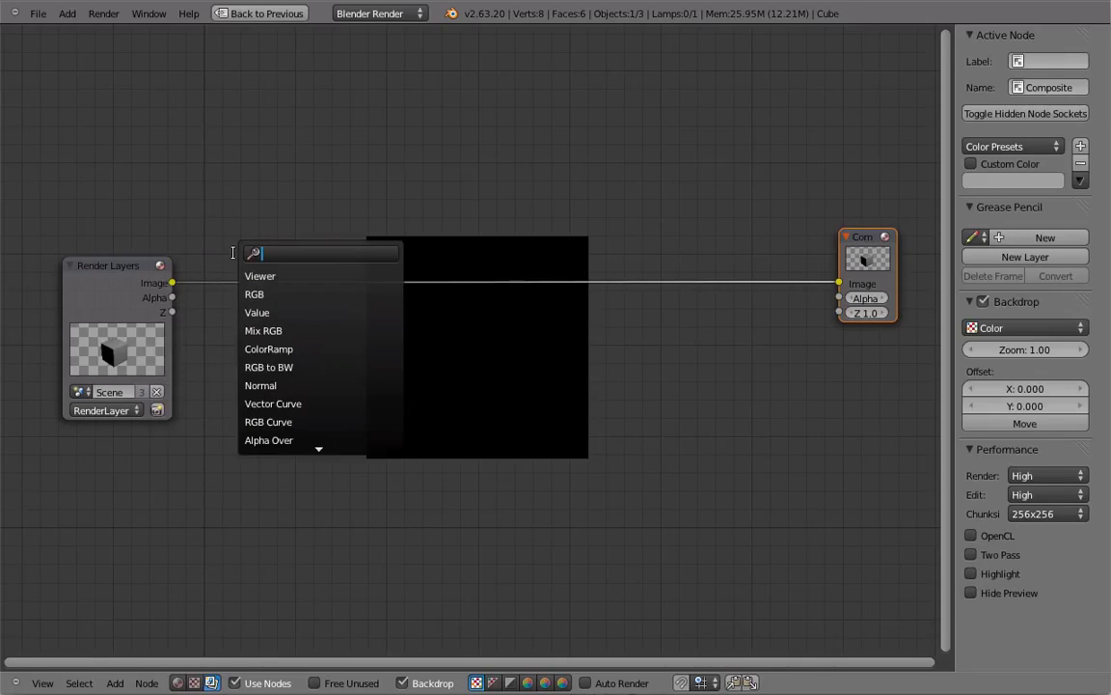
text(voiwe)
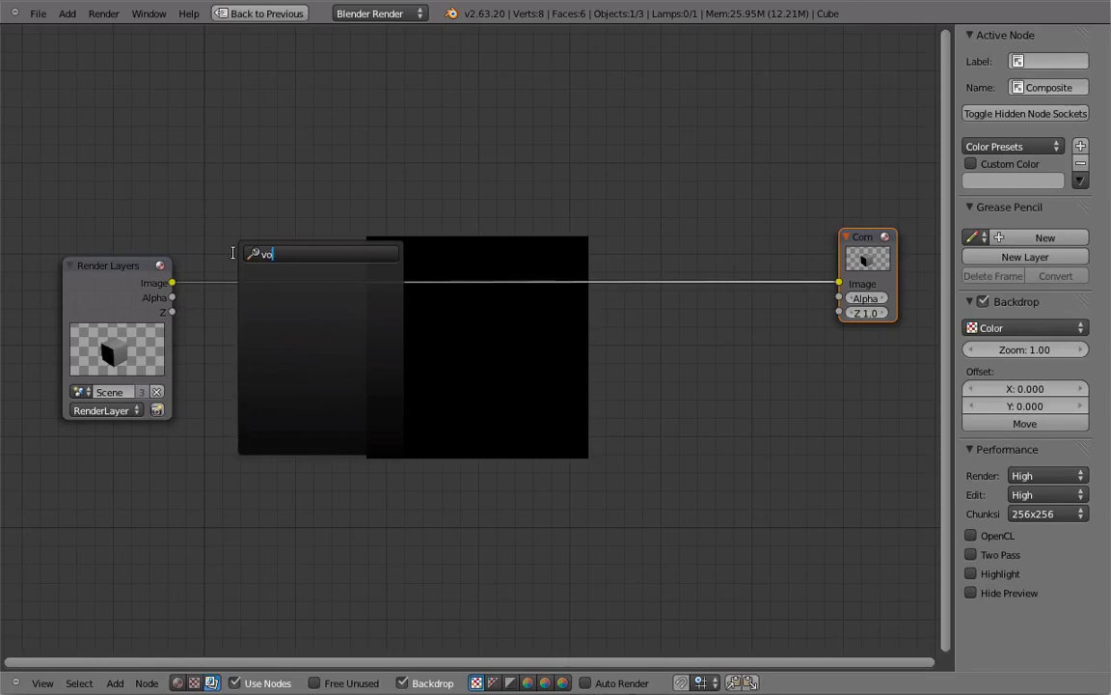
key(BackSpace)
key(Return)
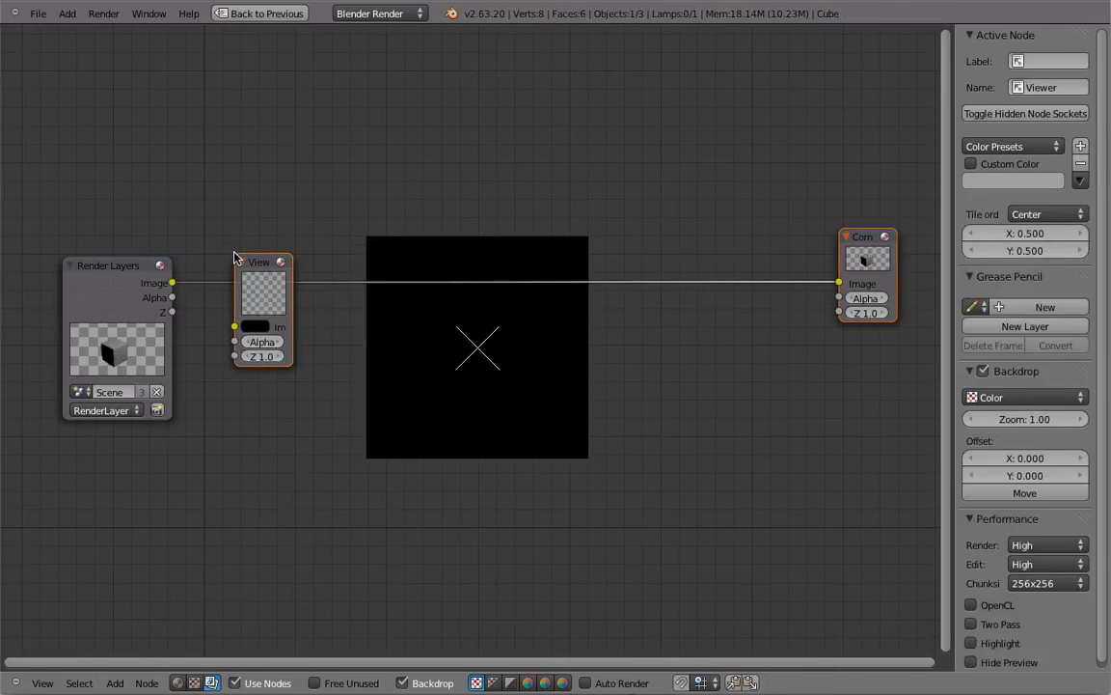
Replace the Viewer and Composite nodes with a new Composite node, fed by the Render Layers image output and placed beyond the backdrop image
key(x)
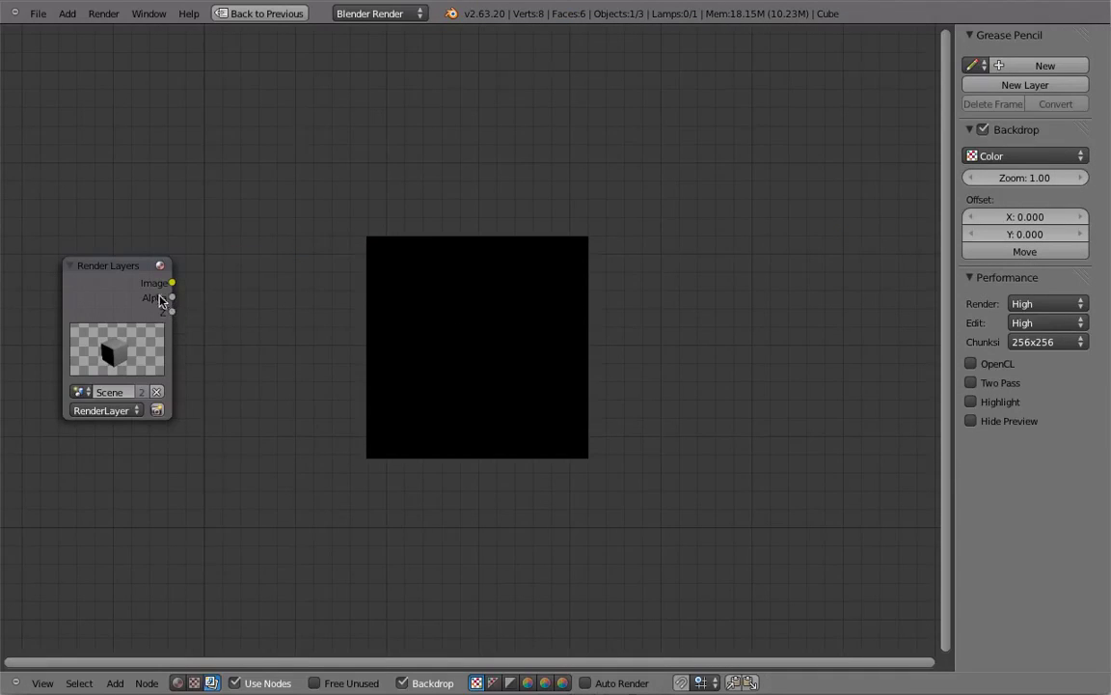
key(shift+a)
click(242, 312)
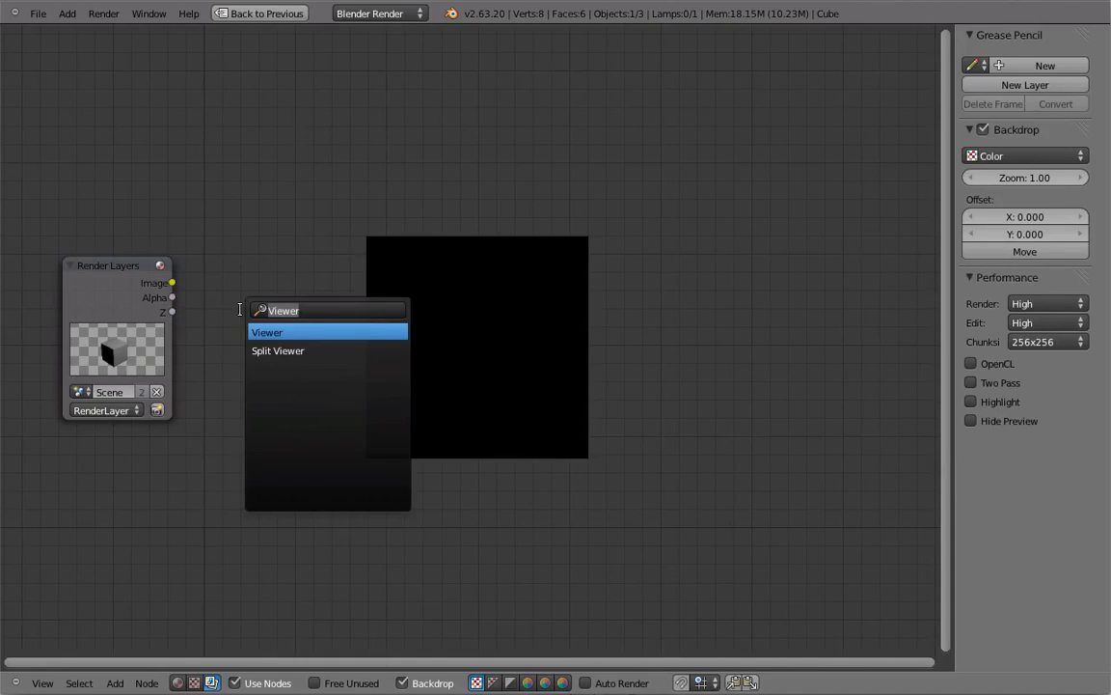
text(com)
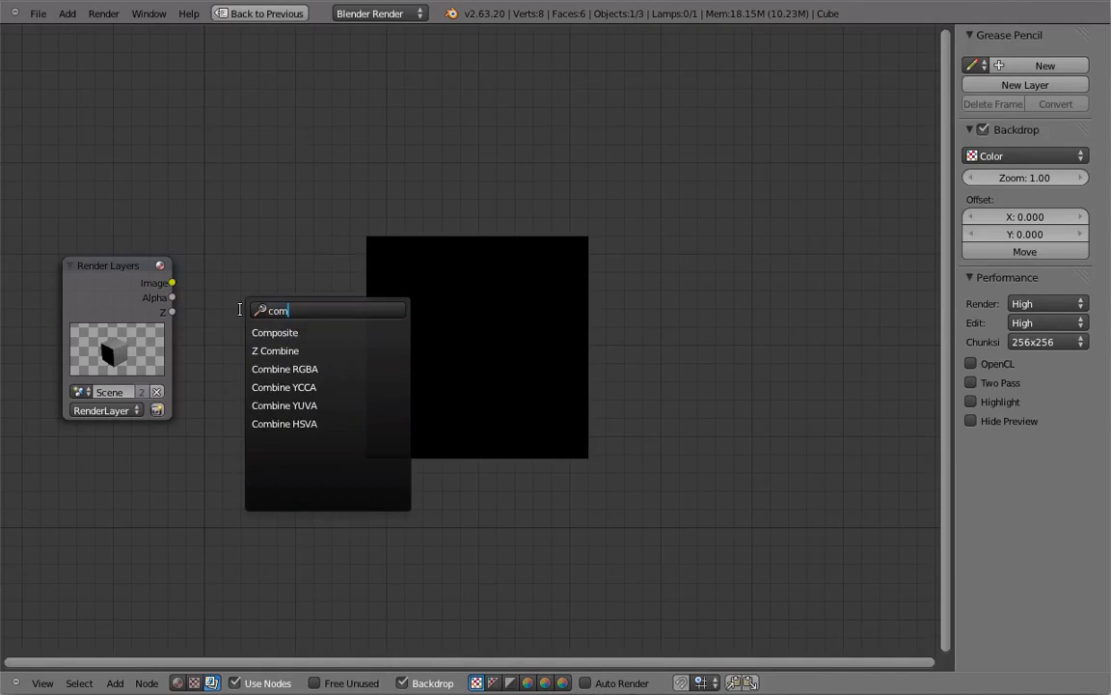
key(Return)
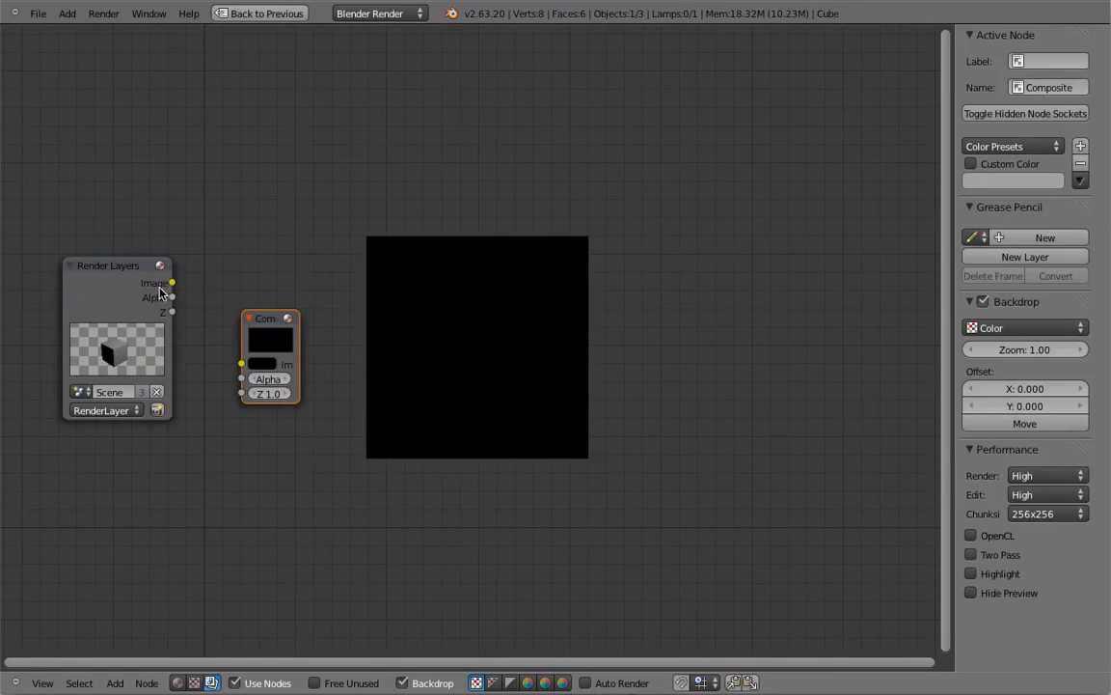
drag(172, 282, 889, 244)
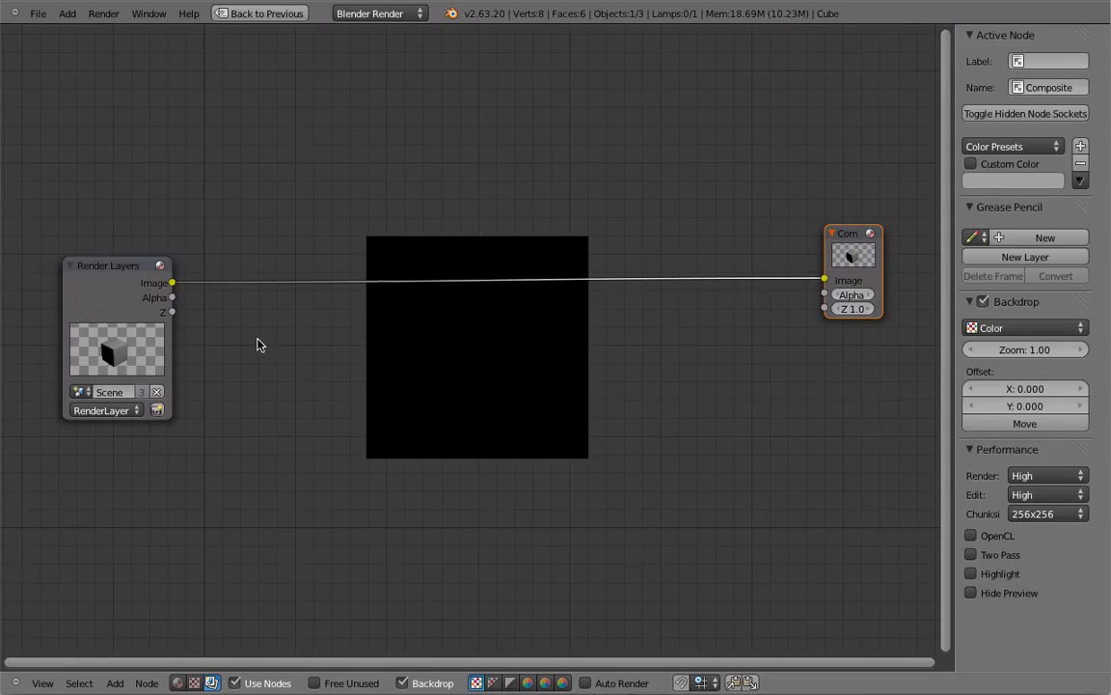
Preview the Render Layers output through a linked Viewer node and place that node above the Composite node
ctrl+shift+click(147, 287)
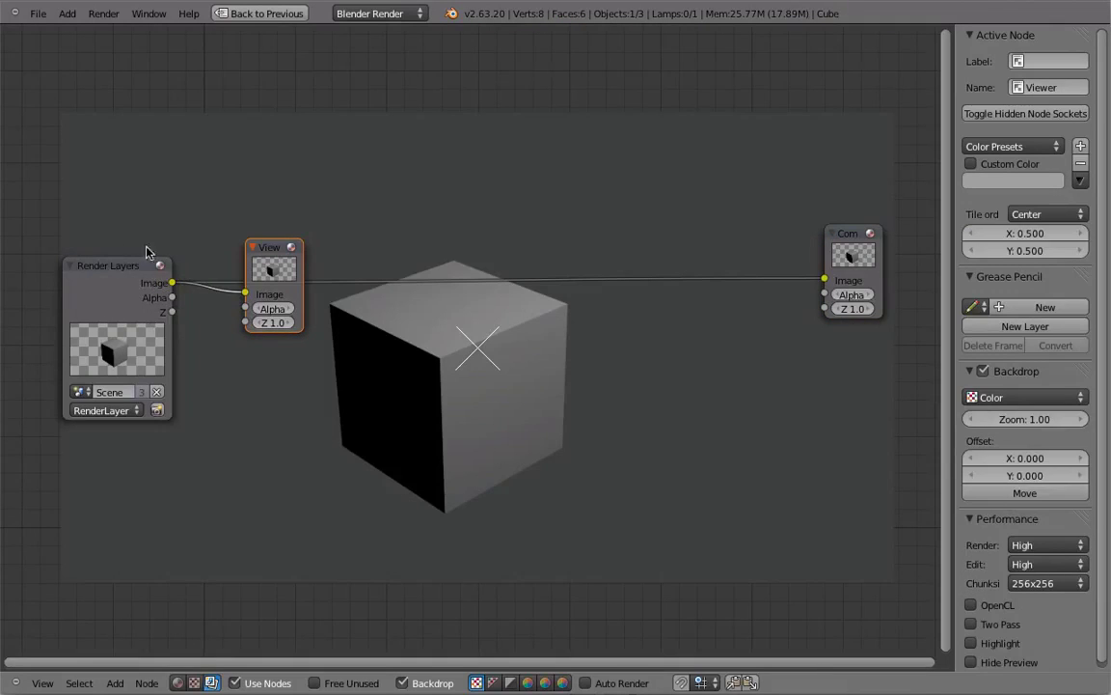
key(g)
click(859, 125)
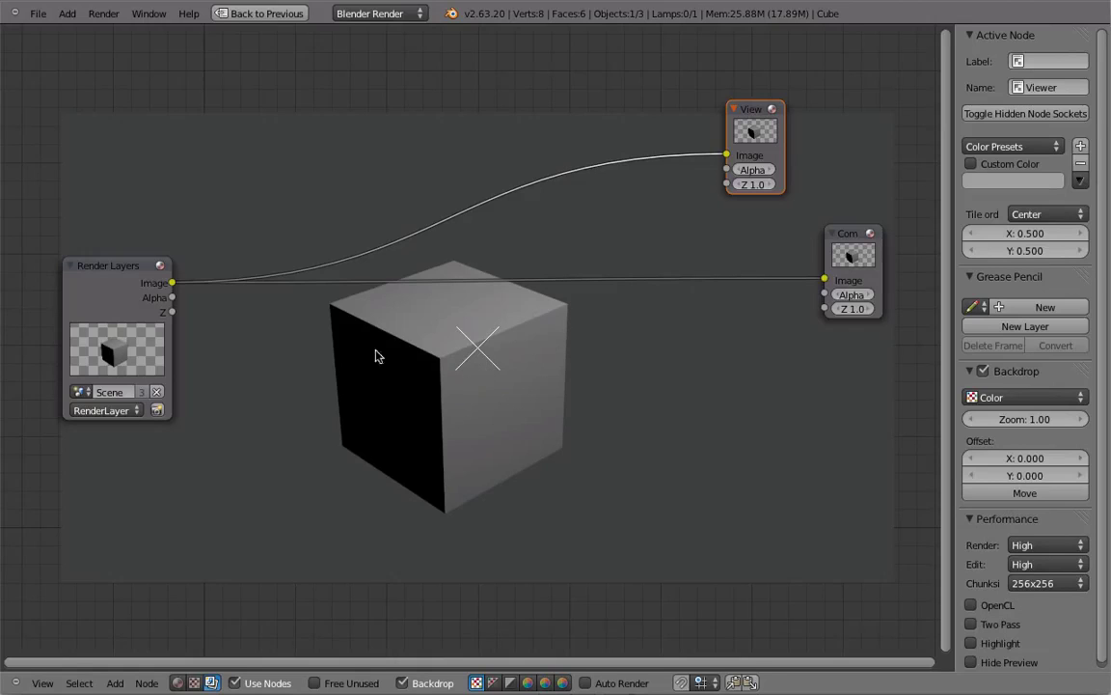
Add a Bokeh Blur node into the link between Render Layers and the Viewer, and position it near Render Layers
key(shift+a)
mouse_move(305, 473)
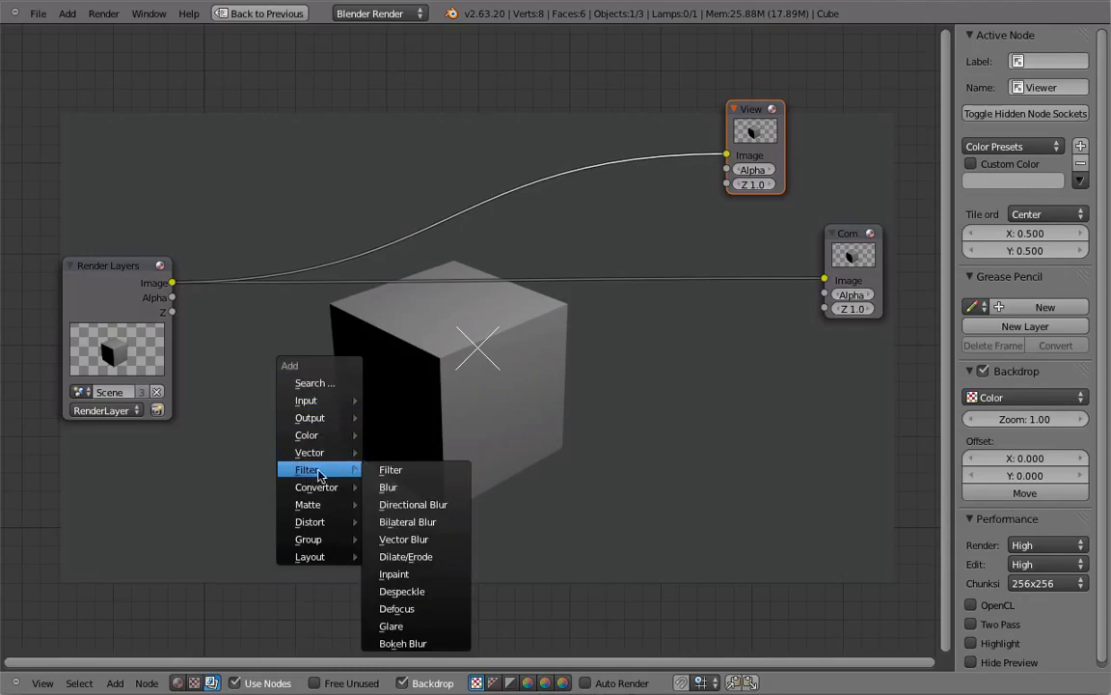
click(449, 644)
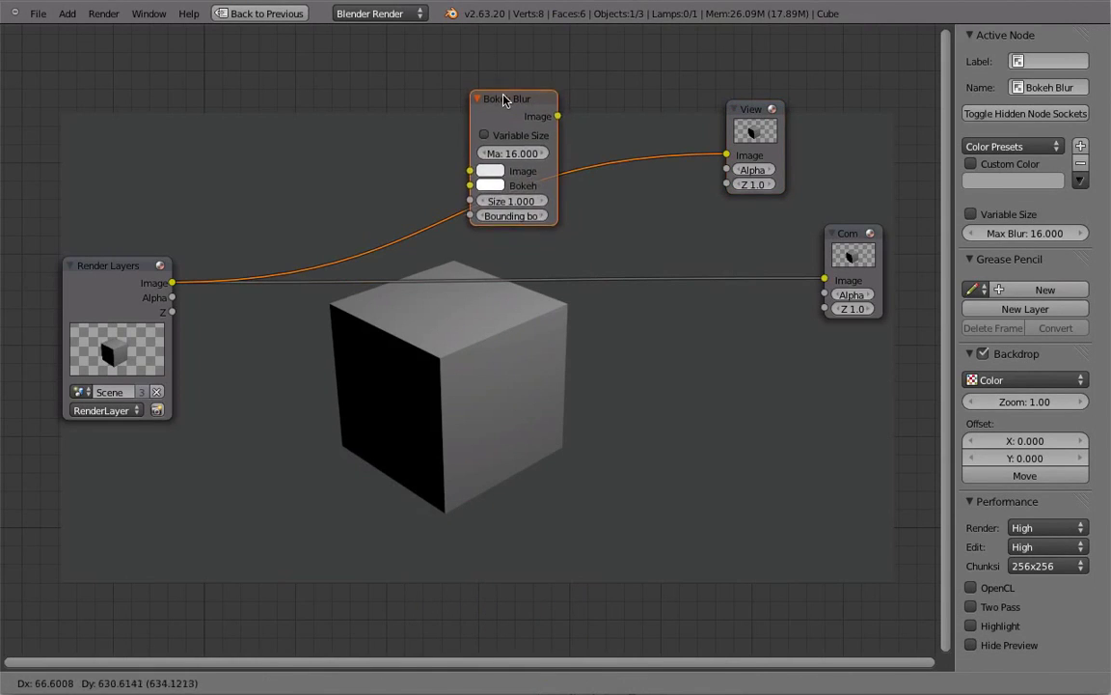
click(506, 100)
drag(503, 106, 386, 295)
middle_drag(564, 357, 572, 428)
middle_drag(474, 337, 589, 449)
Restore the full layout, duplicate the cube, scale the copy to about 0.21 and place it behind the original on one side
key(ctrl+Up)
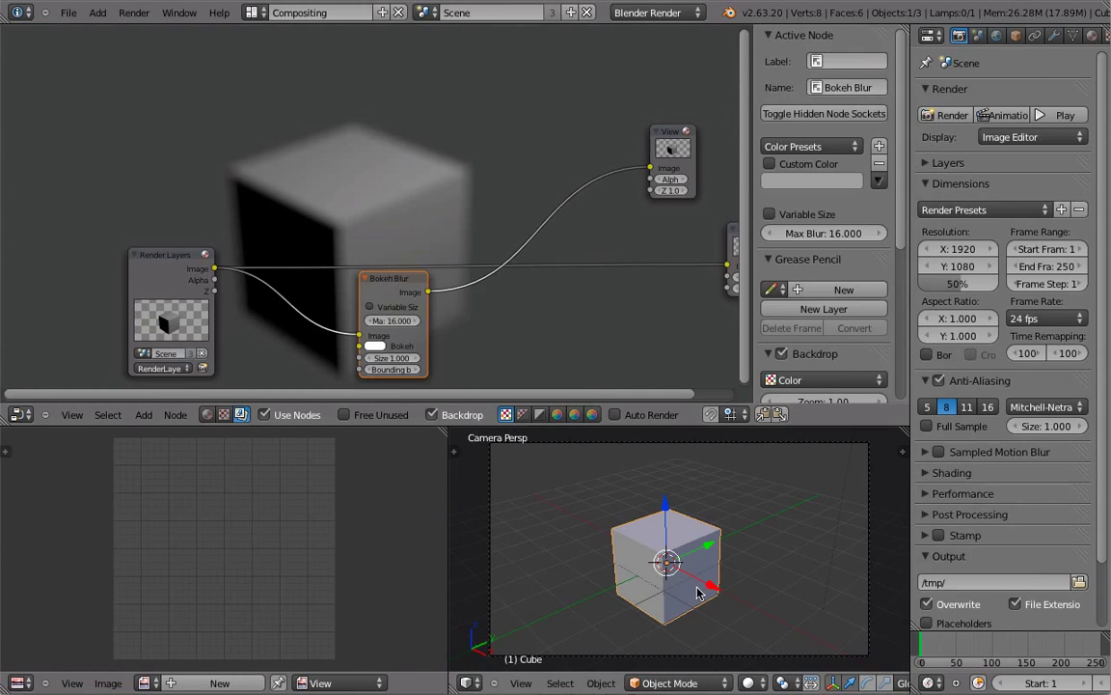
key(shift+d)
key(s)
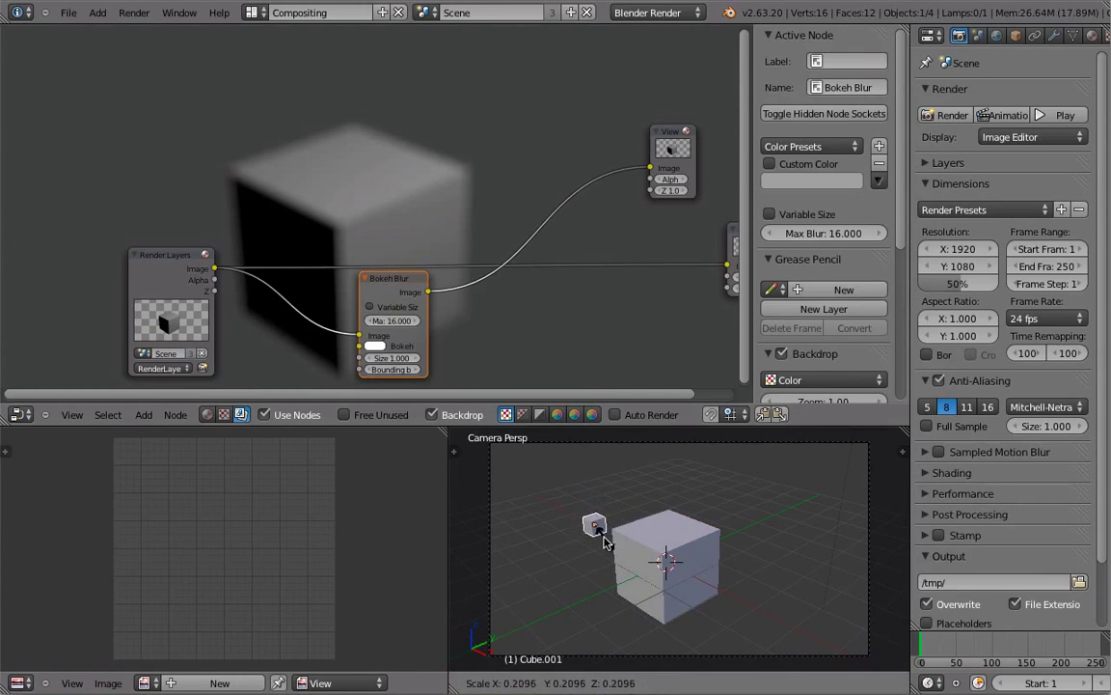
click(595, 526)
key(g)
click(579, 512)
Duplicate the small cube, place the copy on the opposite side of the large cube and scale it down
key(shift+d)
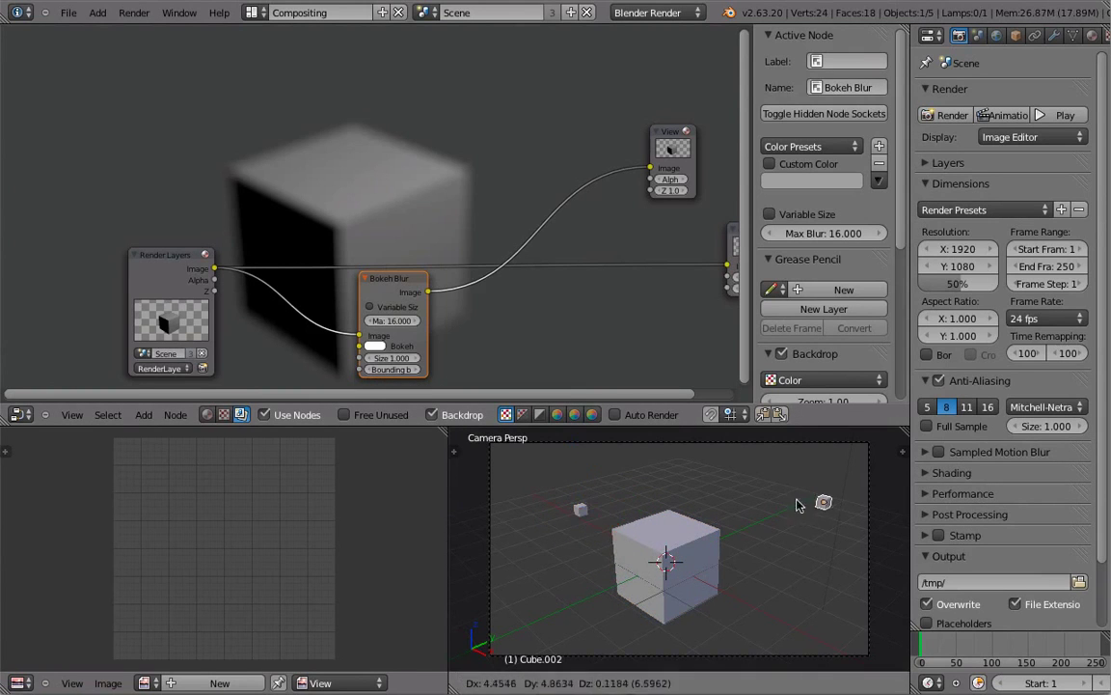
click(786, 503)
key(s)
click(784, 507)
key(s)
click(793, 516)
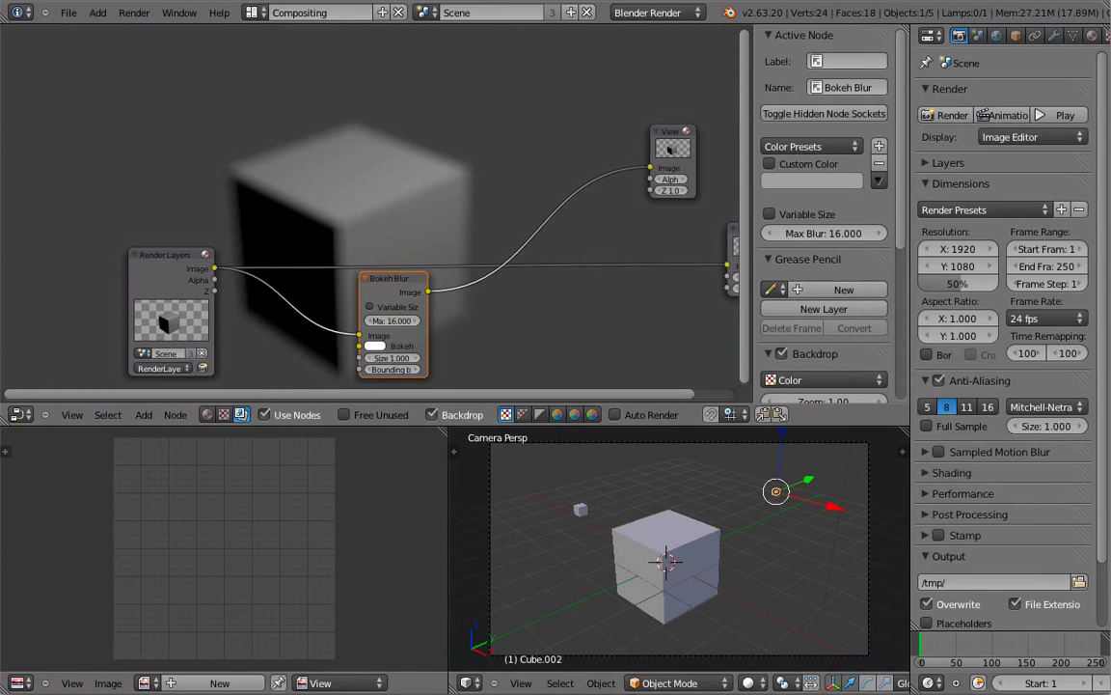
Give the smallest cube its own single-user copy of the material, make it Shadeless, and render the frame again
click(1092, 36)
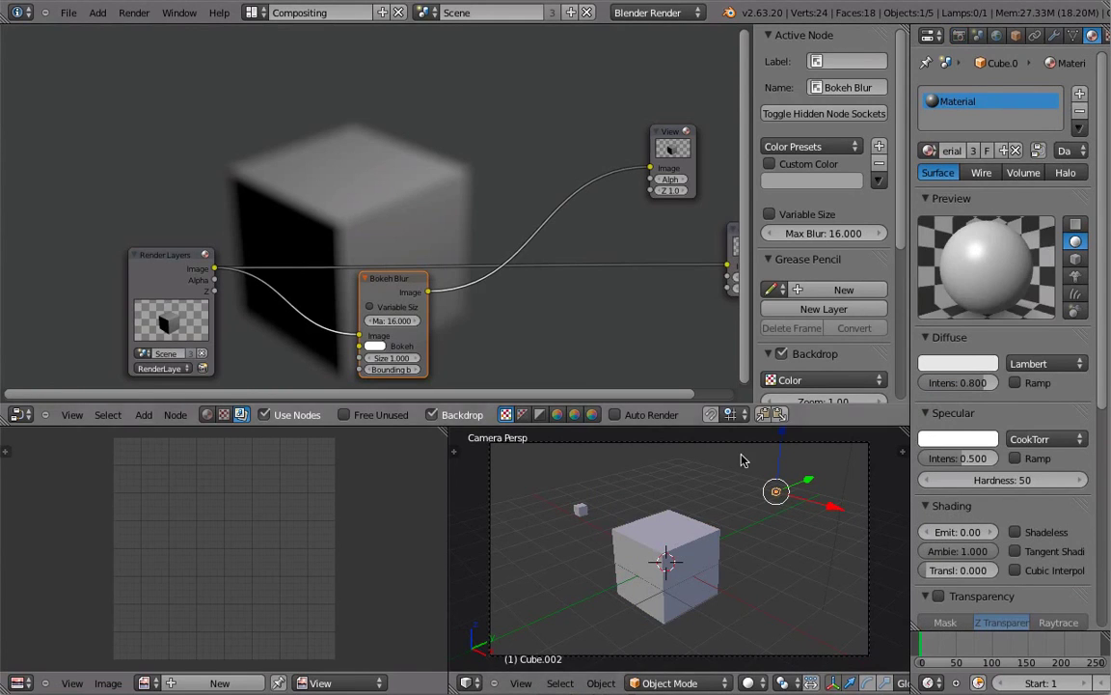
click(973, 151)
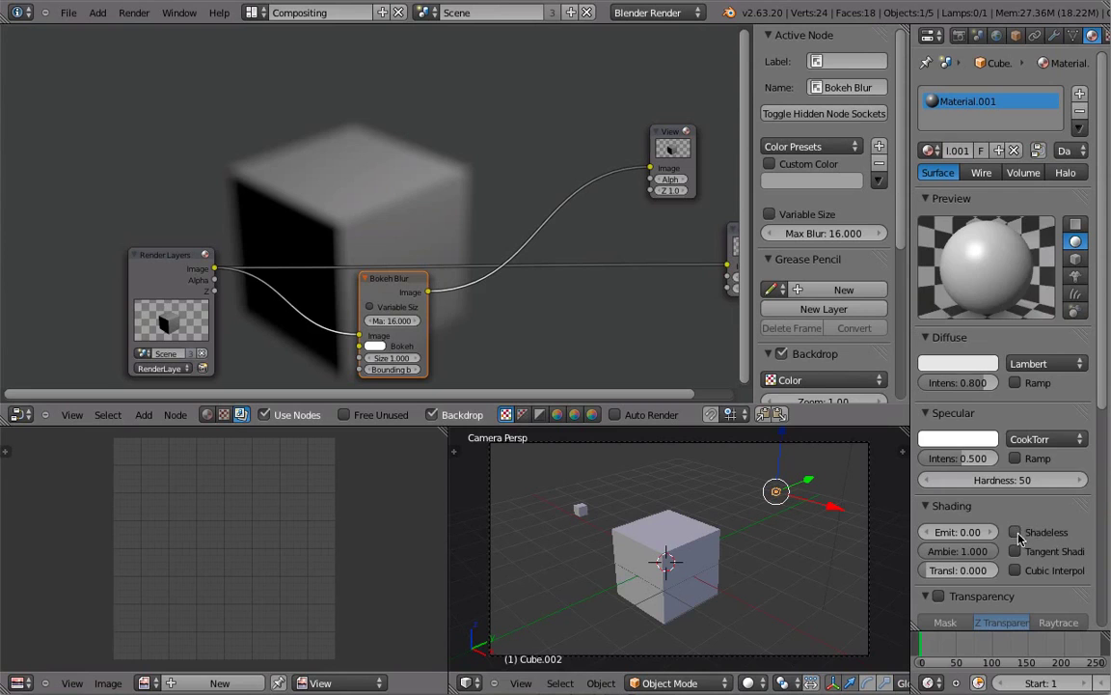
click(1016, 532)
key(F12)
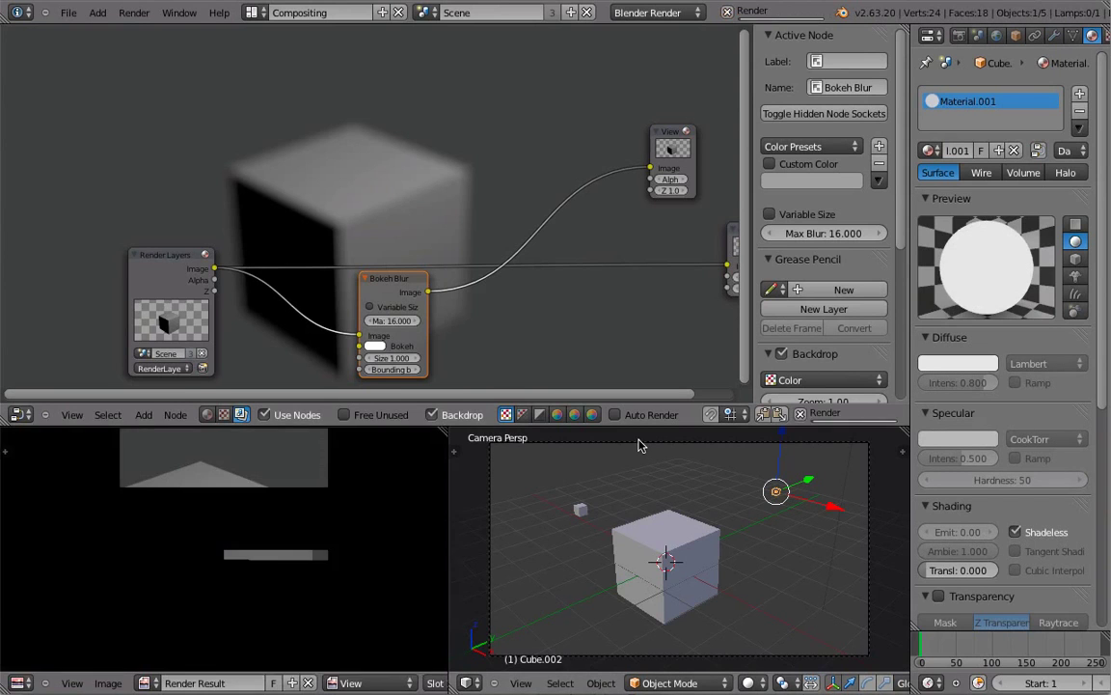
Maximize the node editor and widen the Bokeh Blur node so its field labels can be read in full
key(ctrl+Up)
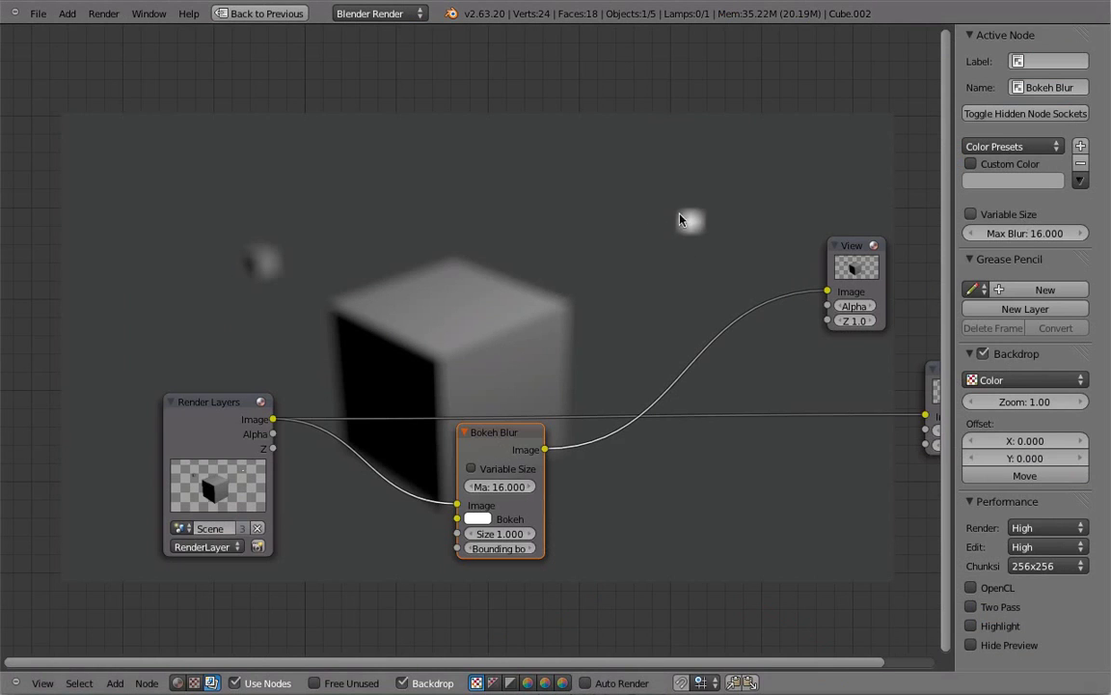
middle_drag(678, 262, 687, 213)
middle_drag(600, 425, 619, 388)
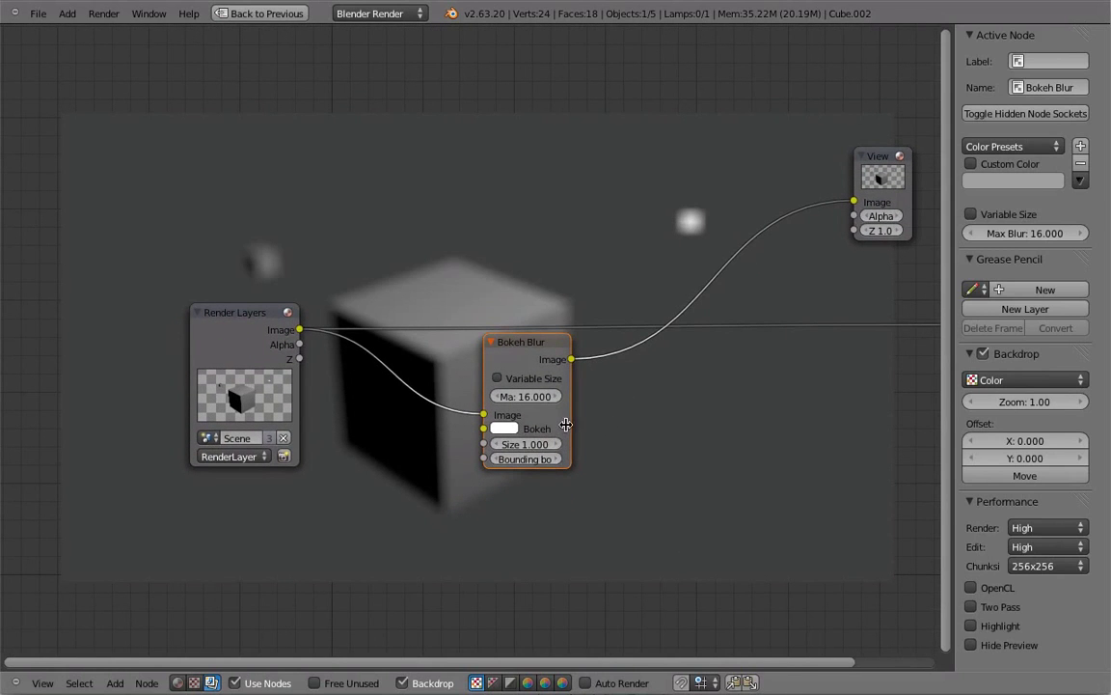
drag(569, 442, 604, 442)
middle_drag(453, 399, 520, 402)
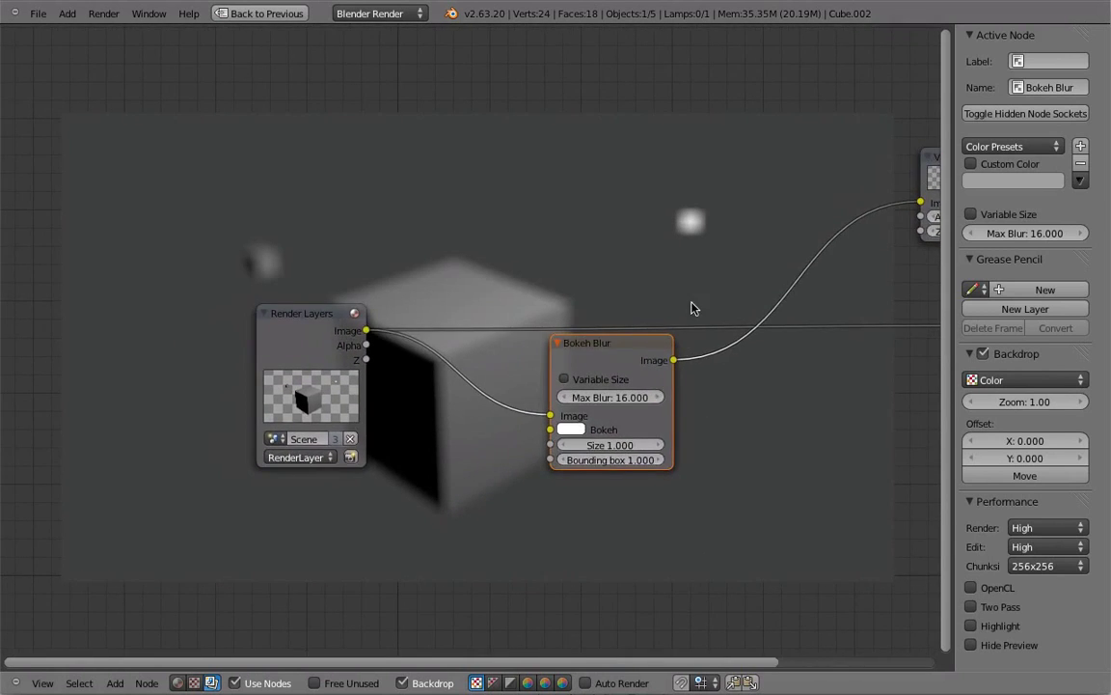
Add a Bokeh Image input node below Render Layers and connect its Image output to the Bokeh Blur's Bokeh input
middle_drag(517, 494, 551, 398)
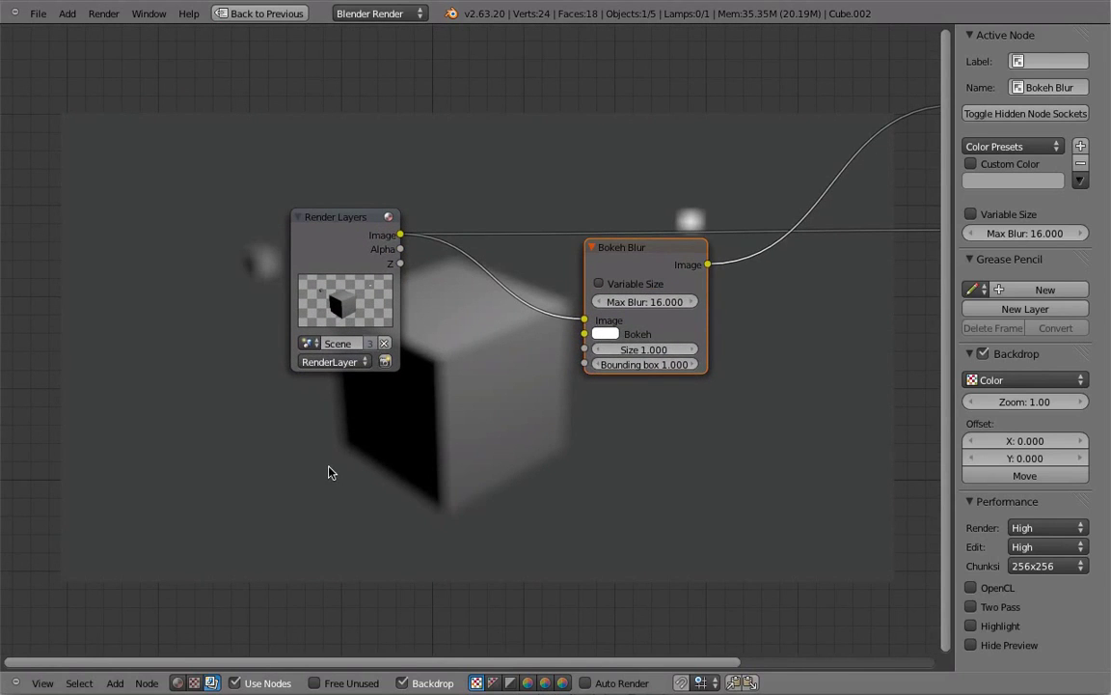
key(shift+a)
mouse_move(289, 390)
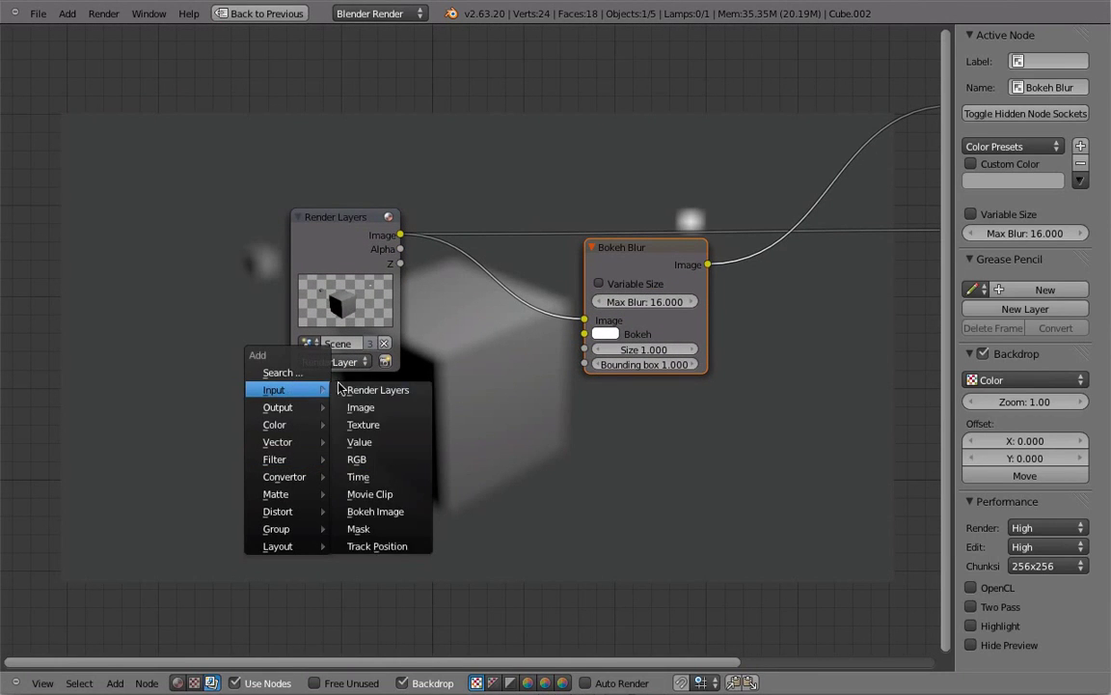
click(375, 511)
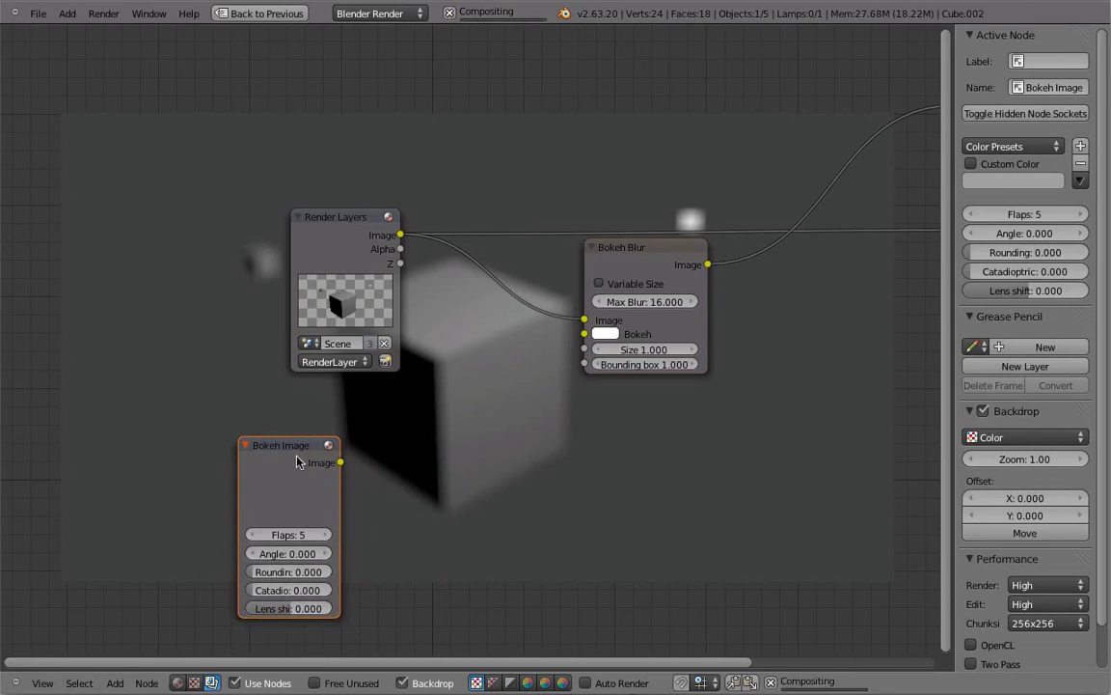
drag(332, 464, 583, 334)
middle_drag(710, 191, 702, 231)
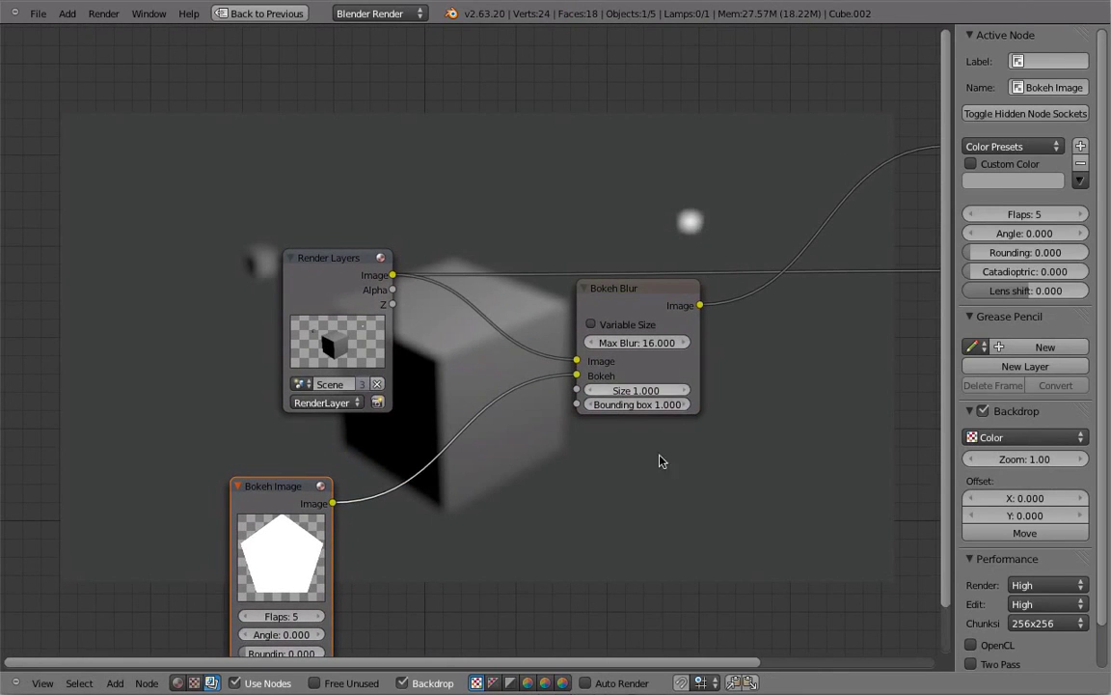
Set the Bokeh Blur node's Size to 2
middle_drag(639, 457, 521, 330)
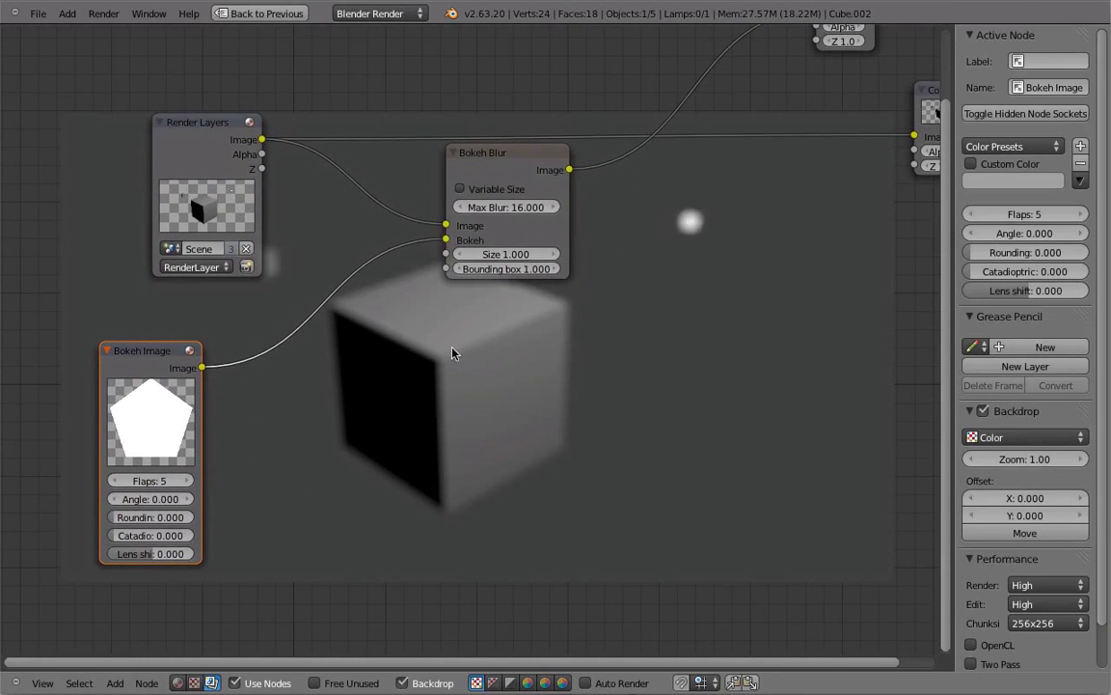
click(502, 254)
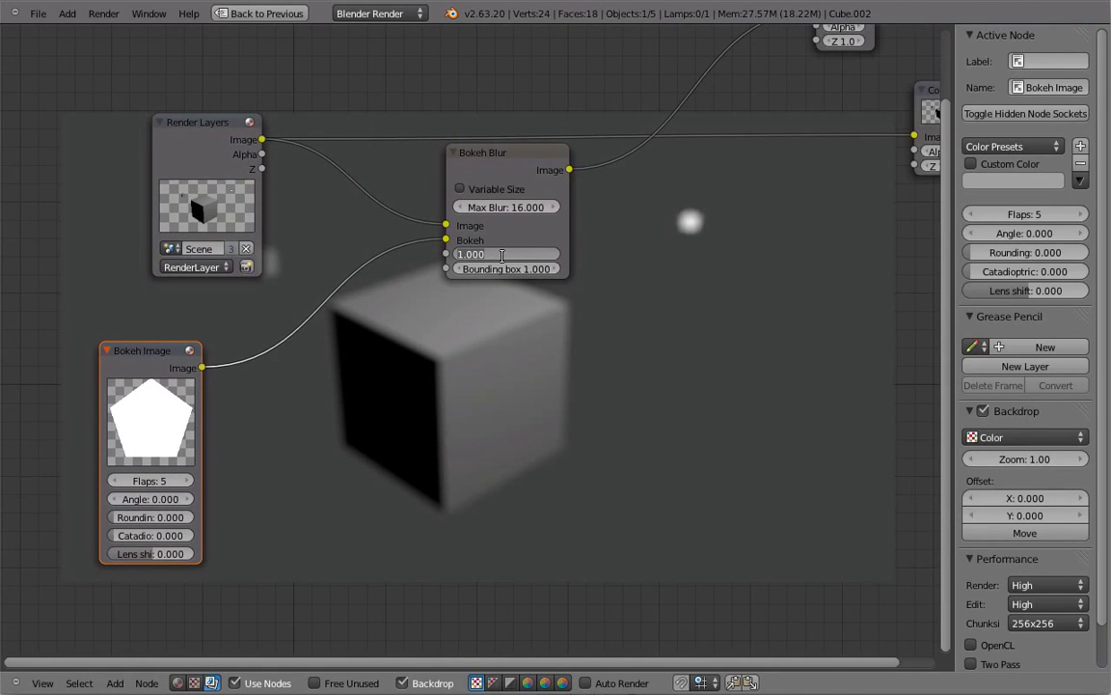
text(2)
key(Return)
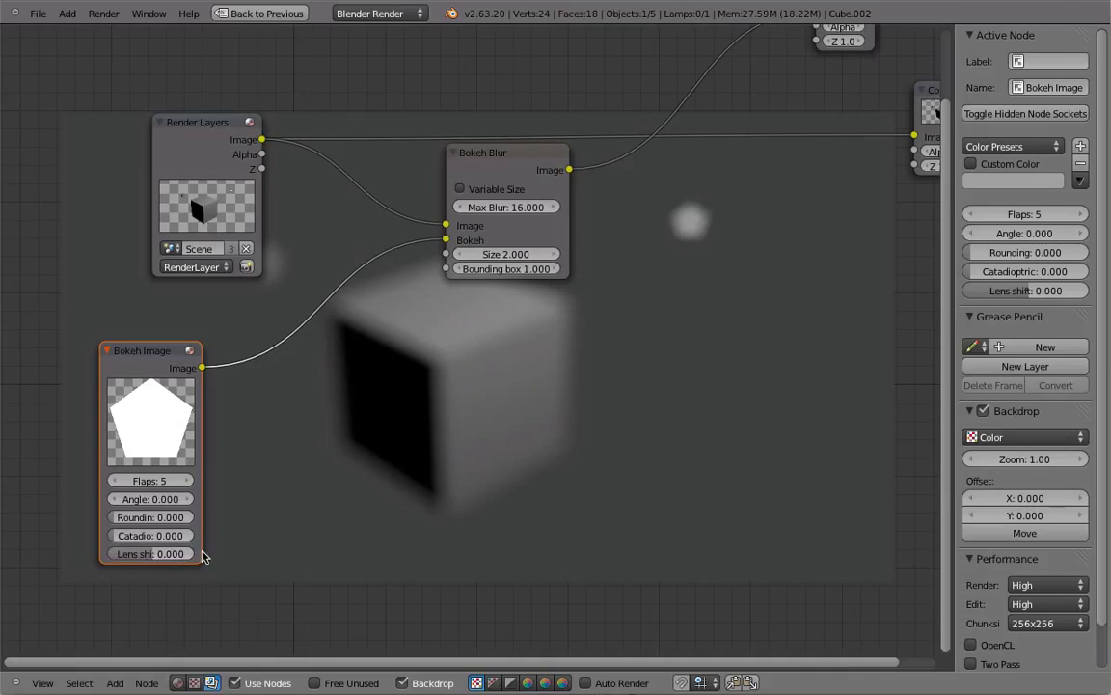
Enlarge the Bokeh Image node and move it directly under the Render Layers node
drag(203, 557, 248, 606)
key(g)
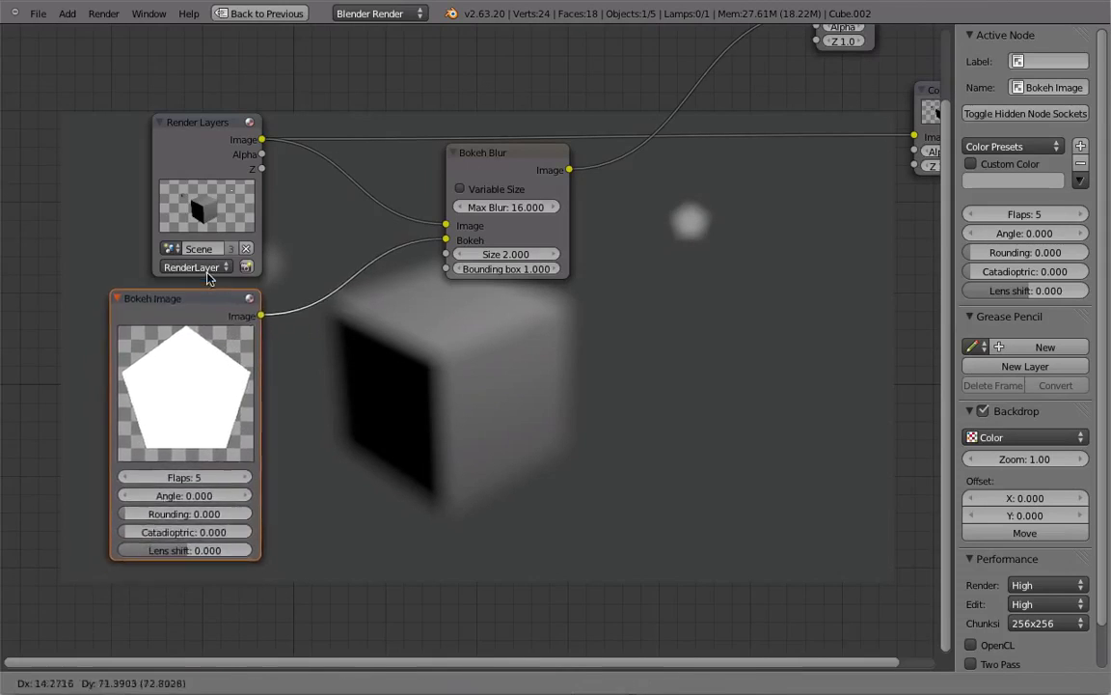
click(210, 270)
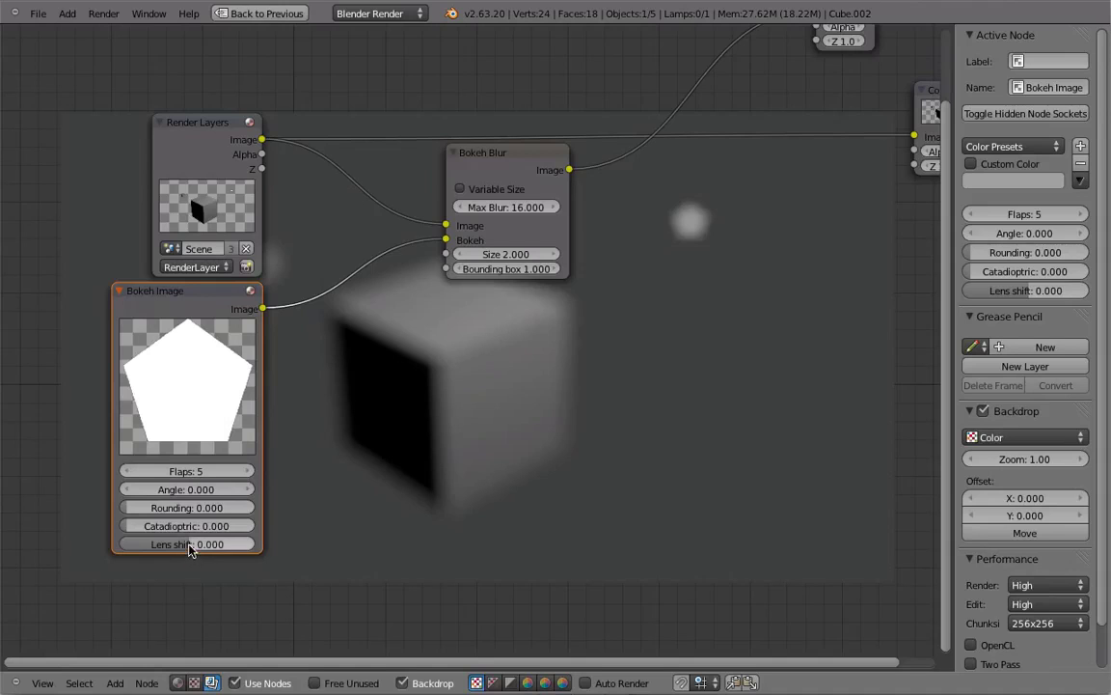
Set the Bokeh Image node's Lens shift to about -0.033 and its Flaps to 7
mouse_move(191, 547)
mouse_down()
mouse_move(221, 544)
mouse_move(150, 550)
mouse_move(193, 547)
mouse_up()
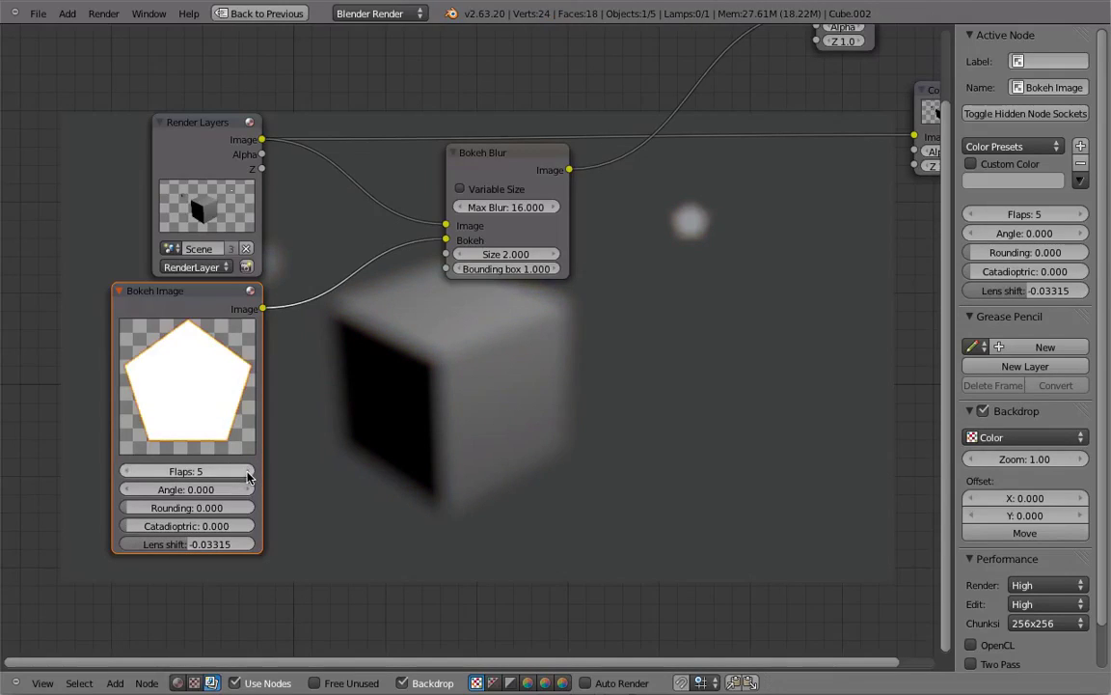
click(247, 472)
click(248, 472)
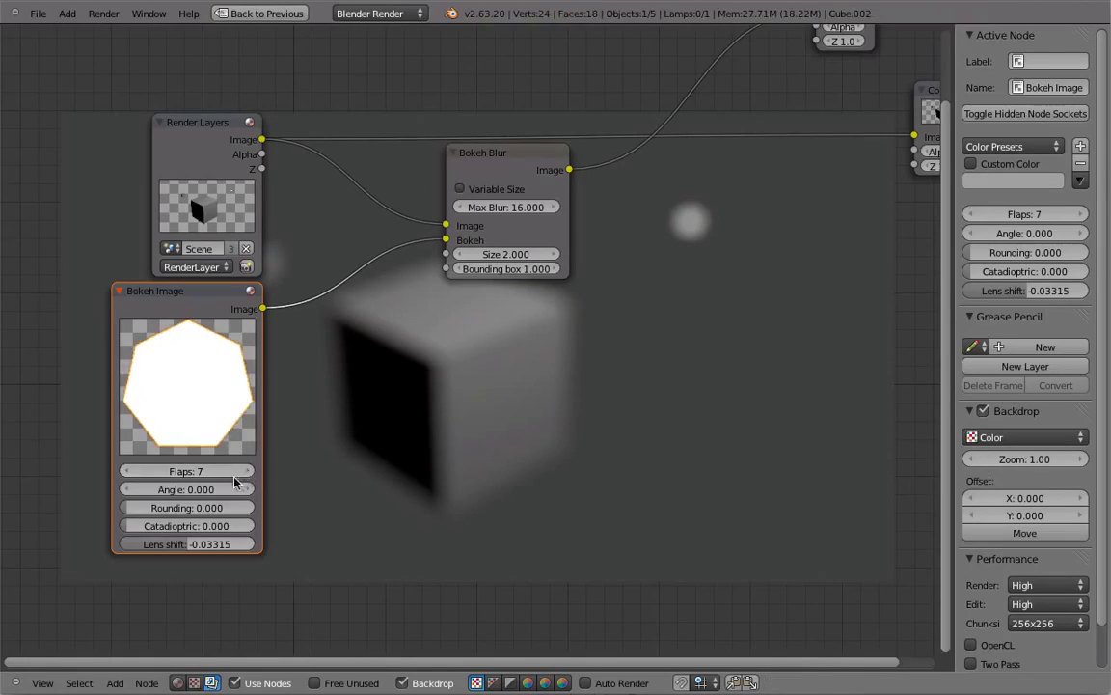
Set the Bokeh Image's Rounding to about 0.238 and Catadioptric to about 0.475, nudging the node slightly away from Render Layers
drag(150, 518, 227, 504)
drag(239, 376, 223, 396)
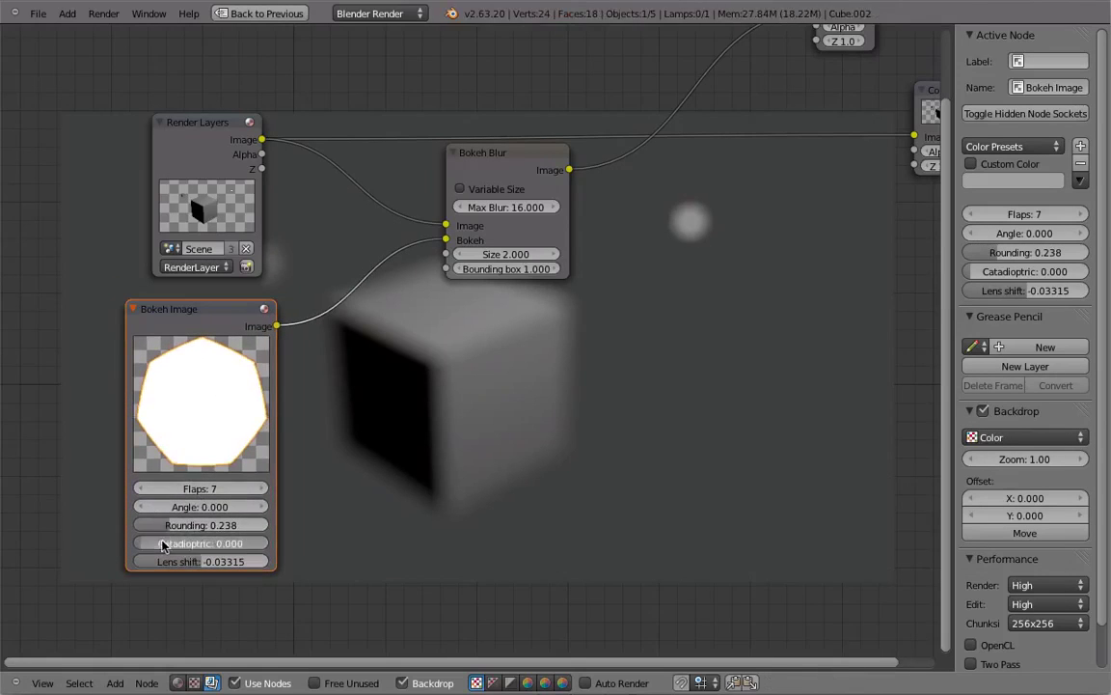
drag(164, 541, 181, 536)
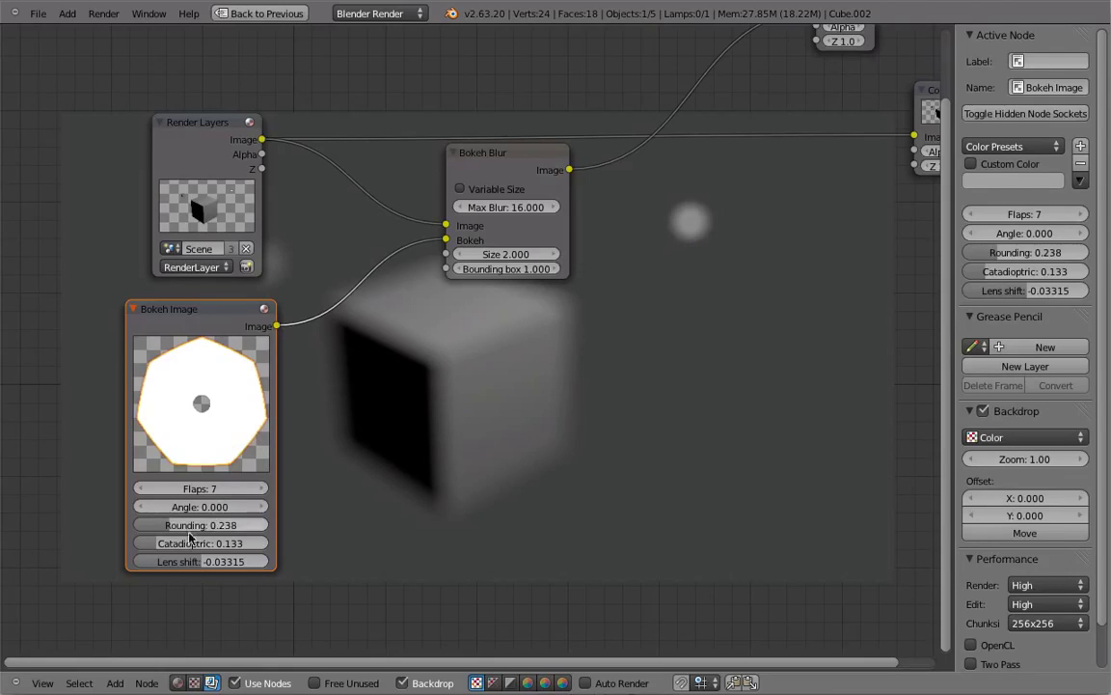
drag(166, 543, 227, 545)
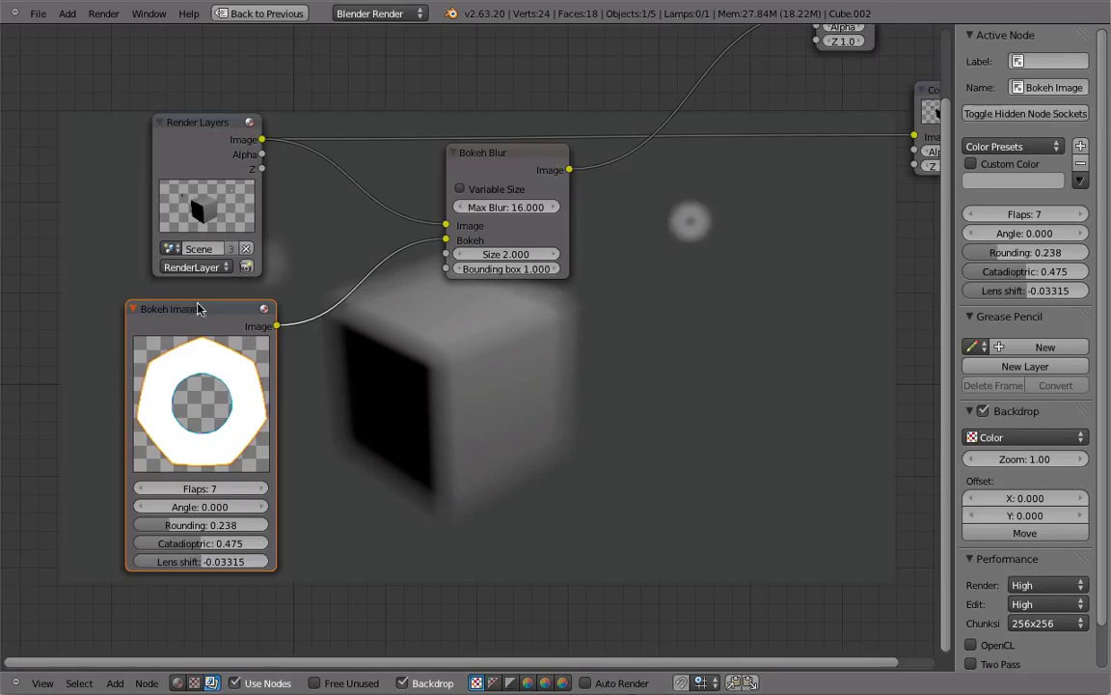
Reduce the Bokeh Blur node's Size to 0.1 and step it up to 0.4
click(493, 254)
text(0.1)
key(Return)
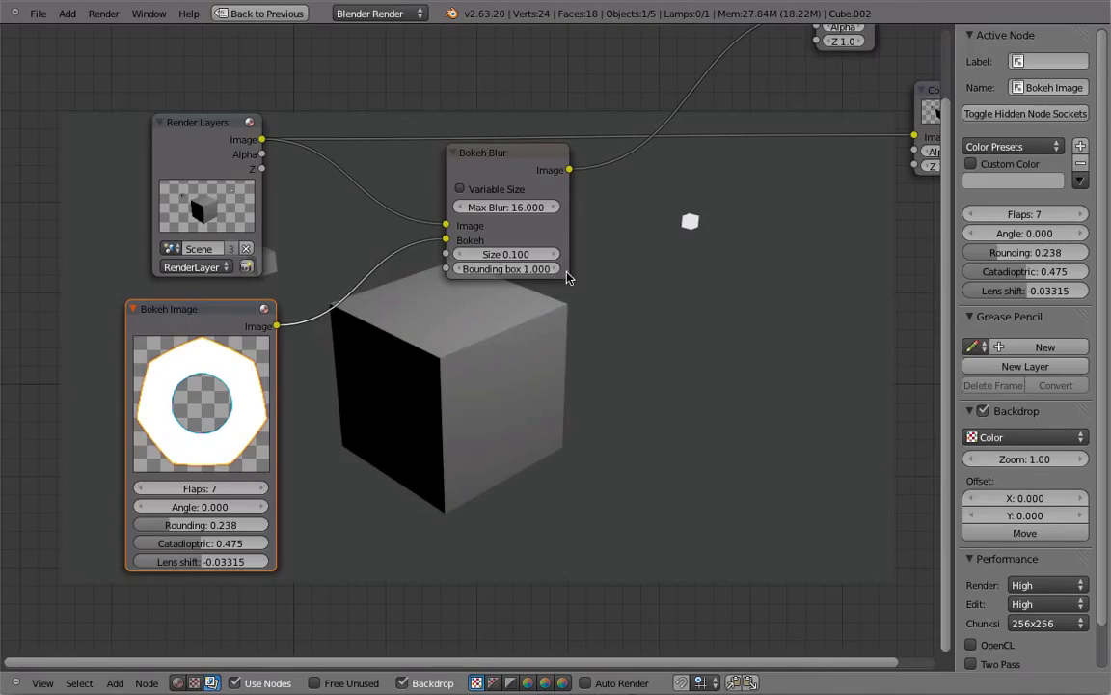
click(528, 257)
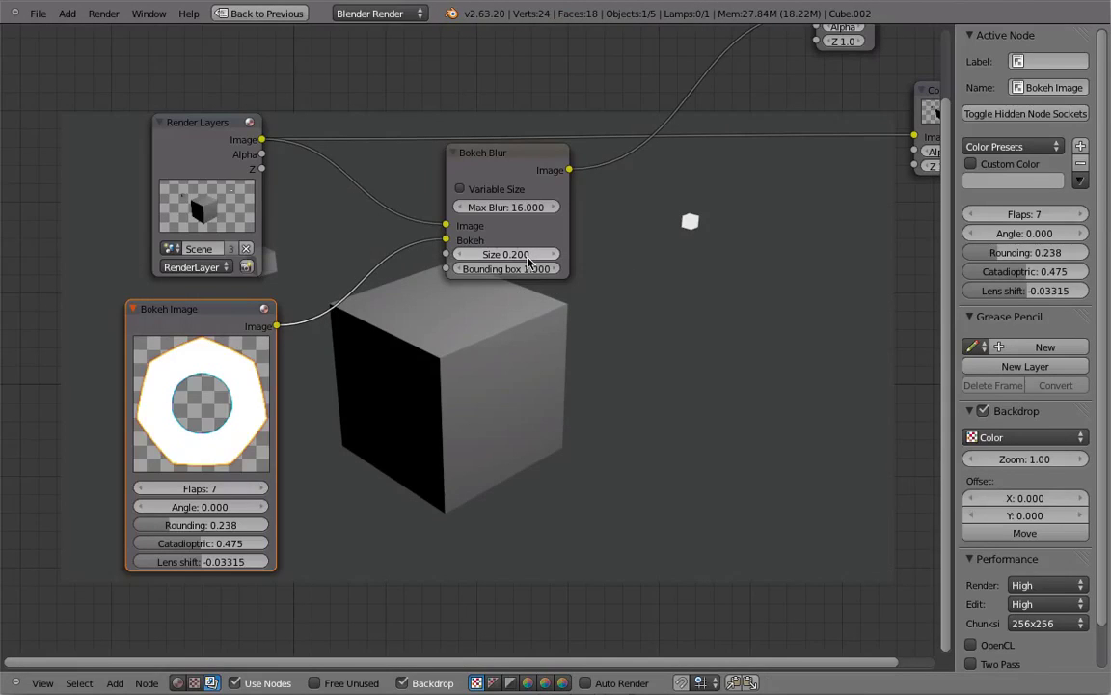
click(528, 259)
click(529, 259)
Widen the Bokeh Blur node a little more
middle_drag(598, 321, 512, 275)
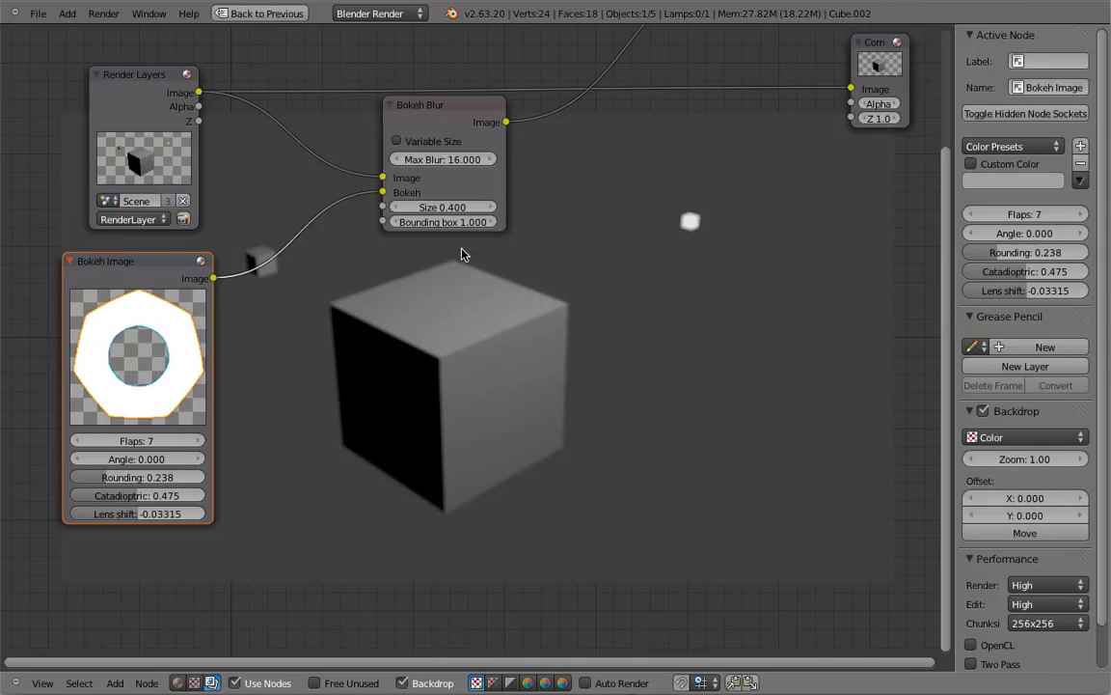
drag(502, 215, 529, 214)
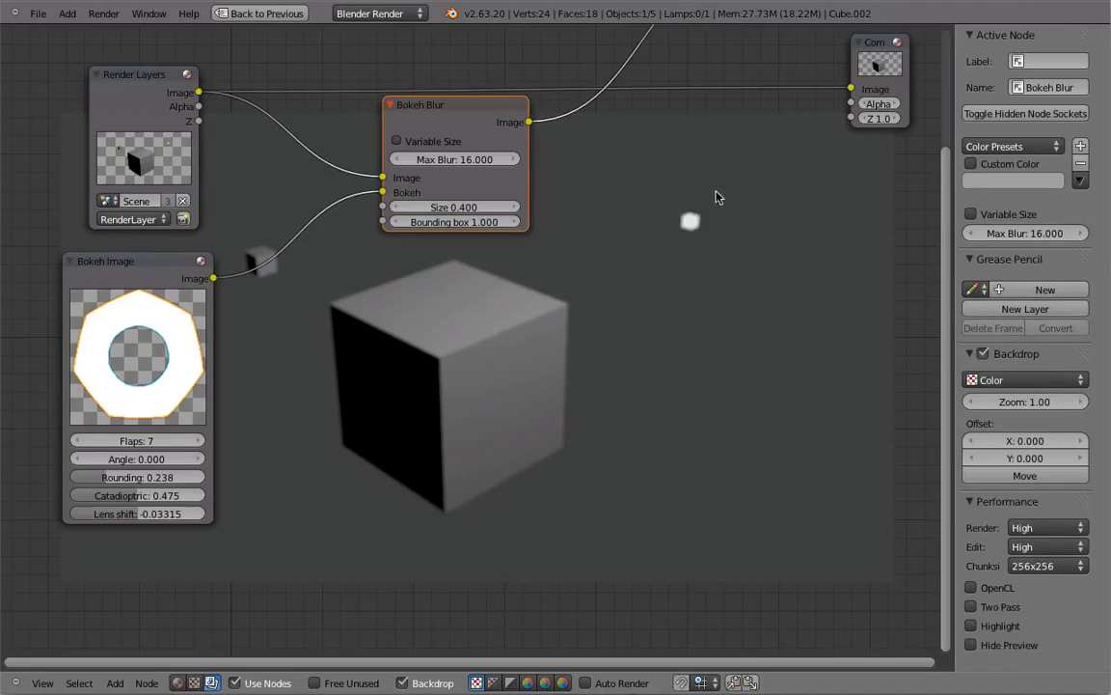
middle_drag(648, 263, 648, 249)
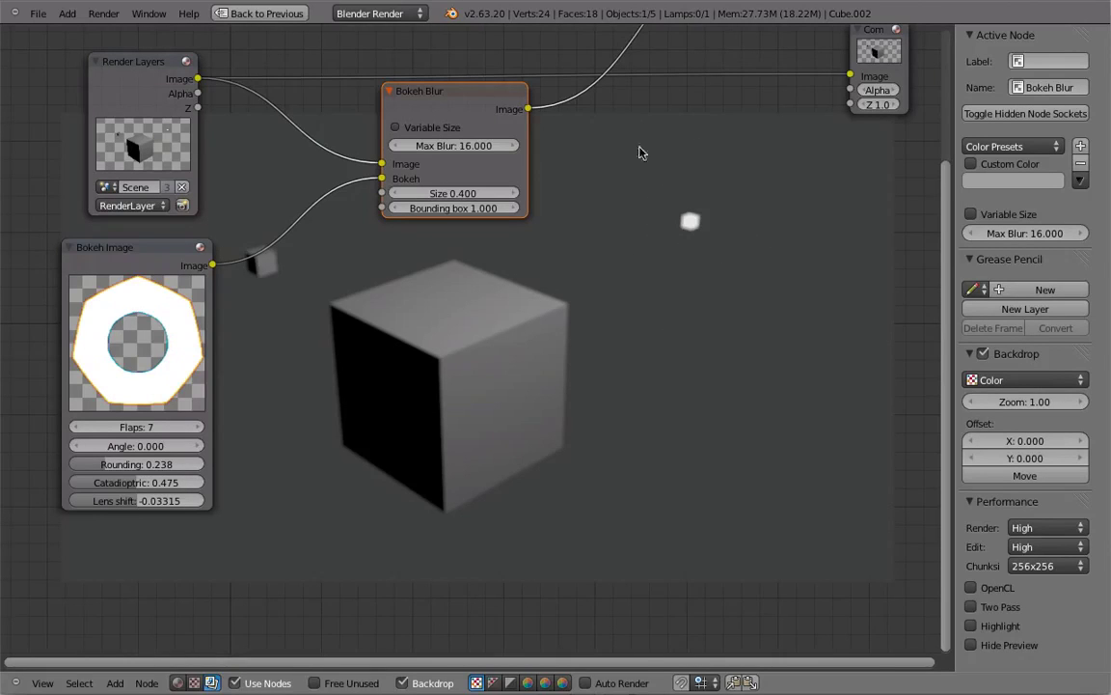
middle_drag(654, 261, 596, 240)
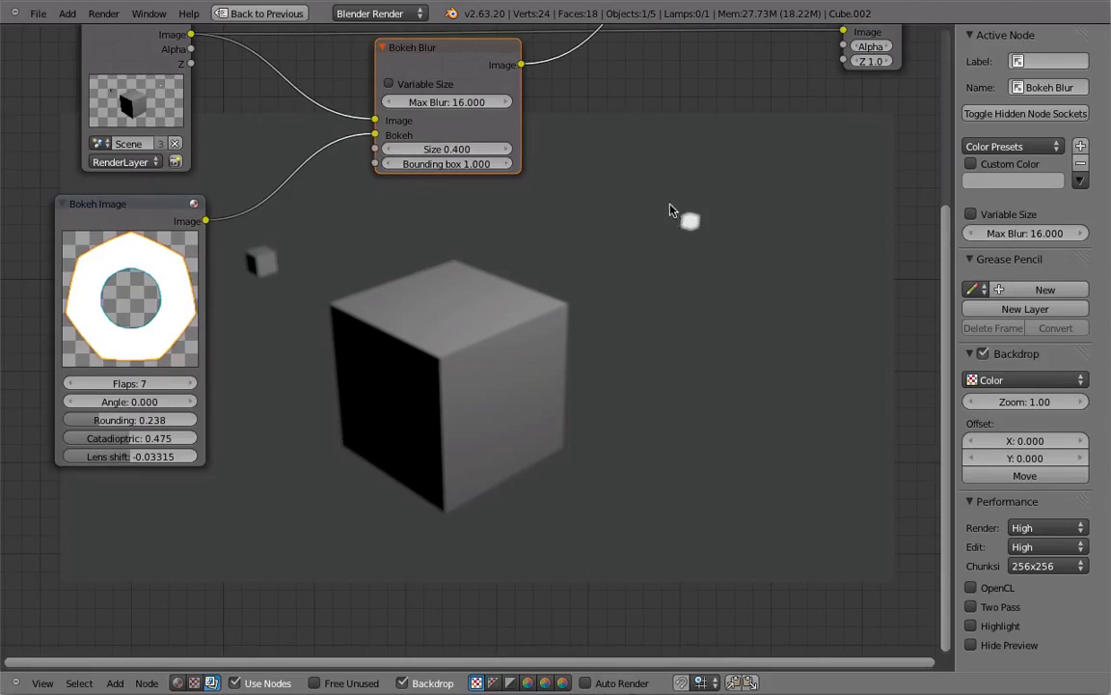
Add a Box Mask node and position its mask over the small bright cube at X 0.752, Y 0.770
scroll(536, 280, down, 2)
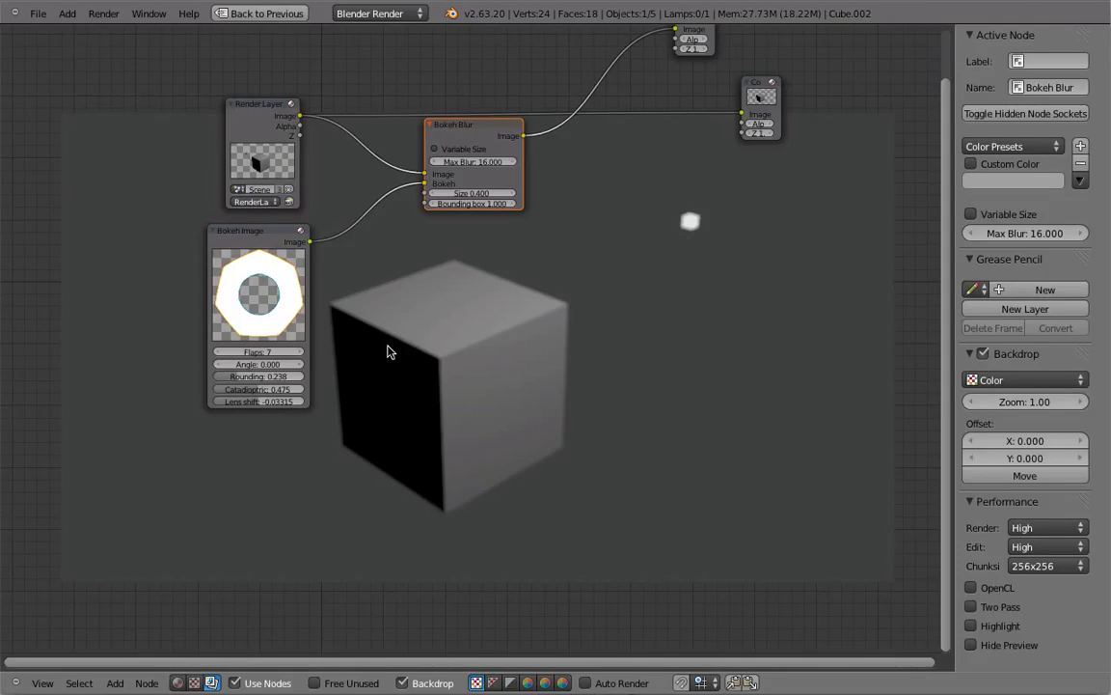
key(shift+a)
mouse_move(351, 452)
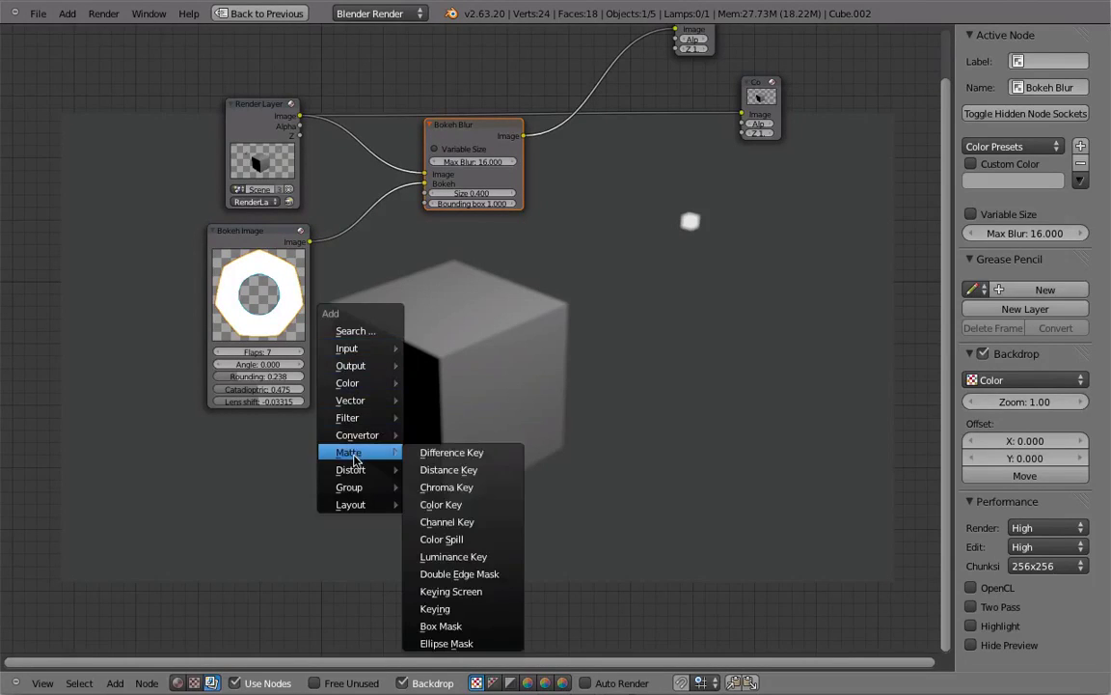
click(453, 629)
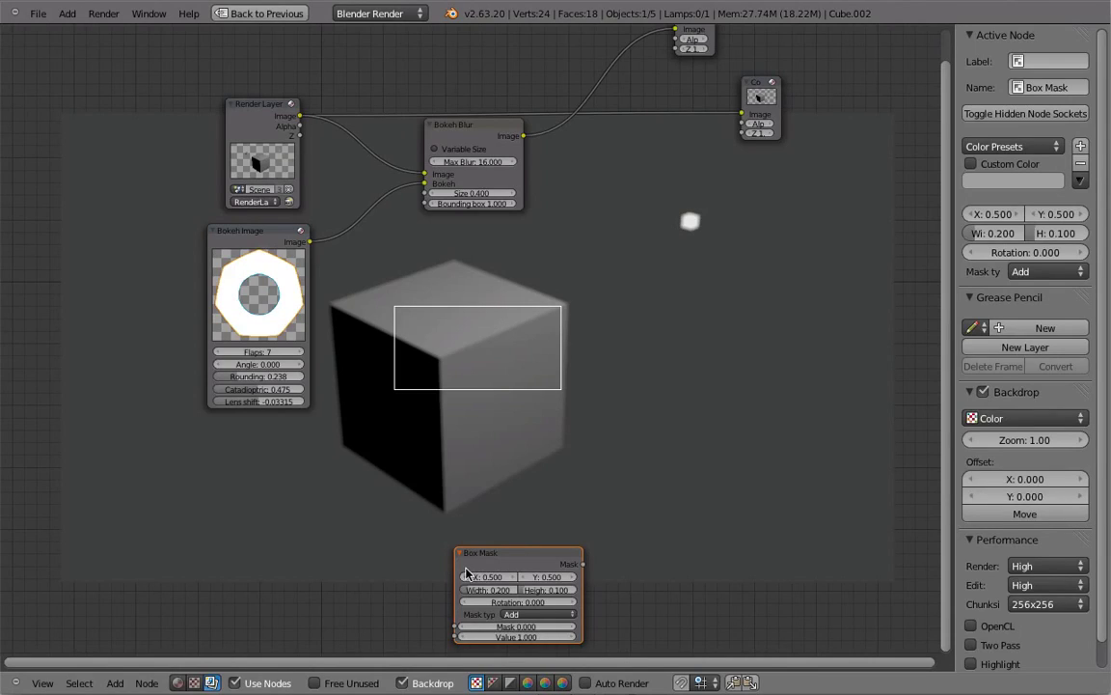
drag(485, 579, 566, 565)
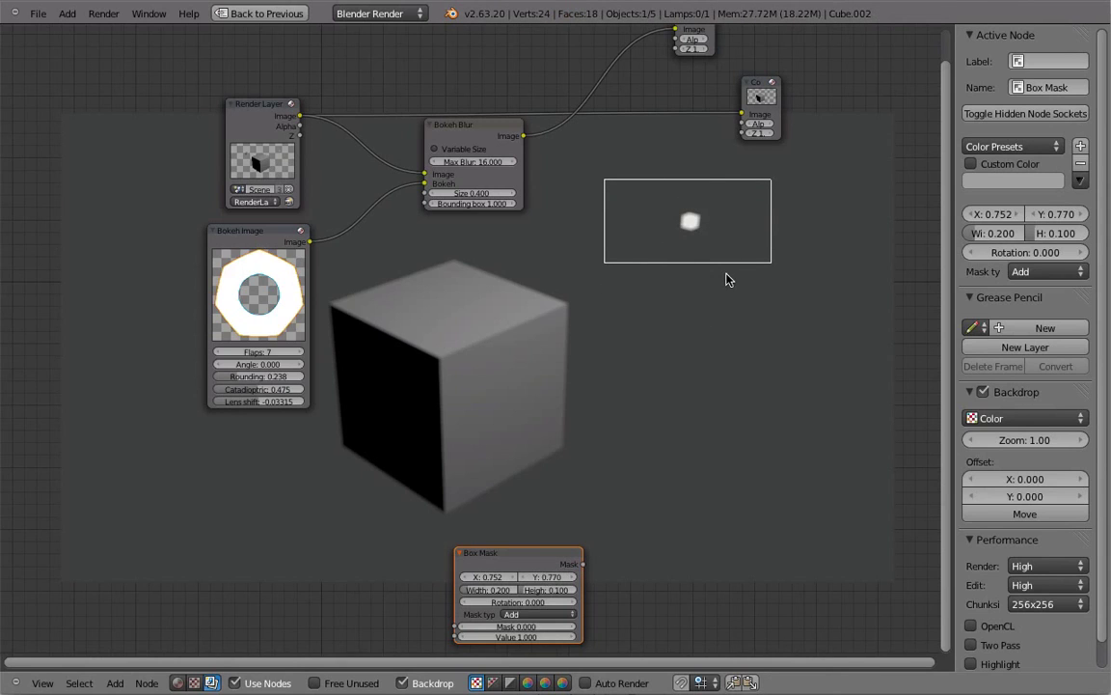
Move the Box Mask node closer to the other nodes and connect its Mask output to the Bokeh Blur's Bounding box input
drag(540, 565, 502, 359)
scroll(540, 464, up, 7)
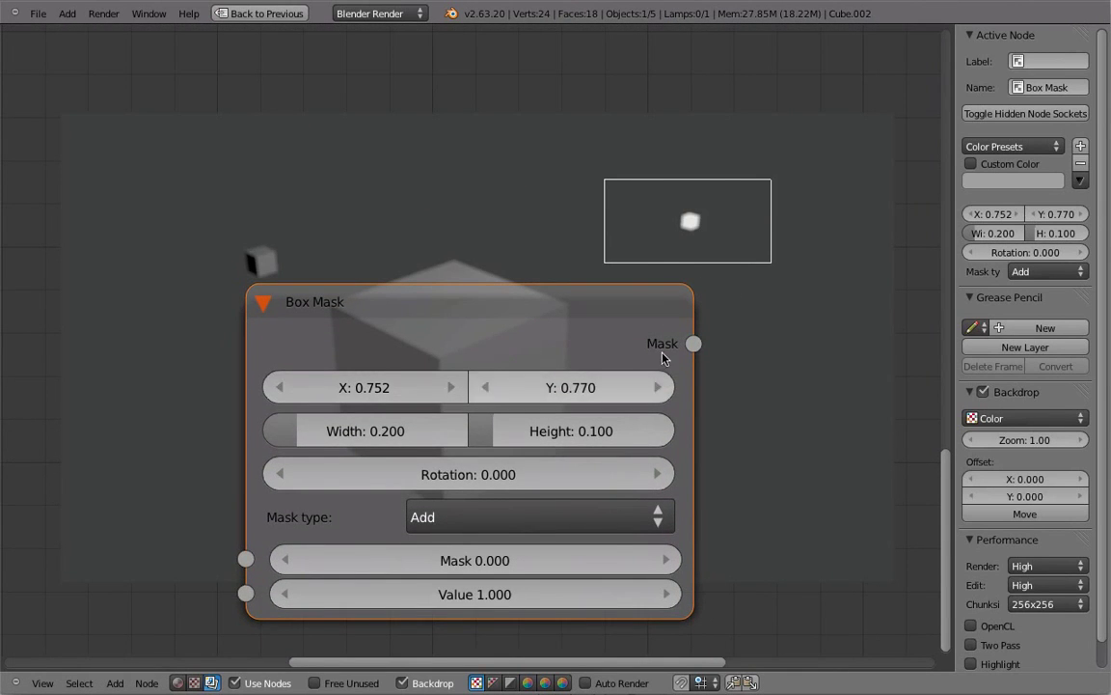
scroll(678, 275, down, 5)
scroll(678, 279, down, 4)
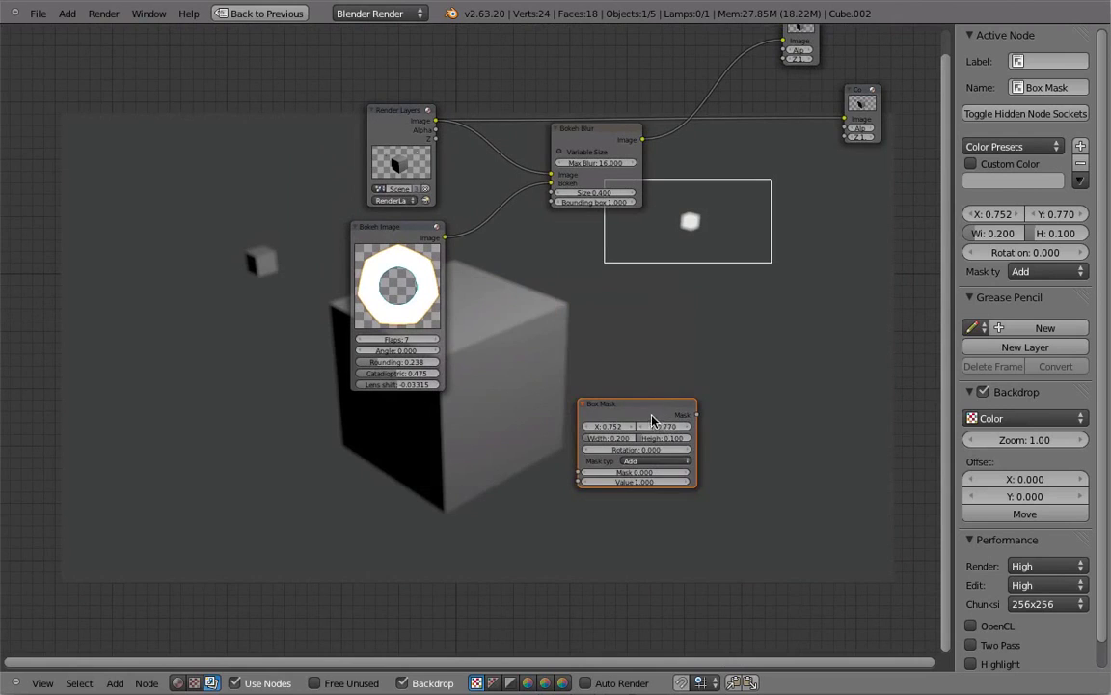
drag(648, 411, 557, 204)
Spread out the node tree by moving Render Layers farther from Bokeh Blur and Bokeh Image clear of the Box Mask
middle_drag(493, 273, 469, 275)
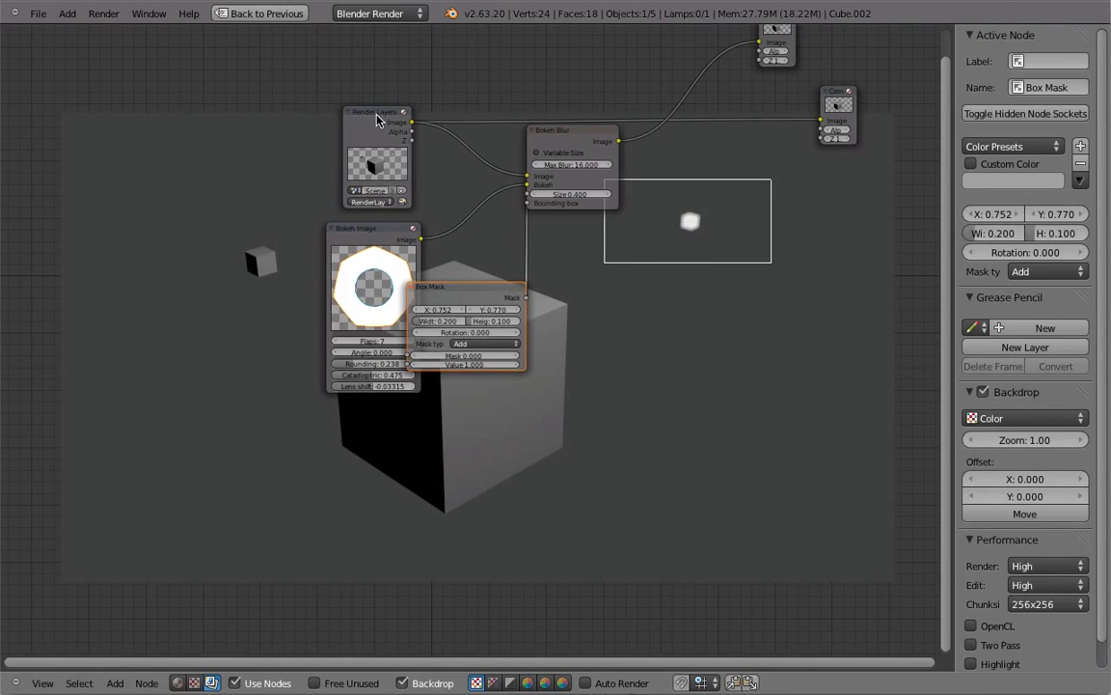
drag(377, 128, 224, 143)
drag(340, 227, 310, 172)
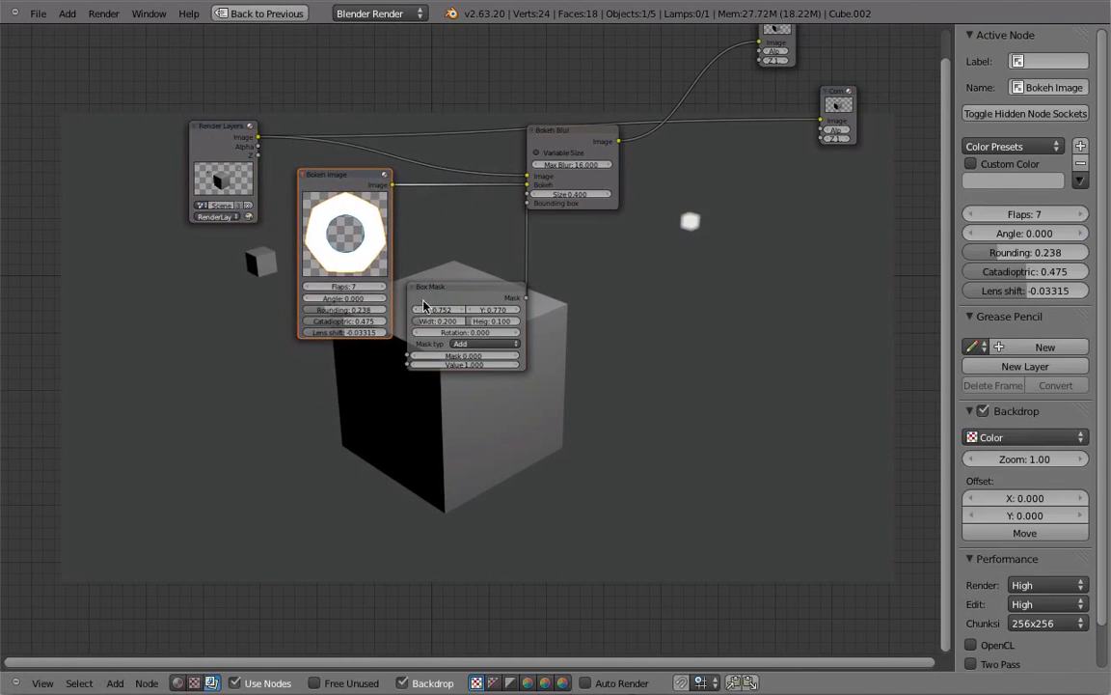
Set the Size on the Bokeh Blur node to 2 to strengthen the blur inside the box mask
scroll(357, 357, up, 4)
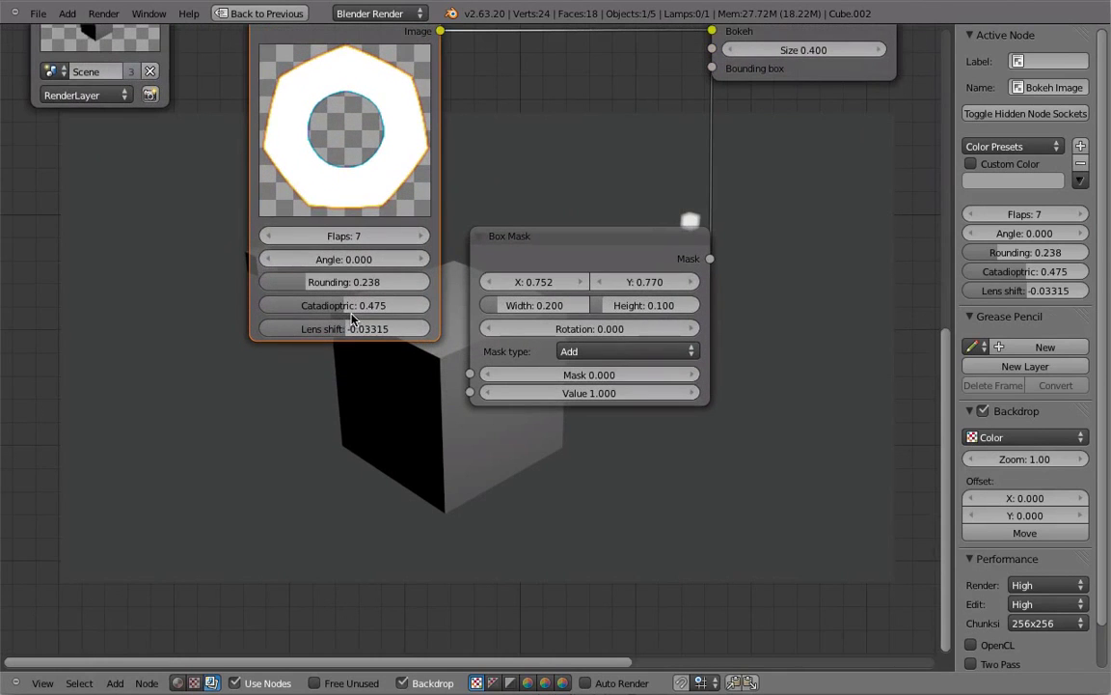
middle_drag(843, 243, 865, 319)
click(765, 196)
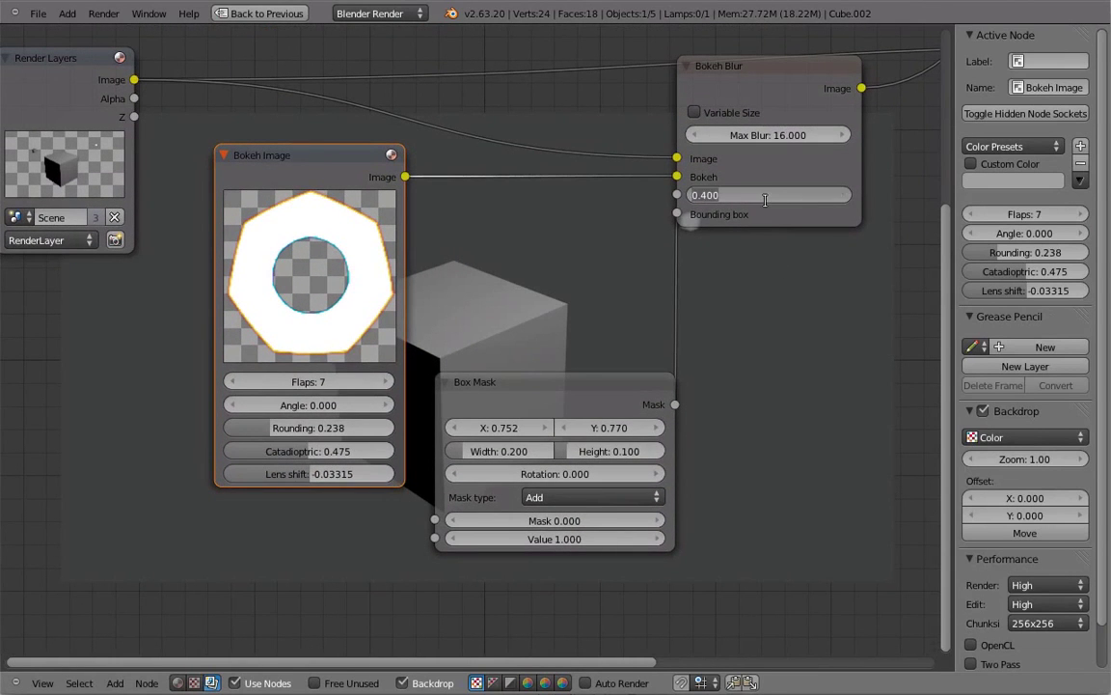
text(2)
key(Return)
Move the Box Mask node down beside the lower part of the Bokeh Image node and make Bokeh Blur the active node
middle_drag(722, 339, 767, 499)
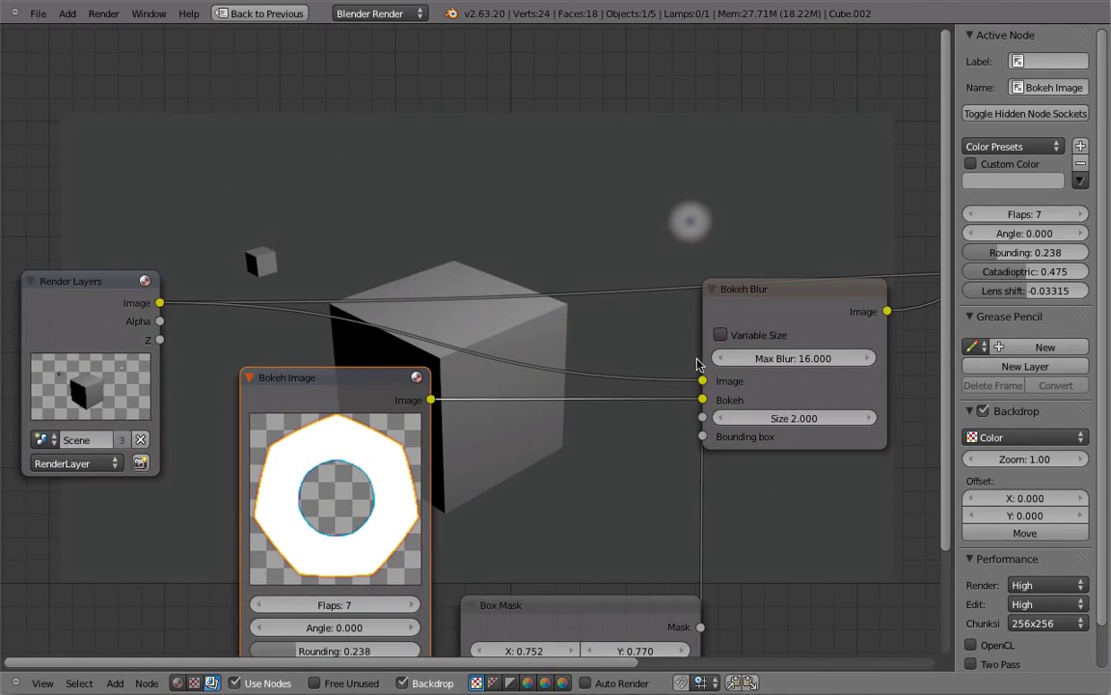
middle_drag(715, 500, 739, 255)
drag(638, 378, 283, 426)
middle_drag(592, 474, 474, 494)
scroll(525, 449, down, 8)
middle_drag(542, 431, 536, 518)
click(619, 406)
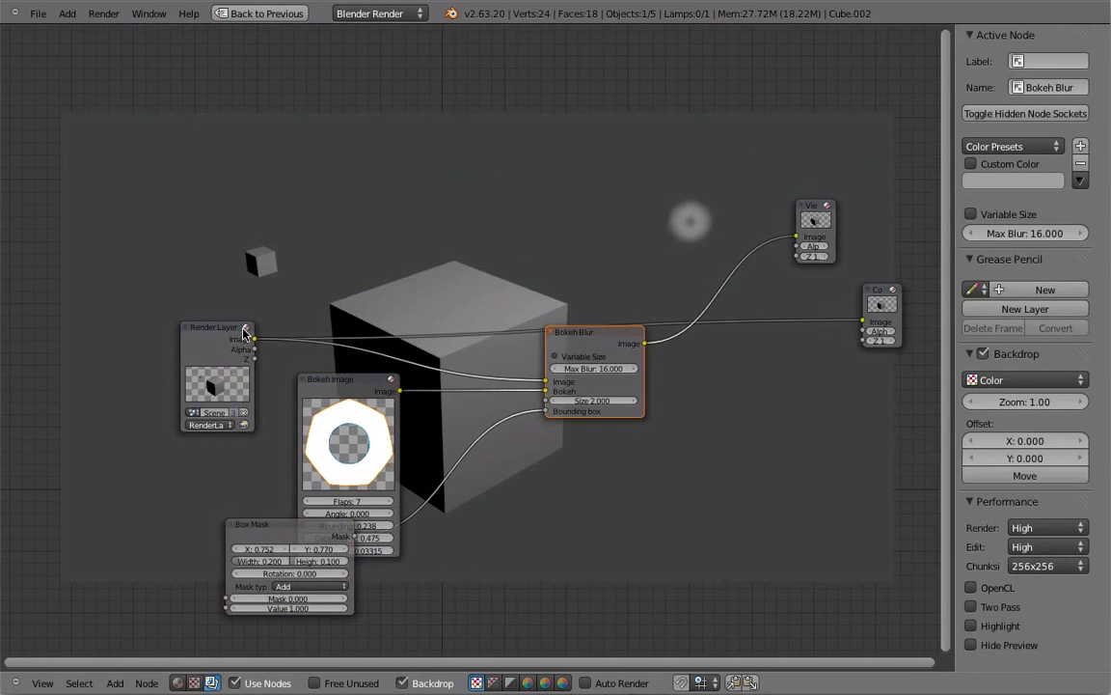
Move Render Layers up, add a Normalize node, feed it the Z output and preview the normalized depth in the viewer
drag(222, 326, 199, 253)
key(shift+a)
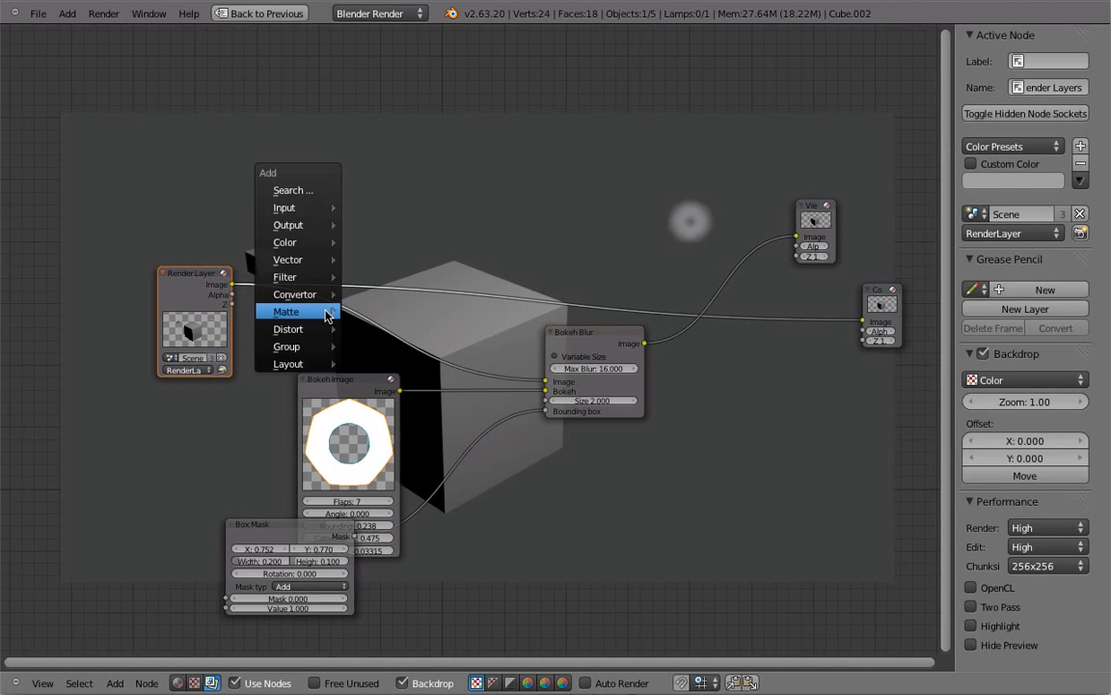
mouse_move(302, 267)
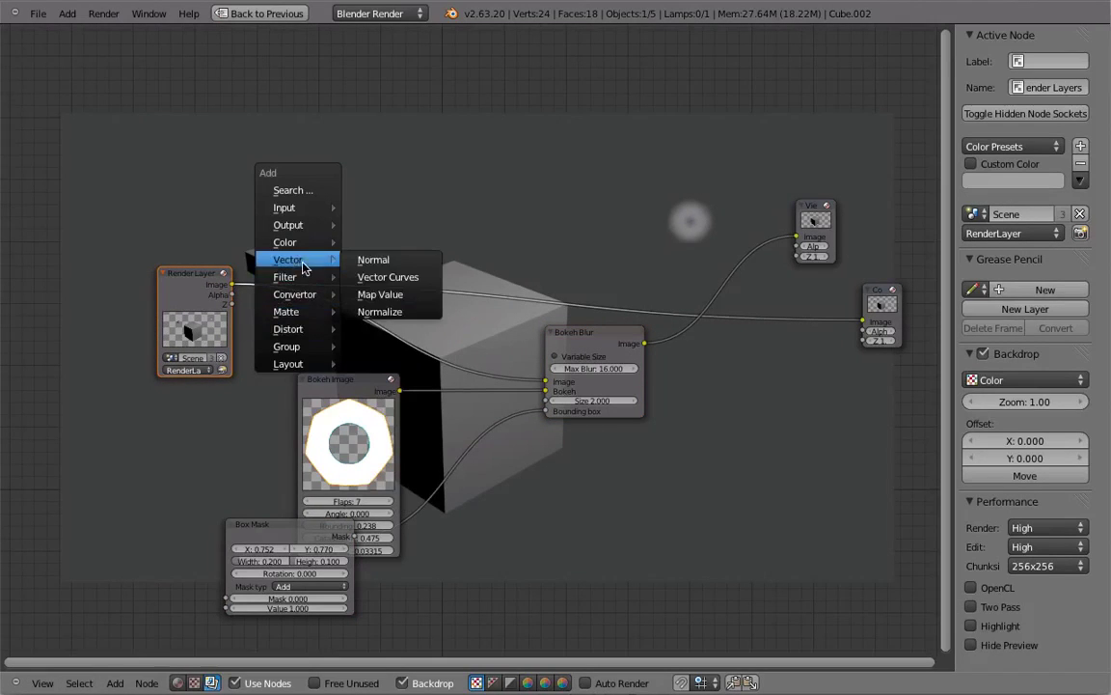
click(382, 312)
drag(232, 304, 391, 308)
ctrl+shift+click(390, 308)
middle_drag(391, 308, 396, 356)
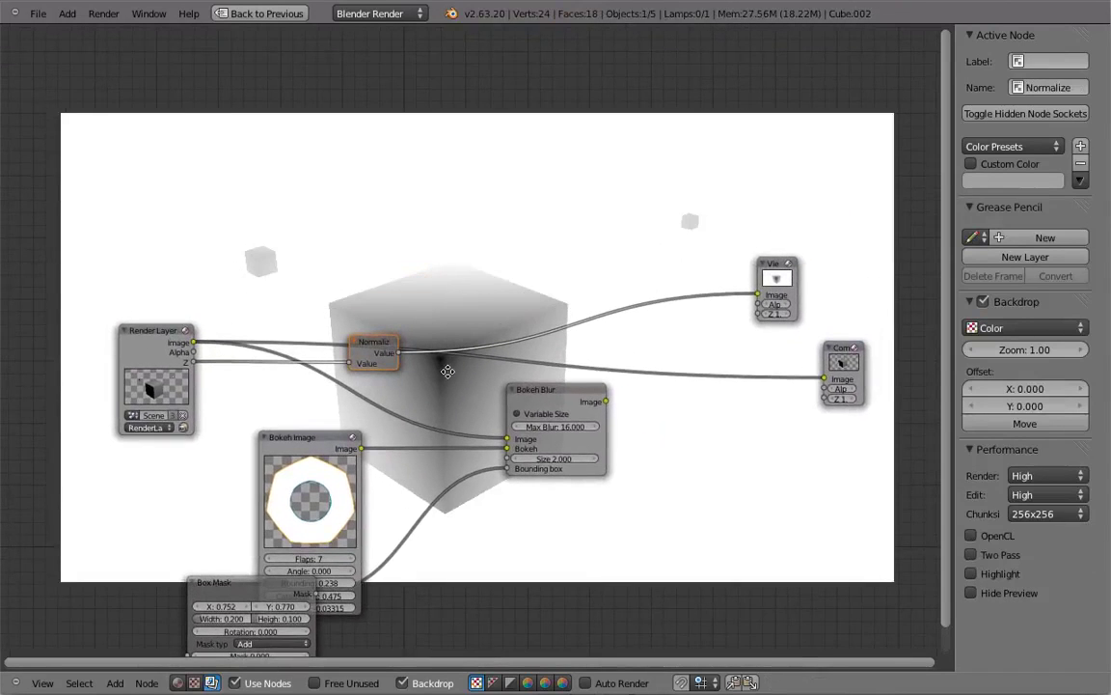
Connect the Normalize Value output to the Bokeh Blur's Size input and enable Variable Size
drag(398, 353, 510, 469)
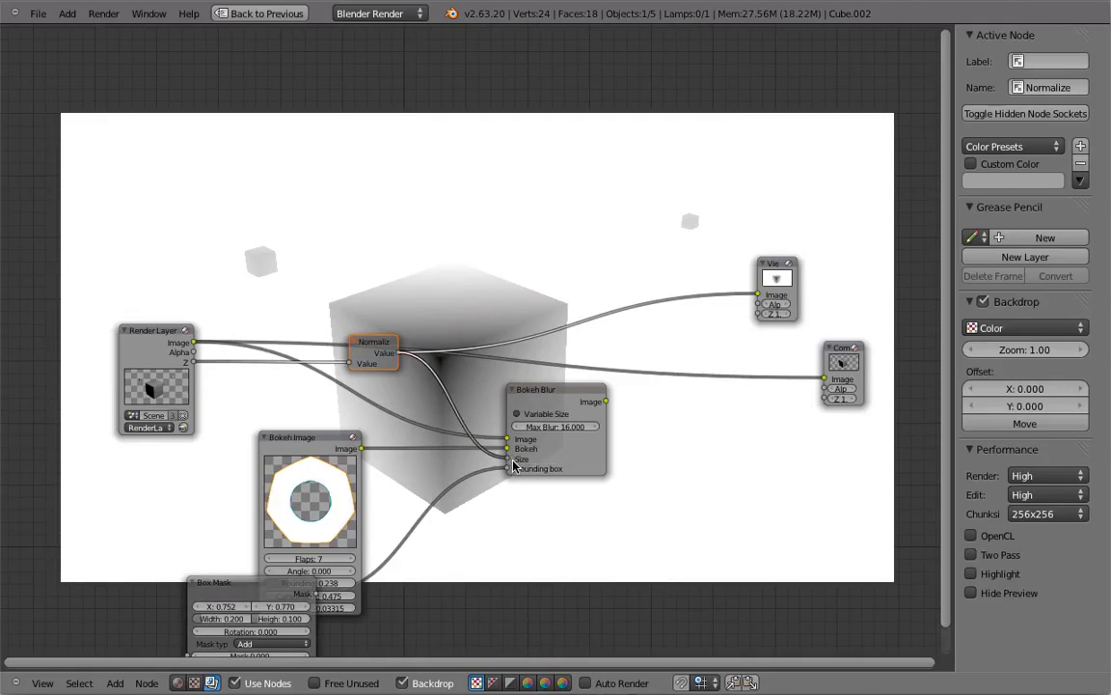
scroll(507, 439, up, 6)
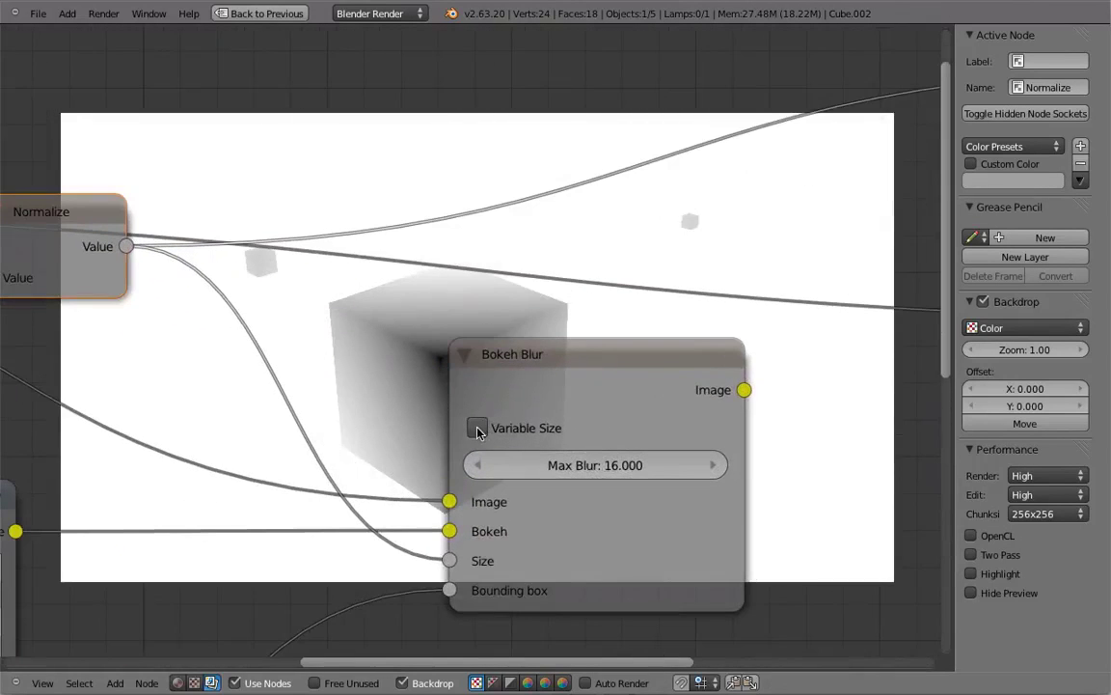
click(476, 428)
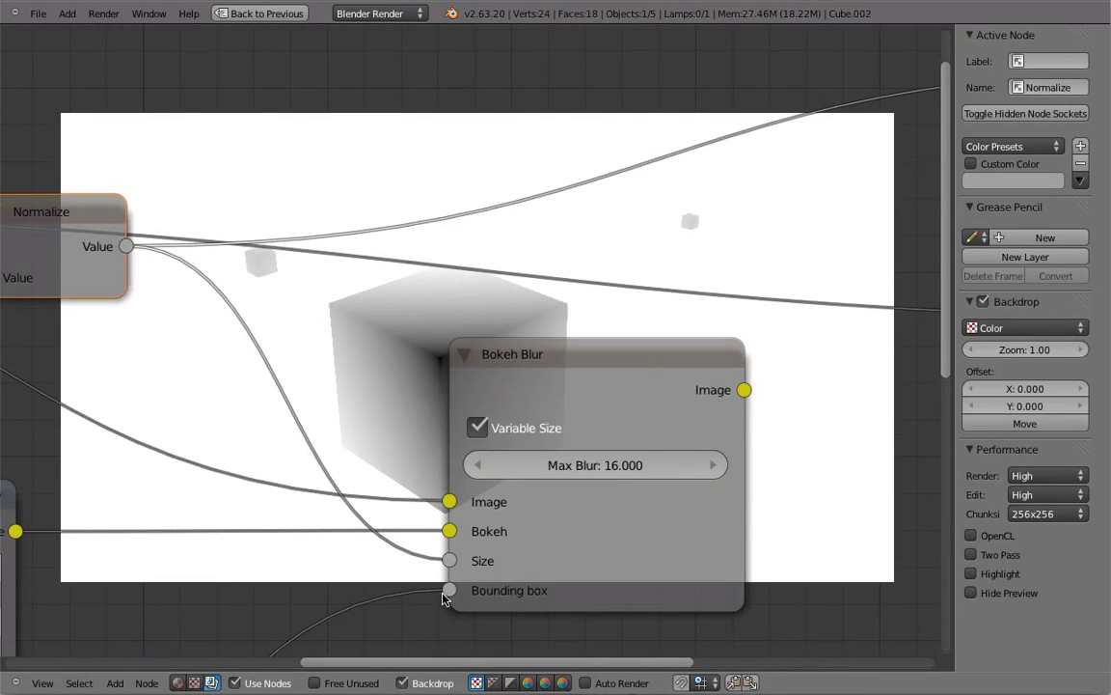
Disconnect the Box Mask from the Bokeh Blur's Bounding box input and preview the Bokeh Blur output in the viewer
middle_drag(361, 549, 423, 431)
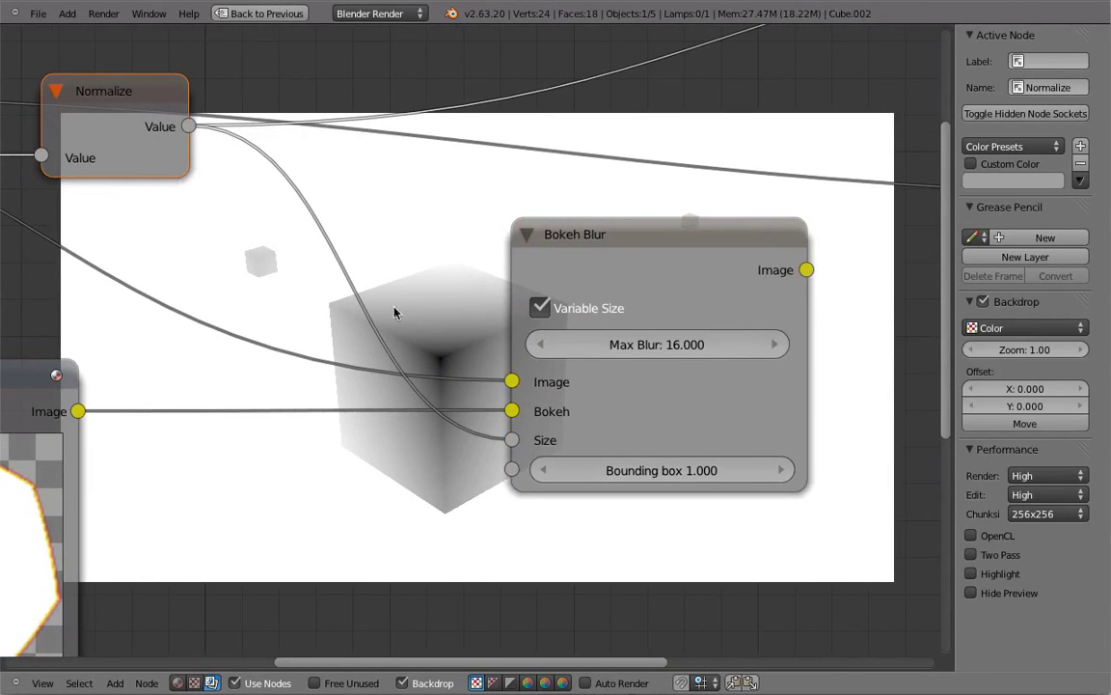
scroll(132, 152, down, 1)
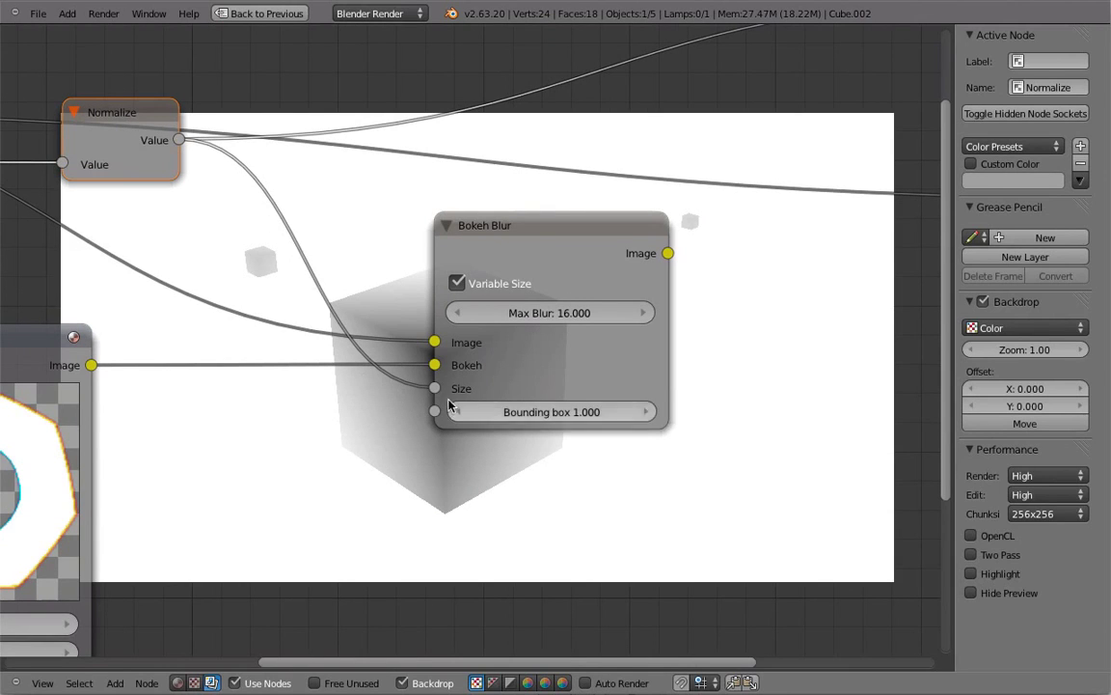
click(526, 252)
middle_drag(587, 195, 552, 415)
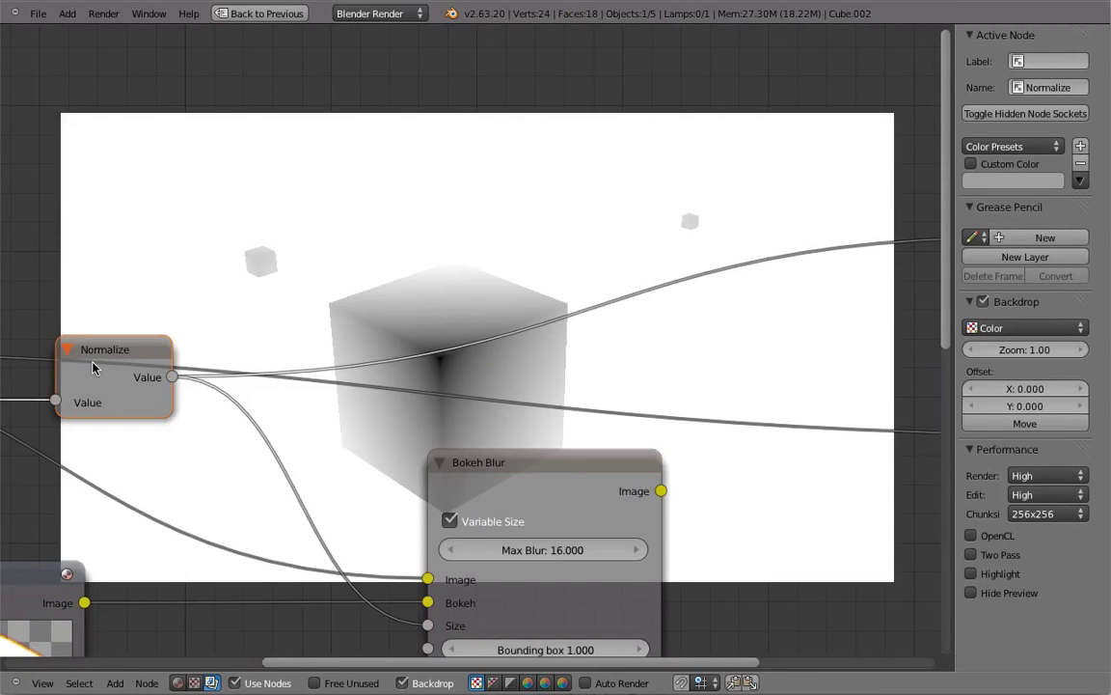
ctrl+shift+click(584, 537)
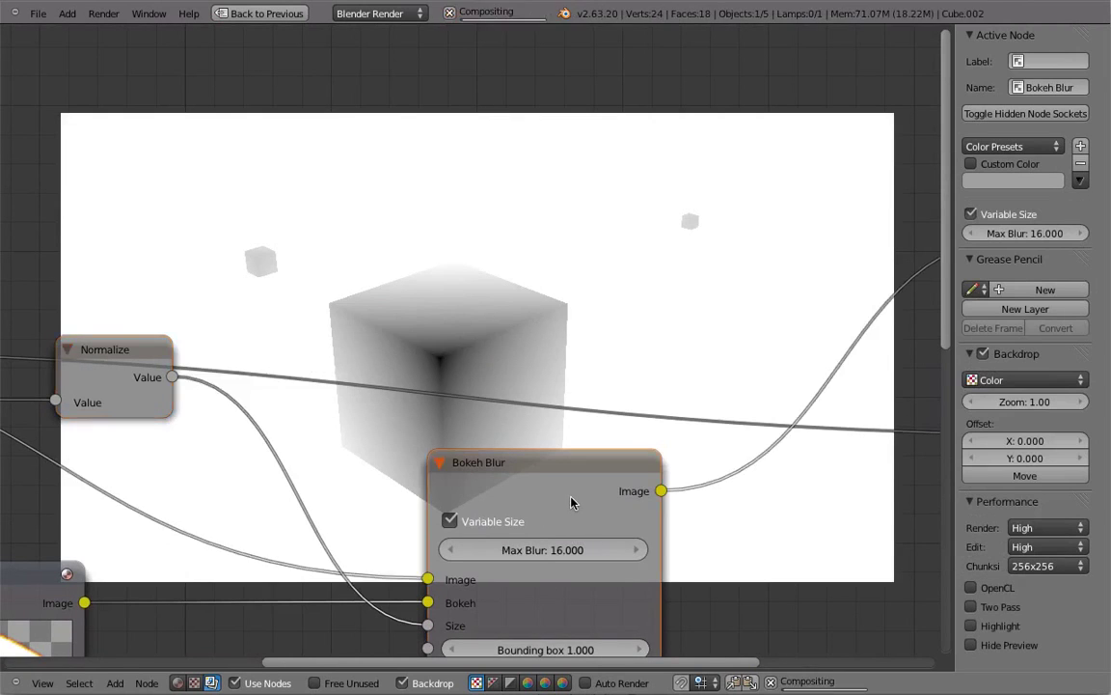
middle_drag(579, 521, 750, 379)
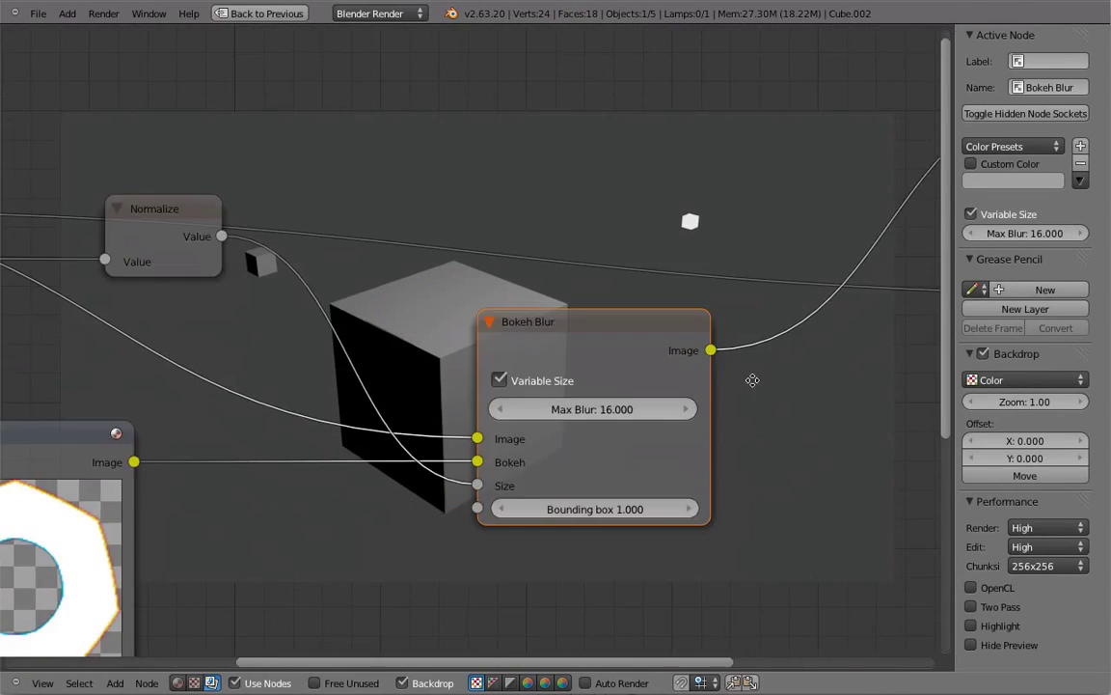
Move Normalize up and insert a ColorRamp node between it and the Bokeh Blur's Size input
scroll(521, 448, down, 2)
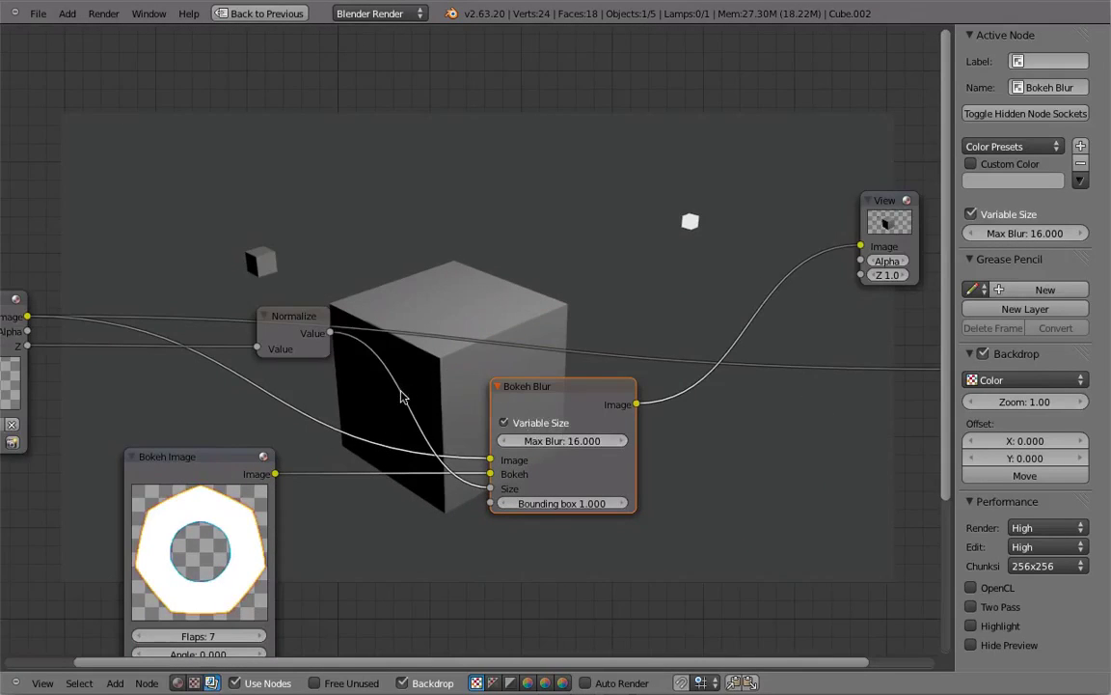
drag(297, 321, 154, 192)
key(shift+a)
key(shift+a)
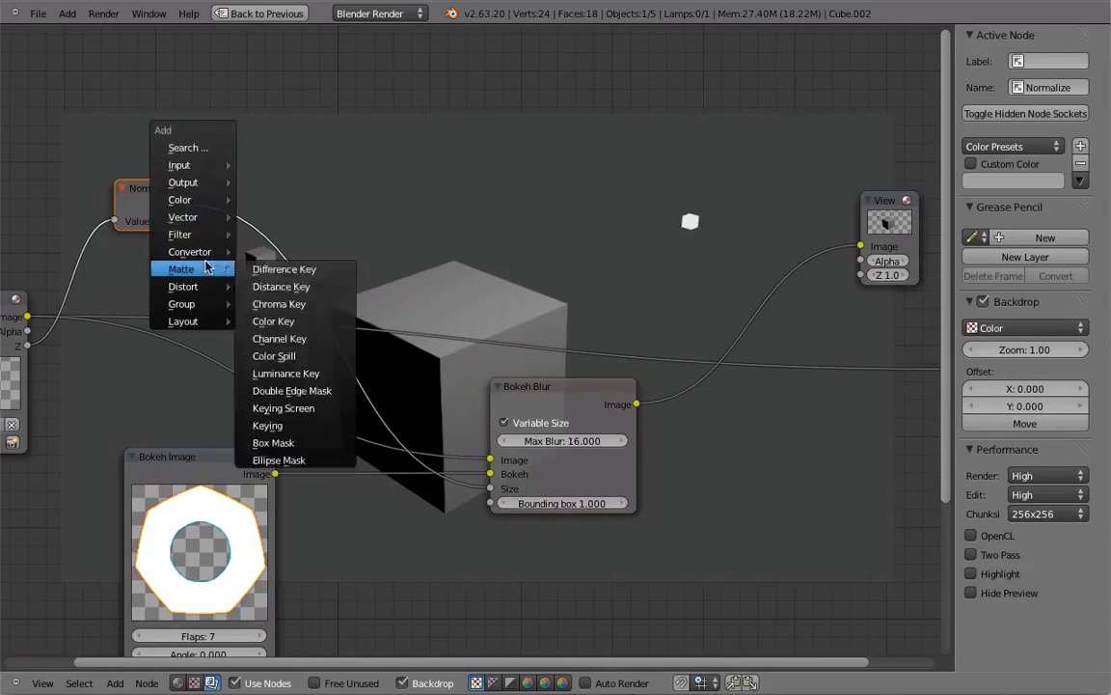
mouse_move(193, 252)
click(287, 250)
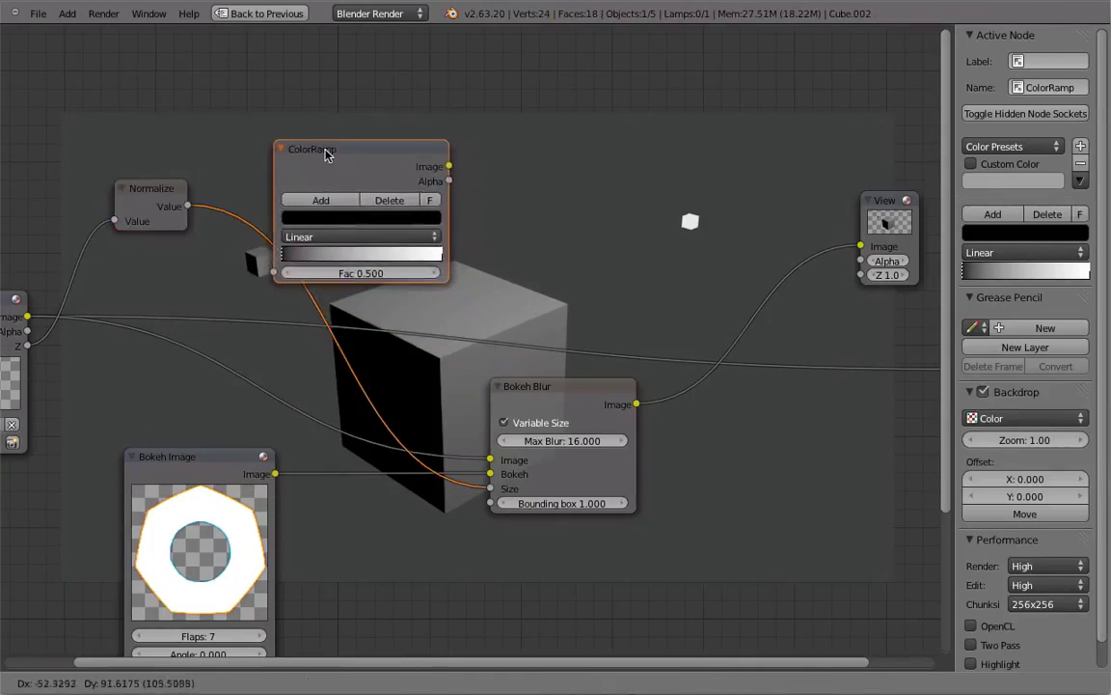
click(301, 172)
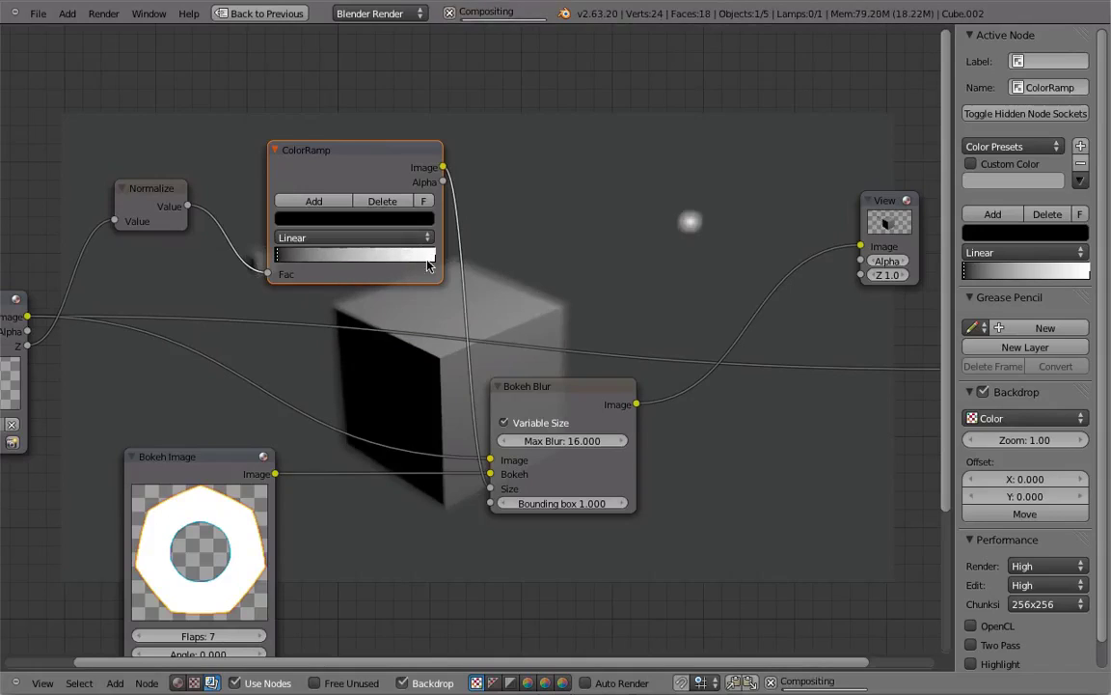
drag(352, 172, 317, 200)
Shift the ColorRamp's white stop inward, then preview the ramp output followed by the Bokeh Blur output in the viewer
drag(396, 288, 376, 287)
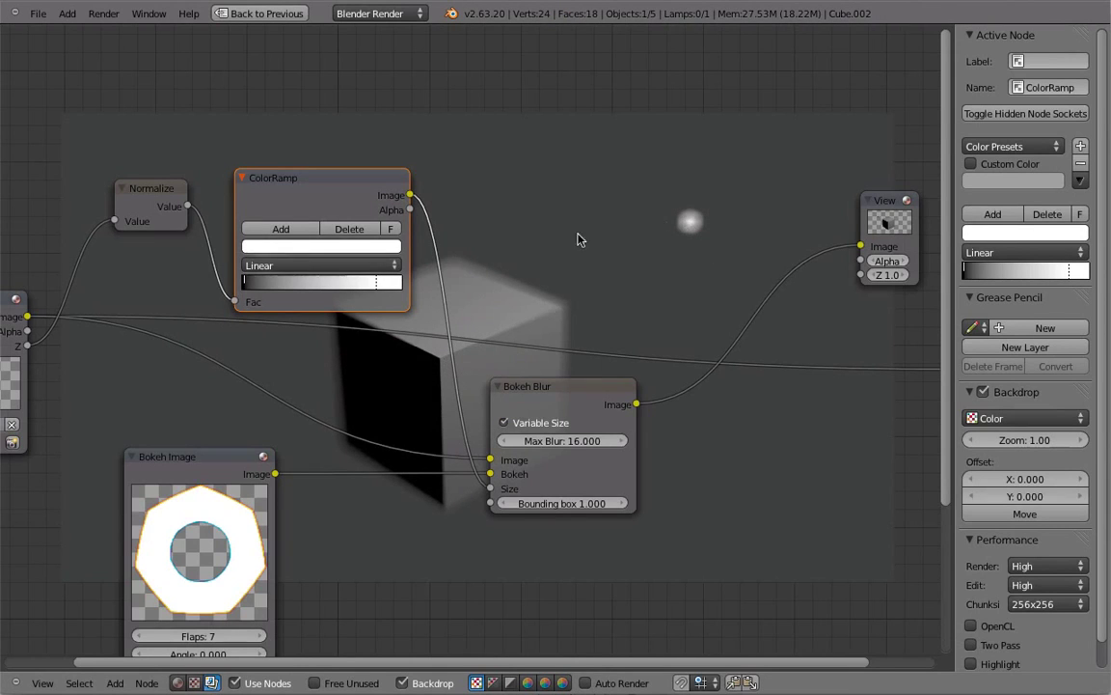
middle_drag(352, 212, 518, 302)
middle_drag(507, 375, 446, 379)
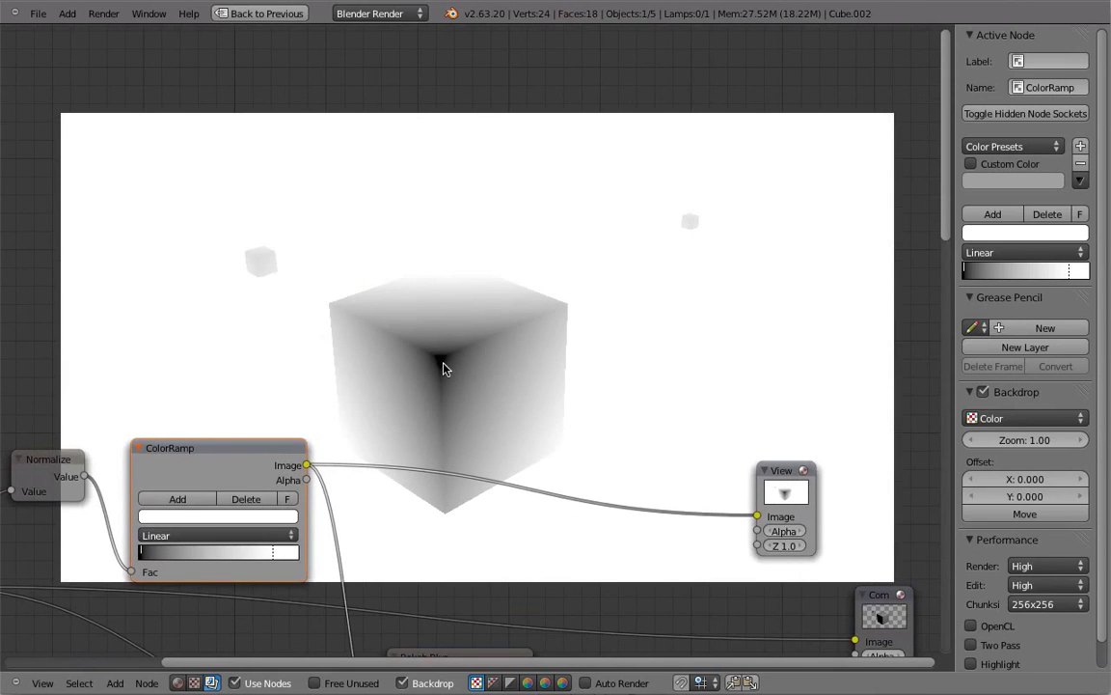
middle_drag(303, 355, 496, 189)
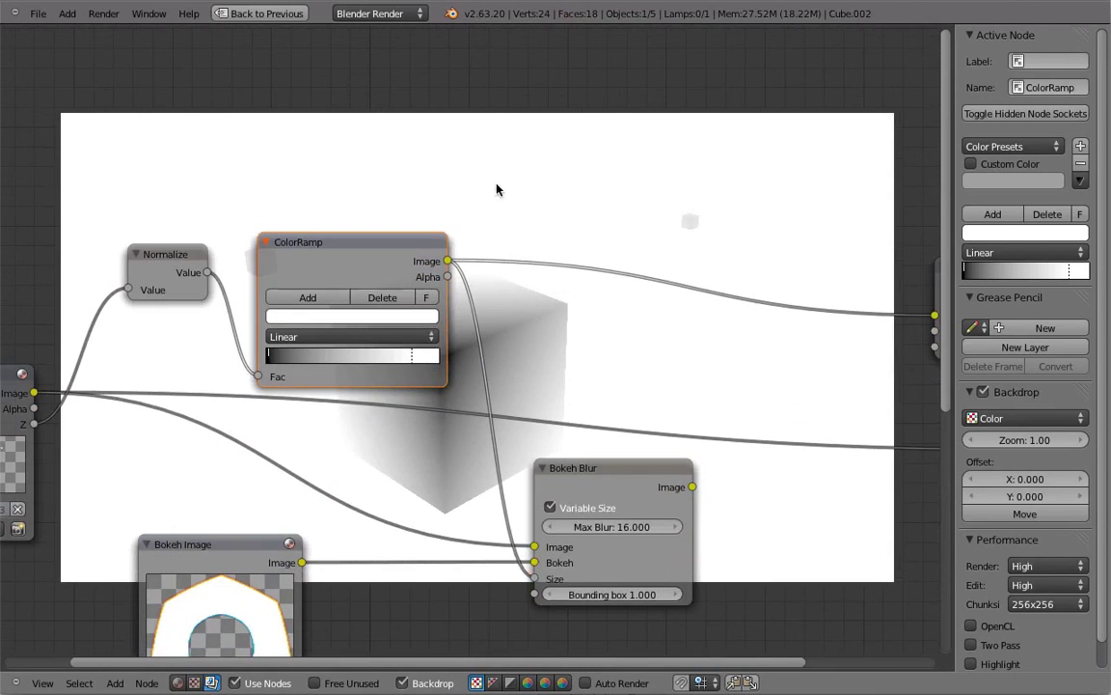
ctrl+shift+click(574, 480)
scroll(546, 427, down, 2)
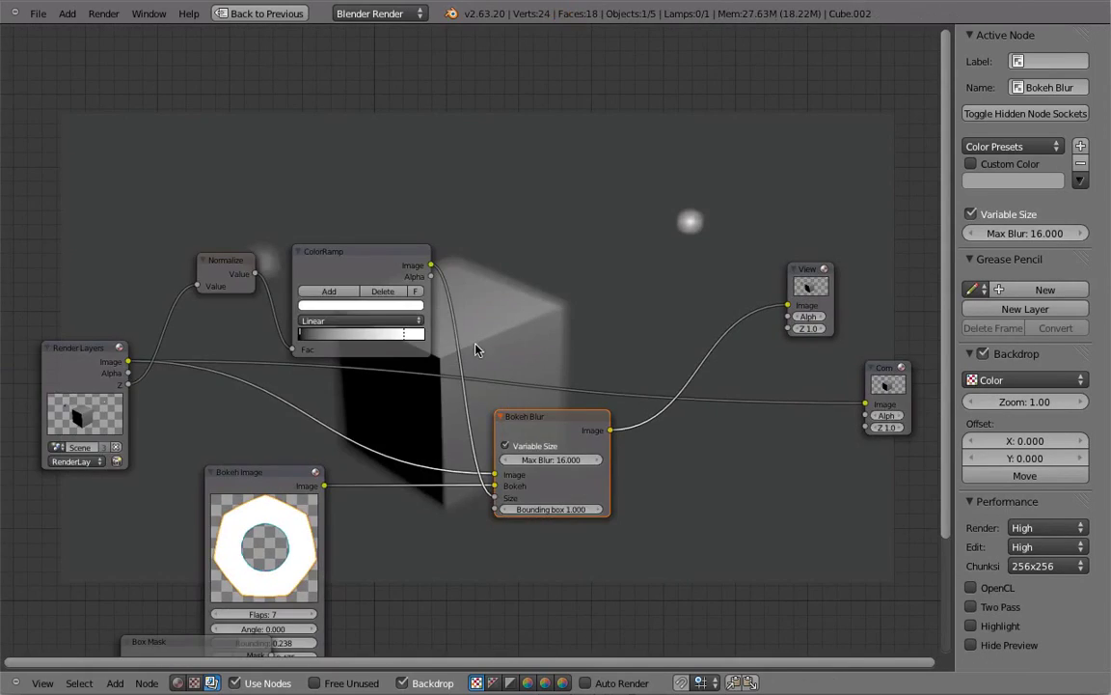
Delete the Normalize, ColorRamp, Bokeh Blur, Bokeh Image and Box Mask nodes, keeping Render Layers and the output nodes
middle_drag(427, 308, 543, 335)
scroll(543, 334, down, 3)
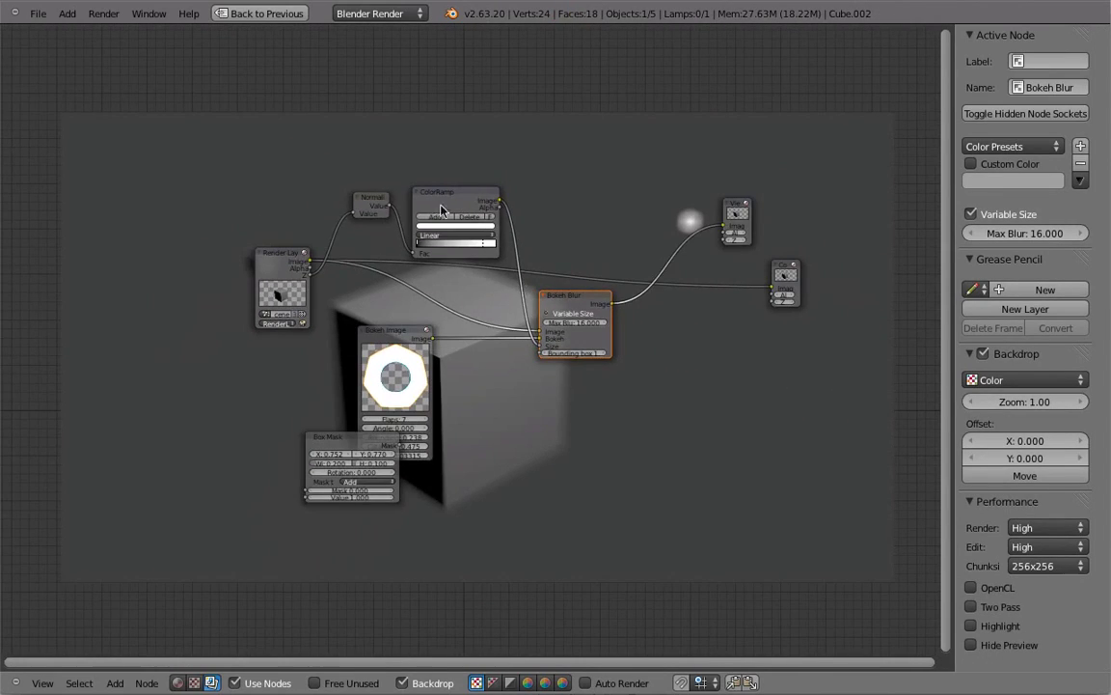
key(b)
drag(353, 170, 645, 471)
key(x)
scroll(569, 449, up, 4)
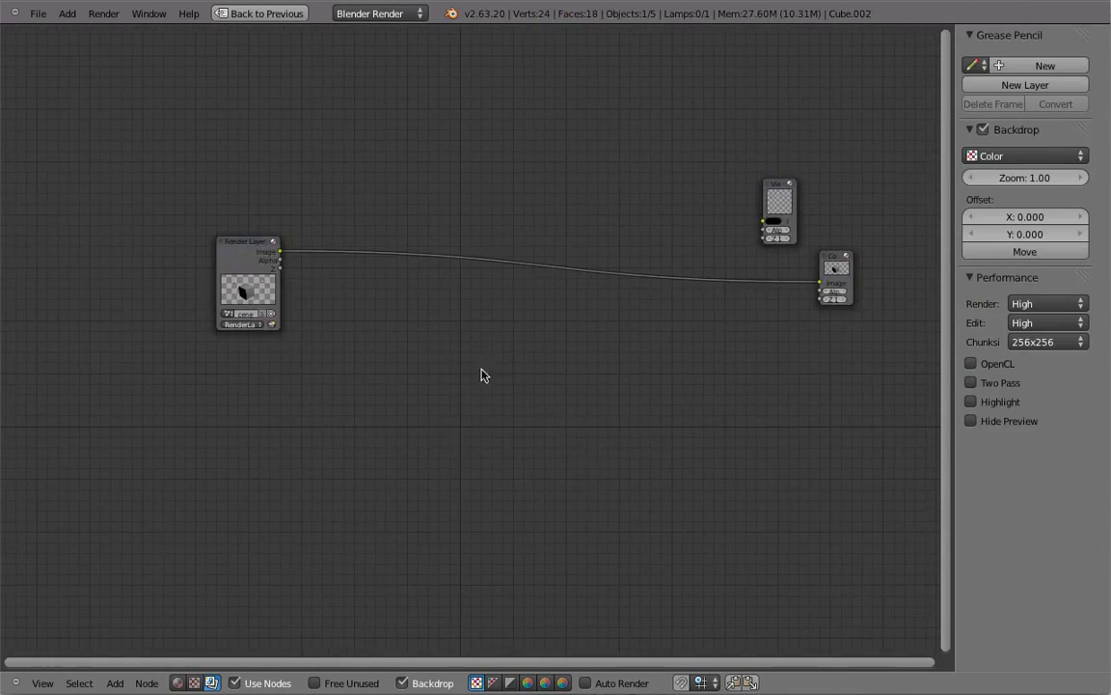
Add a Dilate/Erode node between Render Layers and the outputs, and widen it
middle_drag(483, 374, 446, 418)
key(shift+a)
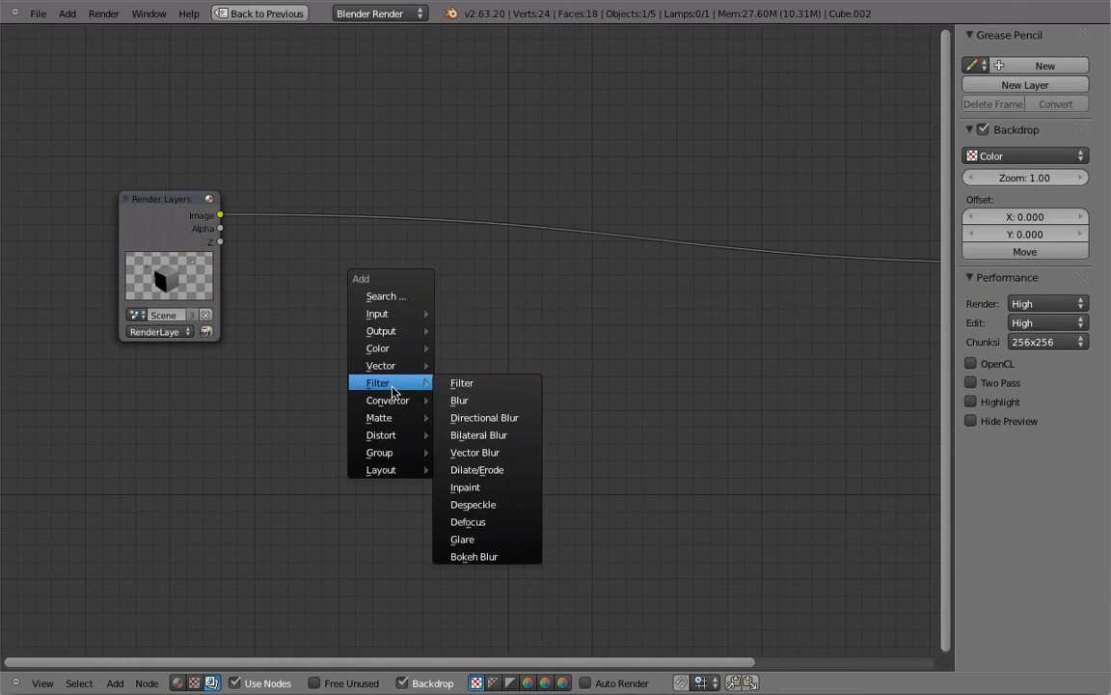
click(508, 472)
click(527, 374)
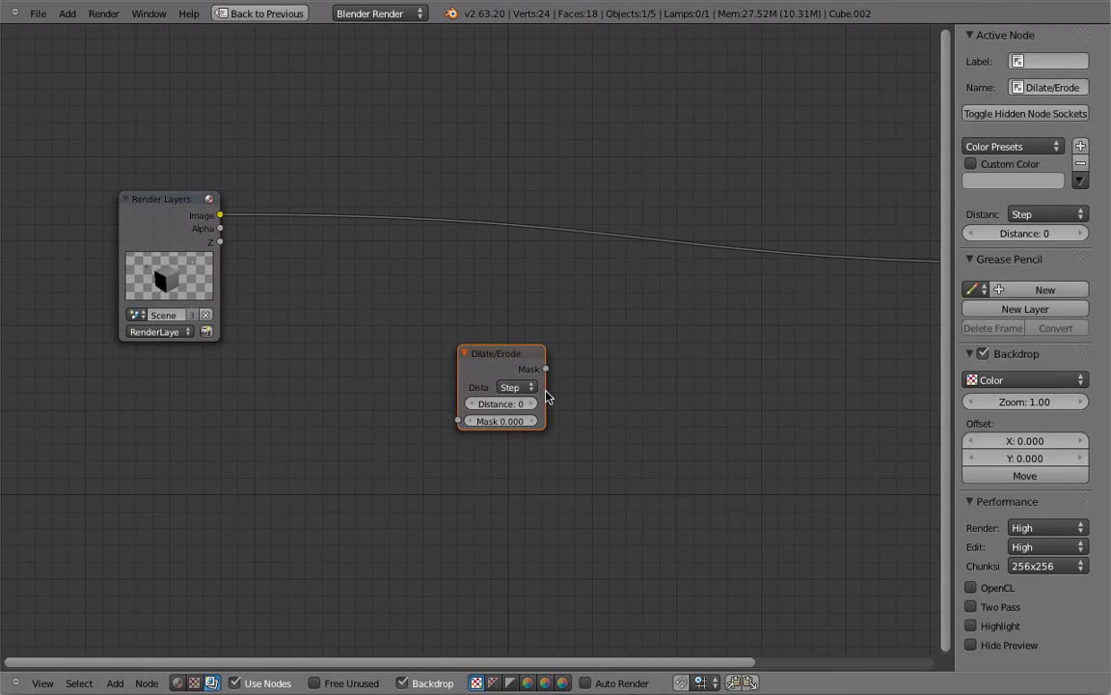
drag(542, 396, 747, 402)
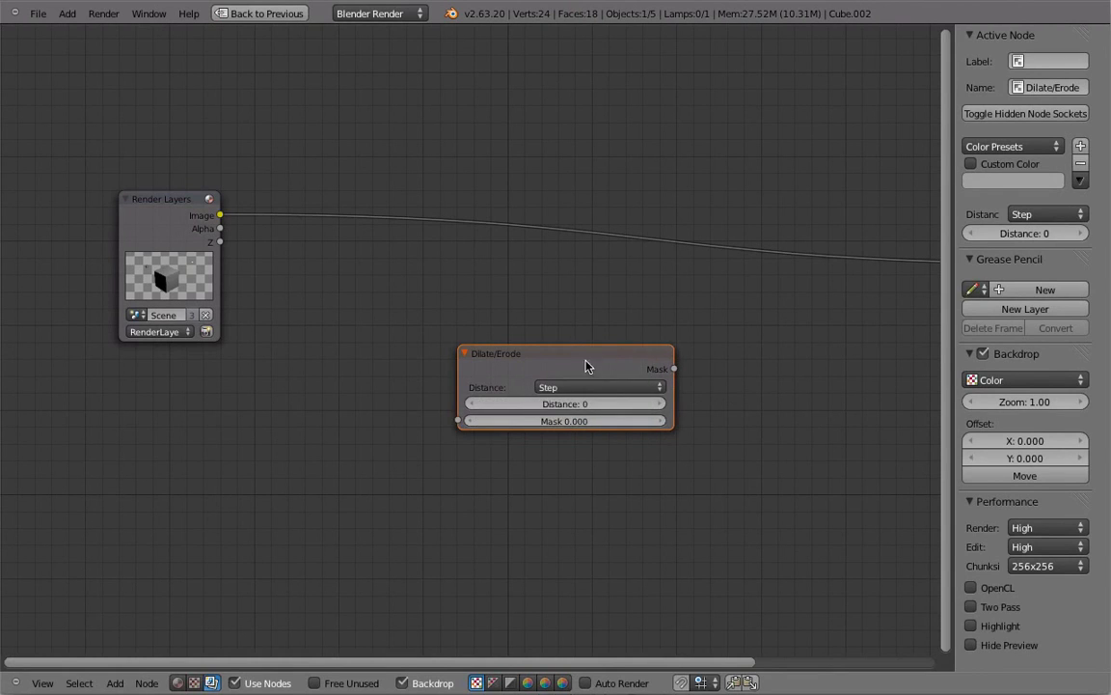
Place Dilate/Erode nearer Render Layers, connect Alpha to its Mask input and preview the result in the viewer
drag(523, 373, 427, 320)
drag(220, 229, 361, 368)
ctrl+shift+click(448, 311)
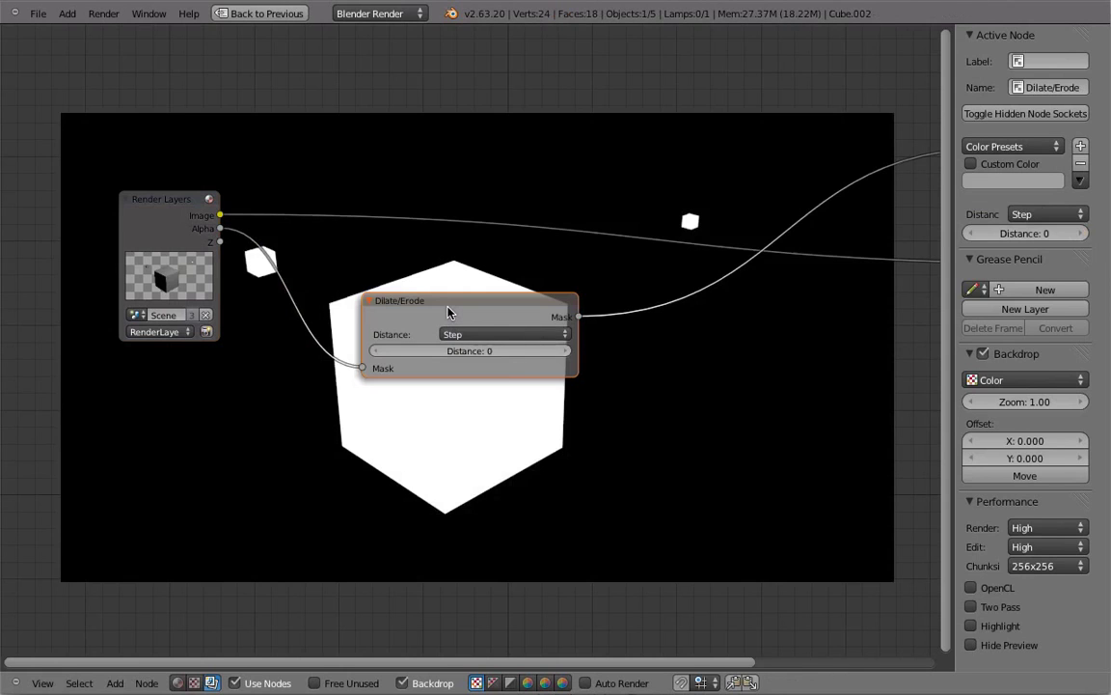
Lower the Dilate/Erode Distance to -8 to erode the alpha mask
click(380, 386)
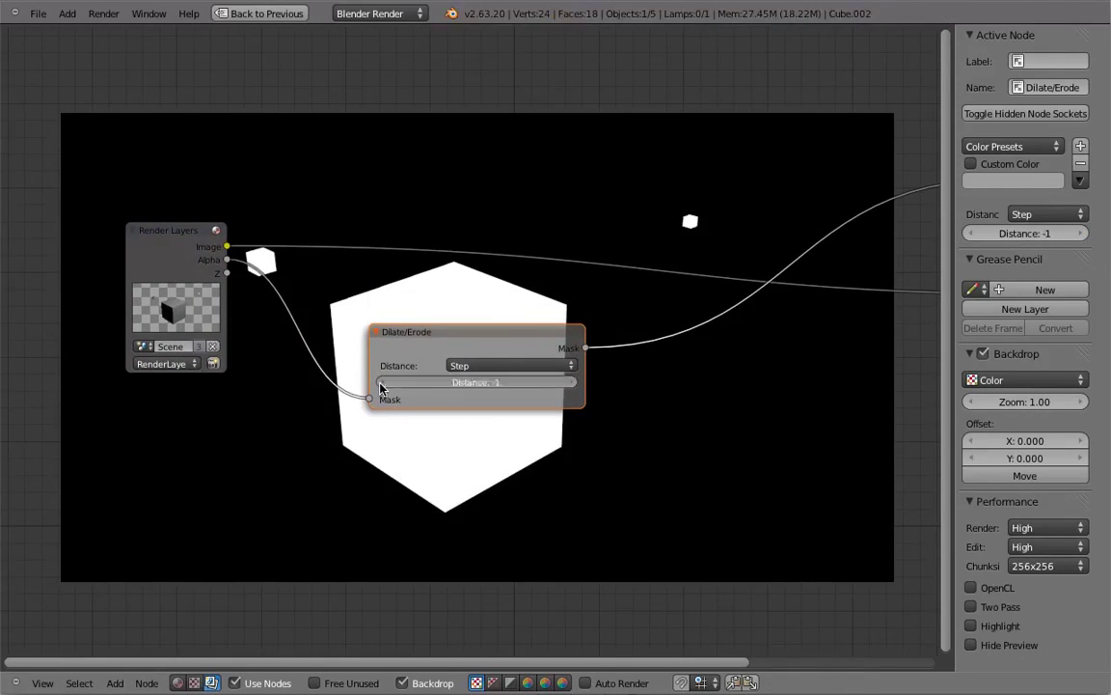
click(383, 386)
click(383, 386)
click(383, 386)
click(384, 386)
click(384, 386)
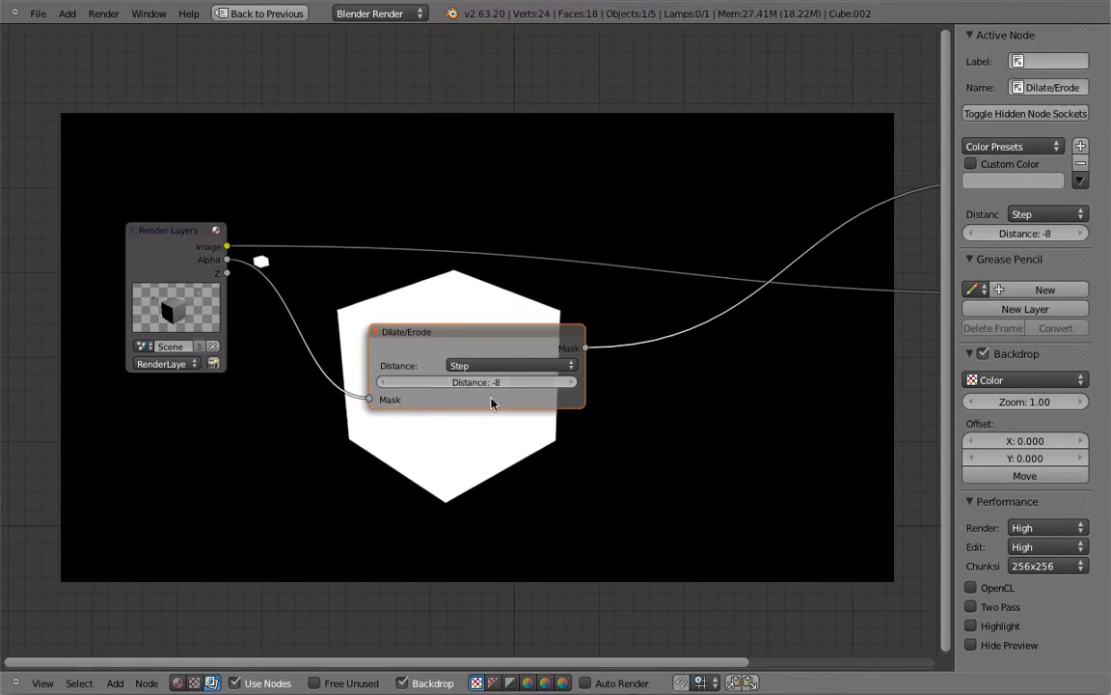
Raise the Dilate/Erode Distance to 9 to expand the alpha mask
click(569, 385)
click(570, 386)
click(570, 387)
triple_click(569, 385)
click(569, 385)
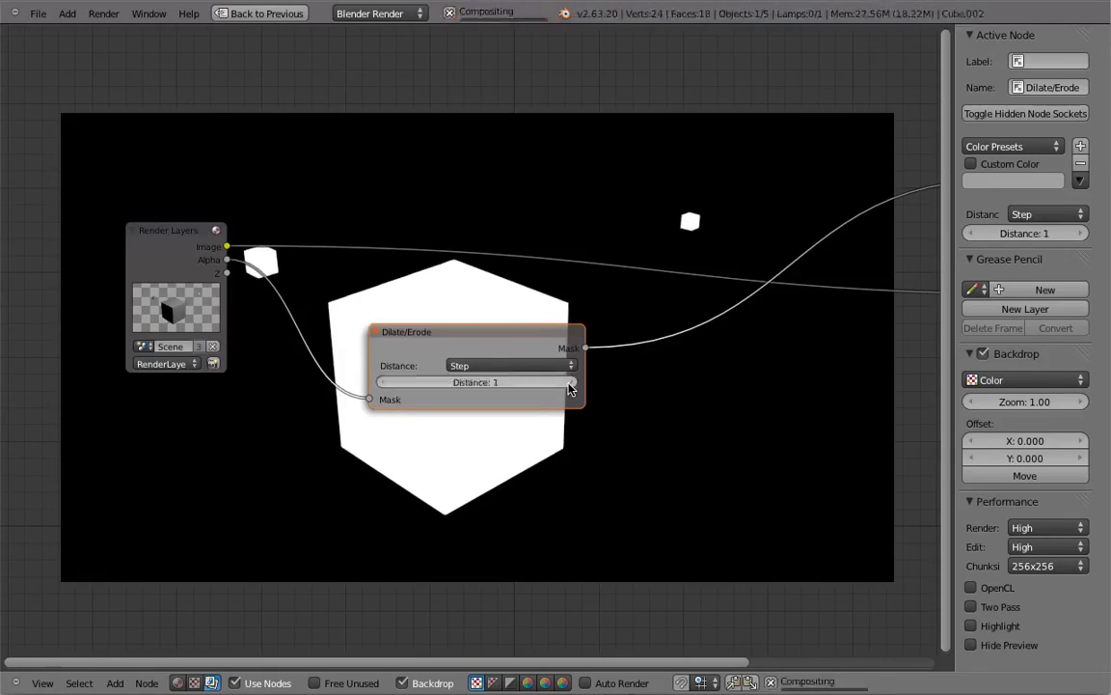
triple_click(569, 385)
triple_click(569, 385)
double_click(569, 385)
scroll(342, 297, up, 1)
middle_drag(342, 297, 338, 327)
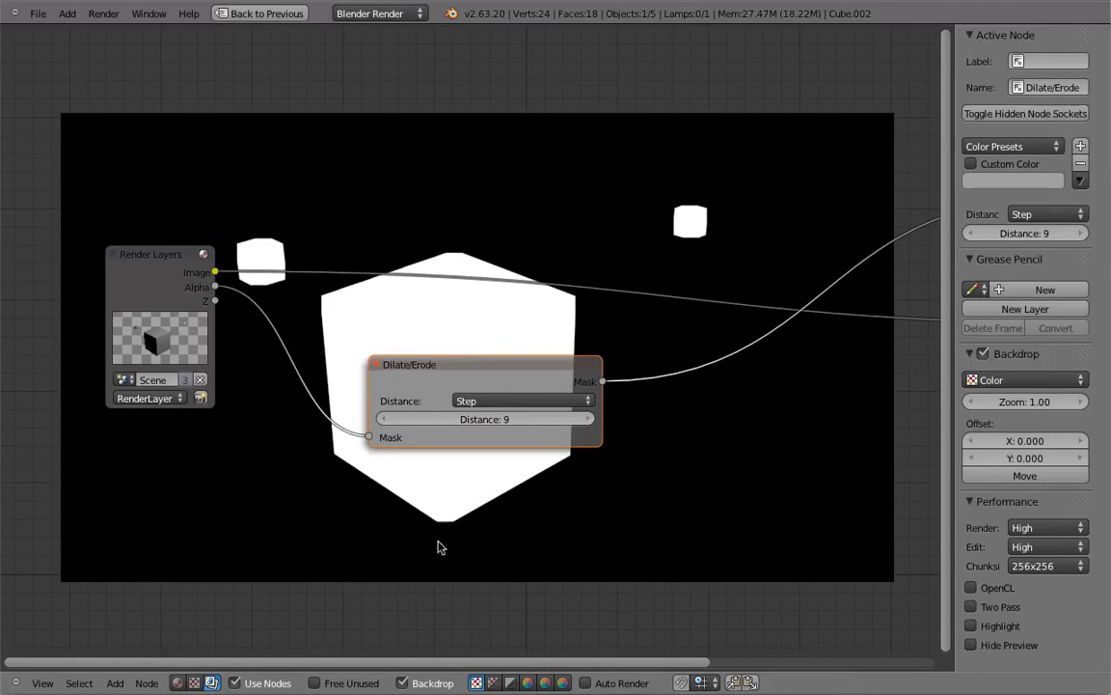
Switch the Dilate/Erode mode to Threshold and set its Edge to -2.367, keeping Distance at 9
click(466, 401)
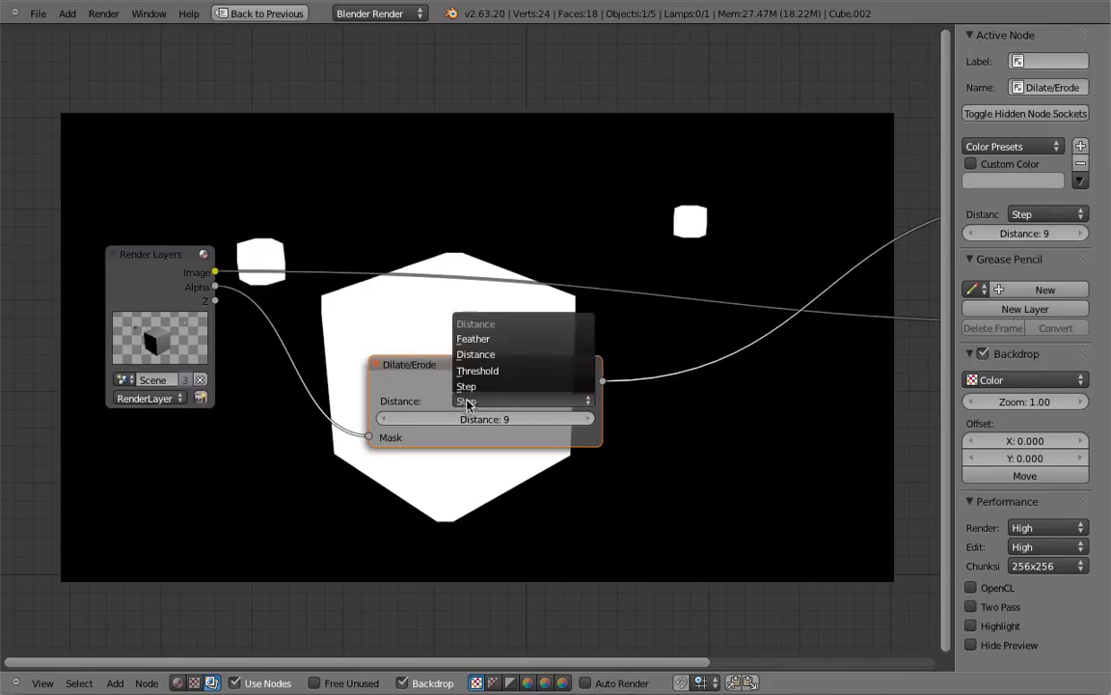
click(510, 376)
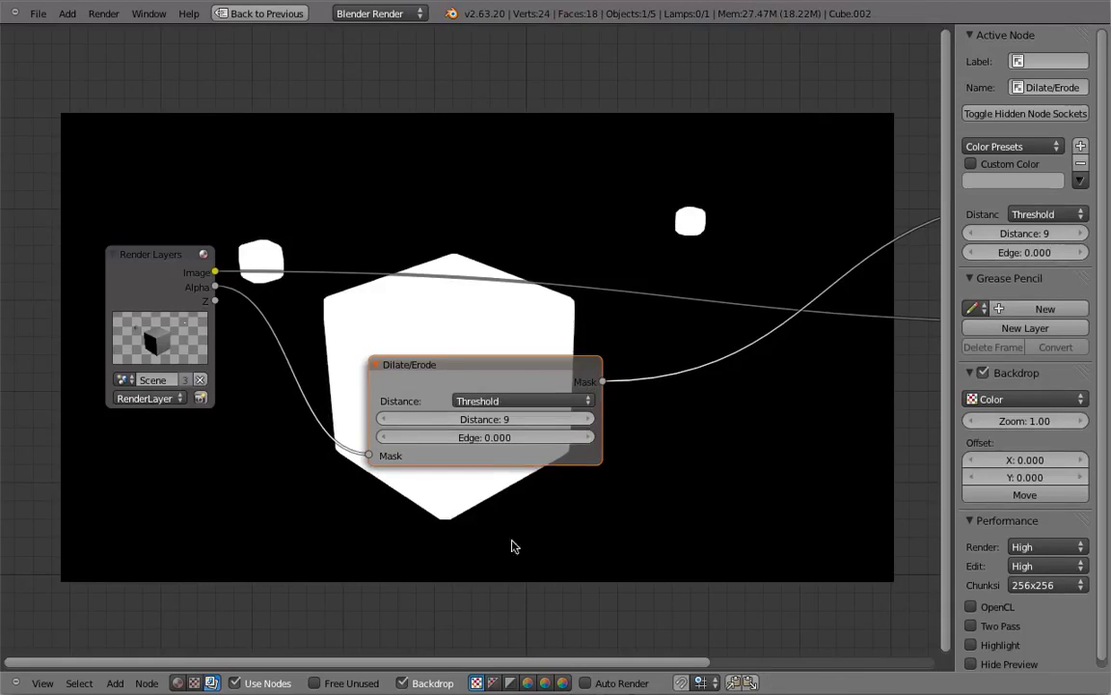
mouse_move(500, 440)
mouse_down()
mouse_move(521, 440)
mouse_move(486, 444)
mouse_up()
click(450, 424)
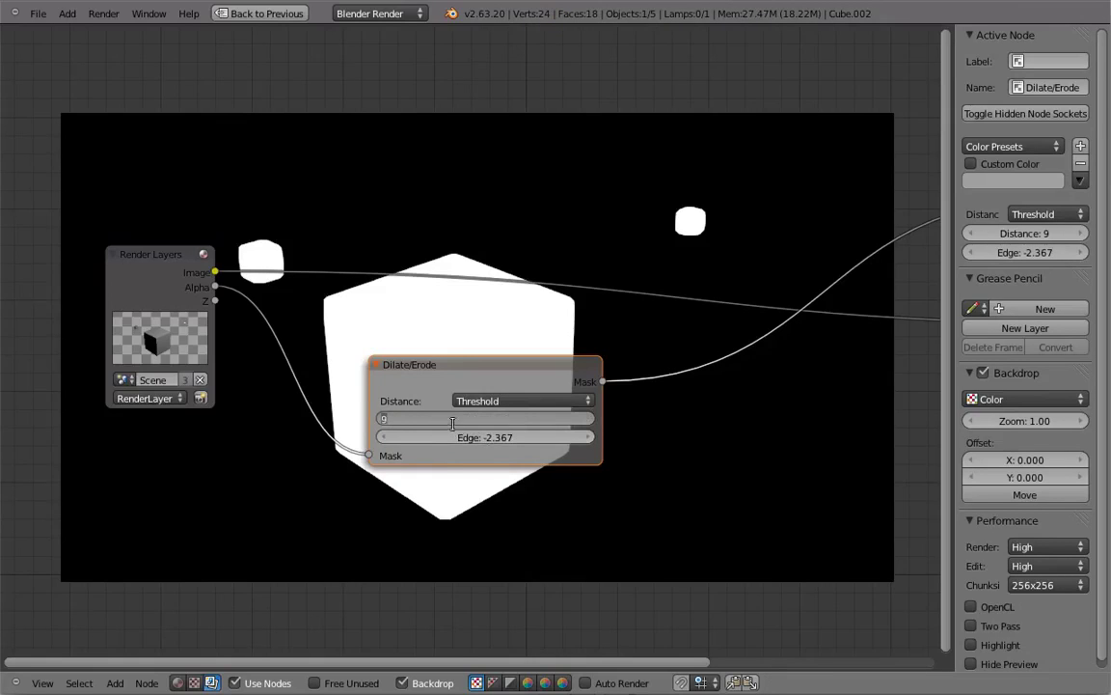
click(561, 467)
Move Dilate/Erode farther from Render Layers and insert a Blur node on the link between Alpha and its Mask input
drag(538, 372, 590, 370)
middle_drag(416, 473, 552, 404)
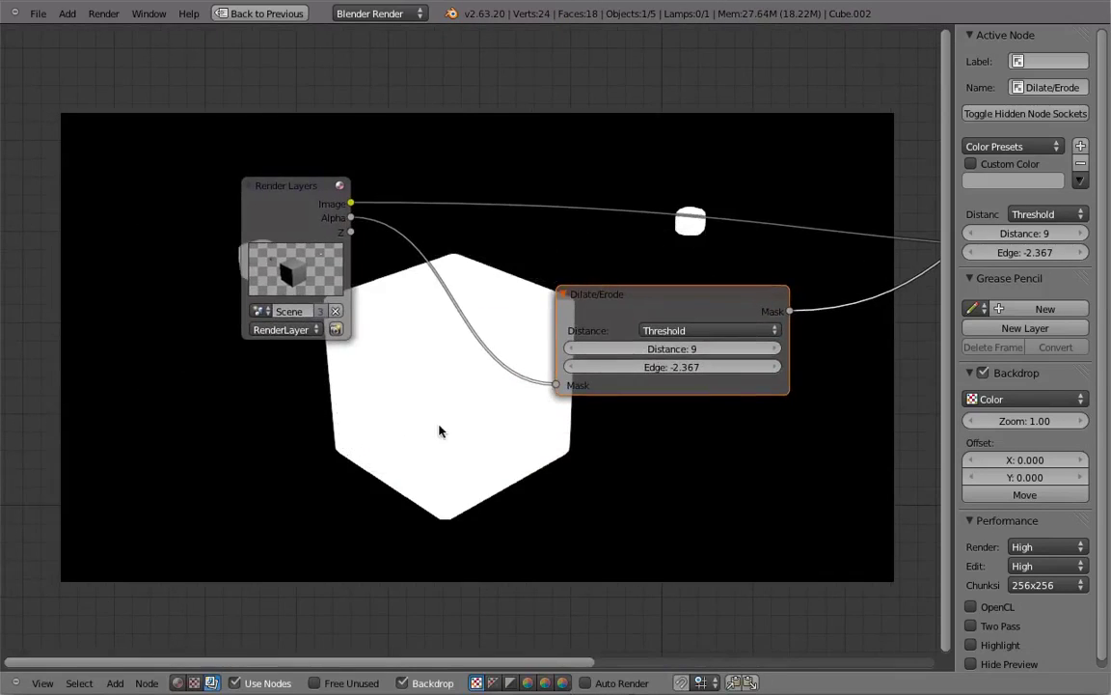
key(shift+a)
key(shift+a)
mouse_move(434, 432)
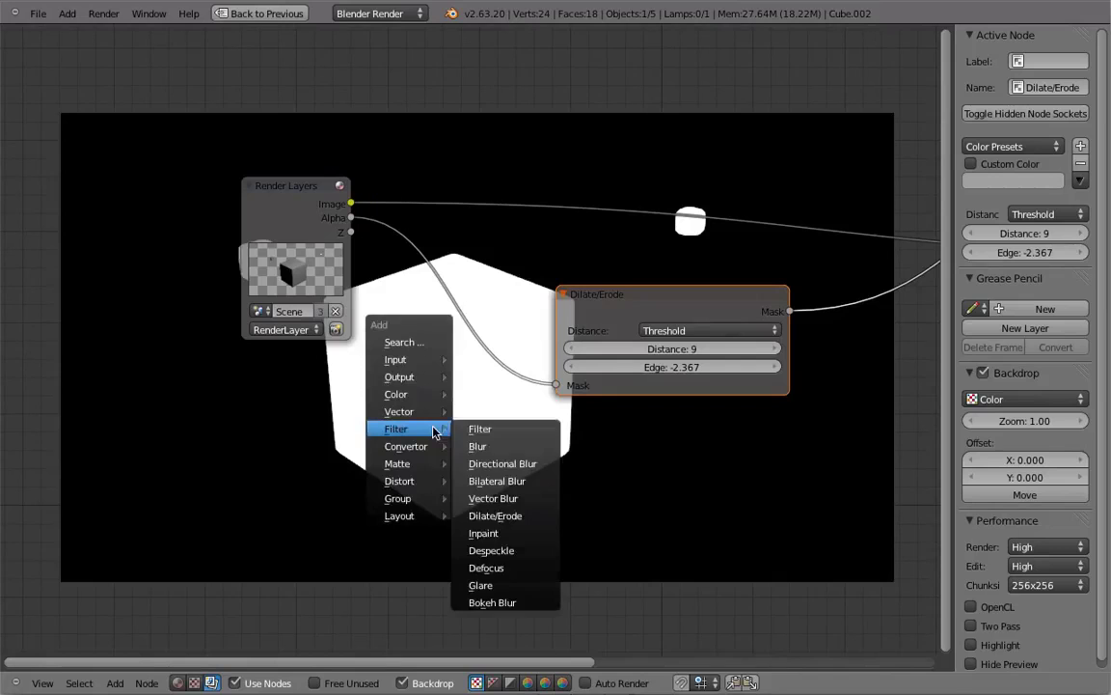
click(488, 447)
click(460, 341)
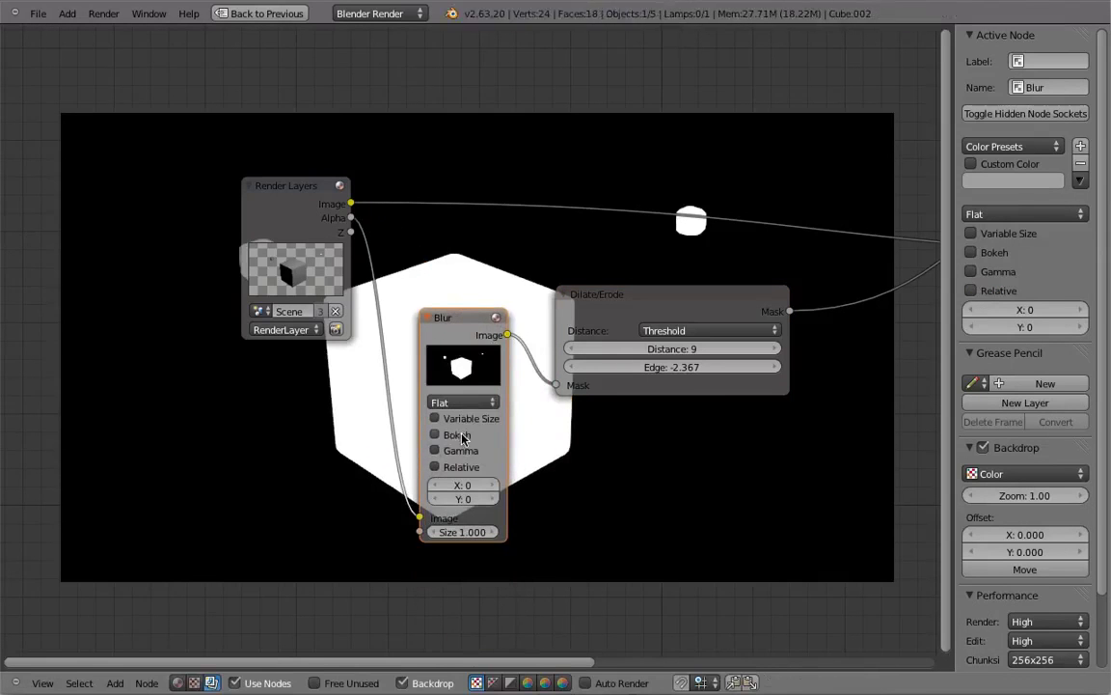
Enable Bokeh on the Blur node, set its filter type to Gaussian, and set both X and Y to 20
click(435, 434)
click(466, 402)
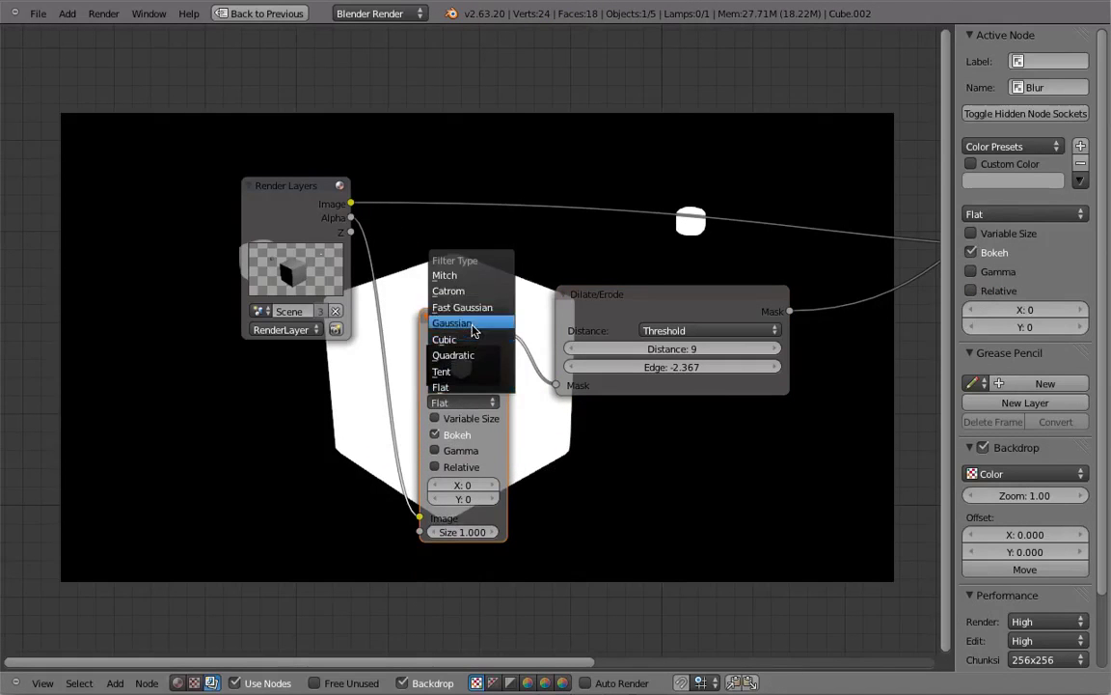
click(453, 323)
click(447, 487)
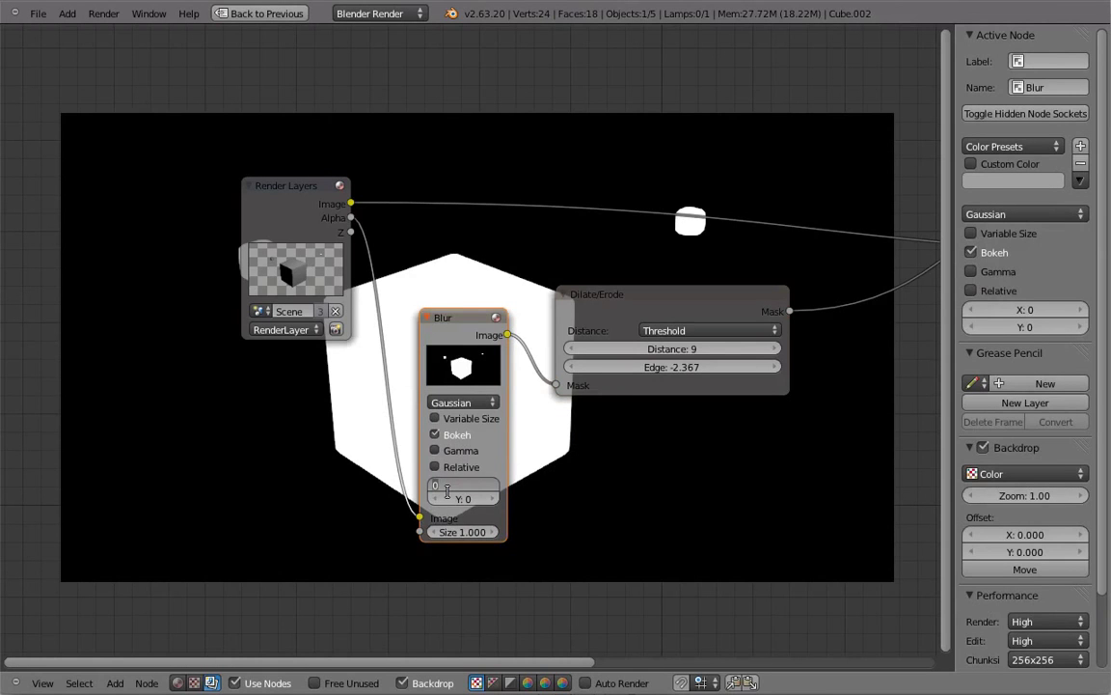
text(20)
key(Tab)
text(20)
key(Return)
Switch the Dilate/Erode node's mode to Step
middle_drag(509, 473, 341, 546)
middle_drag(439, 445, 491, 478)
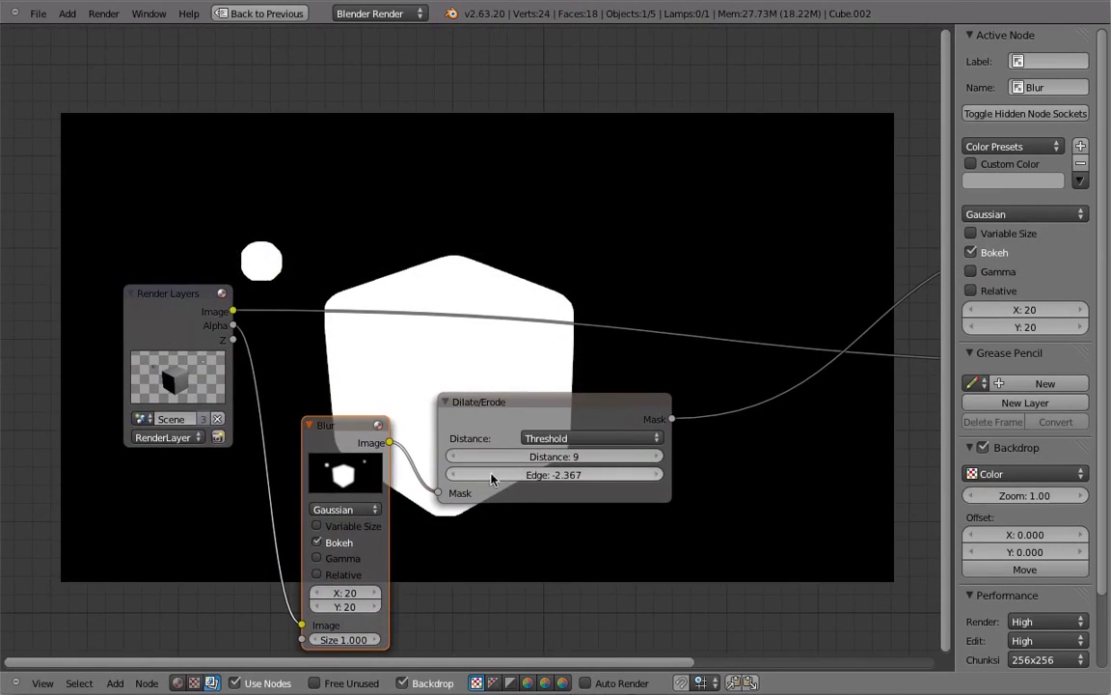
click(554, 442)
click(554, 428)
middle_drag(580, 489, 589, 526)
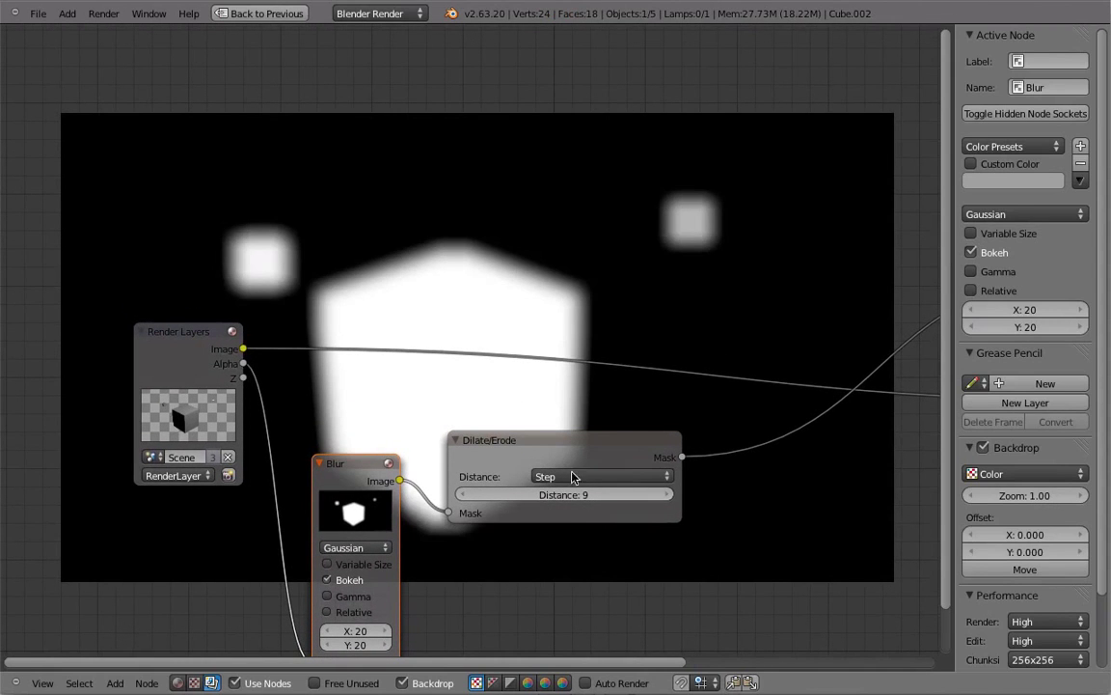
Move Dilate/Erode farther from the Blur node and switch it to Threshold mode with Distance 10 and Edge -0.653
click(577, 468)
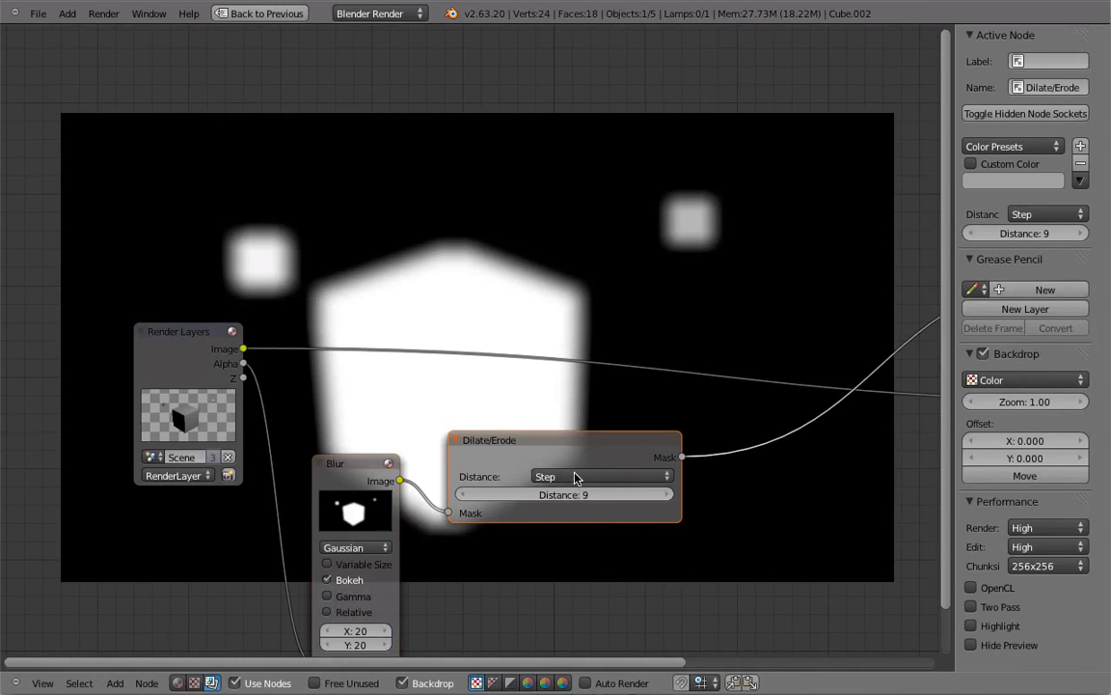
drag(573, 472, 650, 459)
click(573, 463)
click(576, 433)
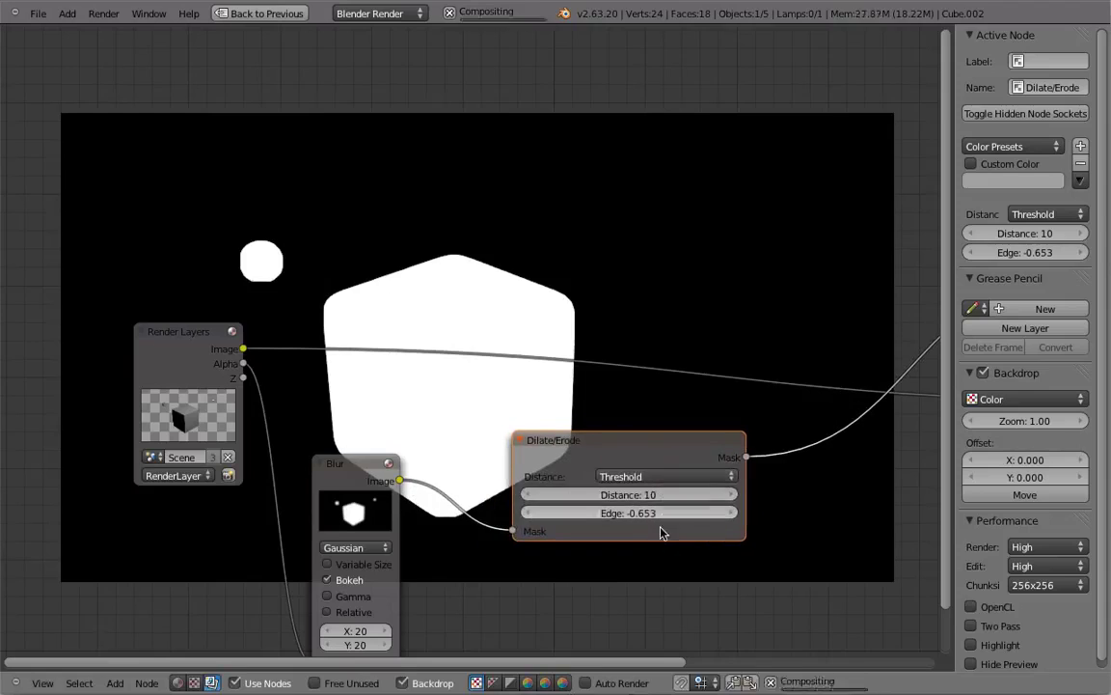
Switch the Dilate/Erode node to Distance mode and set its Distance to -7
click(651, 477)
click(656, 429)
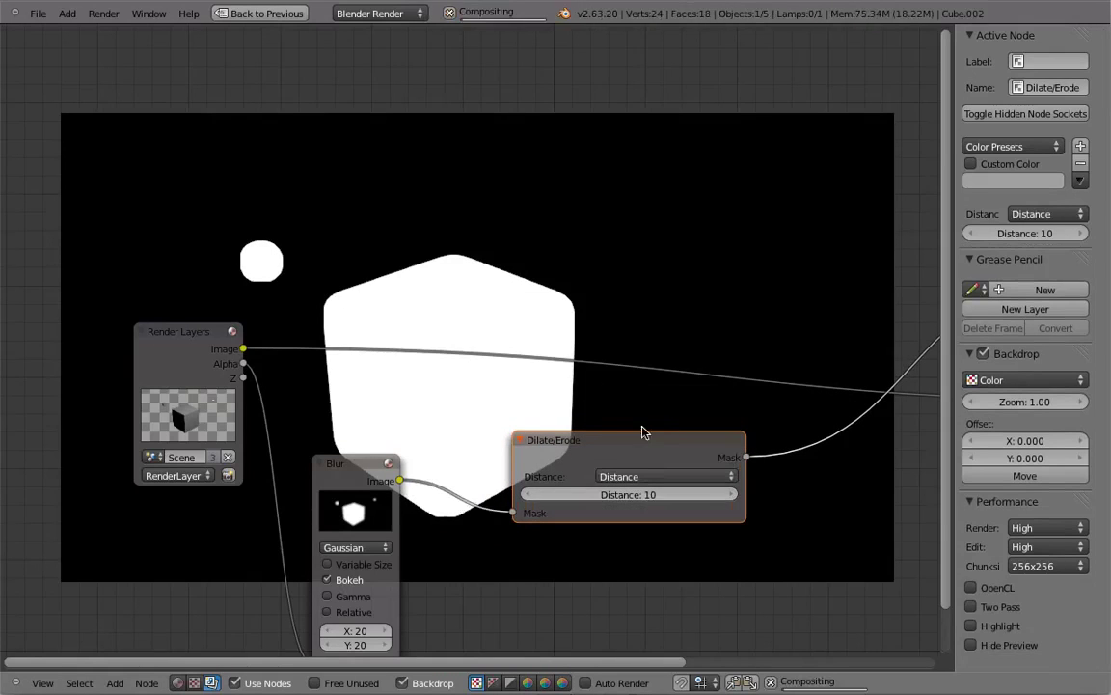
drag(682, 494, 472, 502)
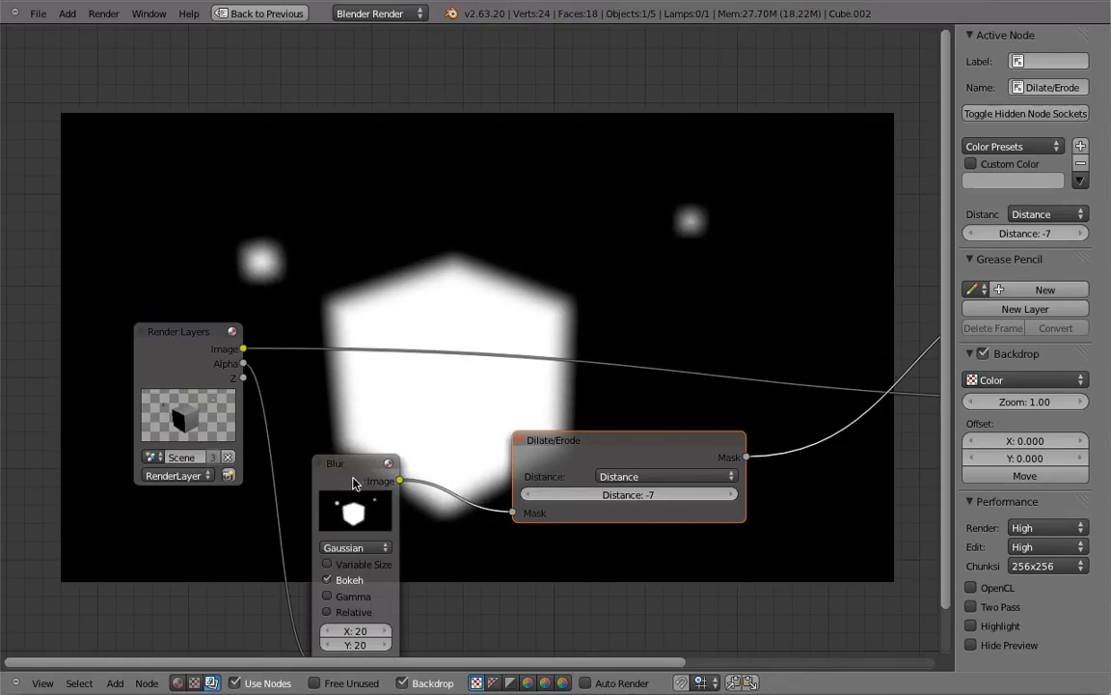
Switch the Dilate/Erode mode to Feather and remove the Blur node while keeping the link from Alpha to Mask
click(615, 487)
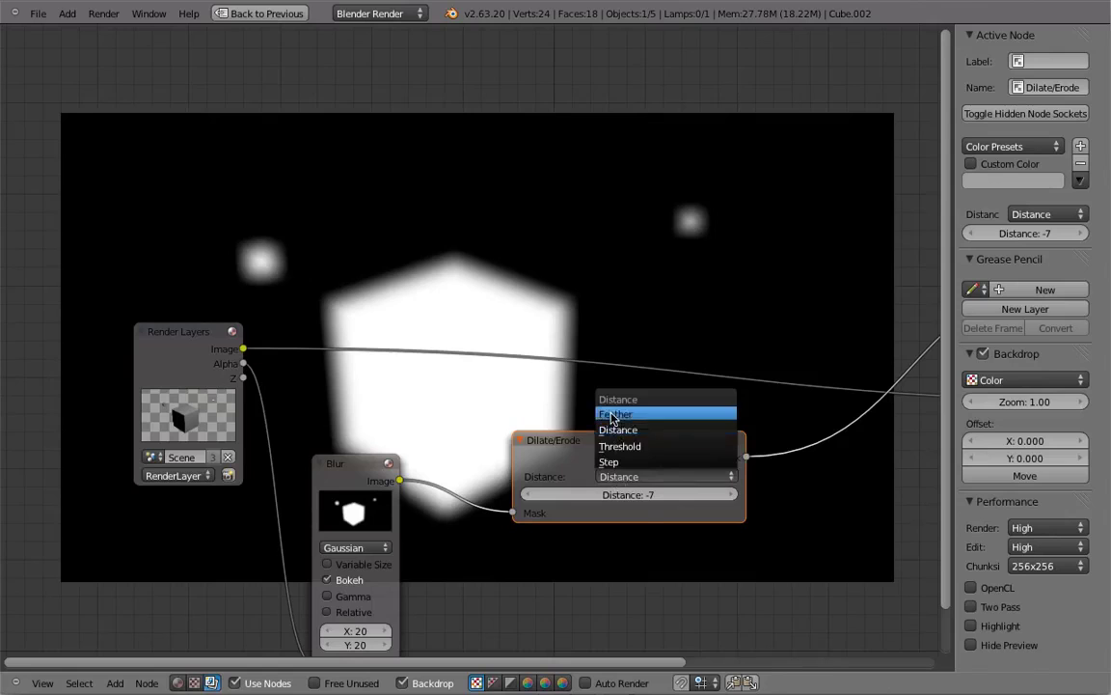
click(558, 378)
click(335, 464)
key(ctrl+x)
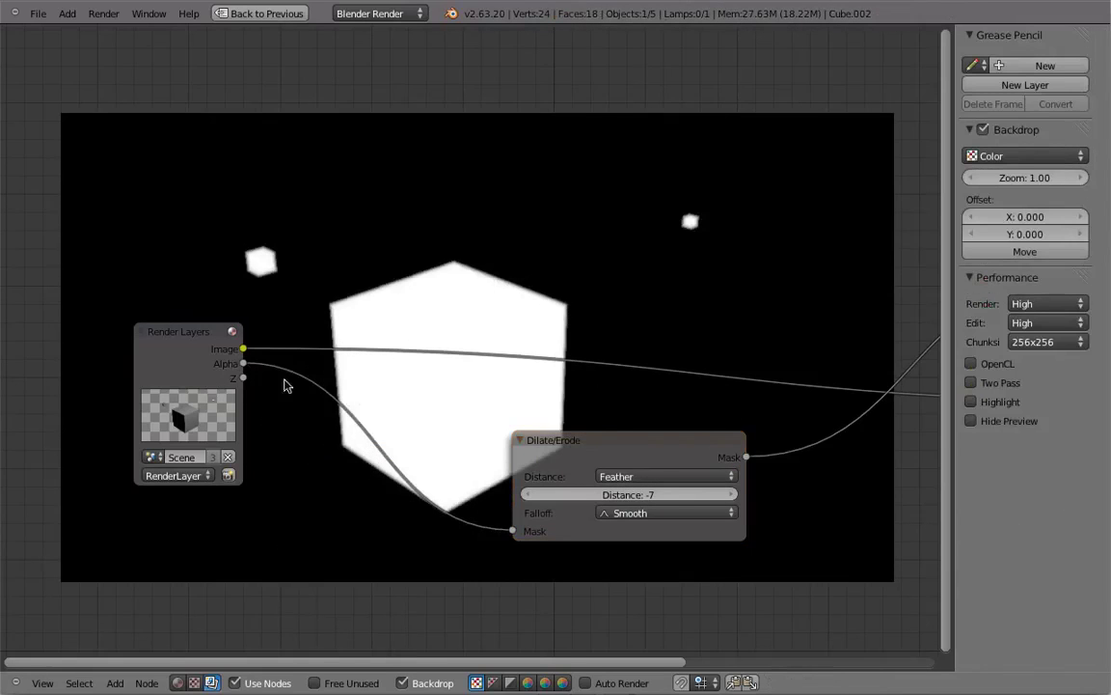
Move Dilate/Erode closer to Render Layers and lower its feather Distance through -15 and -90 to -86
drag(606, 454, 312, 460)
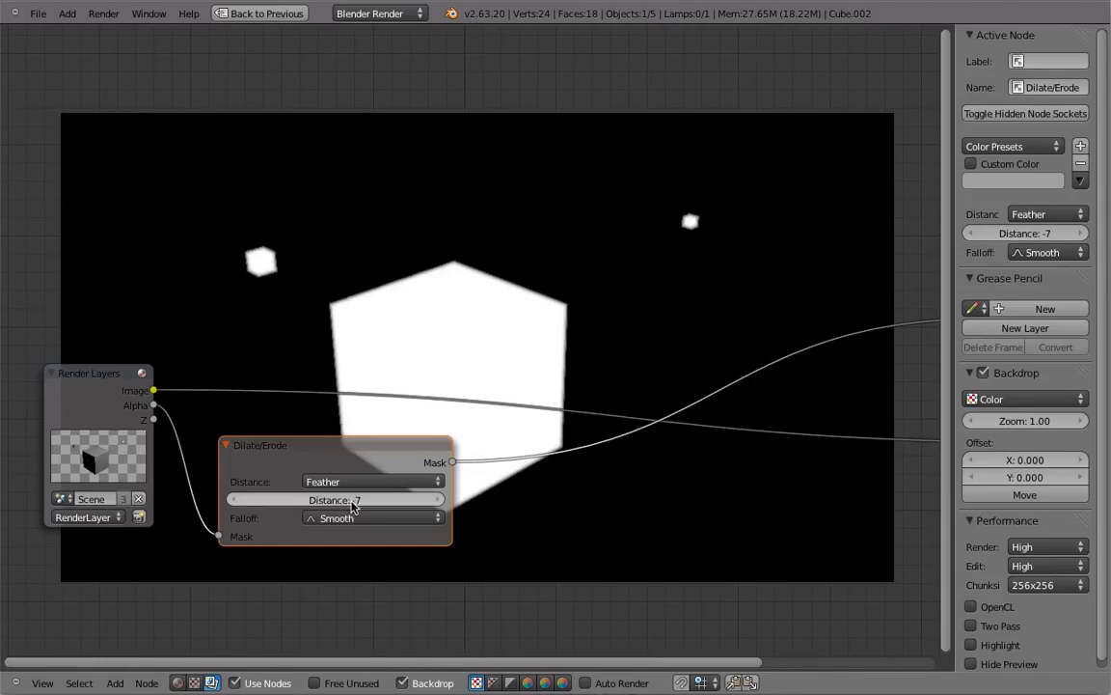
drag(350, 500, 249, 513)
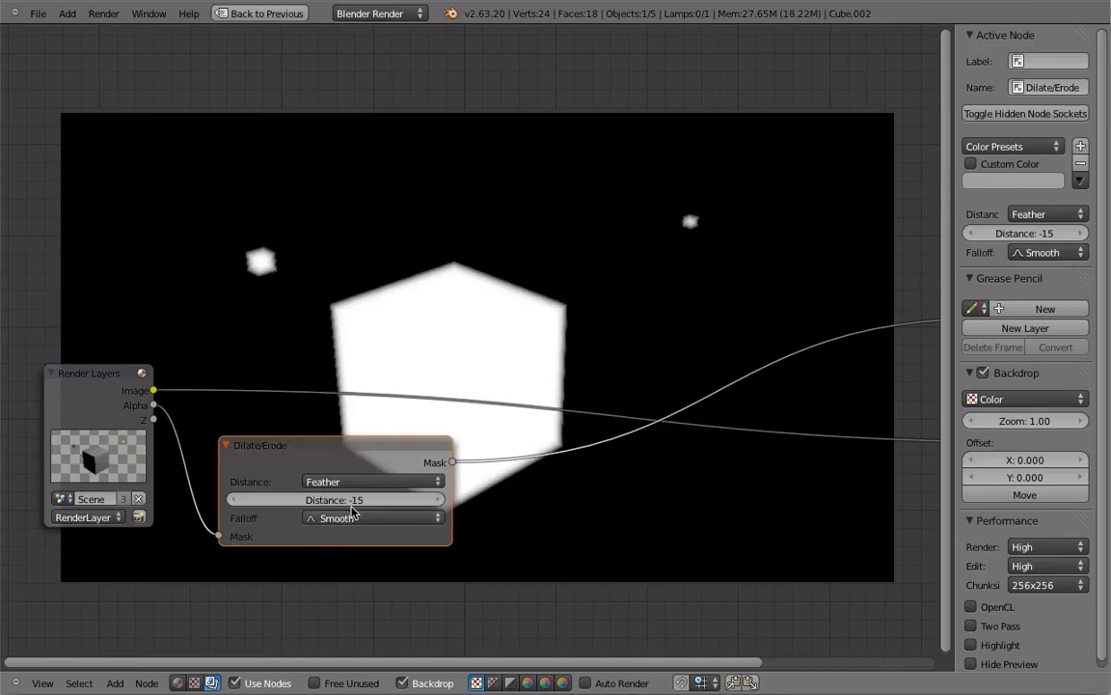
drag(351, 505, 116, 491)
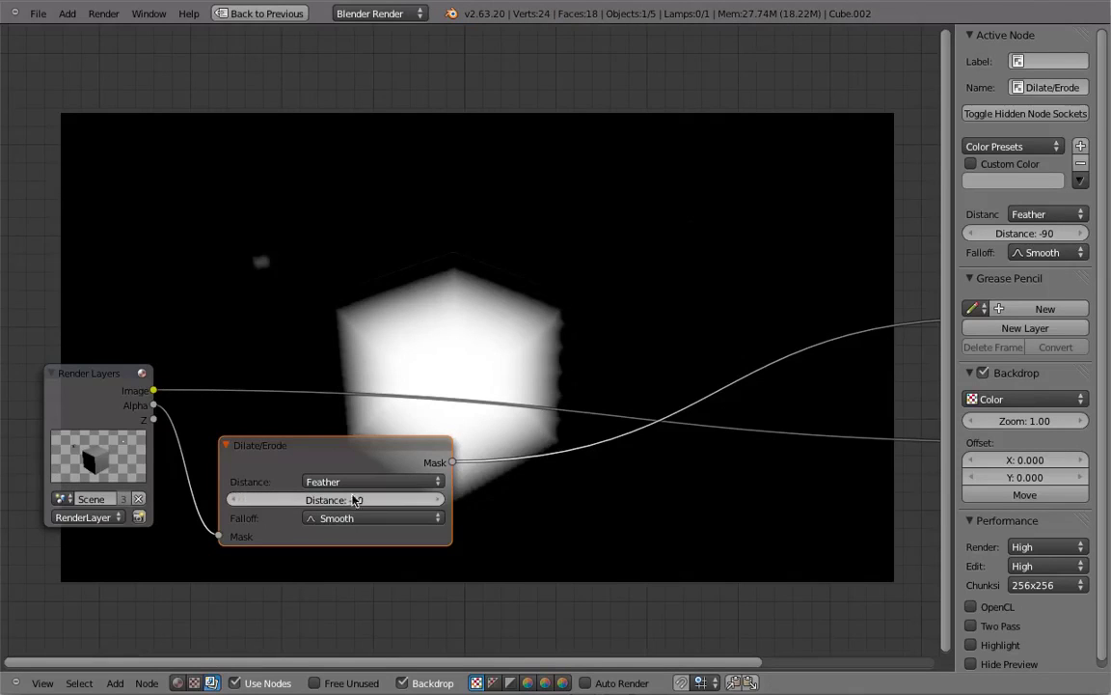
drag(354, 500, 521, 426)
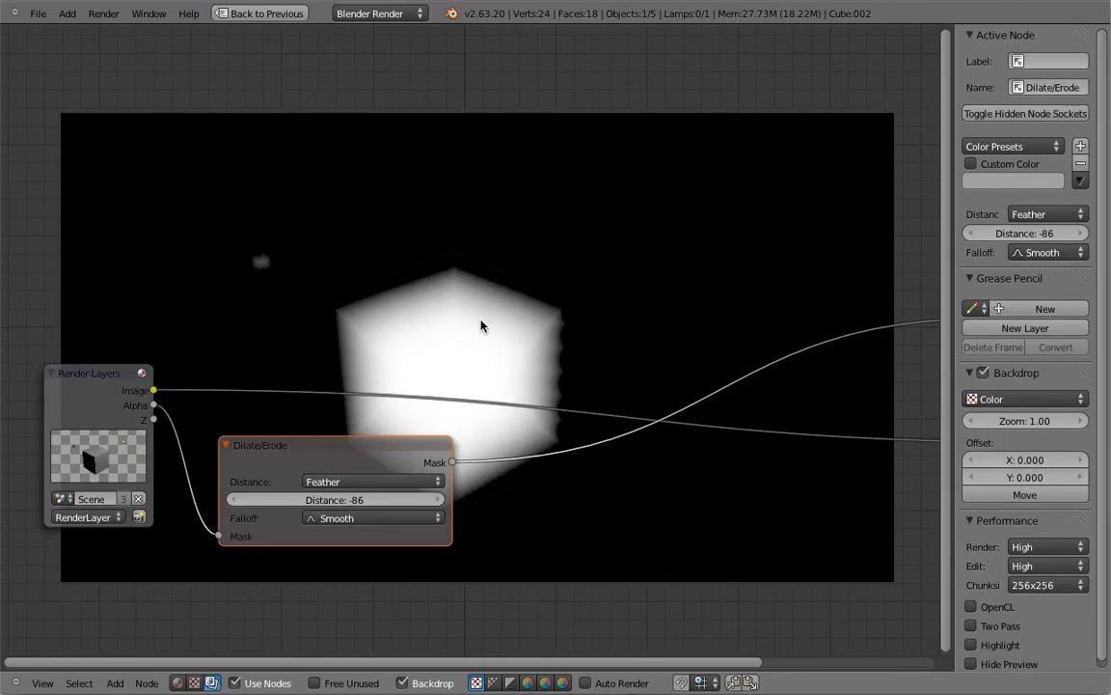
Set the Dilate/Erode feather Distance to 20, and raise it further to 51
click(336, 500)
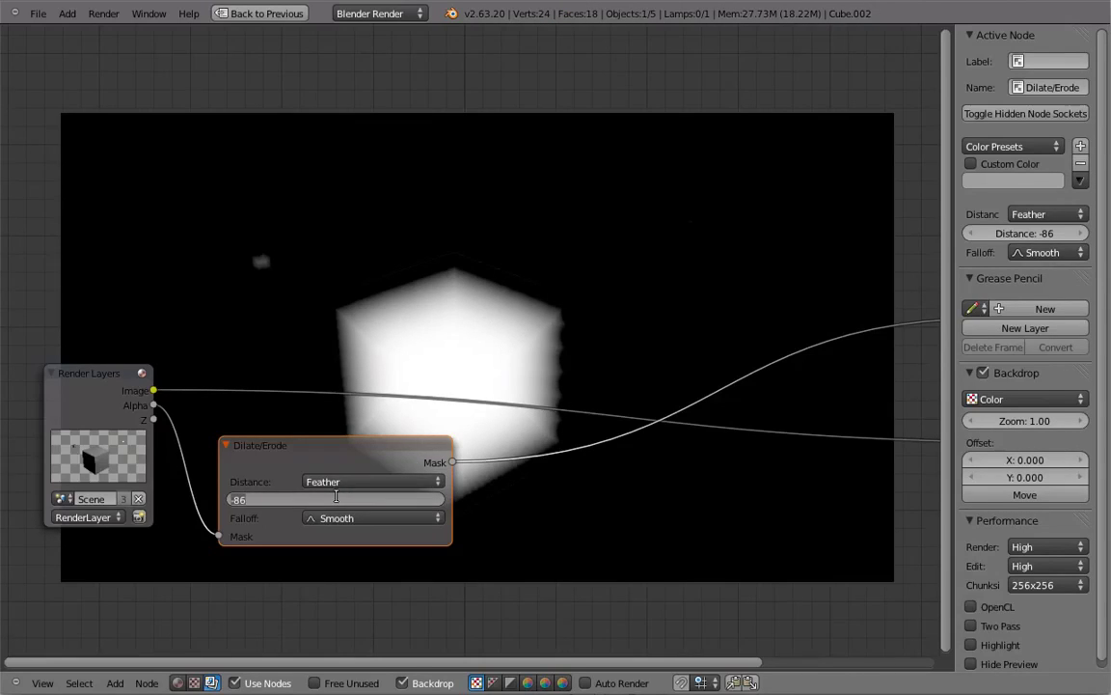
text(20)
key(Return)
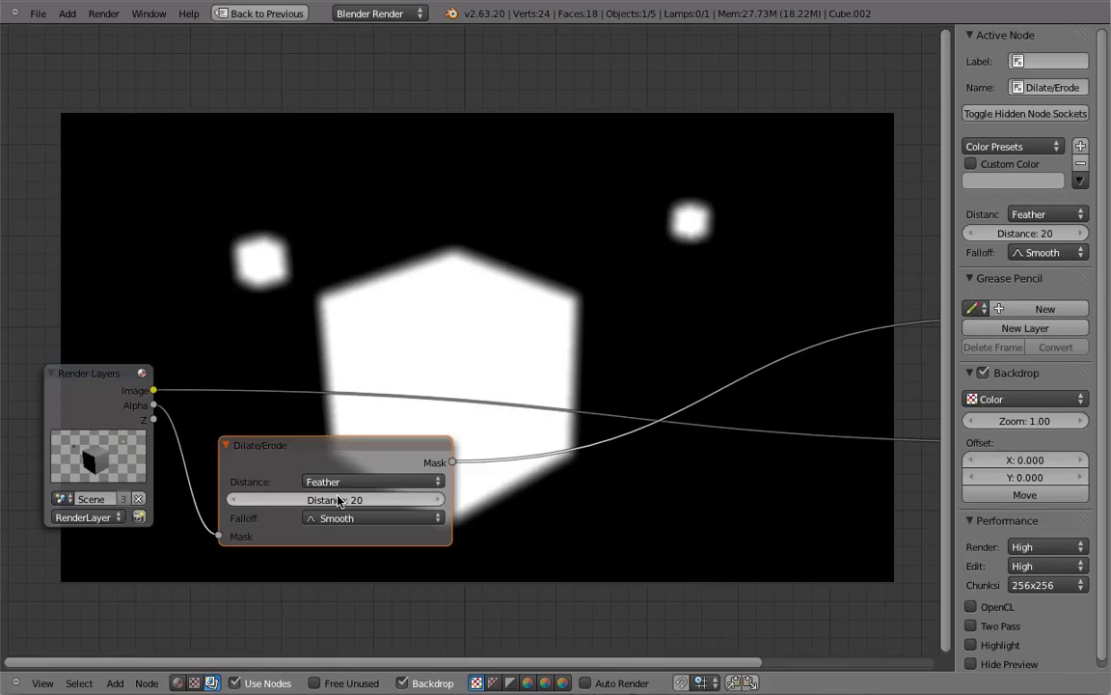
drag(338, 499, 539, 472)
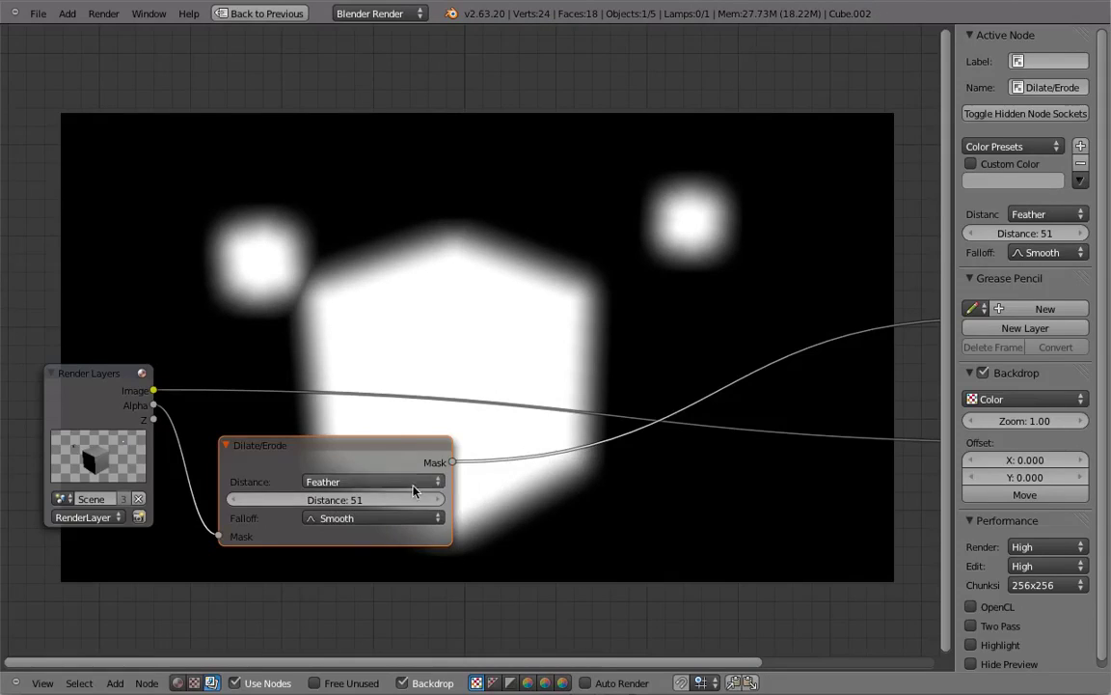
Move the Dilate/Erode node above the cube mask and add a new Blur node below it
drag(414, 466, 498, 186)
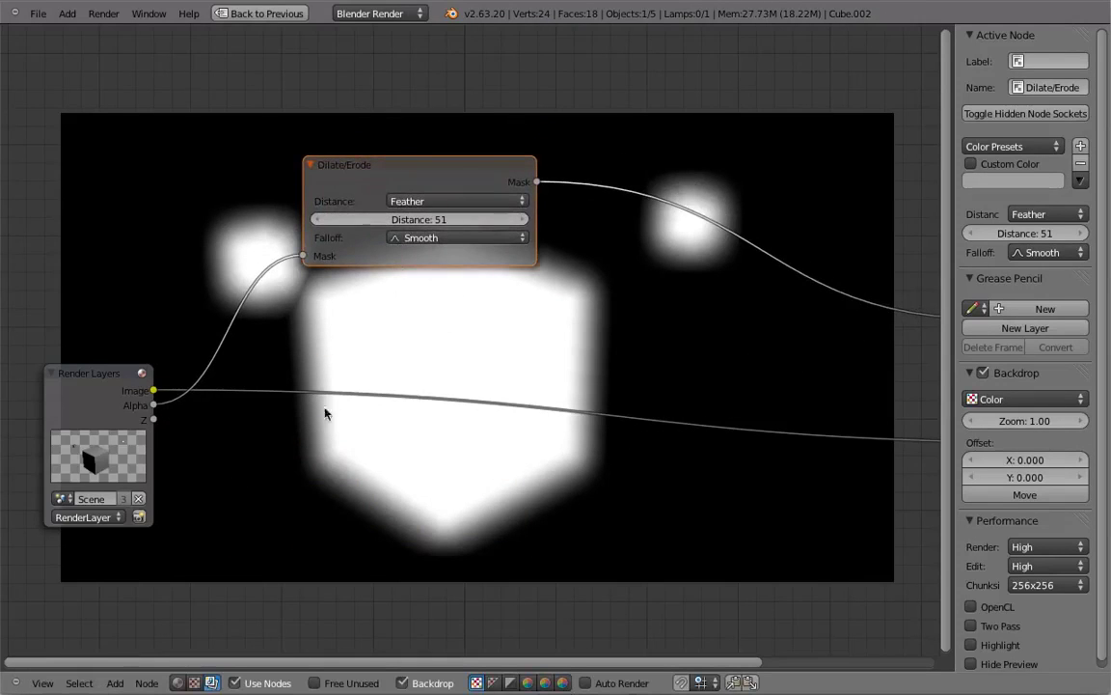
key(shift+a)
mouse_move(271, 537)
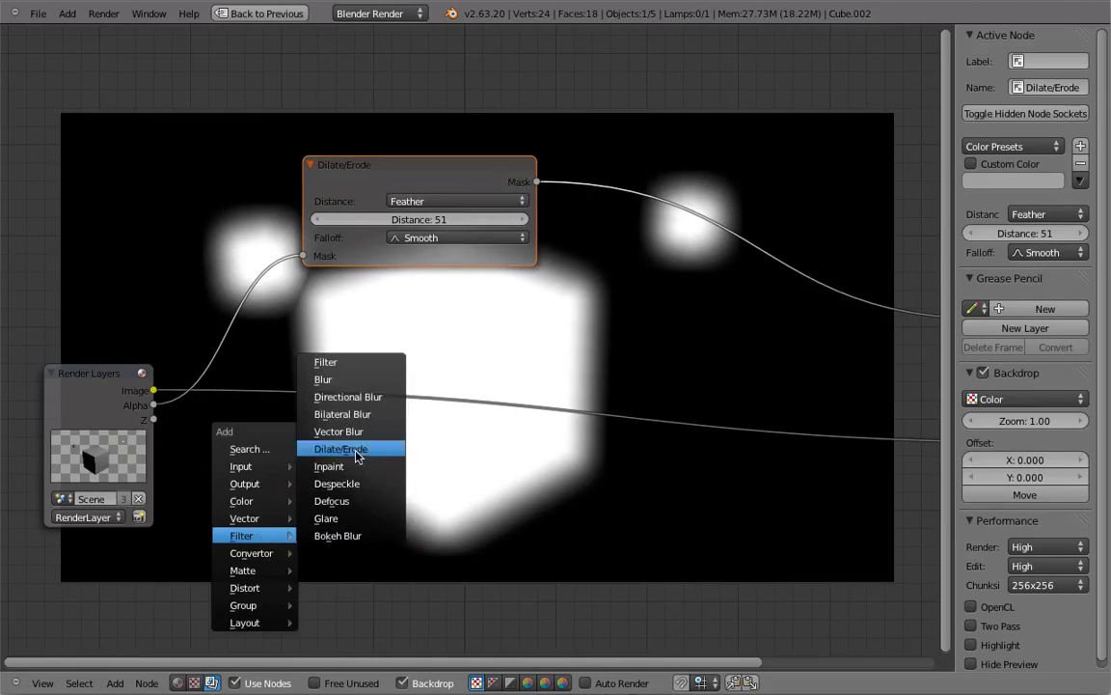
click(360, 379)
Set the new Blur node's X and Y to 20 and its filter type to Gaussian
click(404, 548)
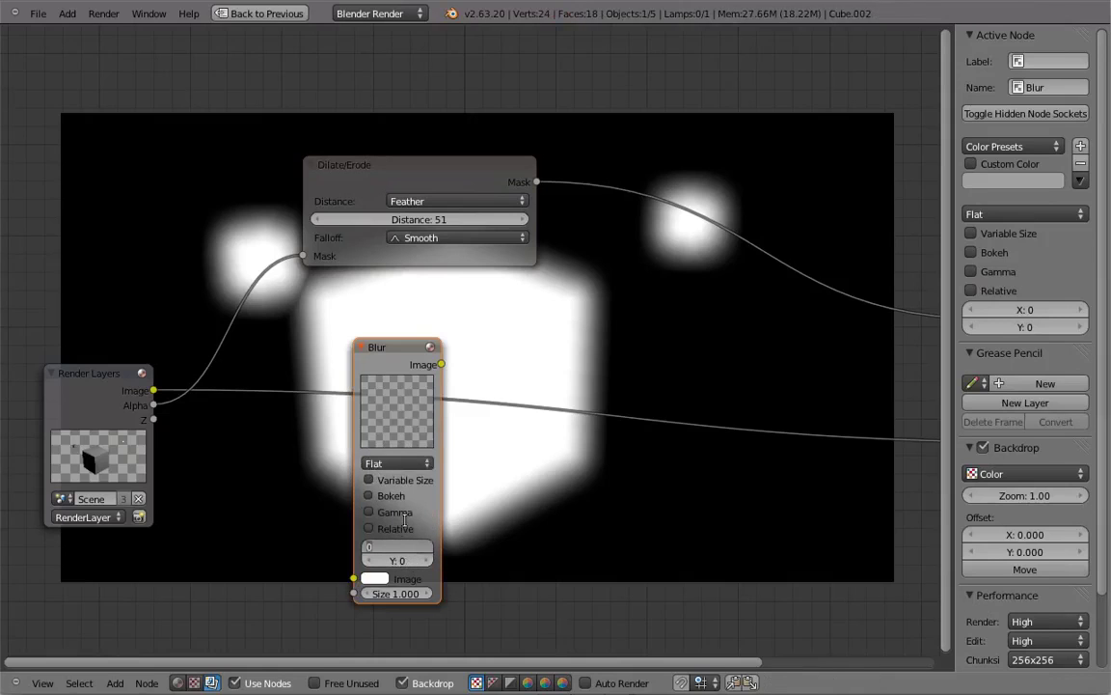
text(20)
key(Tab)
text(20)
key(Return)
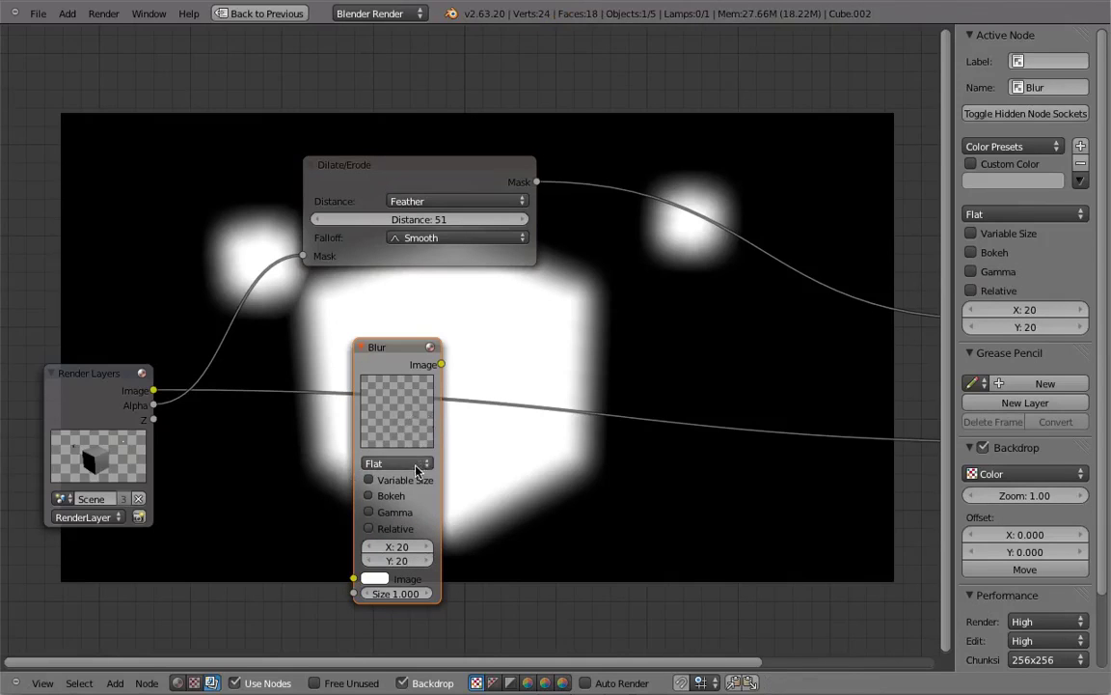
click(396, 461)
click(390, 385)
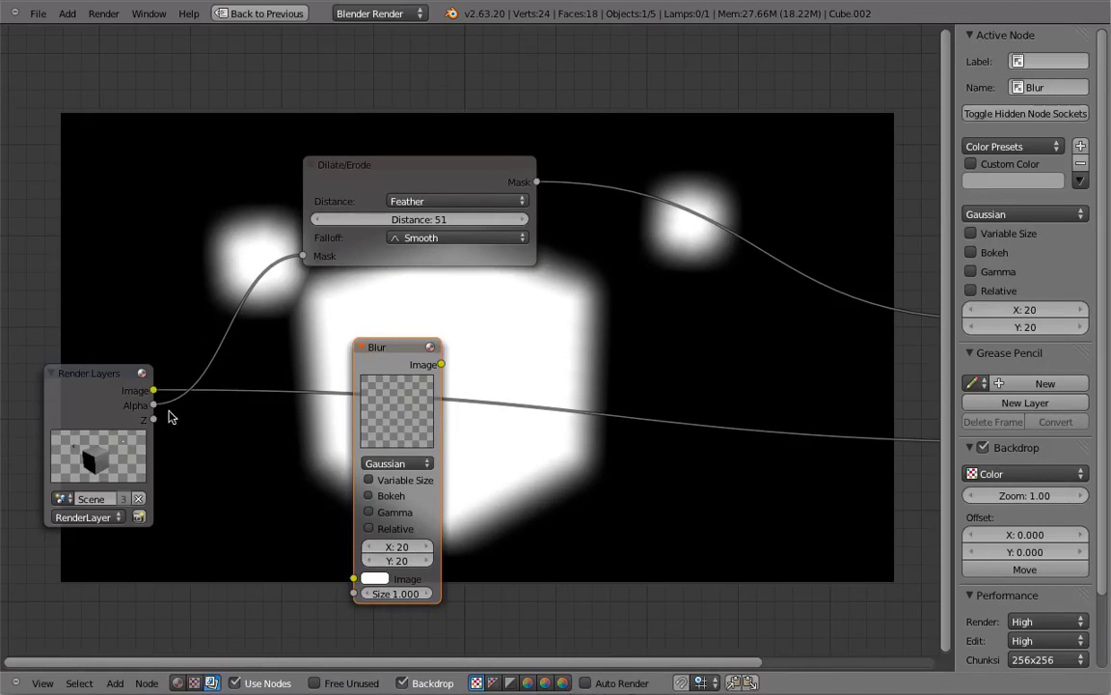
Connect the Render Layers Alpha output to the Blur node's Image input and show the Blur result in the backdrop
drag(154, 405, 353, 579)
ctrl+shift+click(379, 370)
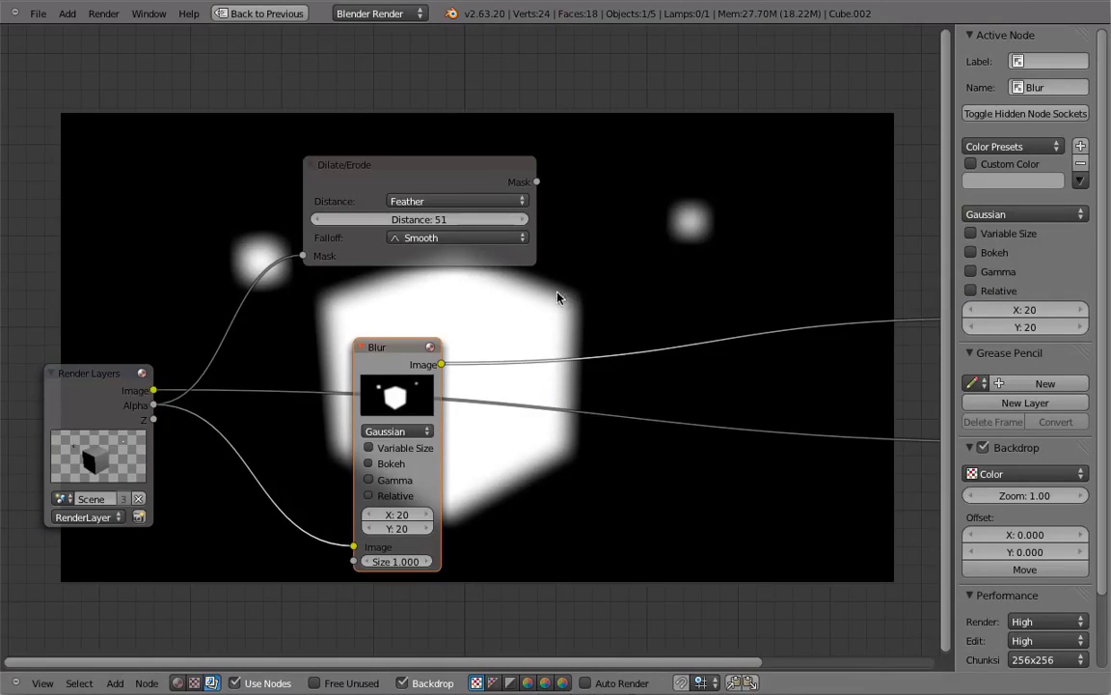
Set the Dilate/Erode Distance to -20 and show its mask in the backdrop
click(427, 199)
click(439, 220)
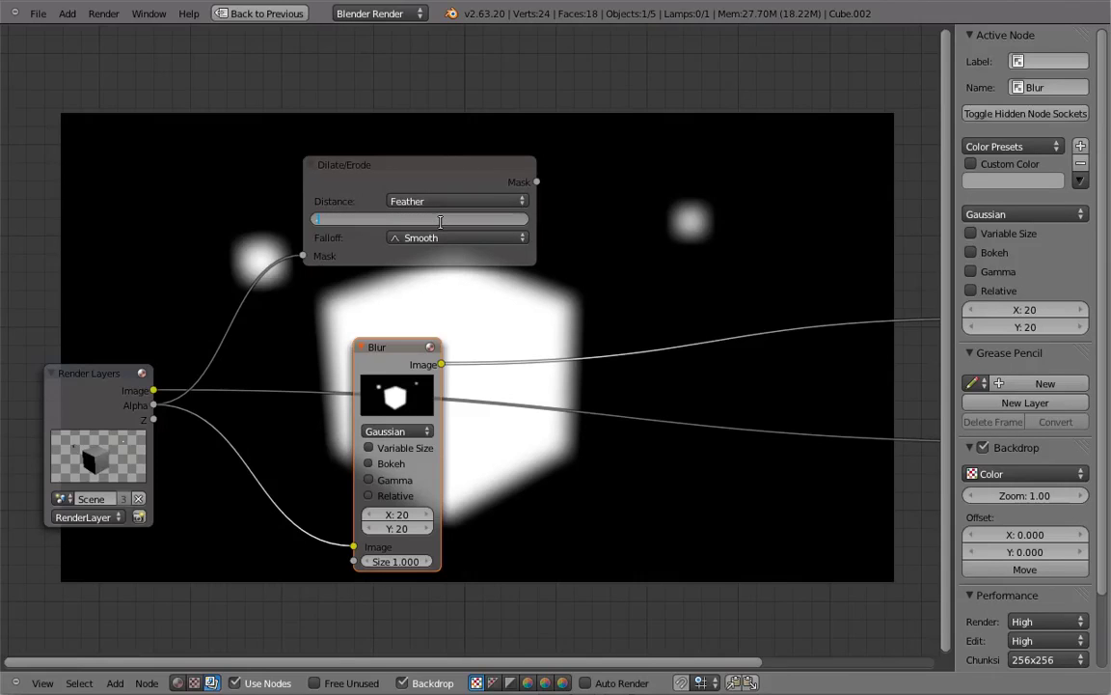
key(Return)
ctrl+shift+click(447, 181)
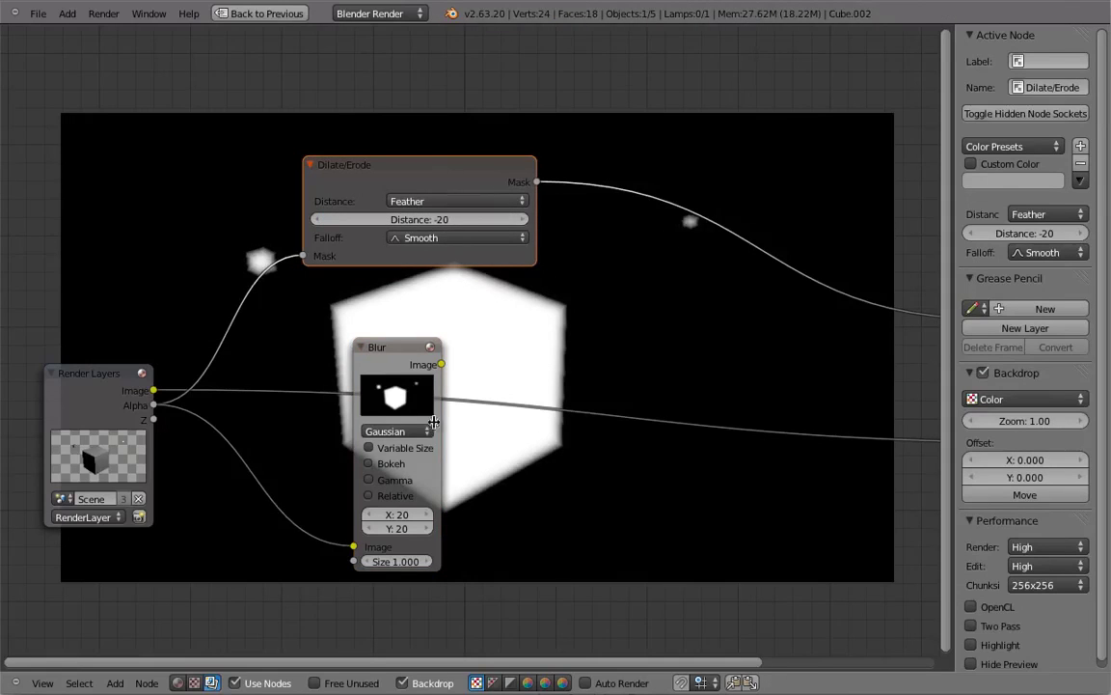
Compare the Blur node's result with the Dilate/Erode feathered mask by viewing each in the backdrop
ctrl+shift+click(409, 383)
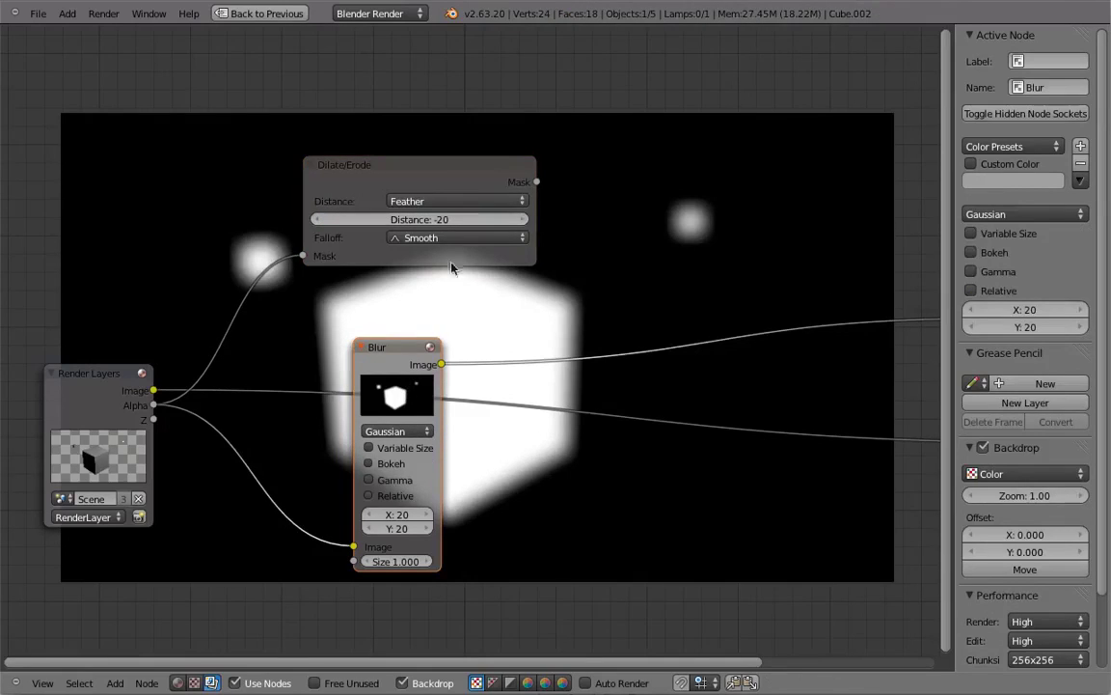
ctrl+shift+click(464, 184)
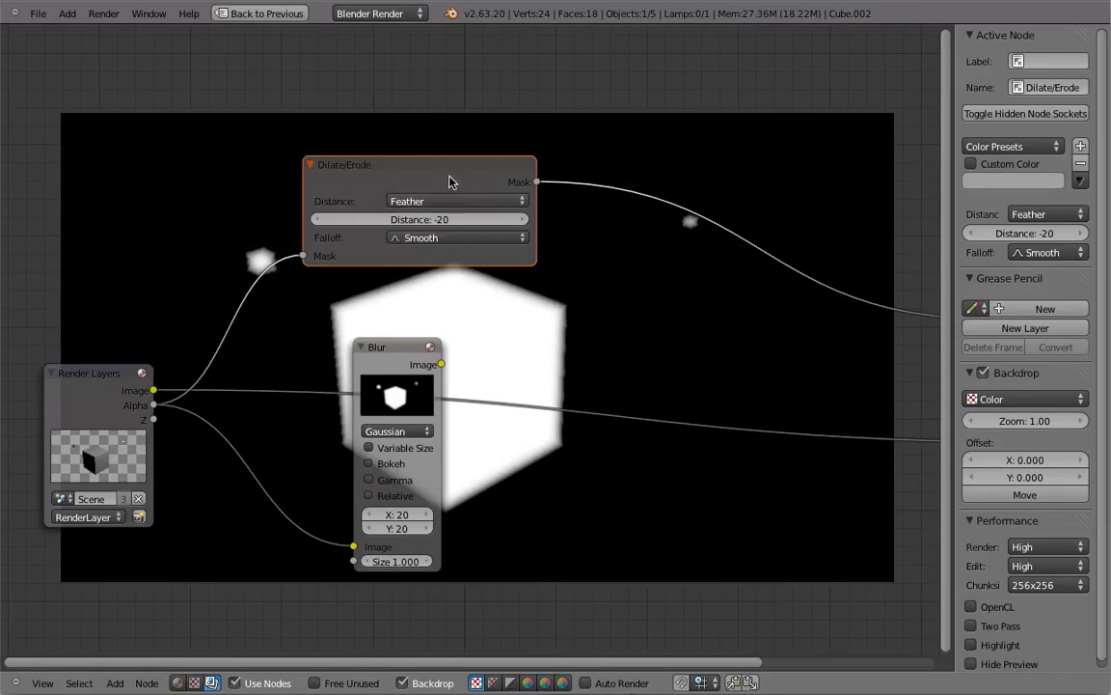
drag(449, 181, 440, 181)
Change the Dilate/Erode feather Falloff to Sphere
scroll(598, 298, up, 3)
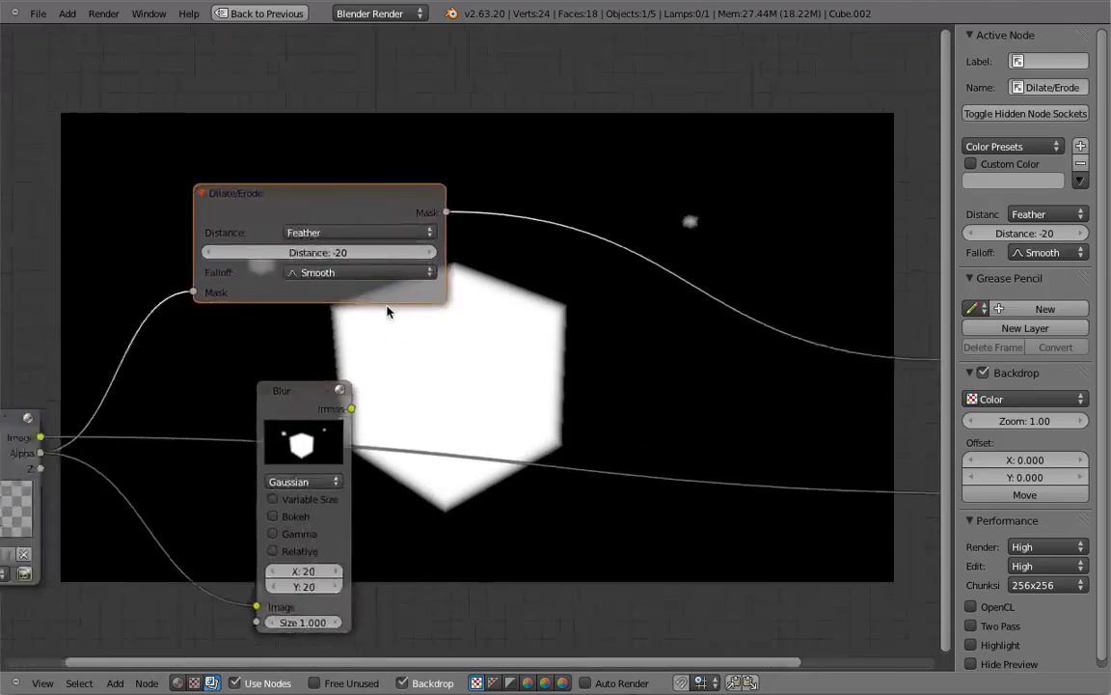
middle_drag(452, 331, 428, 283)
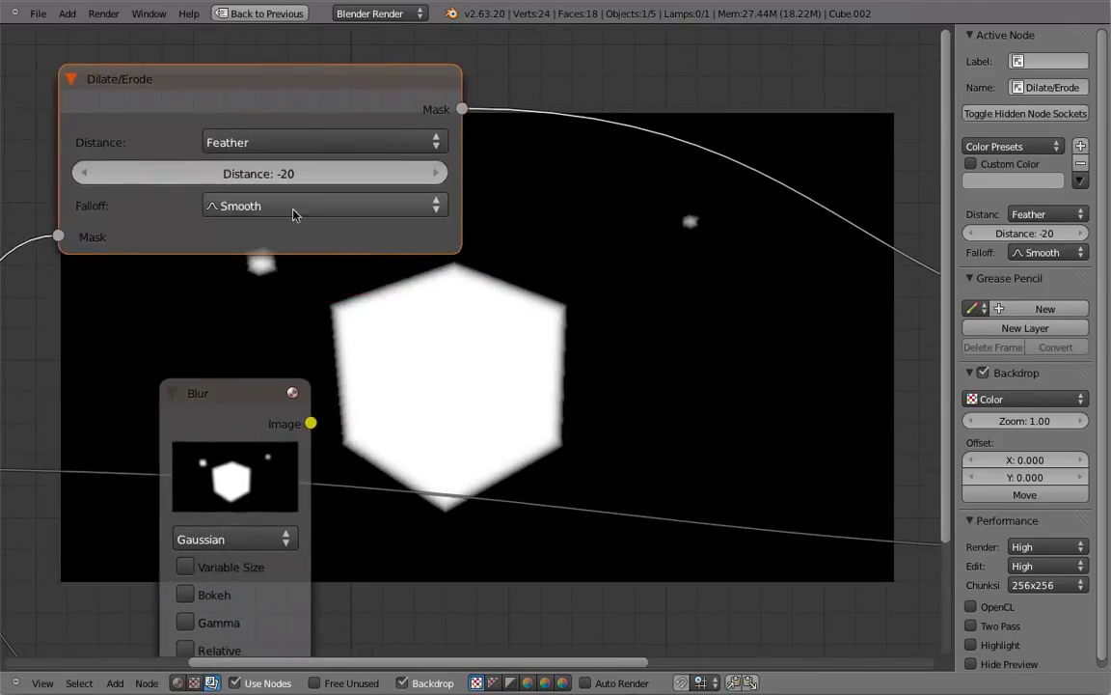
click(278, 206)
click(255, 152)
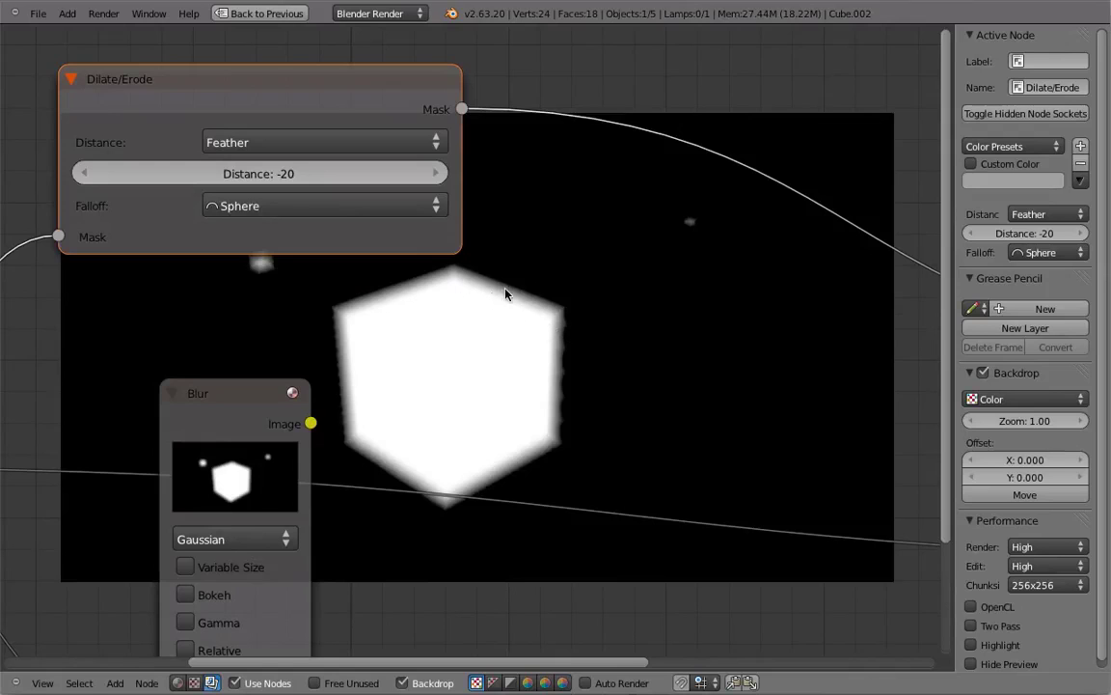
Set the Dilate/Erode Distance to -2 and its Falloff to Smooth
key(alt+v)
key(alt+v)
key(alt+v)
key(alt+v)
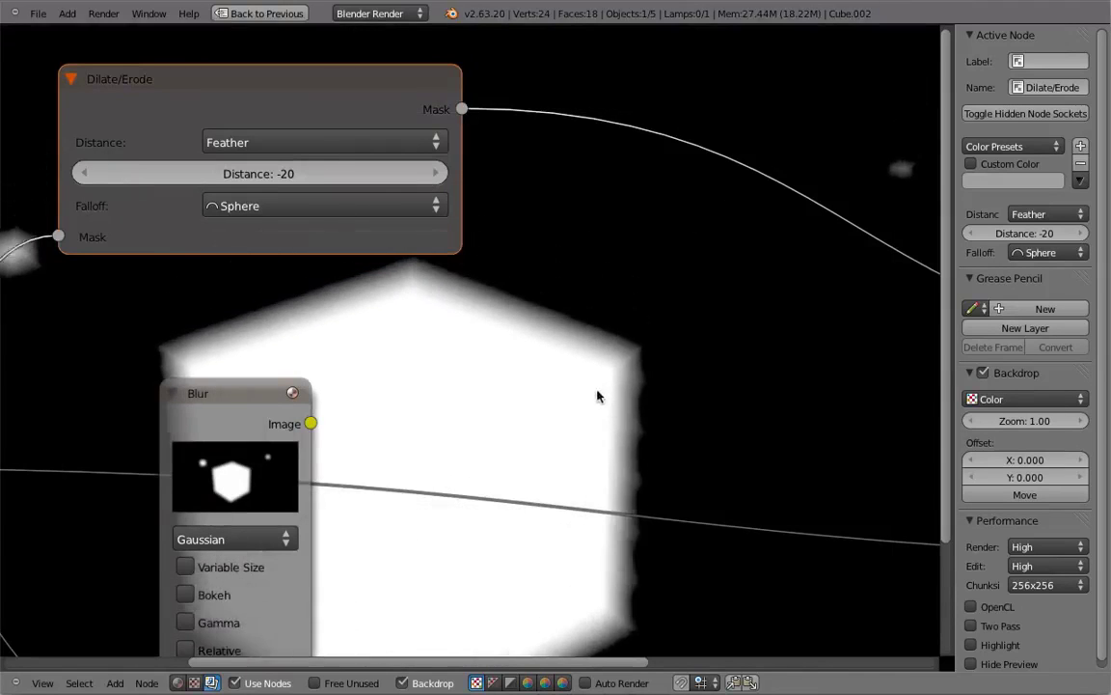
alt+middle_drag(597, 395, 610, 411)
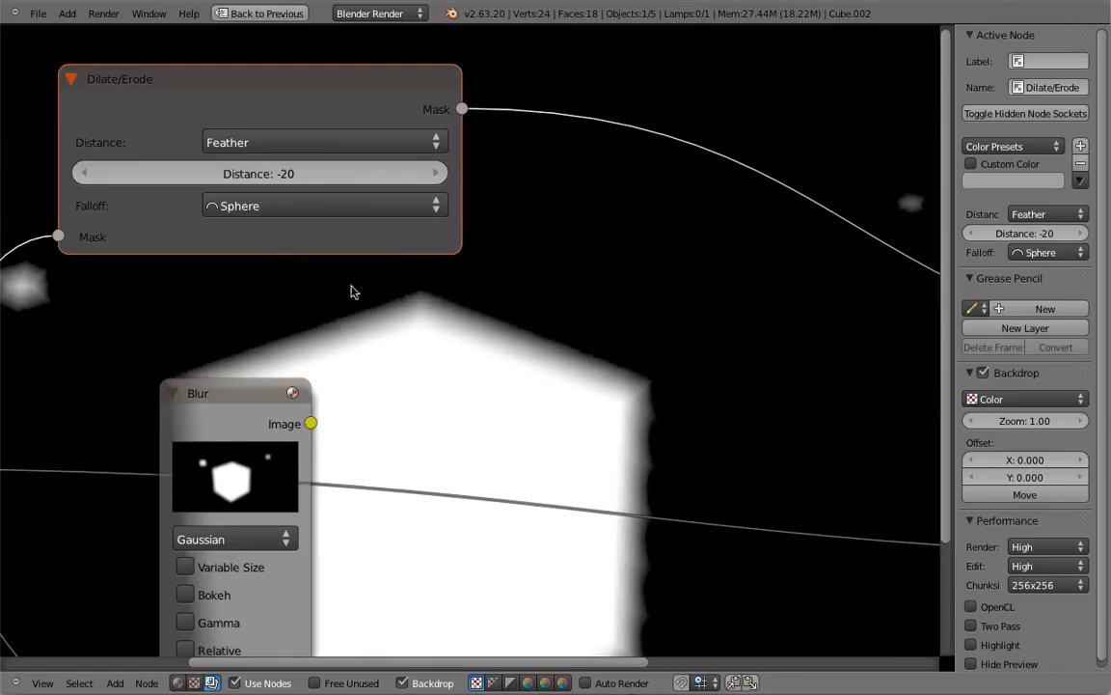
click(290, 176)
key(BackSpace)
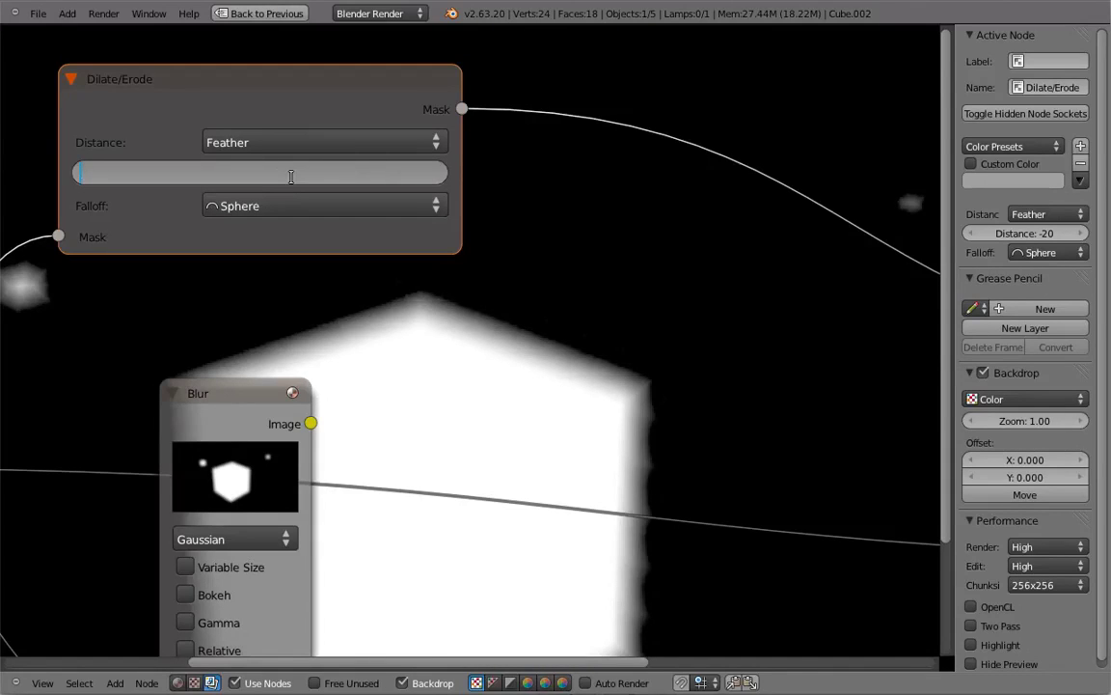
text(-2)
key(Return)
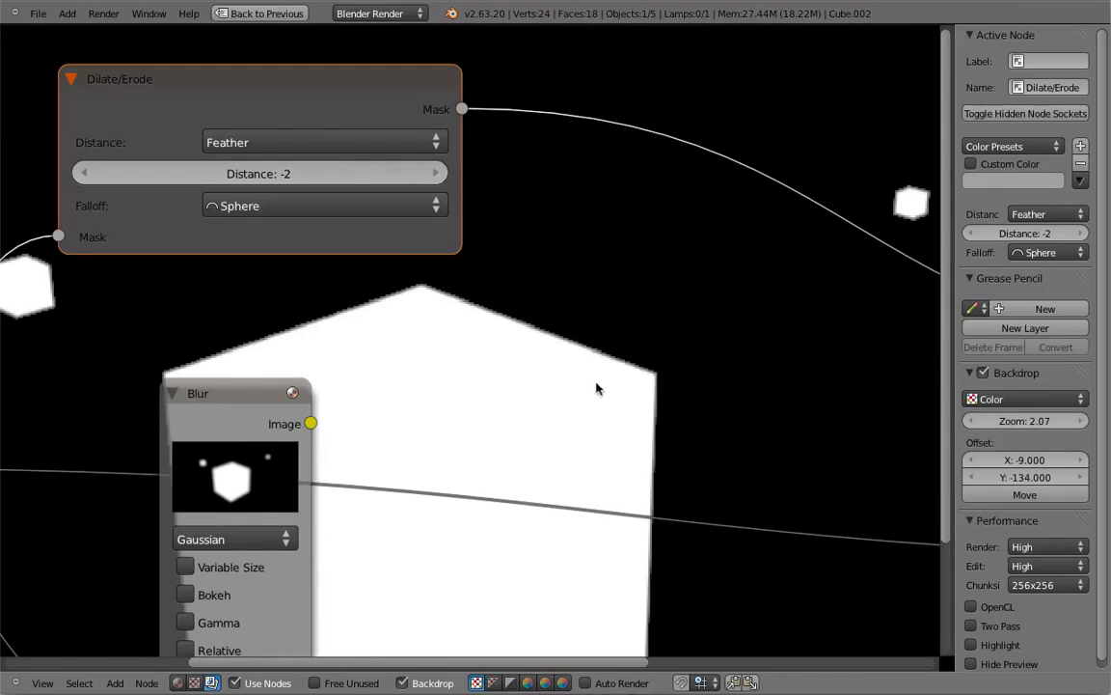
click(233, 207)
click(278, 180)
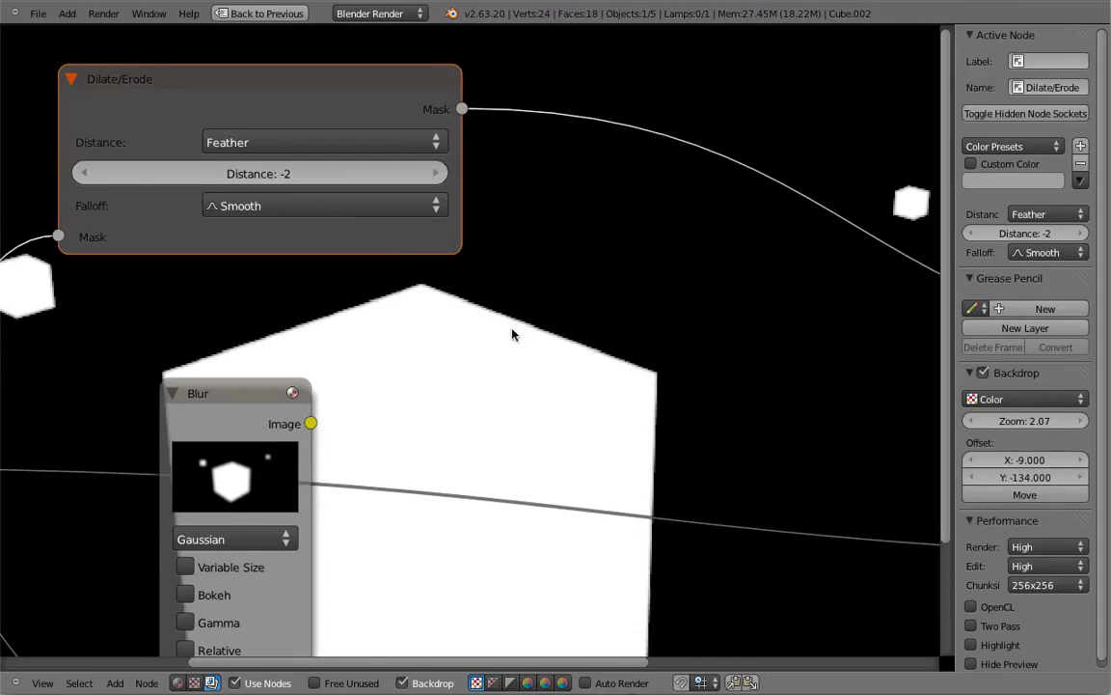
Set the Dilate/Erode feather Falloff to Sphere and delete the Blur node
click(388, 208)
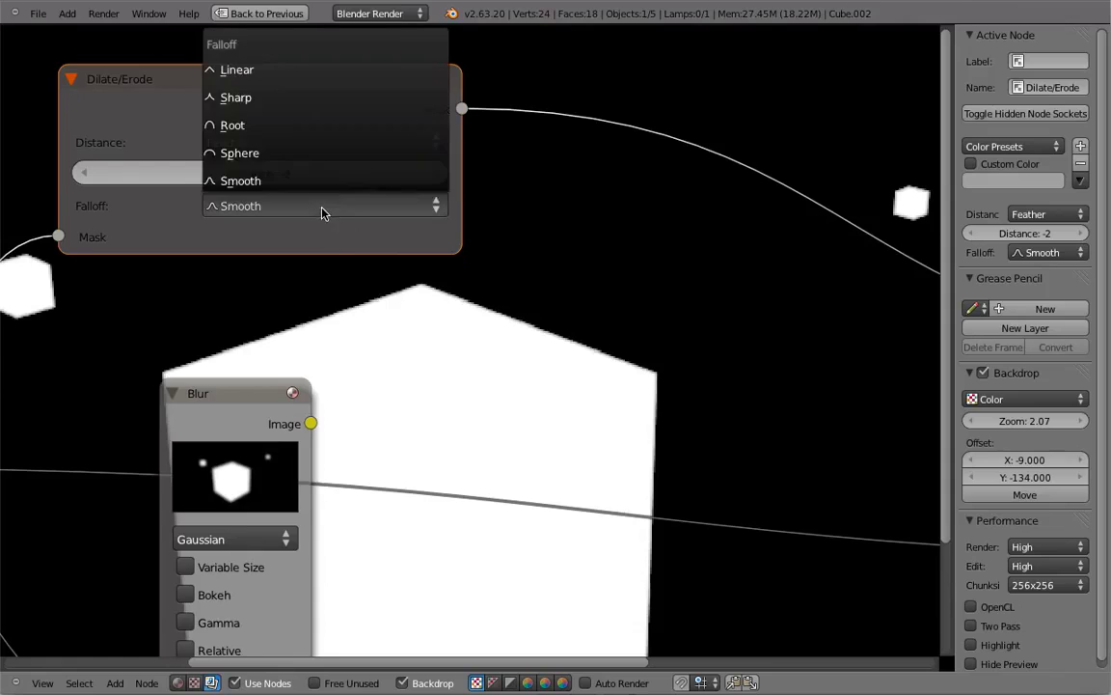
click(311, 154)
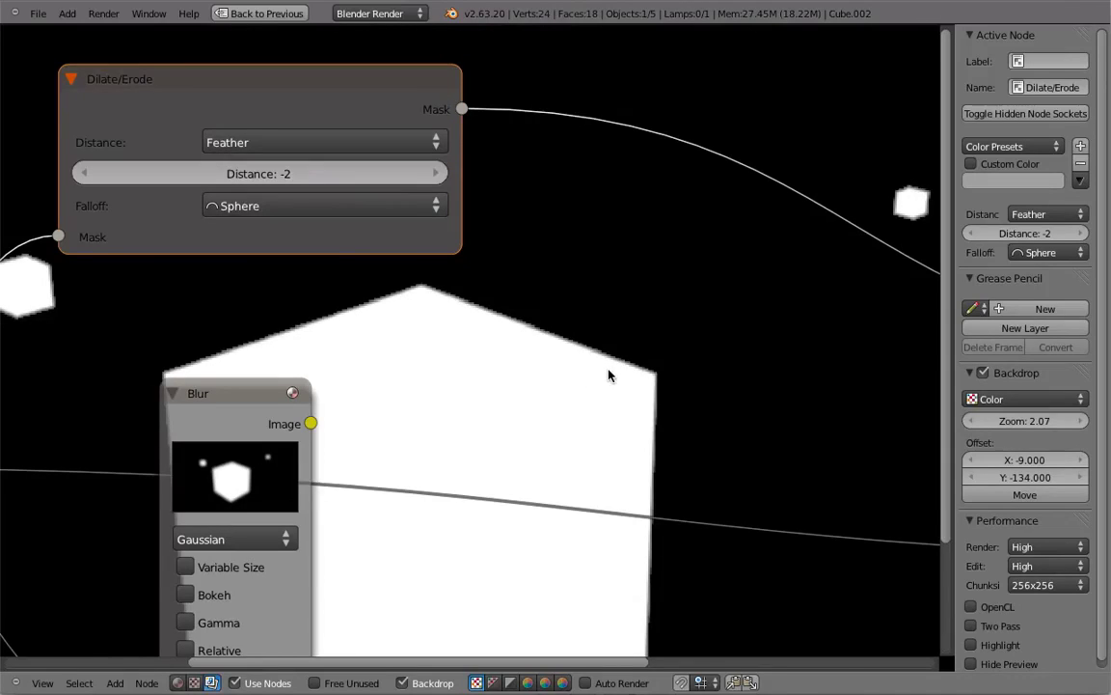
scroll(566, 370, down, 3)
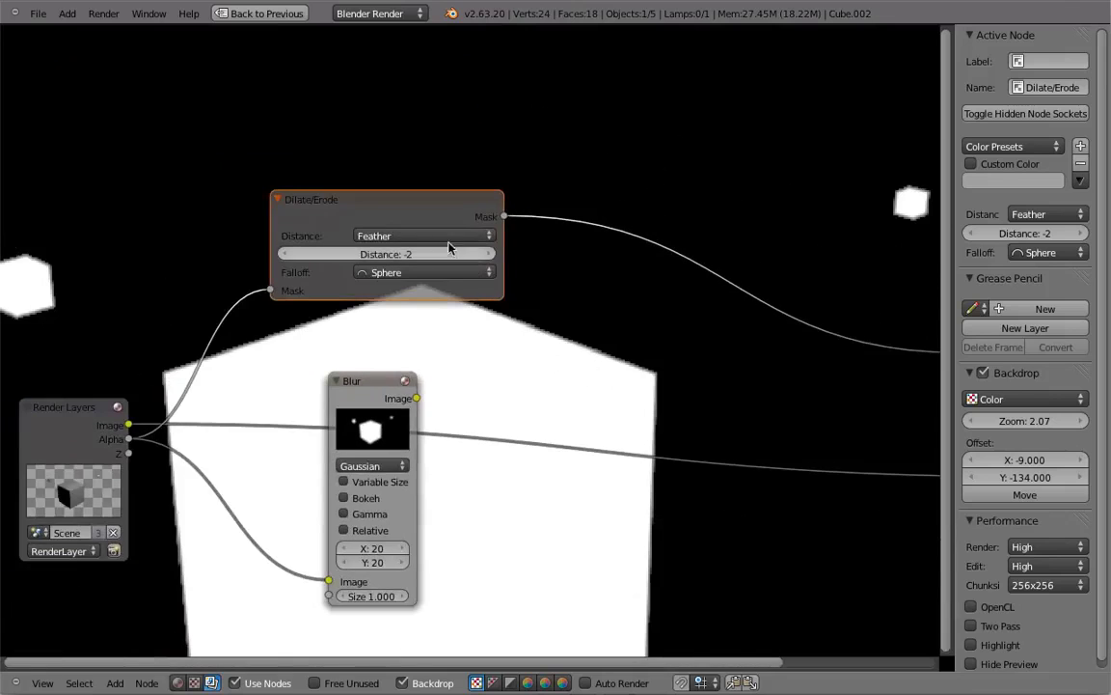
click(391, 397)
key(x)
Add a Despeckle filter node and place it in free space below the Render Layers image link
scroll(459, 293, down, 4)
key(shift+a)
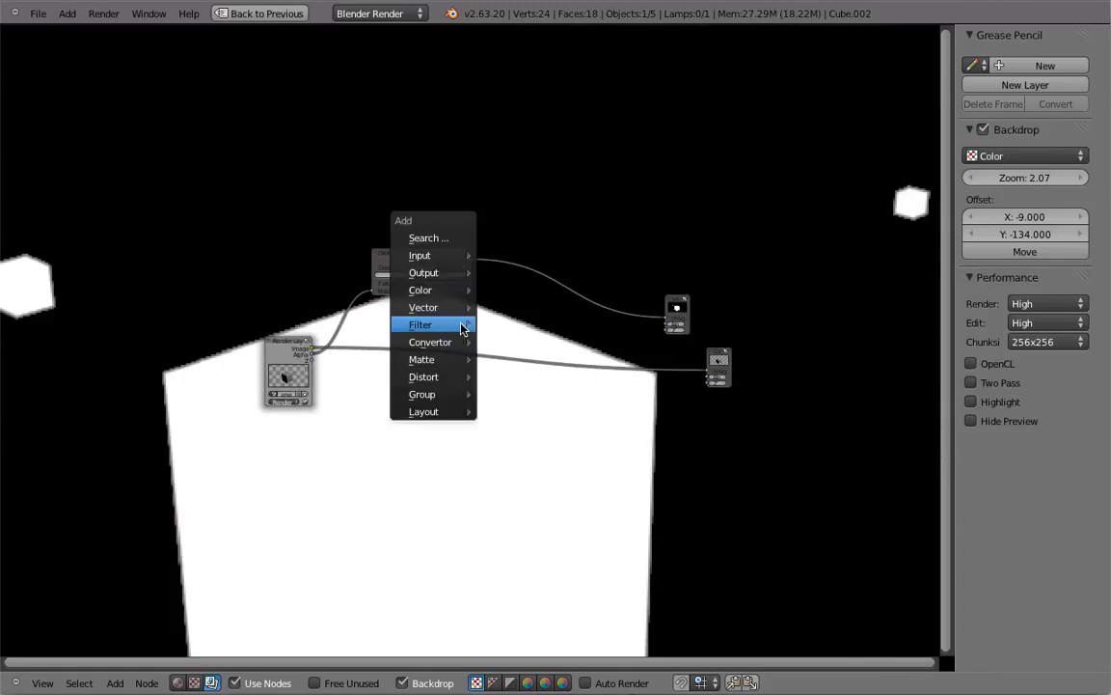
mouse_move(462, 328)
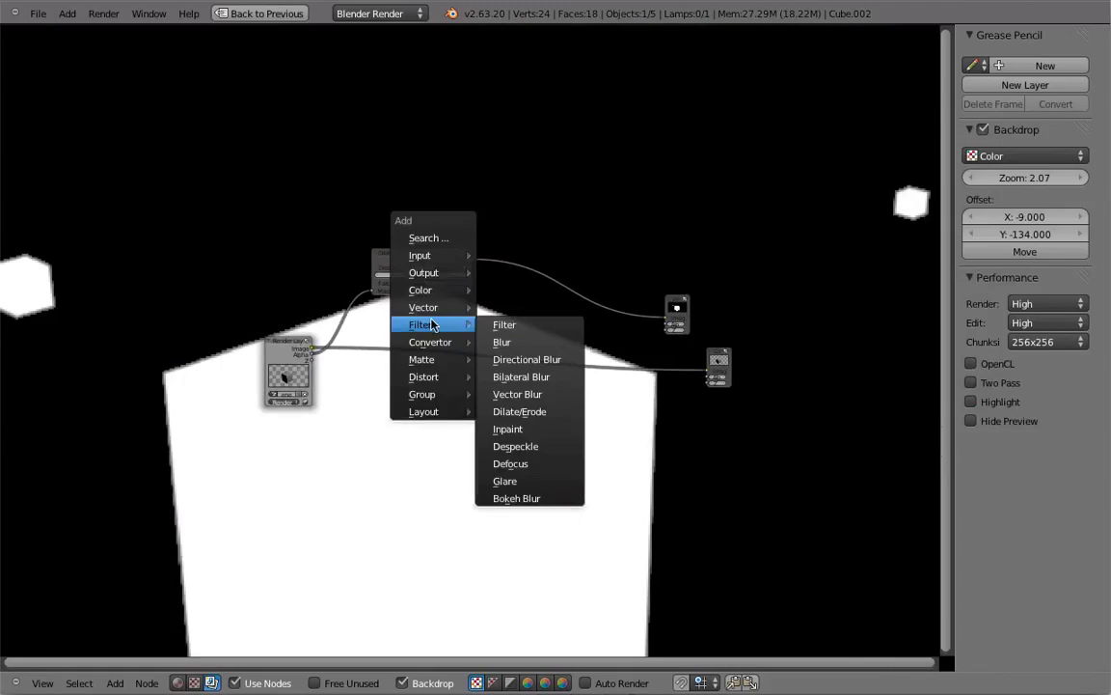
click(501, 446)
click(500, 473)
scroll(499, 480, up, 2)
drag(521, 475, 639, 472)
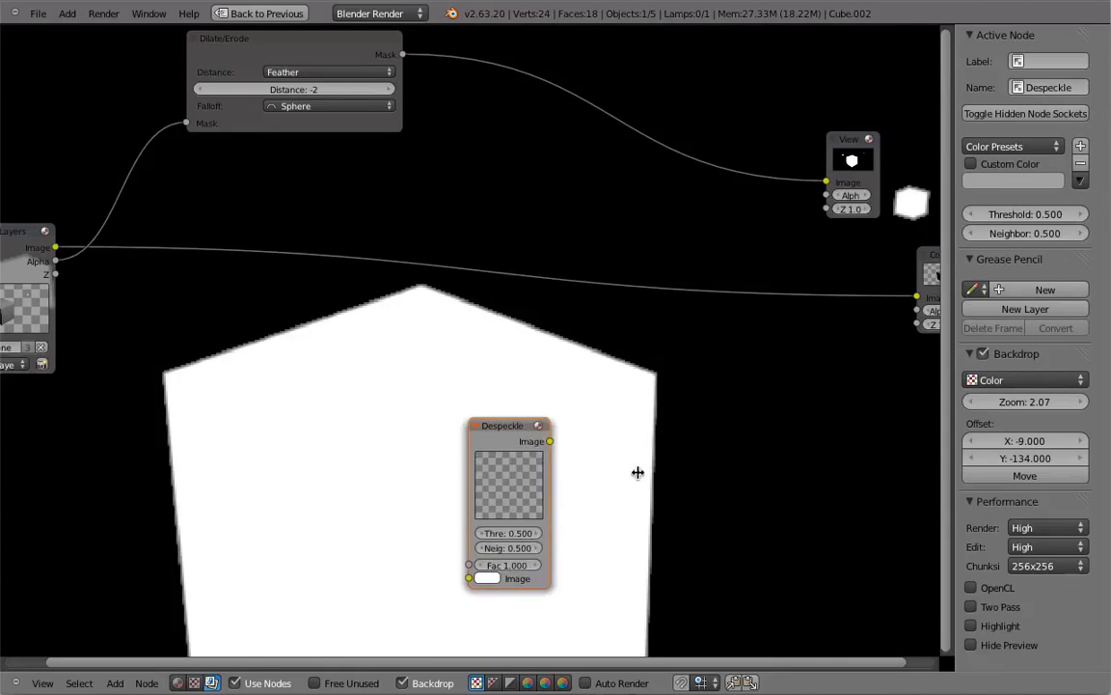
drag(516, 439, 486, 377)
Change the render engine to Cycles Render and render the scene again
key(ctrl+Up)
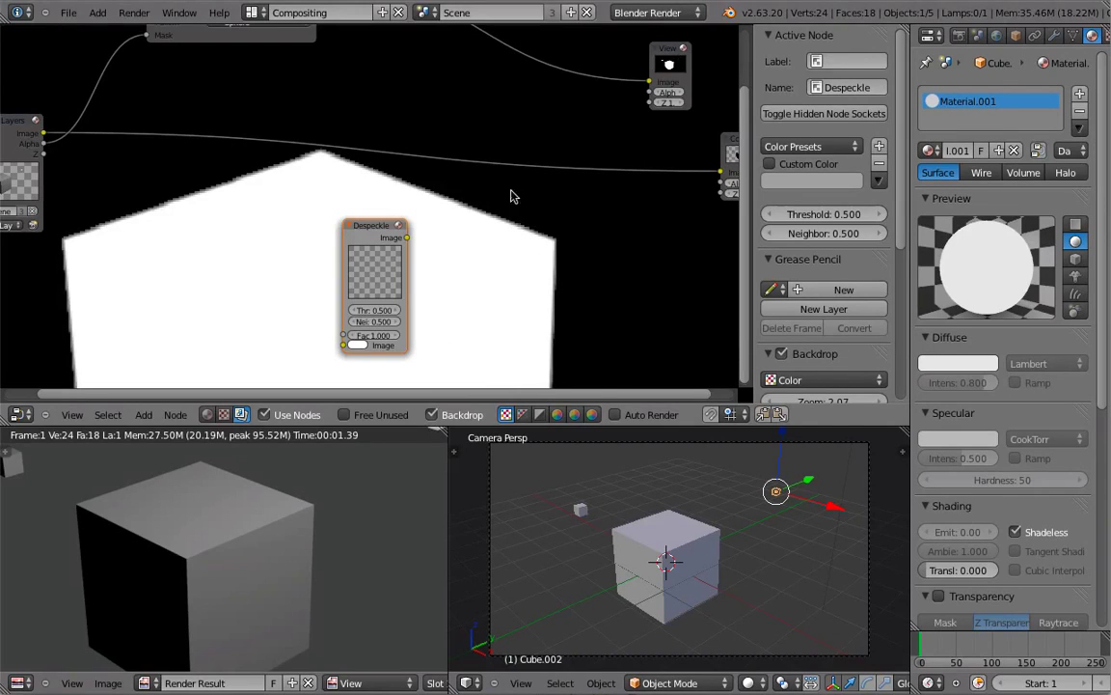
click(648, 13)
right_click(643, 52)
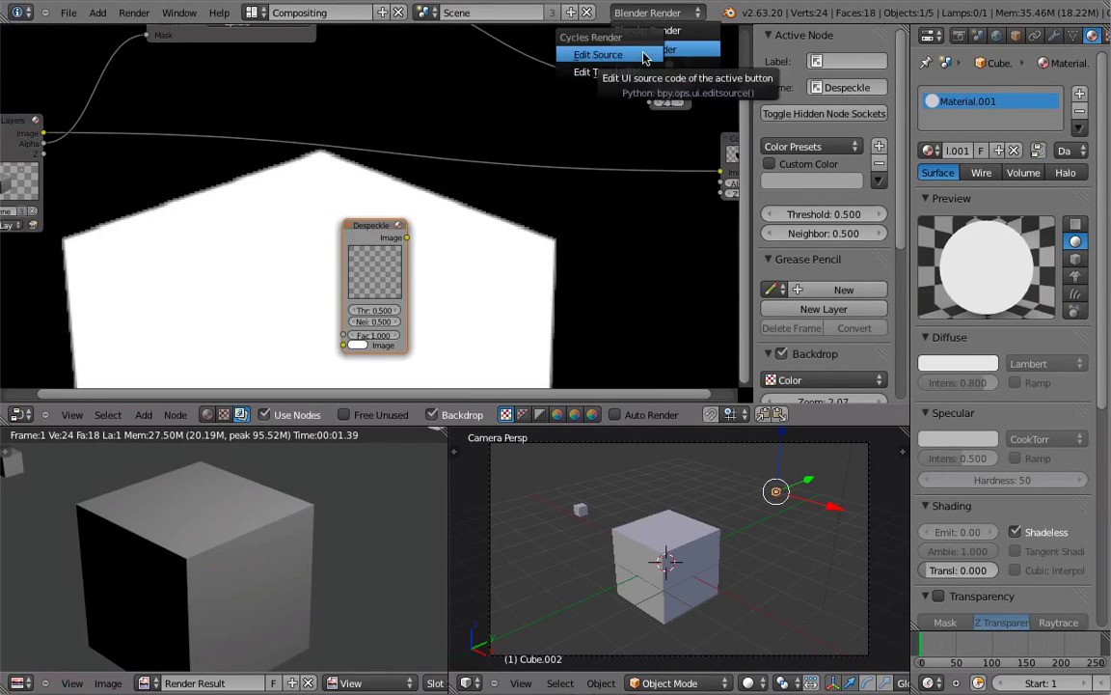
key(Escape)
click(648, 49)
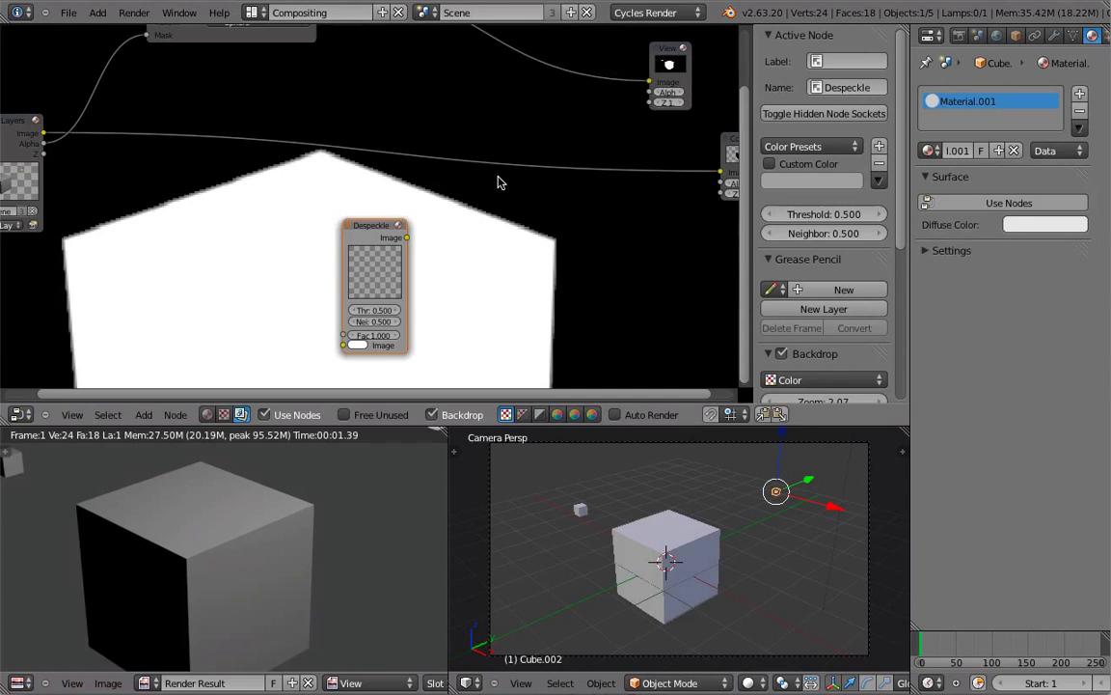
key(F12)
key(ctrl+Up)
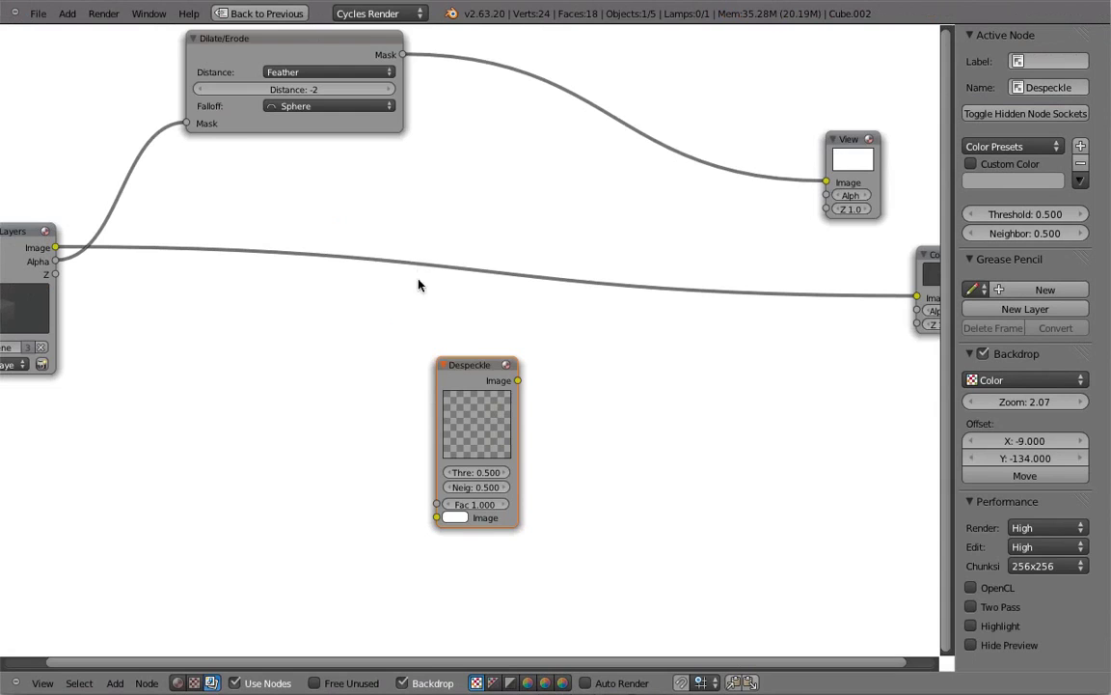
Enable nodes for Material.001 and add a large ground plane to the scene
key(ctrl+Up)
click(1013, 206)
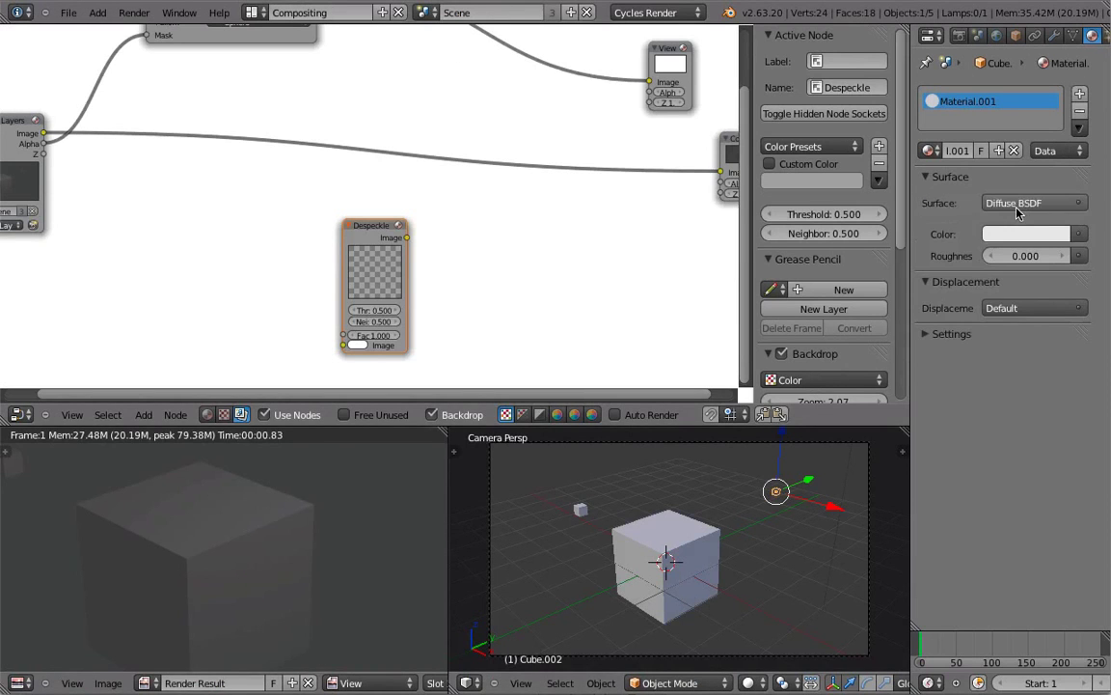
key(shift+a)
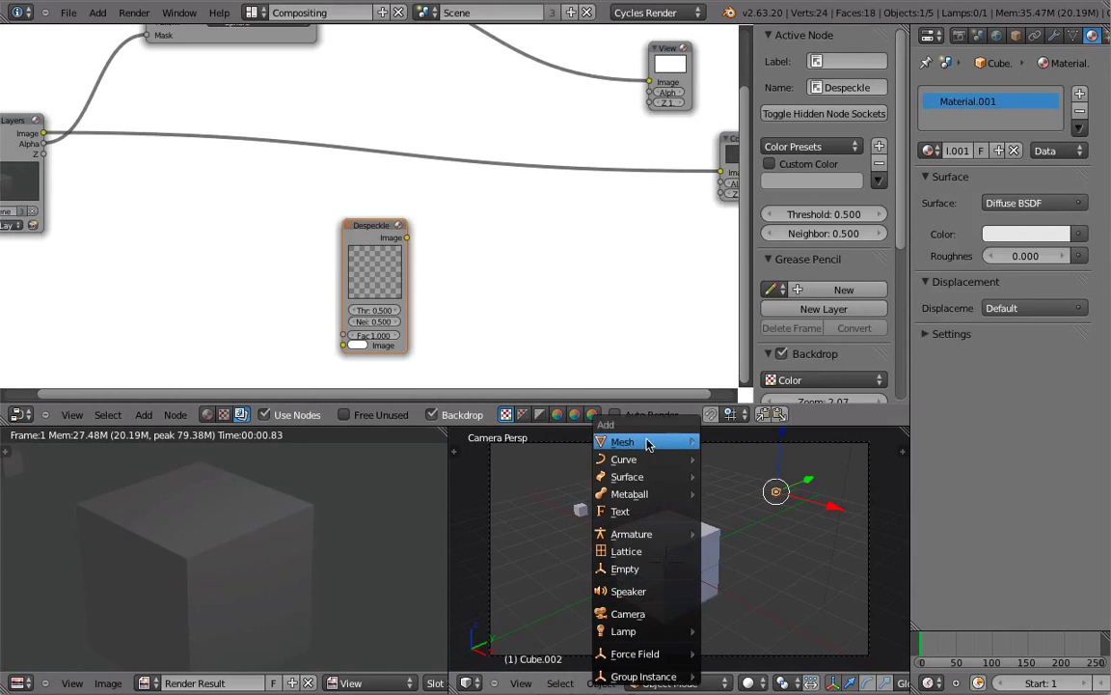
mouse_move(647, 444)
click(733, 441)
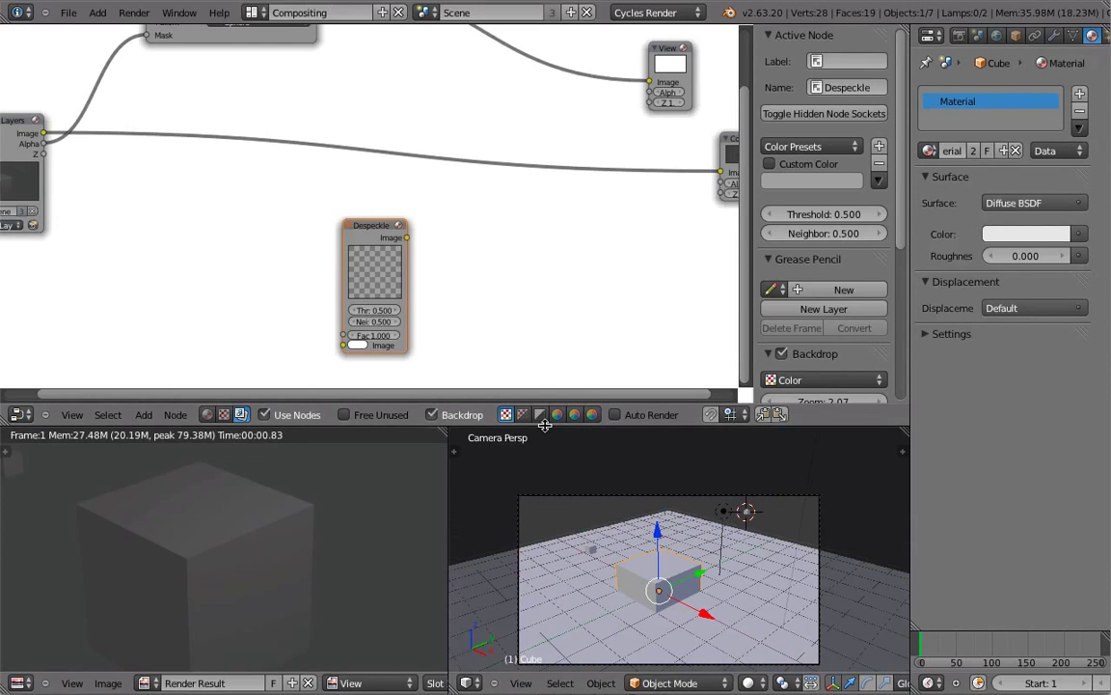
Render the scene with the ground plane and examine the noise on the cube in the enlarged render result
key(F12)
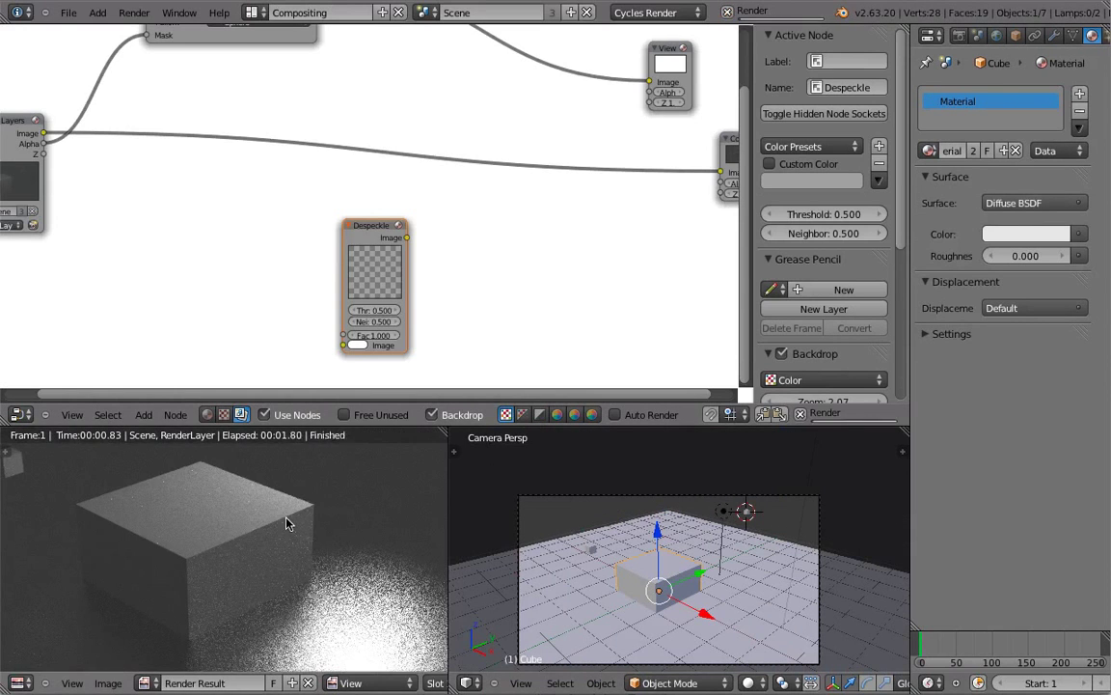
scroll(273, 521, up, 3)
key(ctrl+Up)
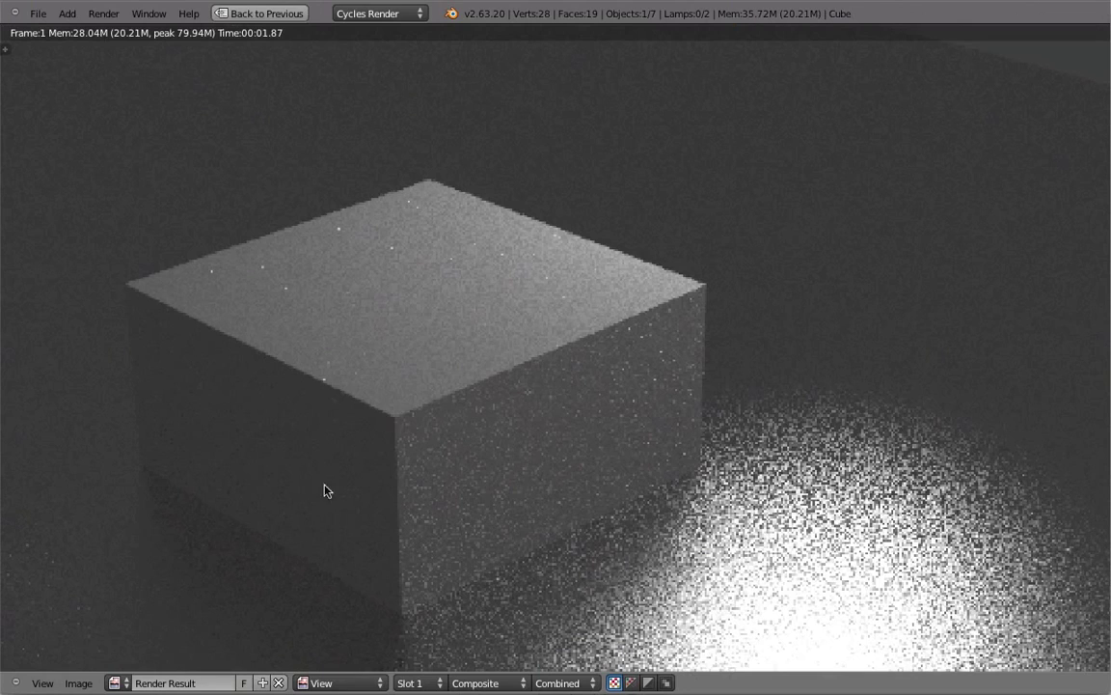
scroll(350, 249, down, 4)
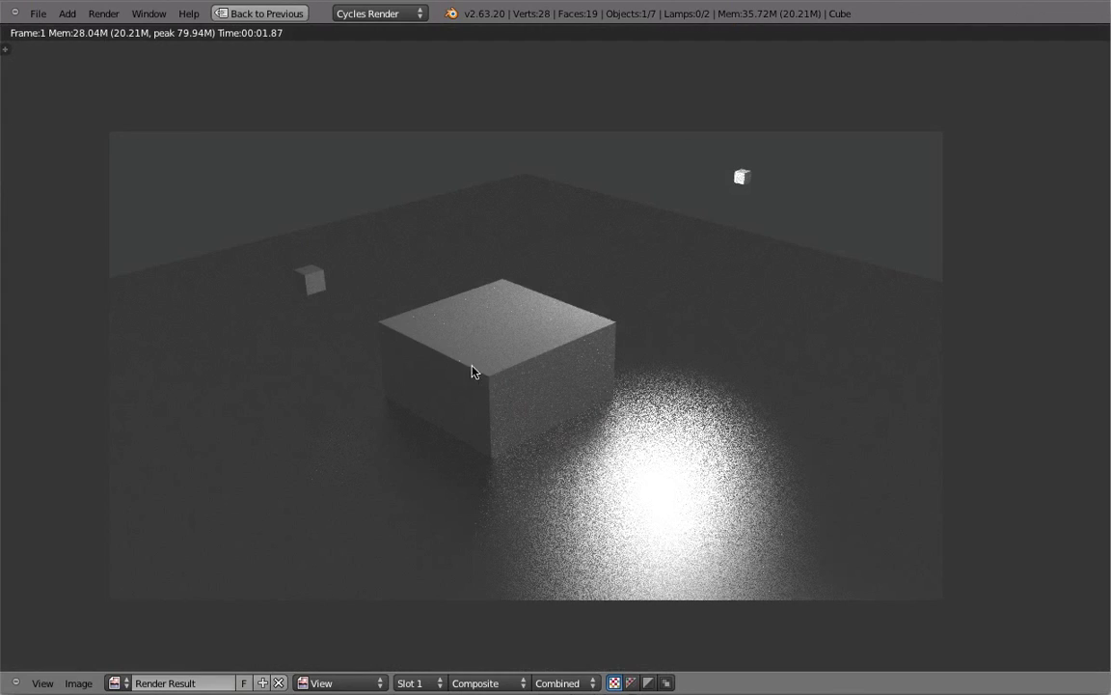
scroll(459, 326, up, 5)
key(ctrl+Up)
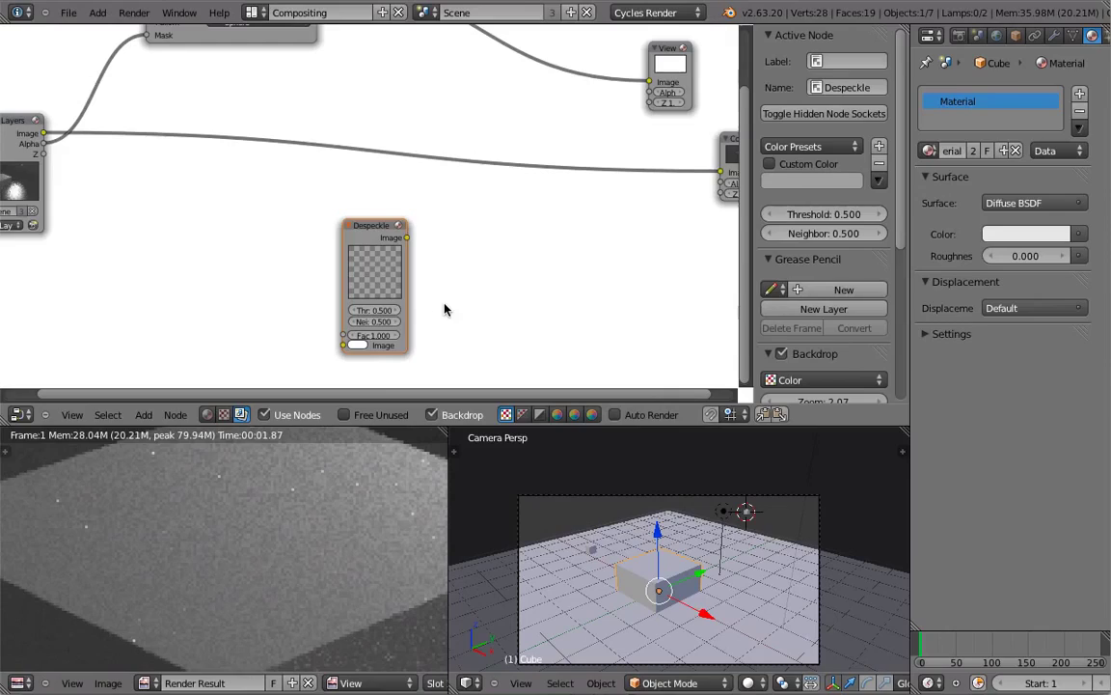
Show the Render Layers image in the node editor's backdrop
key(ctrl+Up)
middle_drag(502, 278, 607, 226)
ctrl+shift+click(109, 185)
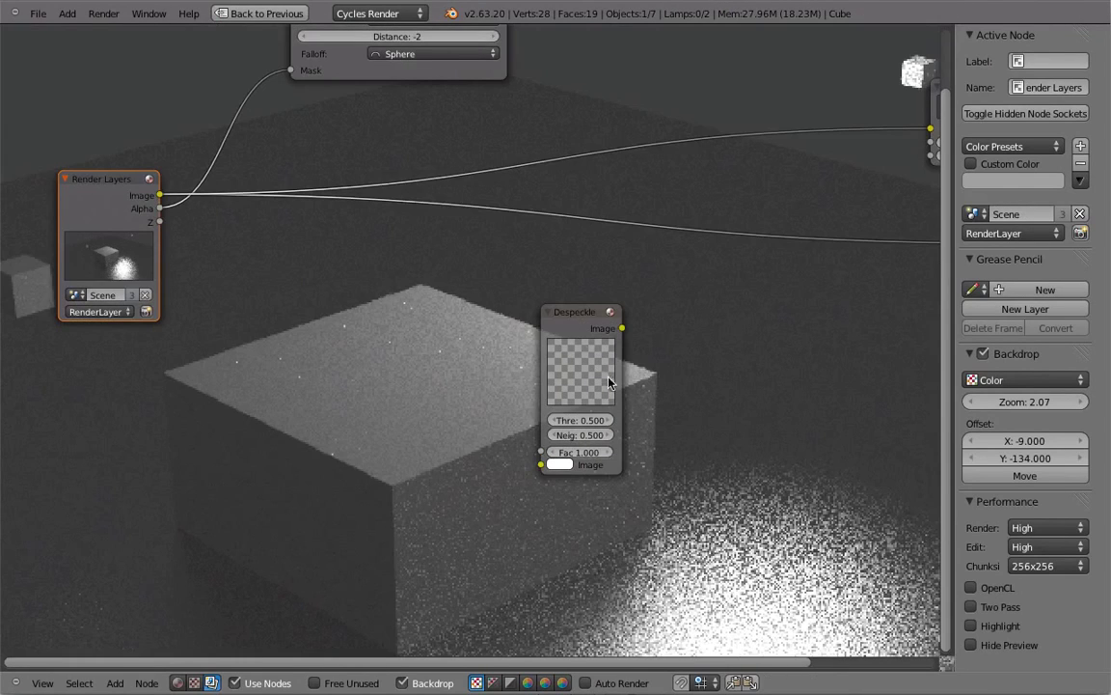
Insert the Despeckle node between the Render Layers image and the Viewer and Composite nodes
click(575, 318)
drag(575, 318, 656, 210)
middle_drag(684, 228, 496, 306)
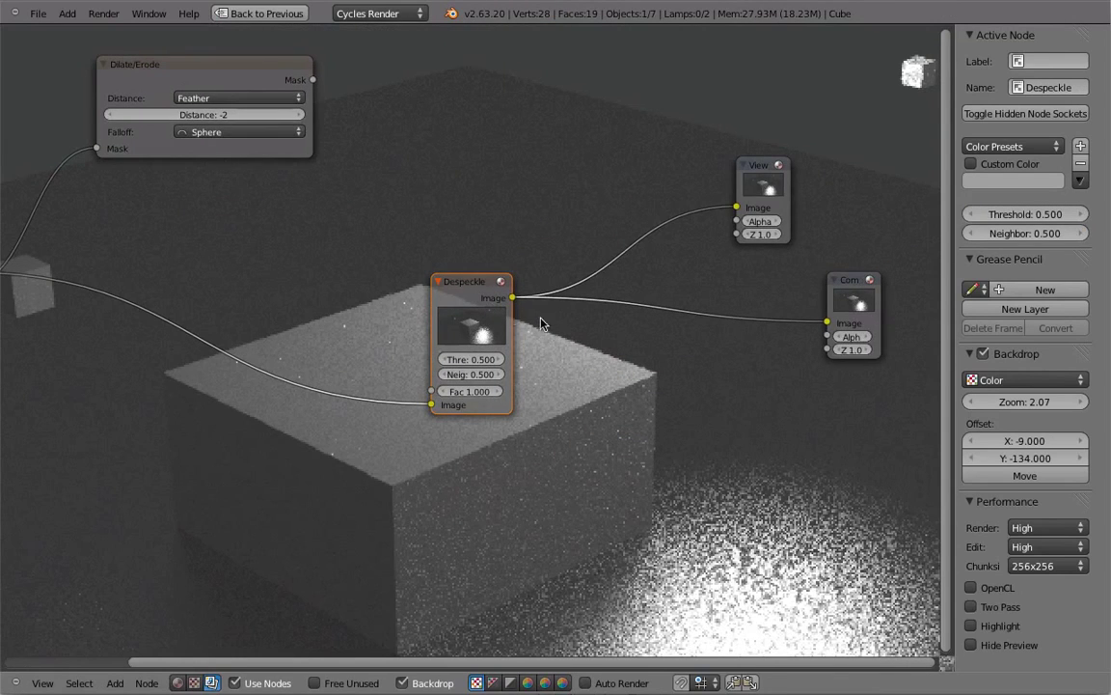
Set the Despeckle node's Neighbor to 0.478 and its Threshold to 0.268
middle_drag(586, 338, 687, 300)
scroll(576, 334, up, 3)
scroll(577, 335, up, 2)
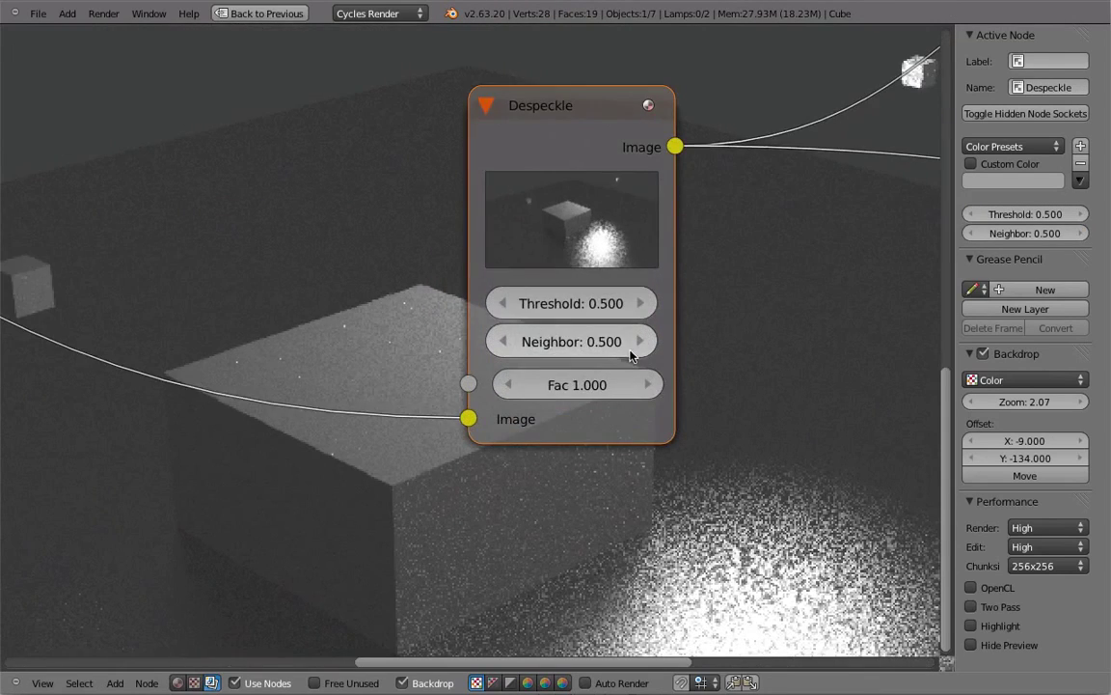
drag(587, 344, 391, 345)
drag(489, 307, 406, 330)
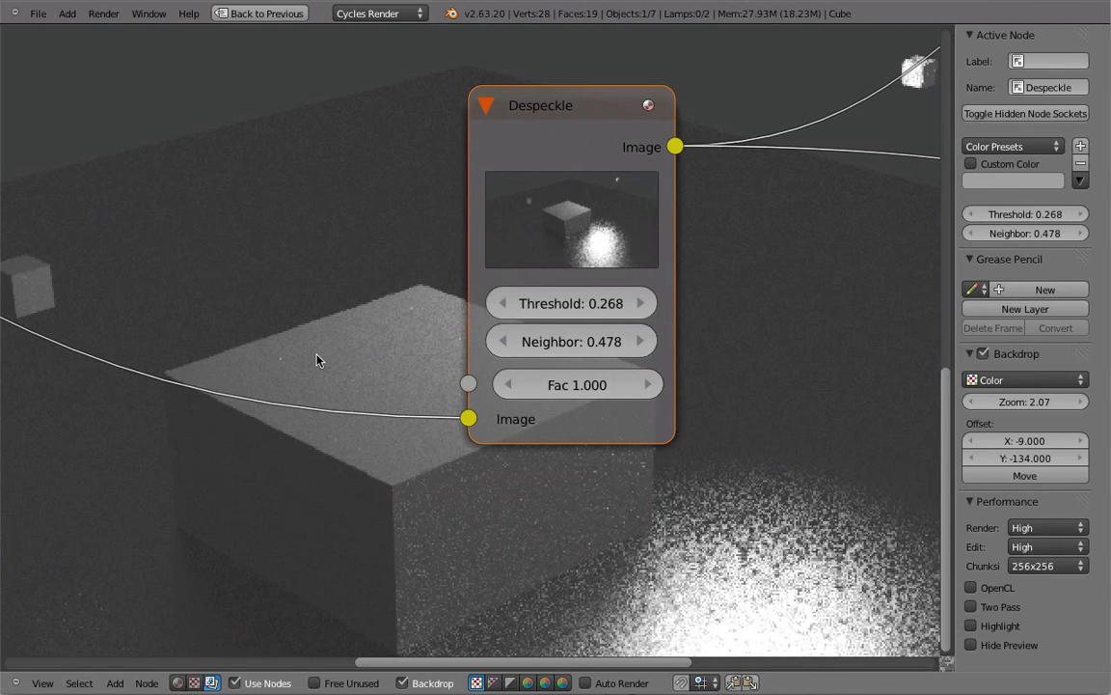
Lower the Despeckle Threshold to 0.178 while checking the cube's top face in an enlarged backdrop
key(alt+v)
key(alt+v)
key(alt+v)
alt+middle_drag(310, 350, 337, 362)
drag(591, 308, 514, 330)
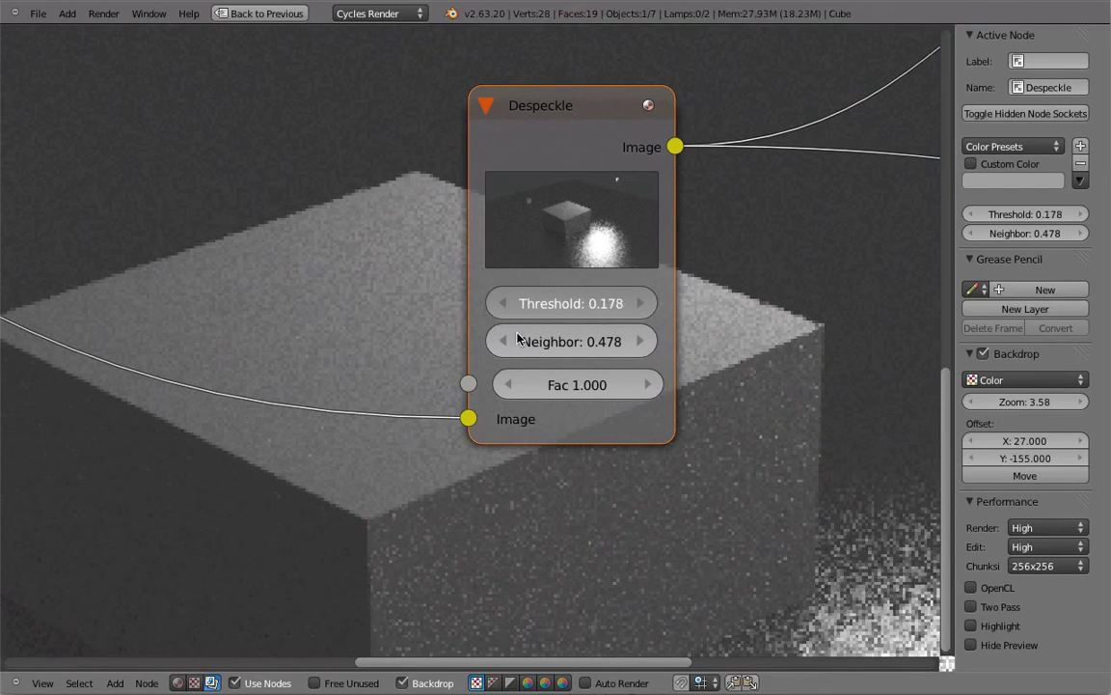
Examine the despeckled render in the backdrop, from the cube's noisy faces out to the whole frame
key(v)
key(v)
key(v)
key(v)
key(v)
key(v)
key(v)
key(v)
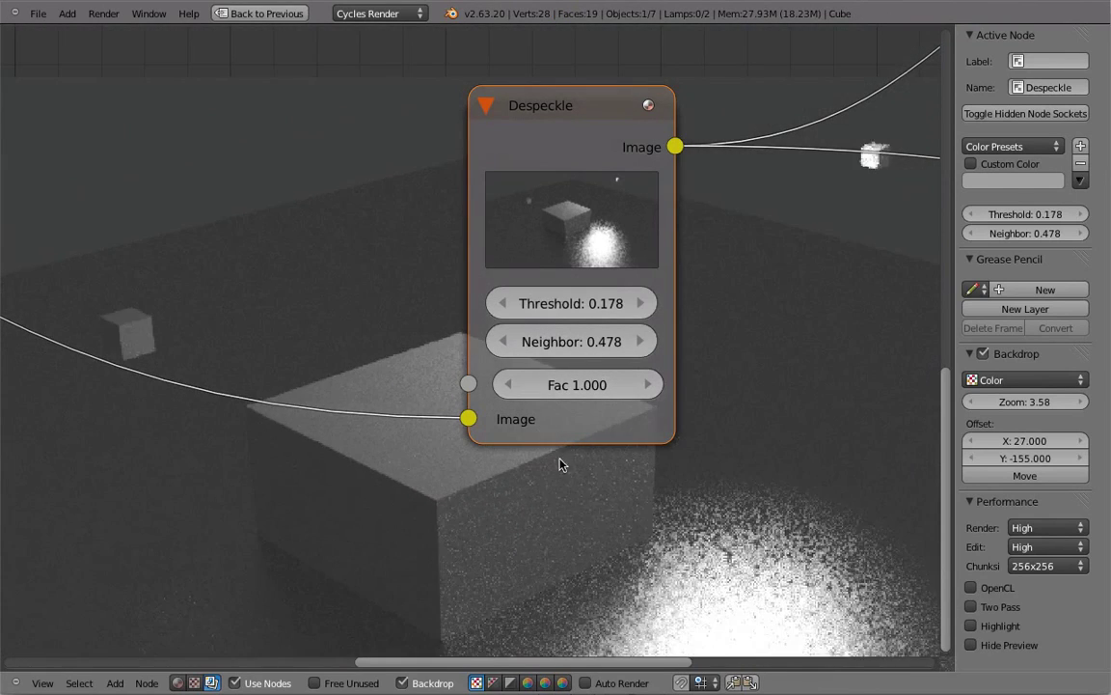
key(v)
alt+middle_drag(590, 560, 512, 516)
scroll(416, 523, up, 1)
middle_drag(416, 523, 527, 433)
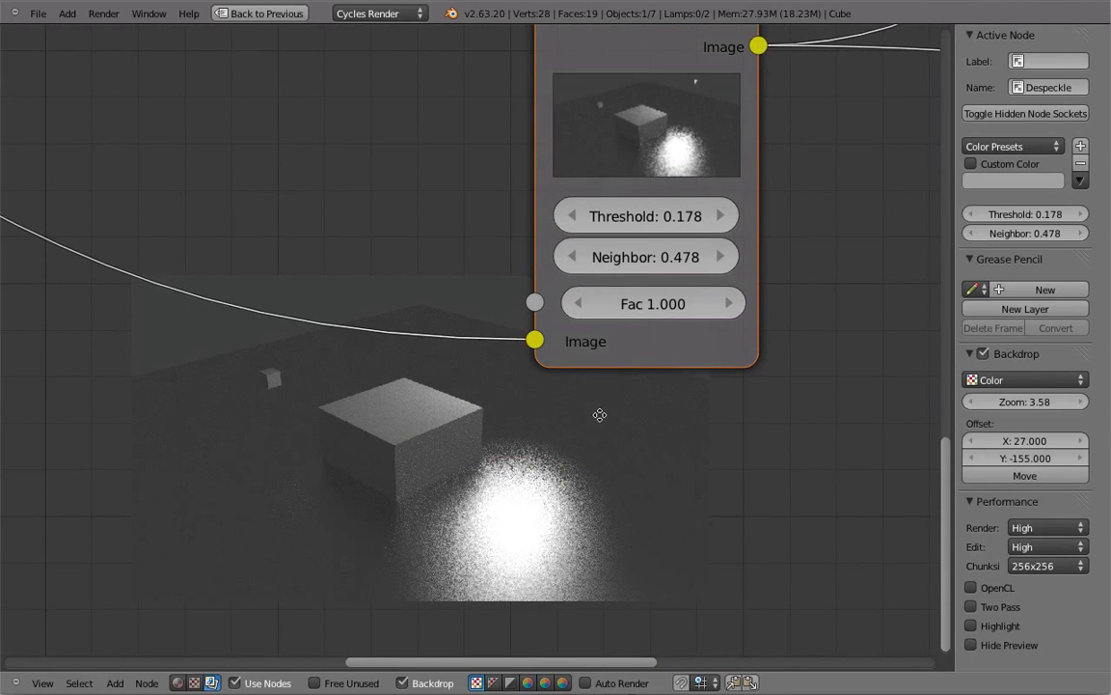
middle_drag(596, 414, 642, 365)
alt+middle_drag(572, 440, 635, 439)
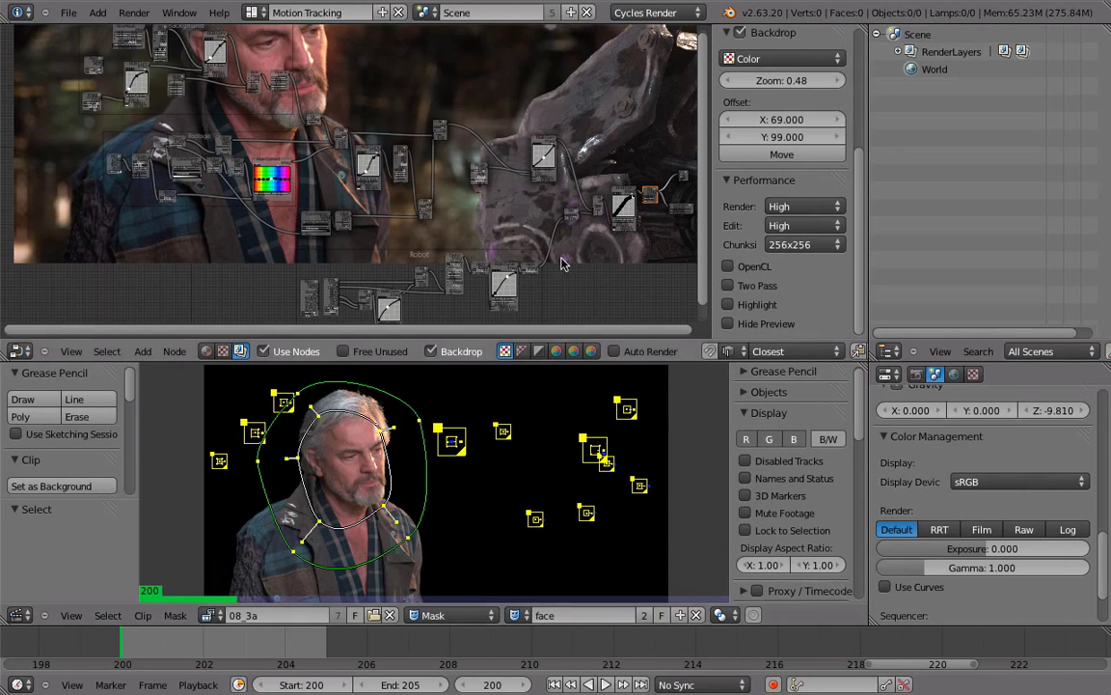
Examine the film shot's composite and its node tree in an enlarged node editor, focusing on the Background frame
scroll(451, 197, down, 2)
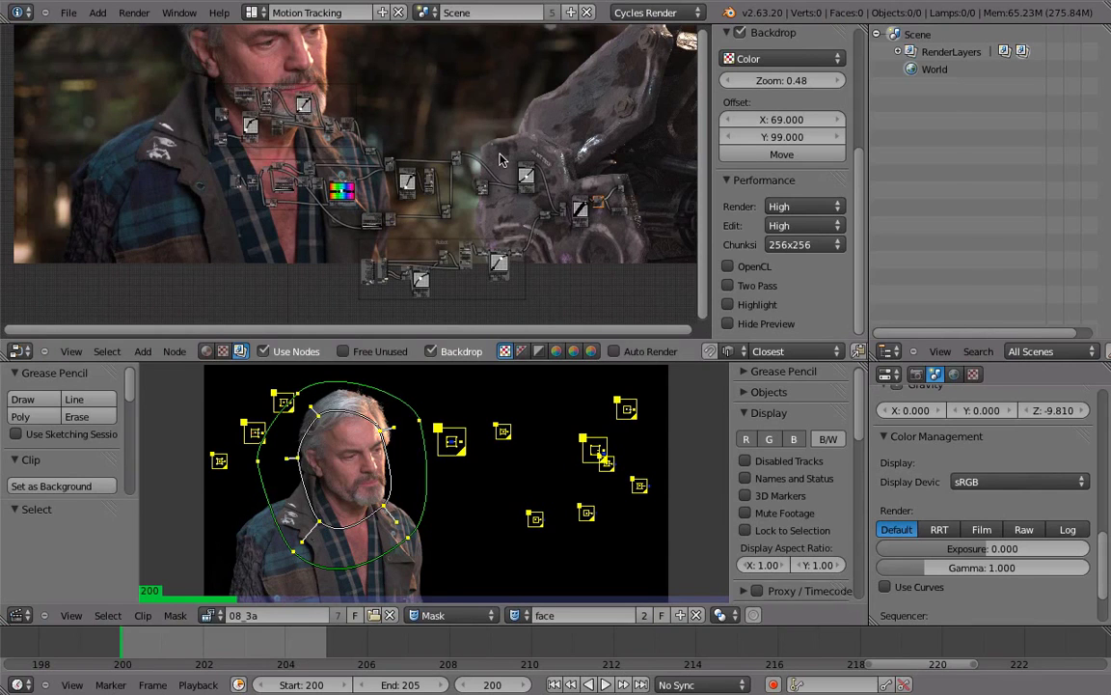
key(ctrl+Up)
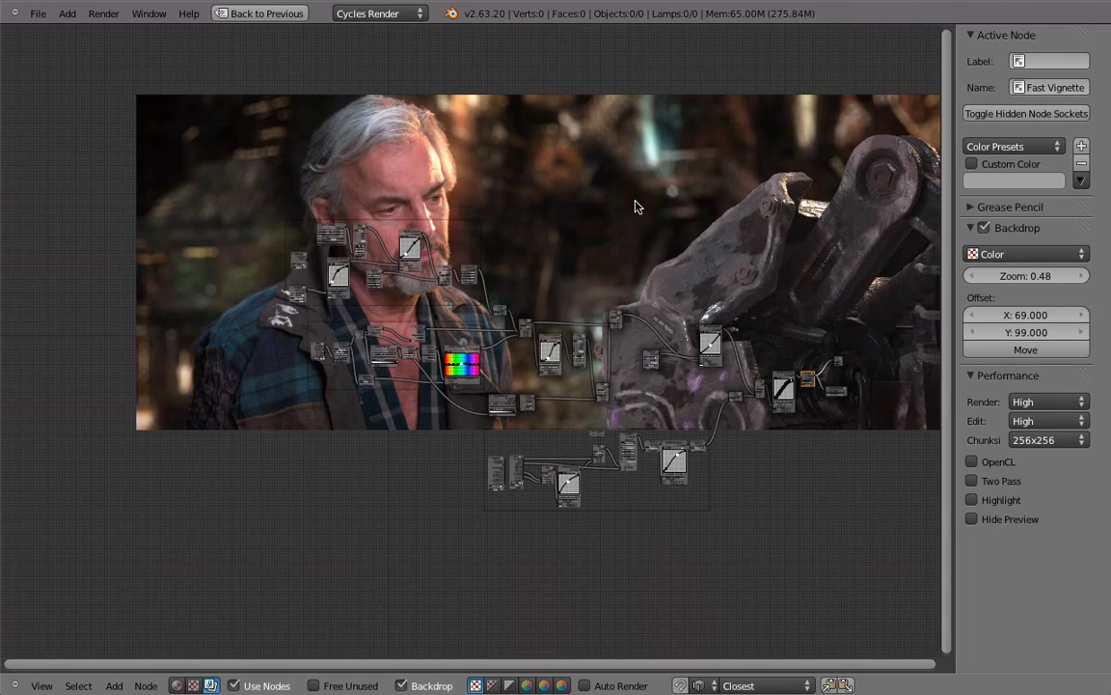
key(alt+v)
key(alt+v)
key(alt+v)
key(alt+v)
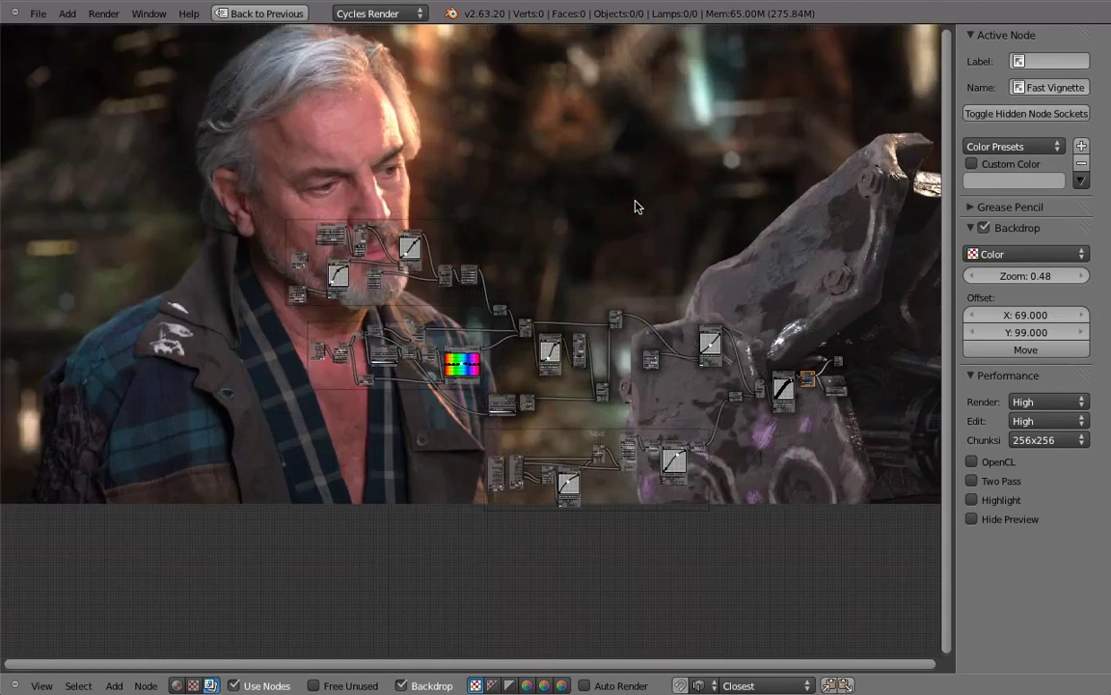
scroll(372, 243, up, 4)
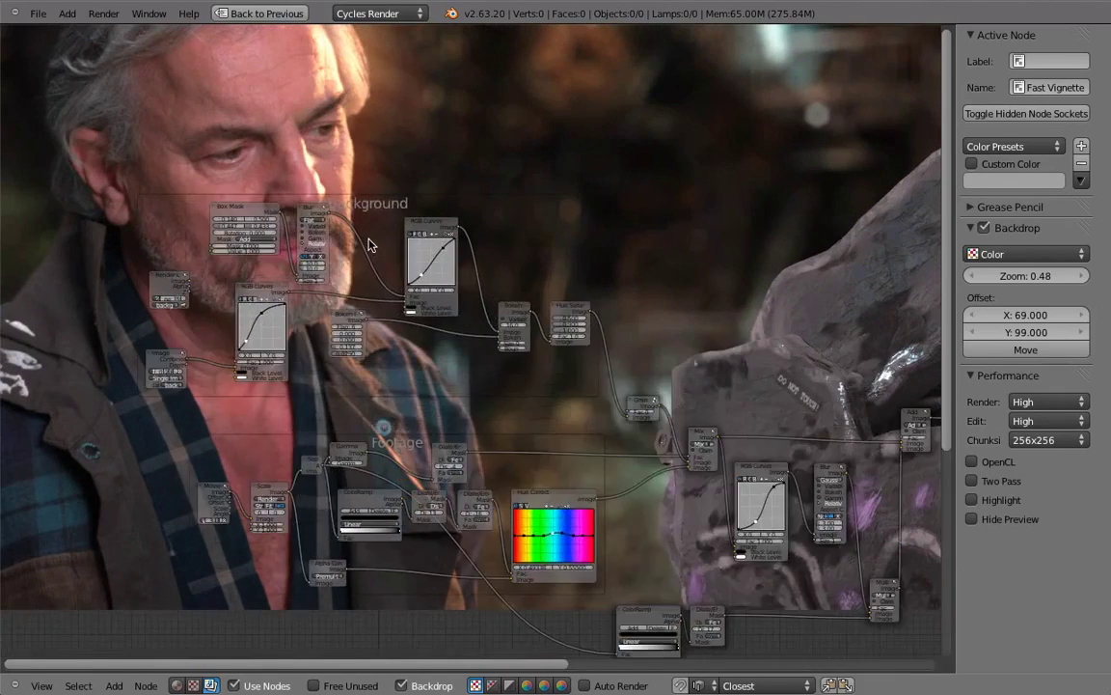
scroll(233, 287, up, 4)
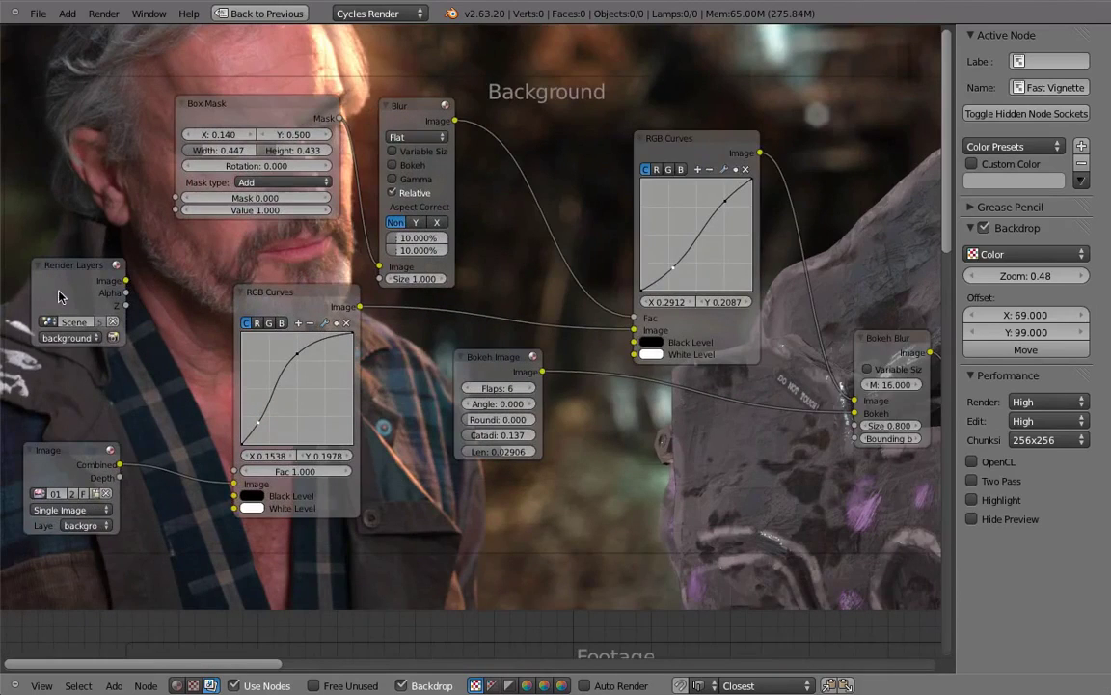
View the Background frame's raw Image node in the backdrop and compare it with the Fast Vignette node's final result
ctrl+shift+click(60, 473)
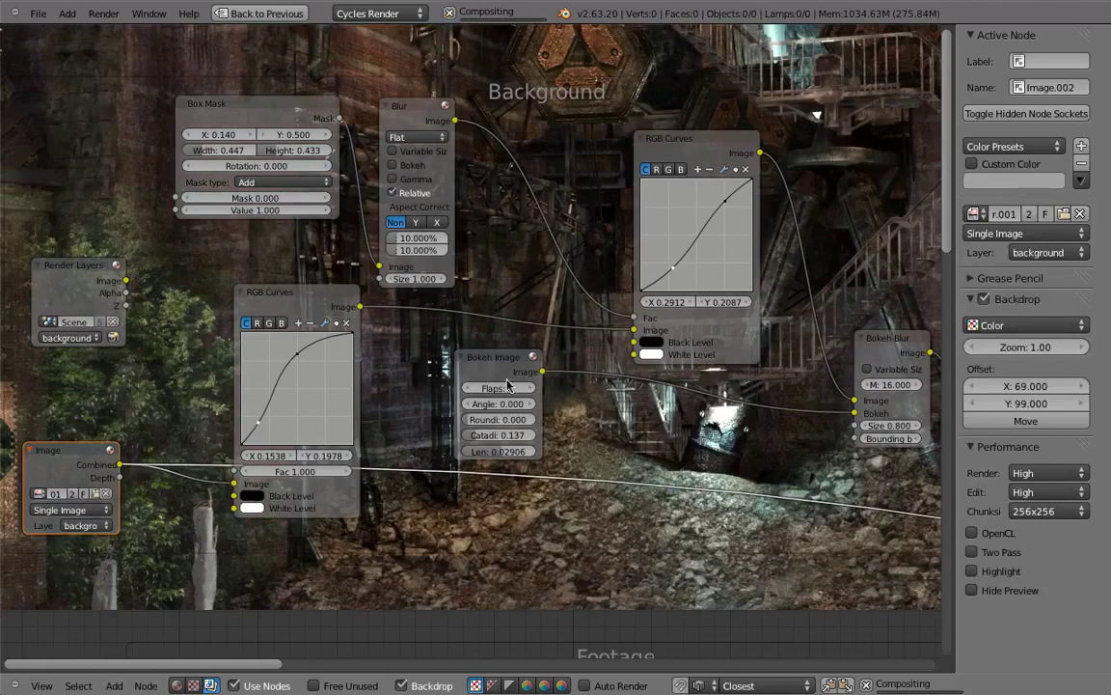
scroll(618, 445, down, 2)
scroll(619, 445, down, 2)
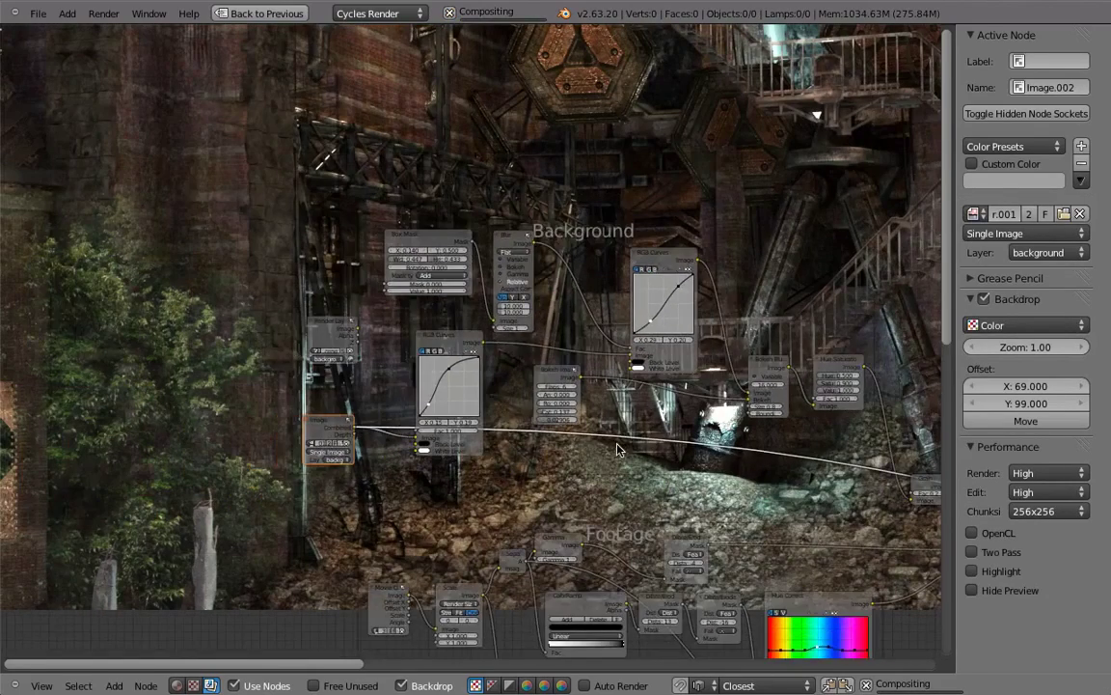
middle_drag(618, 445, 465, 355)
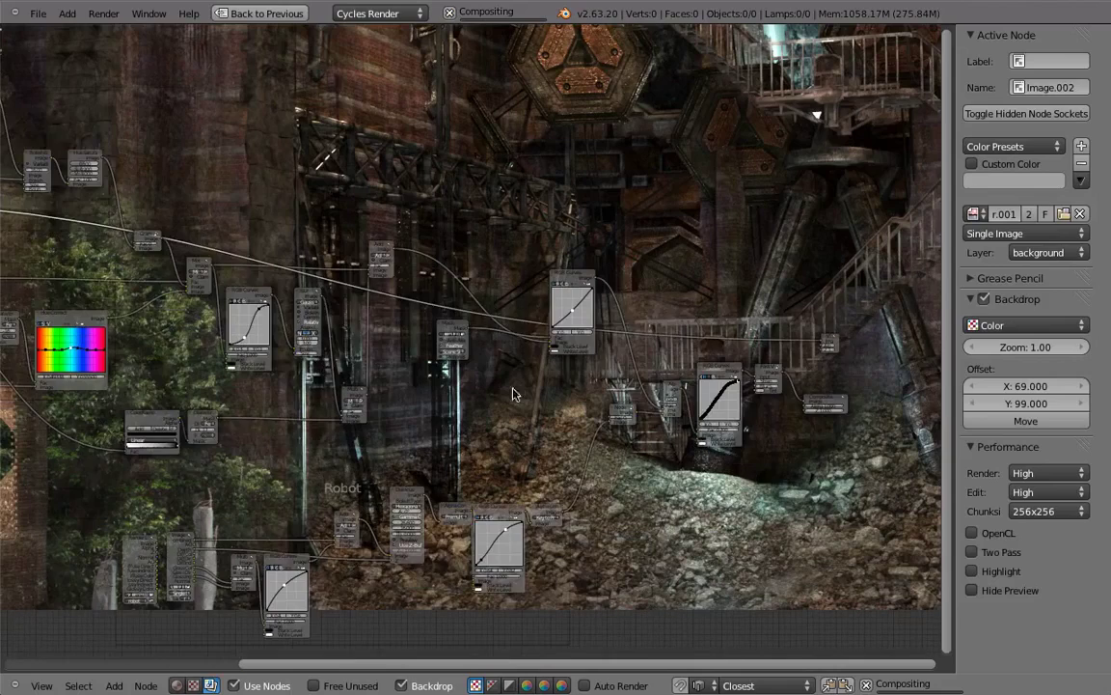
click(770, 377)
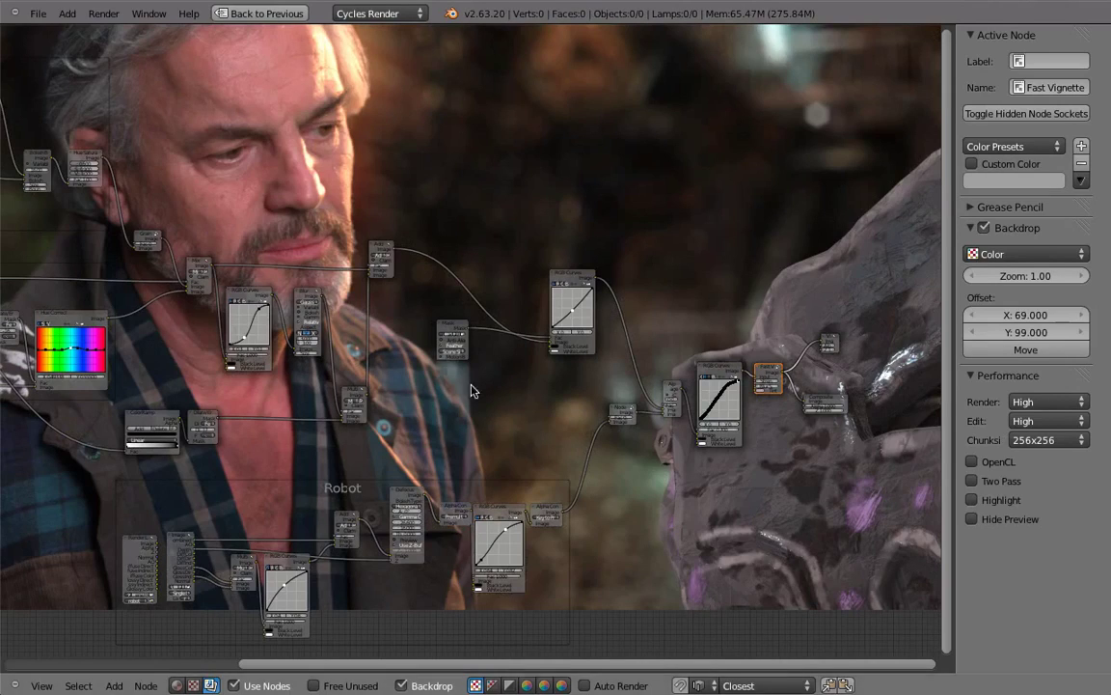
Examine the Background frame's nodes and view its Image node in the backdrop
middle_drag(355, 273, 752, 342)
scroll(400, 248, up, 9)
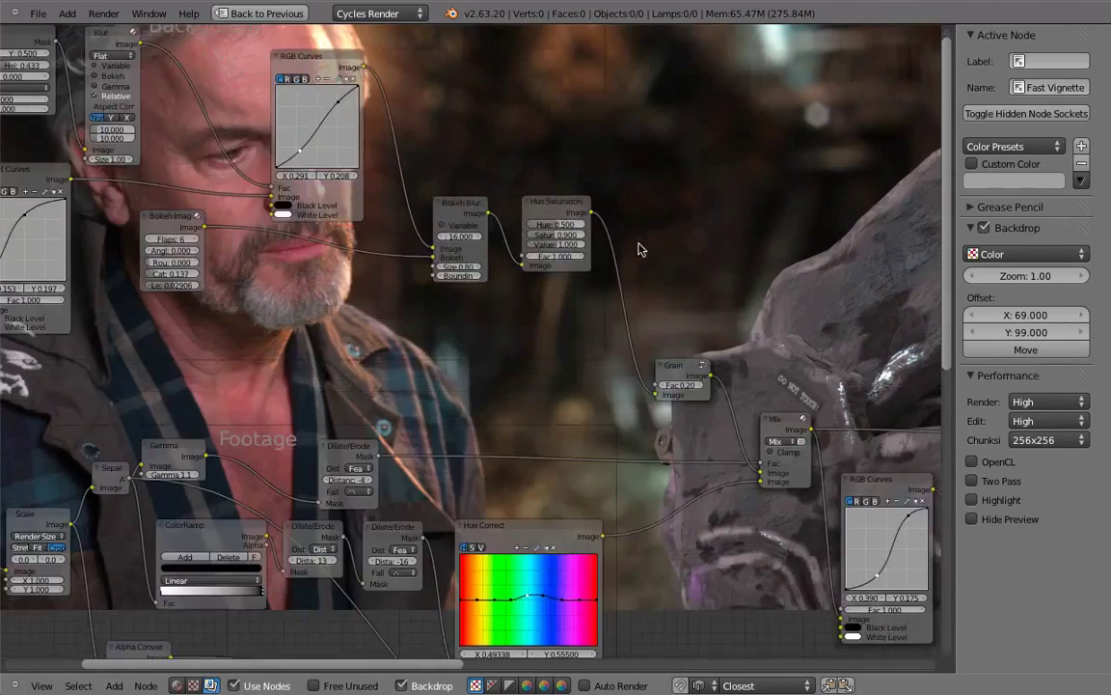
middle_drag(643, 249, 852, 411)
scroll(569, 159, up, 5)
middle_drag(419, 163, 753, 388)
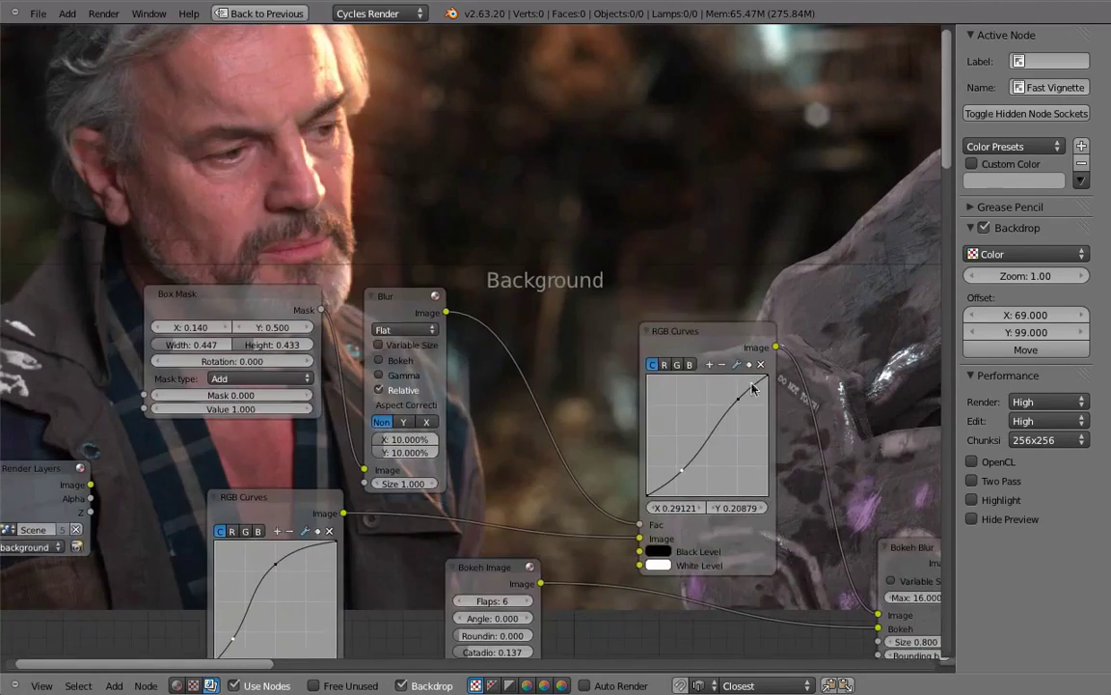
middle_drag(321, 278, 450, 128)
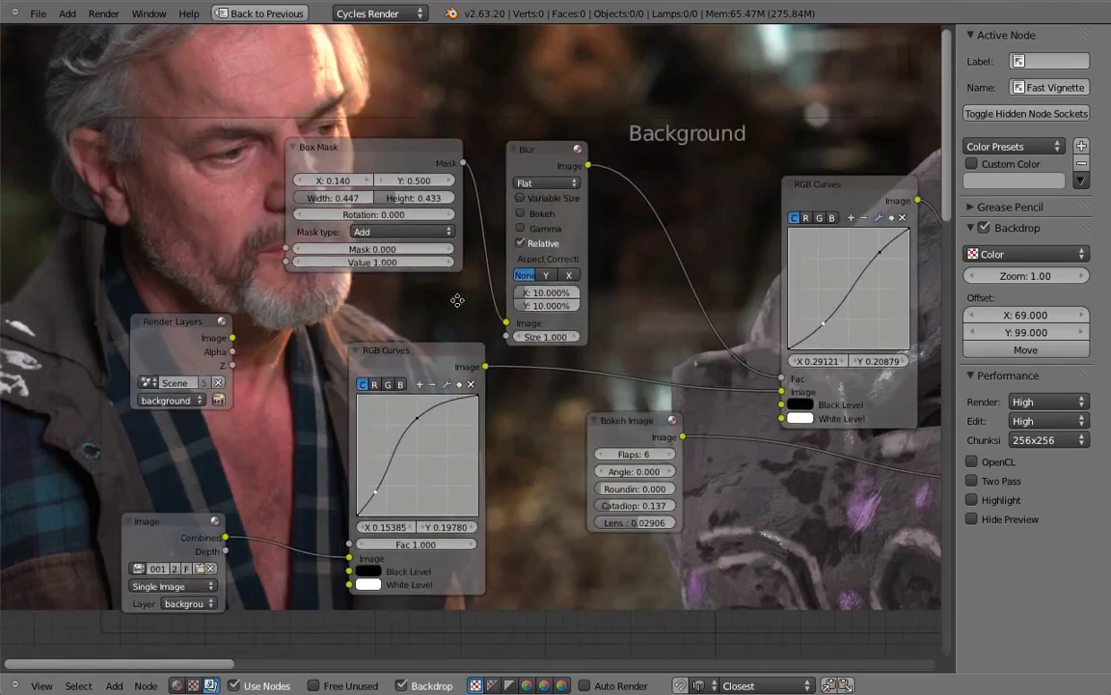
middle_drag(350, 411, 350, 277)
ctrl+shift+click(159, 390)
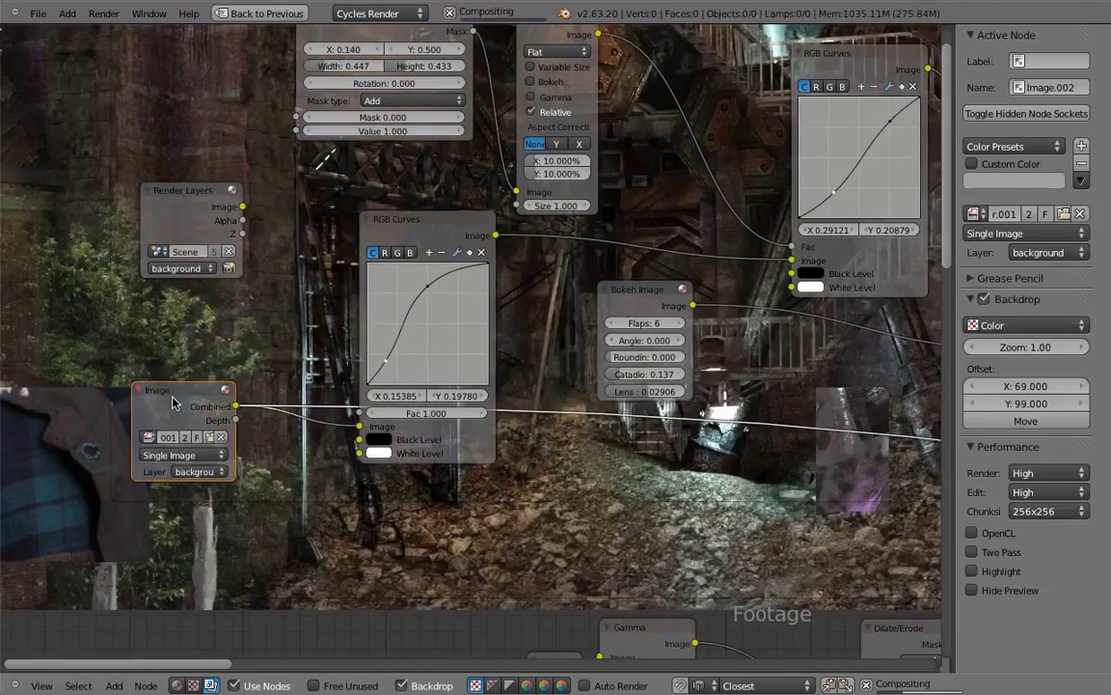
Move the Background Image node away to make room and insert a collapsed Gamma node between it and the RGB Curves node
middle_drag(575, 411, 831, 387)
drag(422, 389, 142, 393)
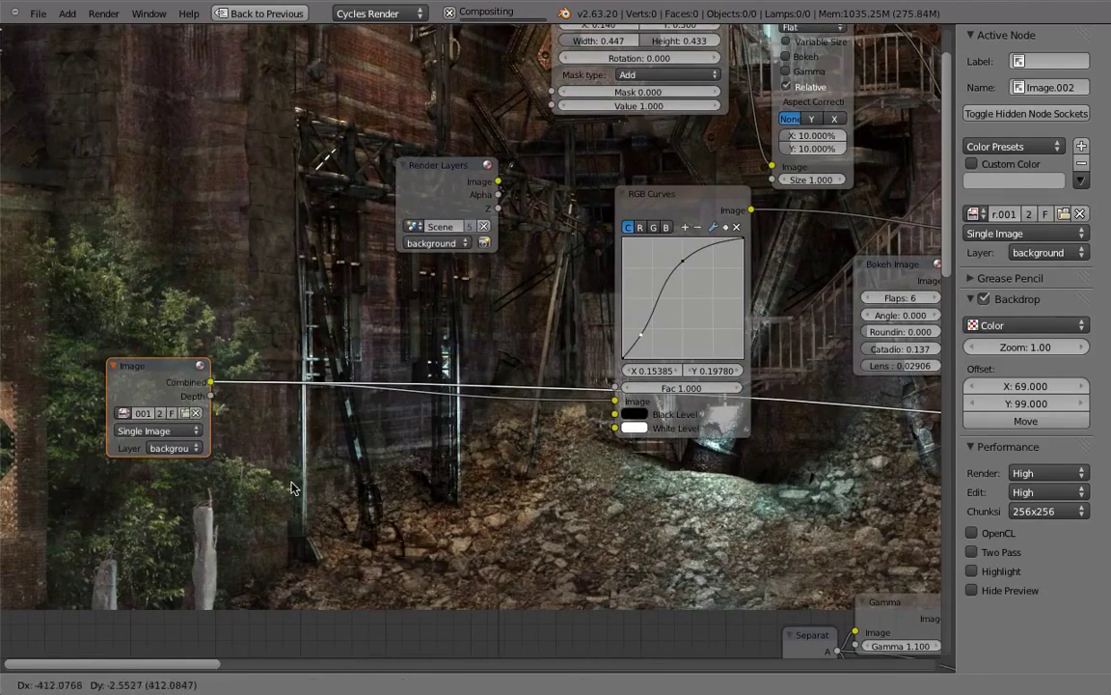
key(shift+a)
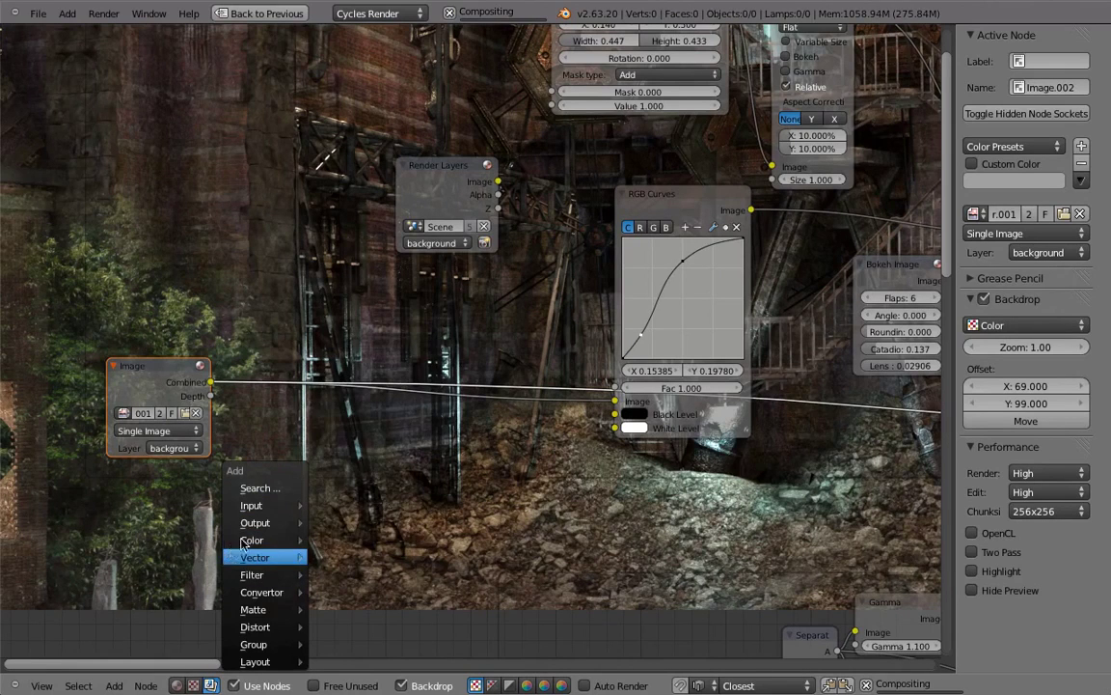
mouse_move(255, 540)
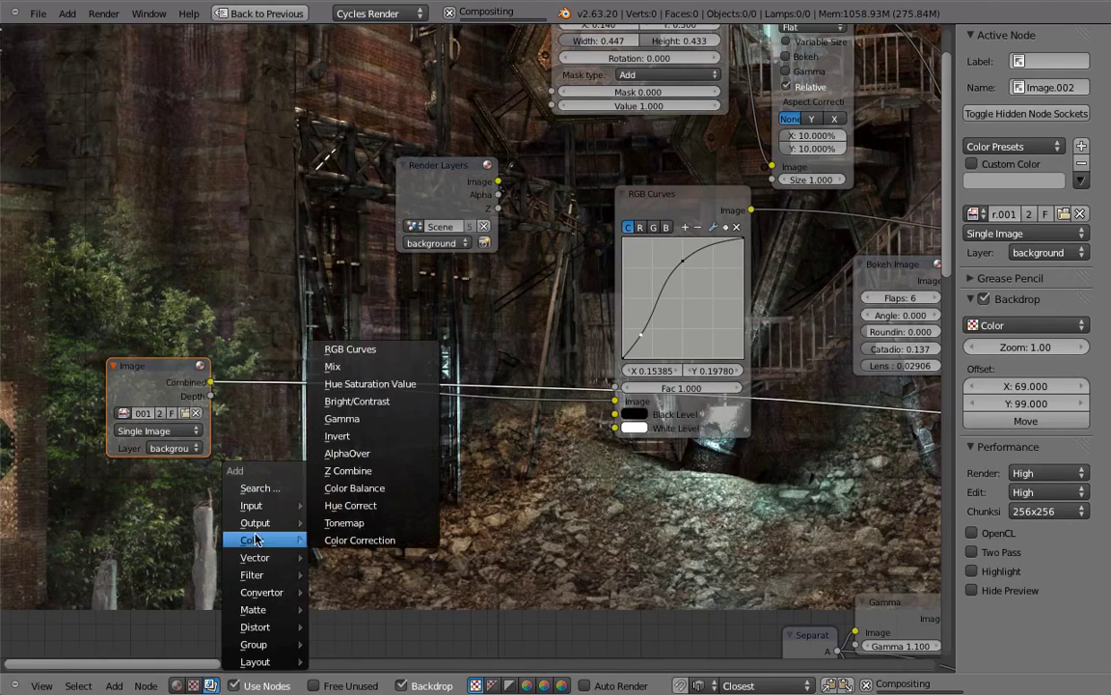
click(340, 417)
key(h)
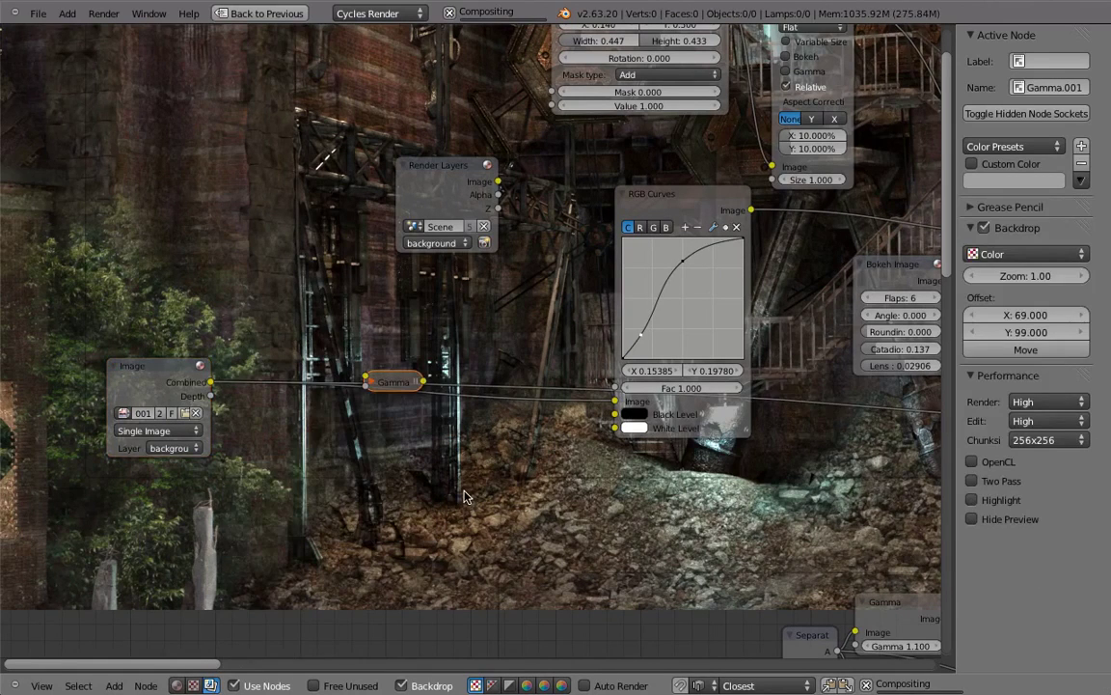
key(g)
click(498, 519)
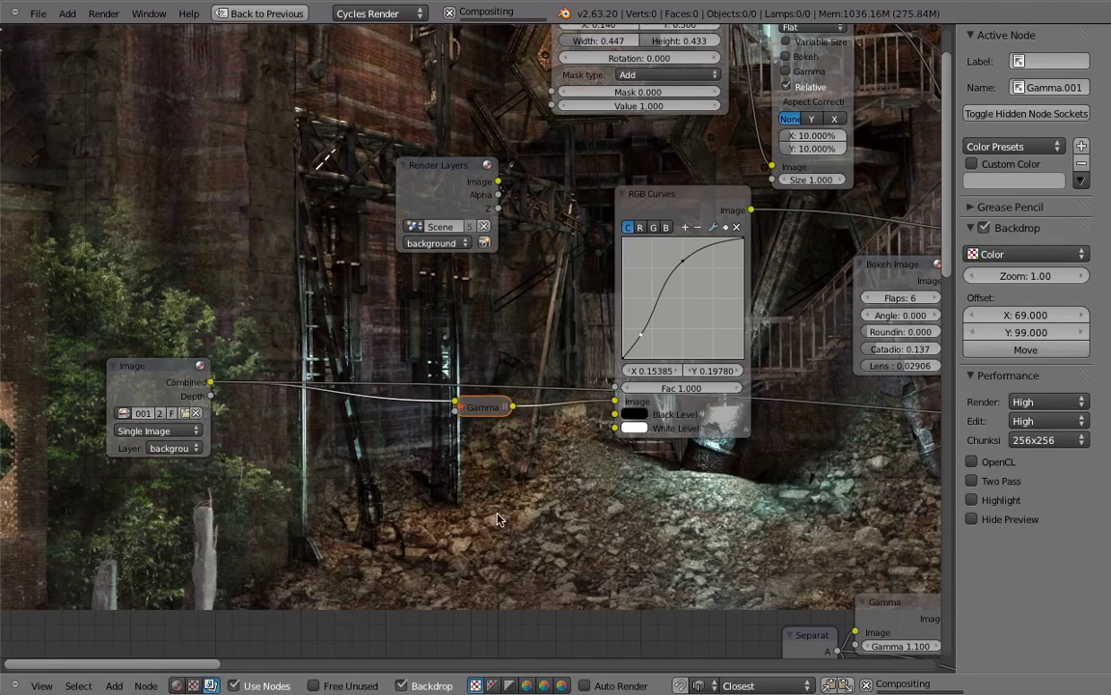
Expand the new Gamma node in the Background frame and set its Gamma to 1.400
key(h)
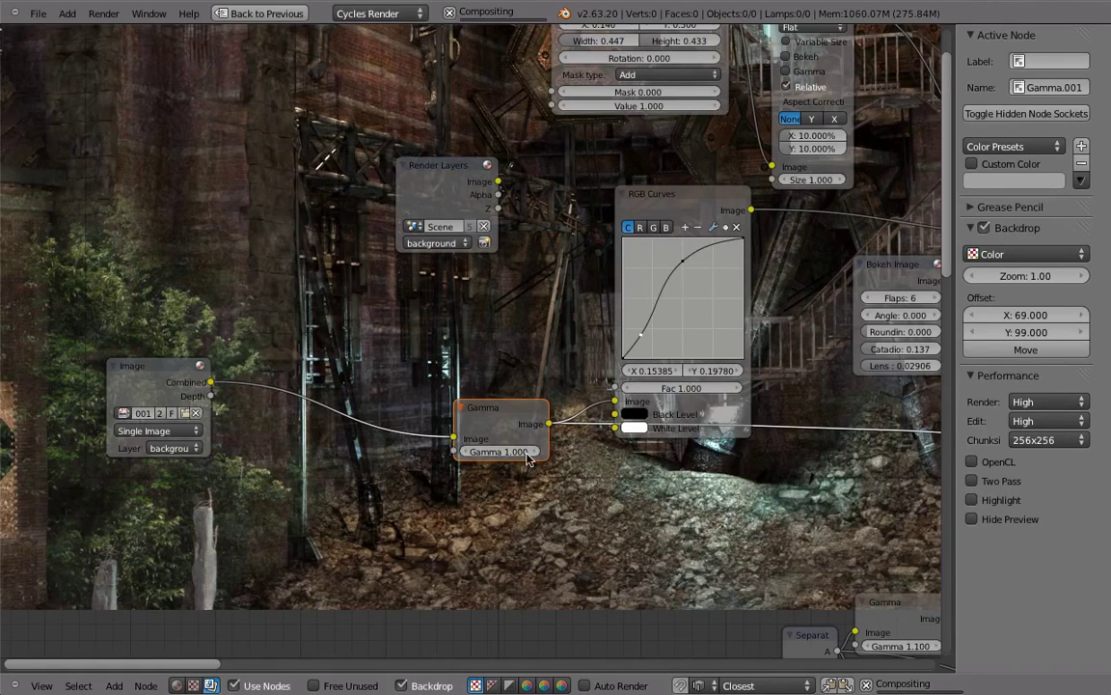
drag(534, 451, 618, 451)
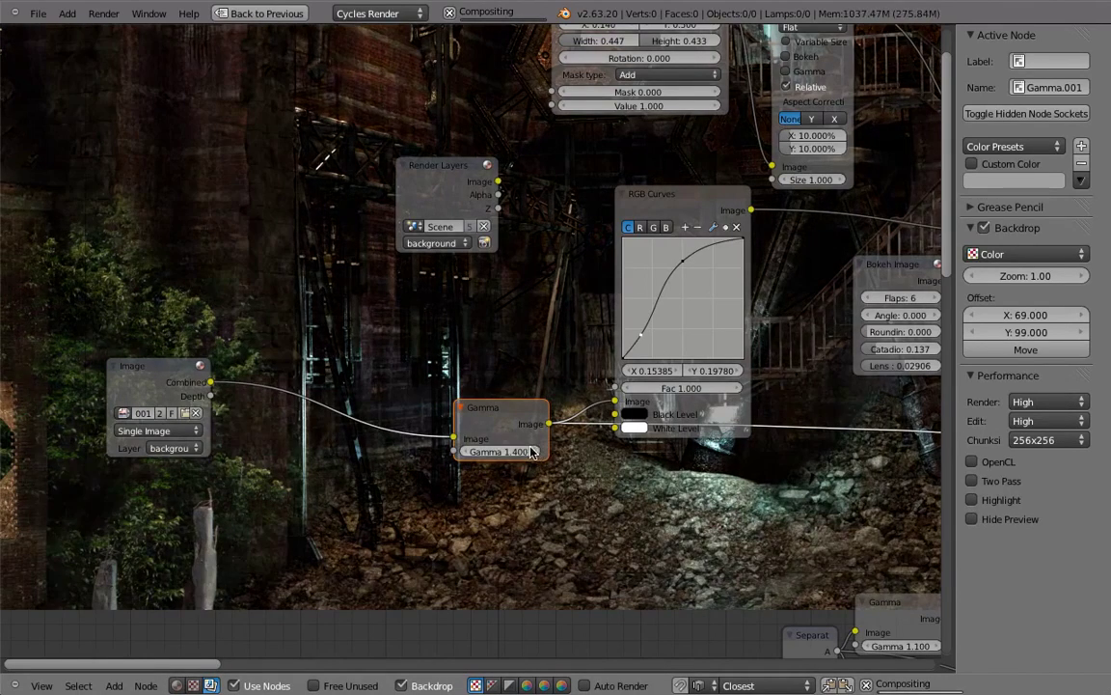
middle_drag(676, 492, 459, 451)
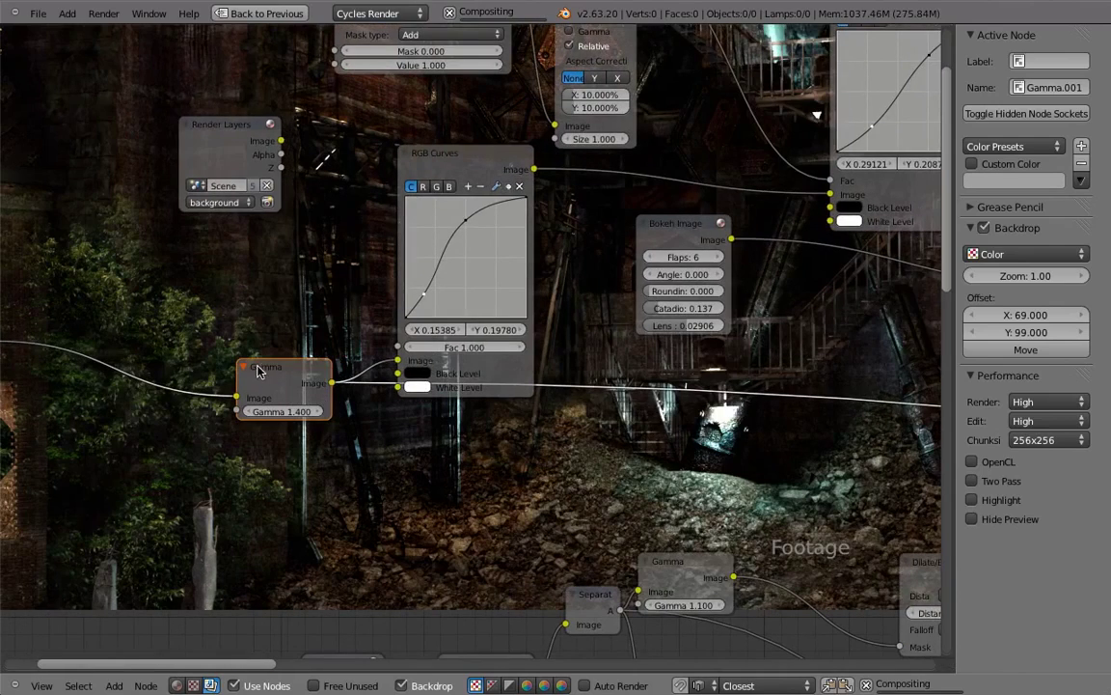
View the RGB Curves node that follows Gamma in the backdrop and enable OpenCL for compositing
click(433, 156)
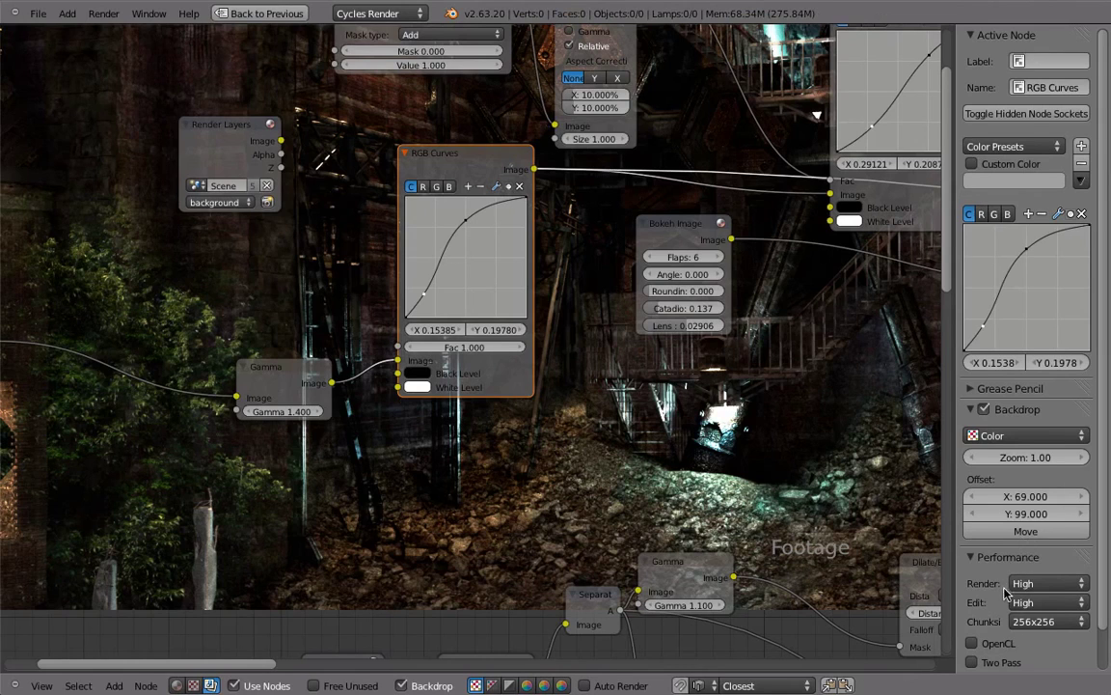
scroll(998, 580, down, 1)
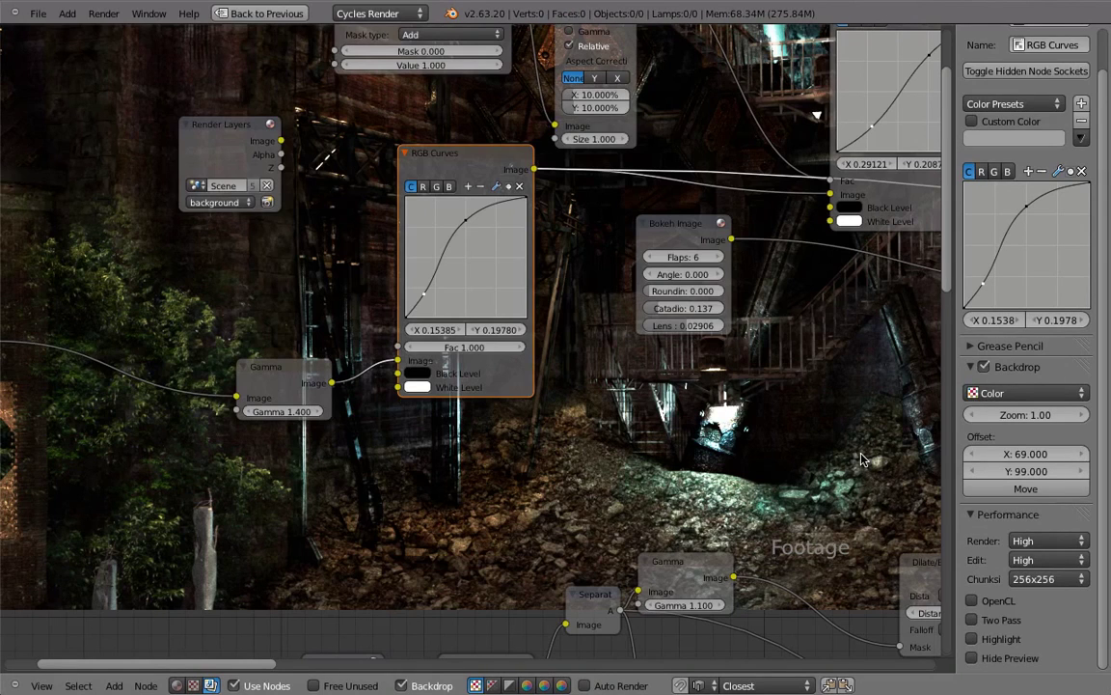
click(972, 602)
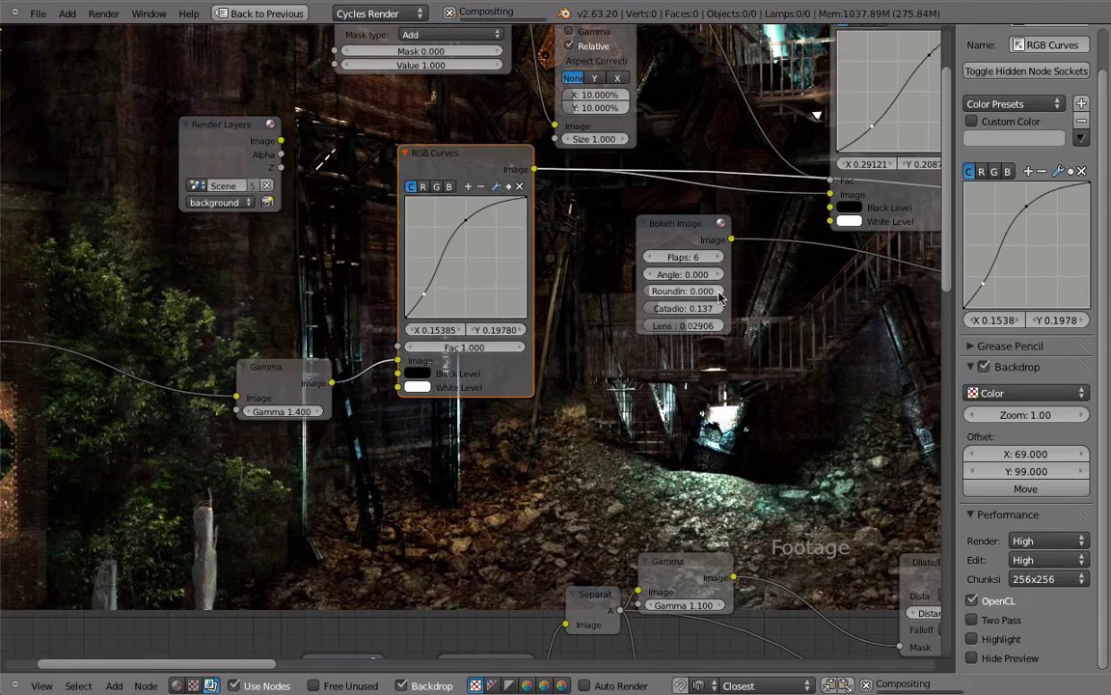
View the Fast Vignette node's final result with the backdrop reduced to show the whole frame
scroll(799, 383, down, 2)
key(v)
key(v)
key(v)
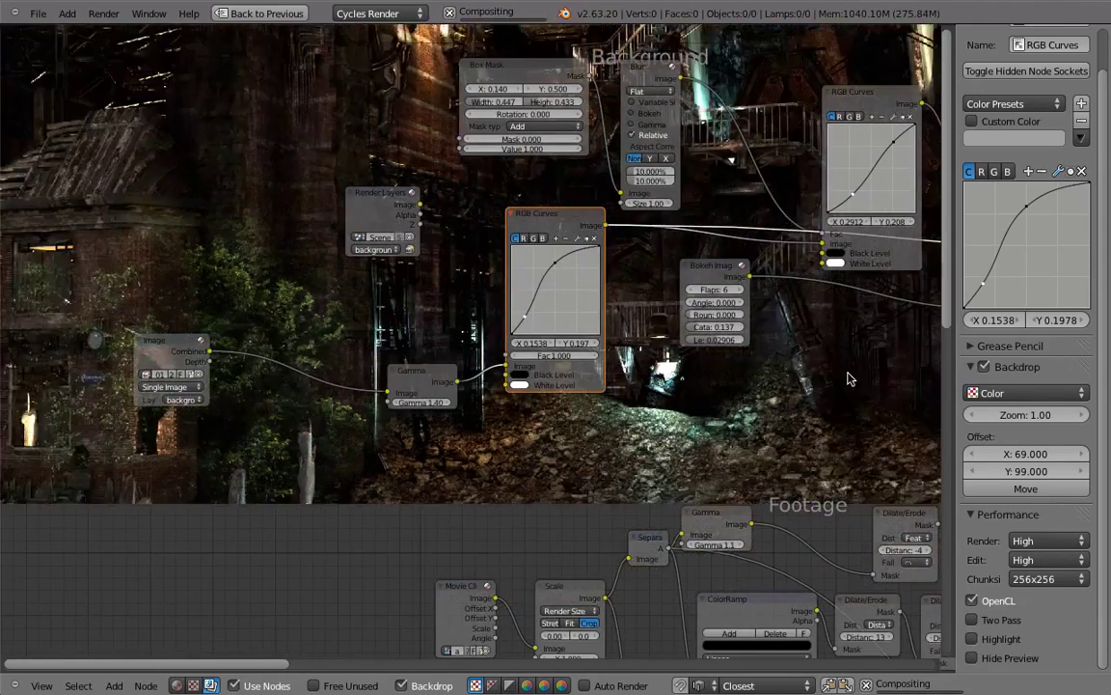
key(v)
key(v)
key(v)
scroll(868, 391, up, 1)
middle_drag(897, 396, 543, 391)
scroll(897, 424, up, 1)
middle_drag(907, 430, 615, 377)
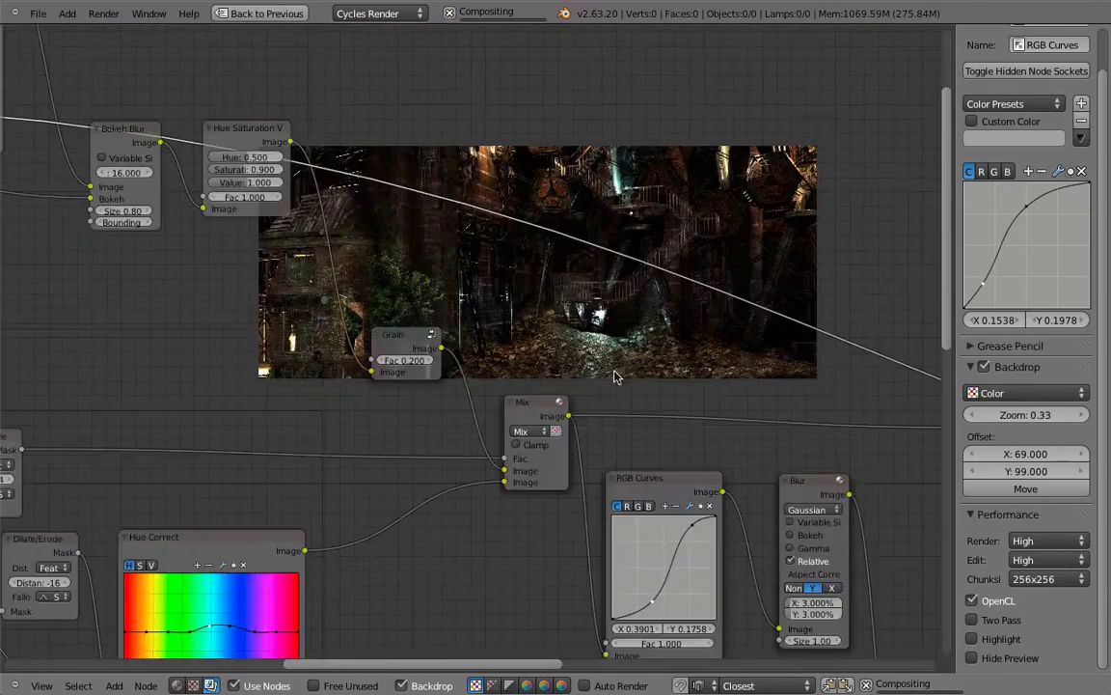
scroll(849, 405, up, 1)
mouse_move(859, 405)
middle_down()
mouse_move(385, 338)
mouse_move(579, 352)
mouse_move(579, 375)
mouse_move(430, 345)
middle_up()
scroll(384, 338, down, 2)
scroll(578, 353, down, 2)
scroll(579, 374, up, 1)
click(471, 386)
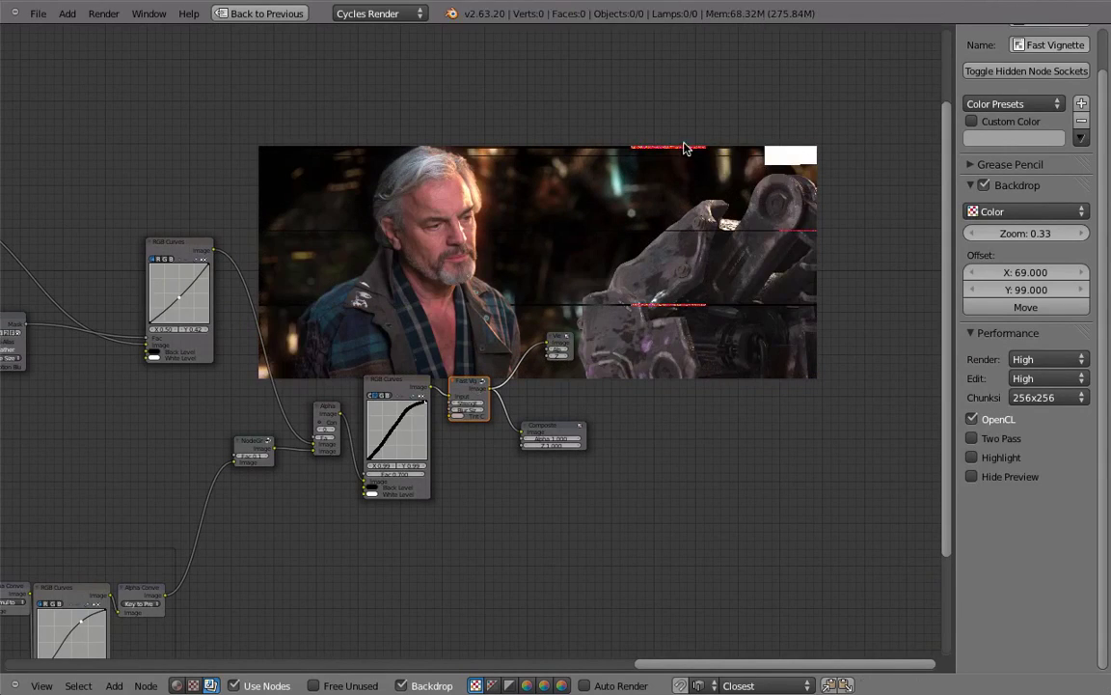
Disable OpenCL and set the compositor's Edit quality to Low
click(973, 420)
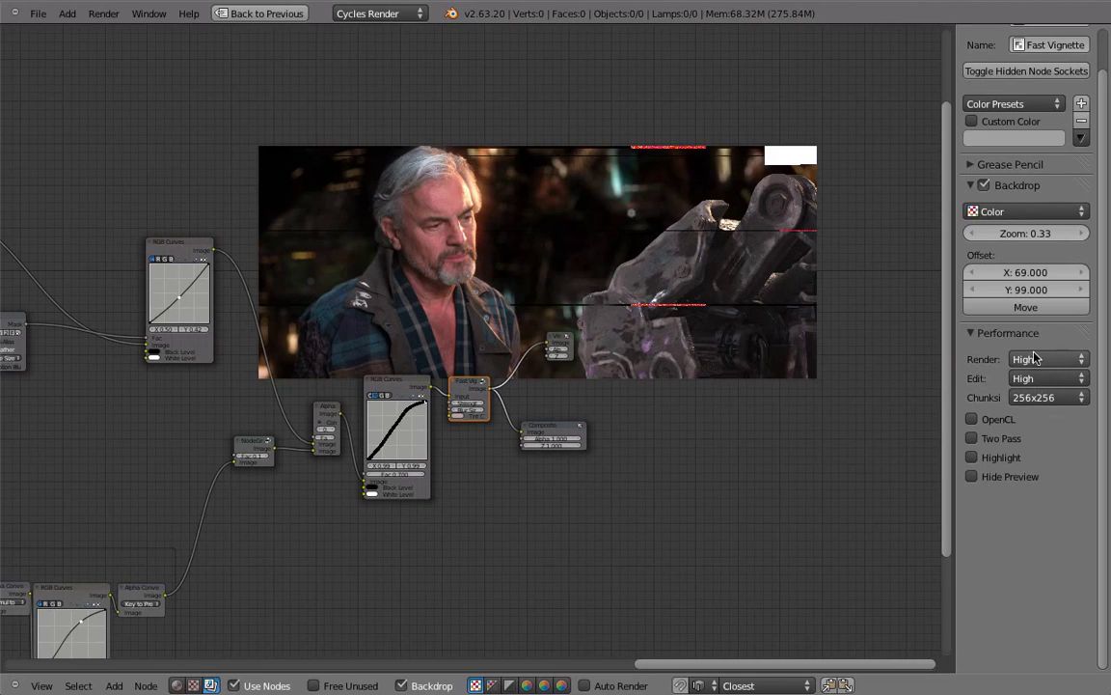
click(1019, 382)
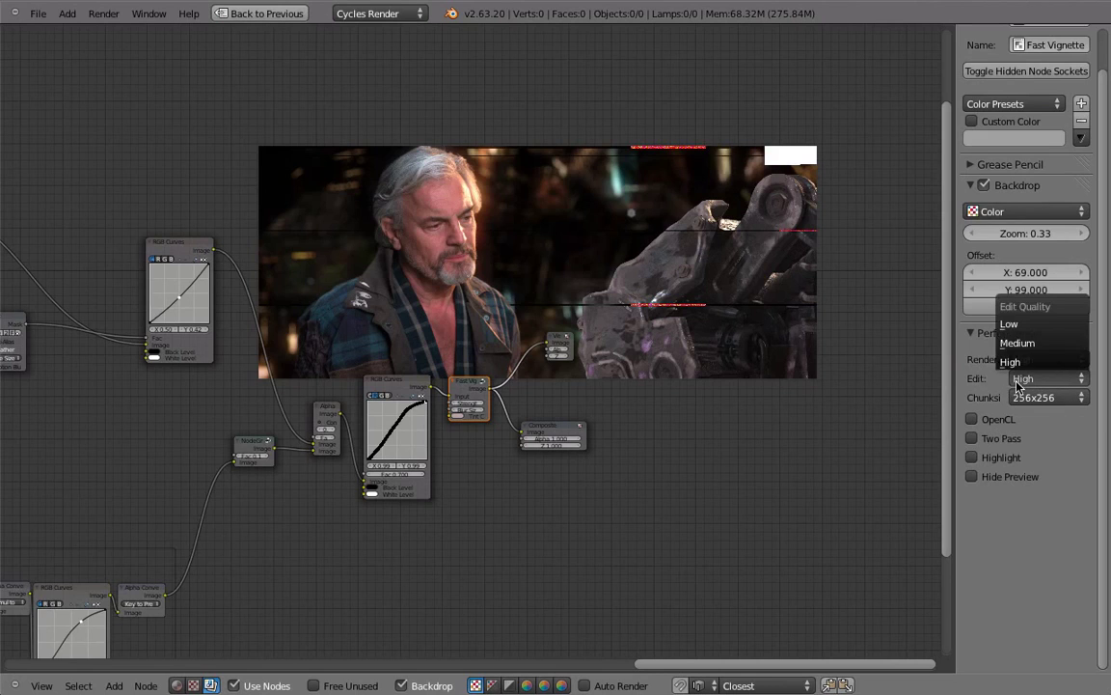
click(1013, 324)
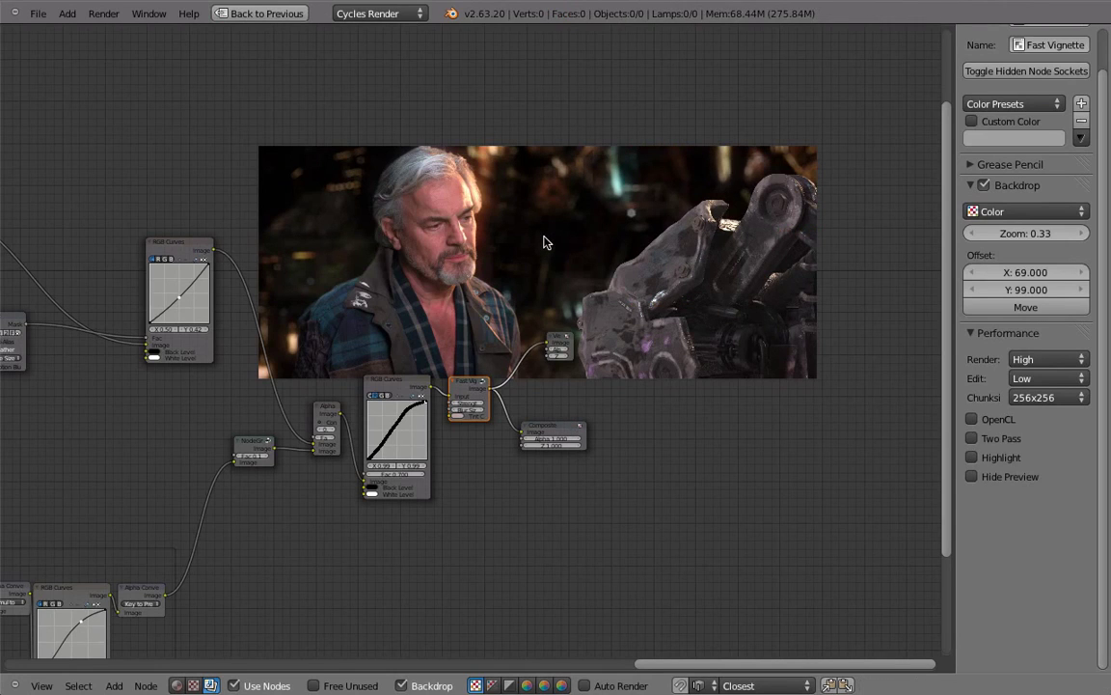
Examine the blurred background at Low quality in an enlarged backdrop, including the output of the RGB Curves node after the mask
key(alt+v)
key(alt+v)
key(alt+v)
key(alt+v)
key(alt+v)
key(alt+v)
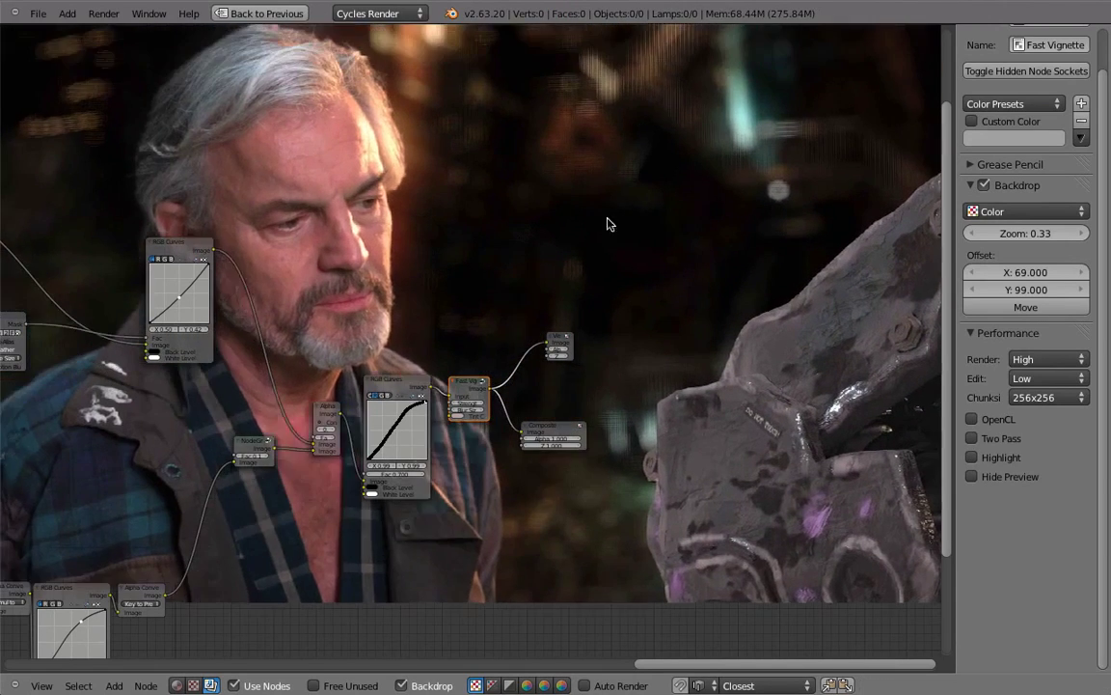
key(alt+v)
key(alt+v)
key(alt+v)
key(alt+v)
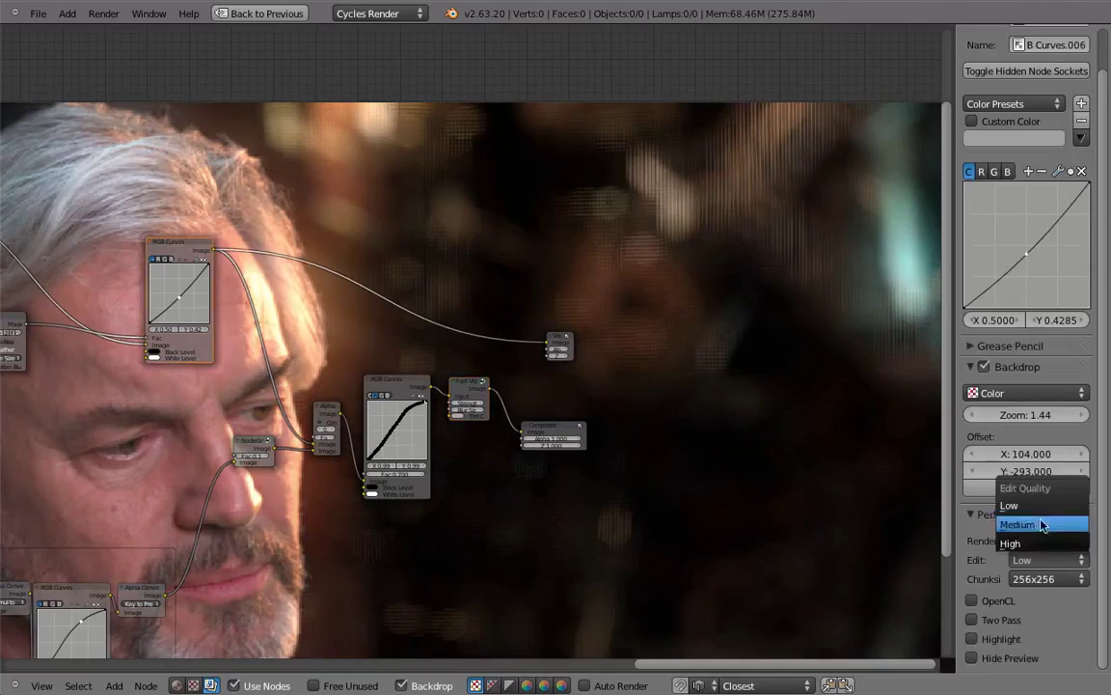
Raise the Edit quality to Medium, view the Fast Vignette result in the backdrop, and return the quality to High
click(1030, 526)
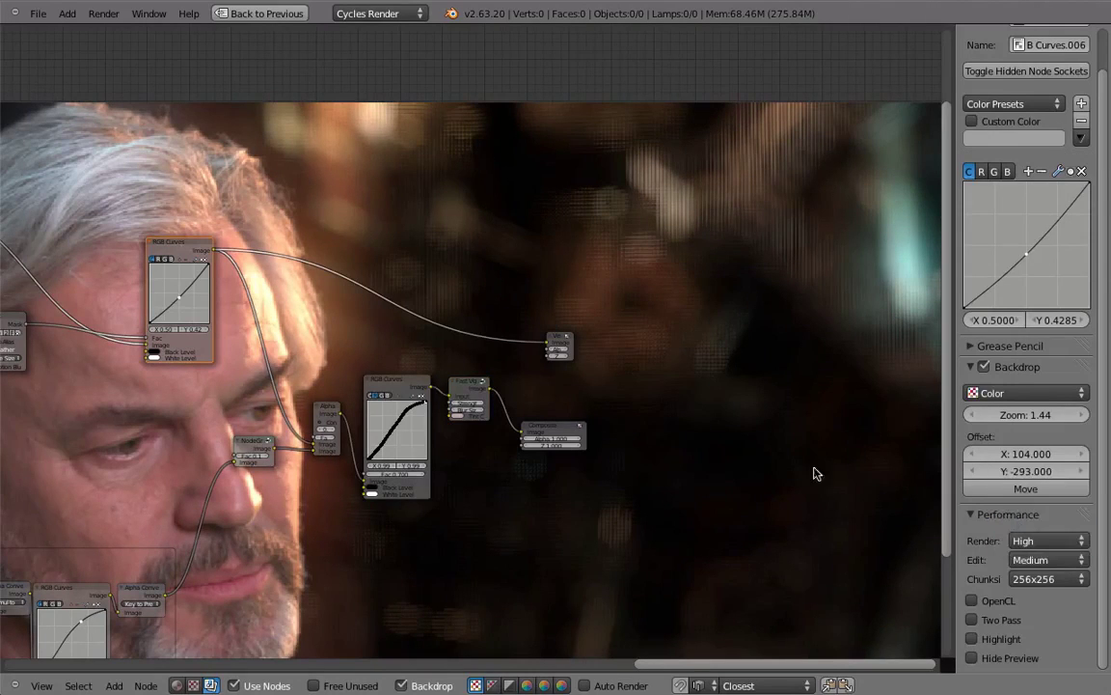
ctrl+shift+click(476, 391)
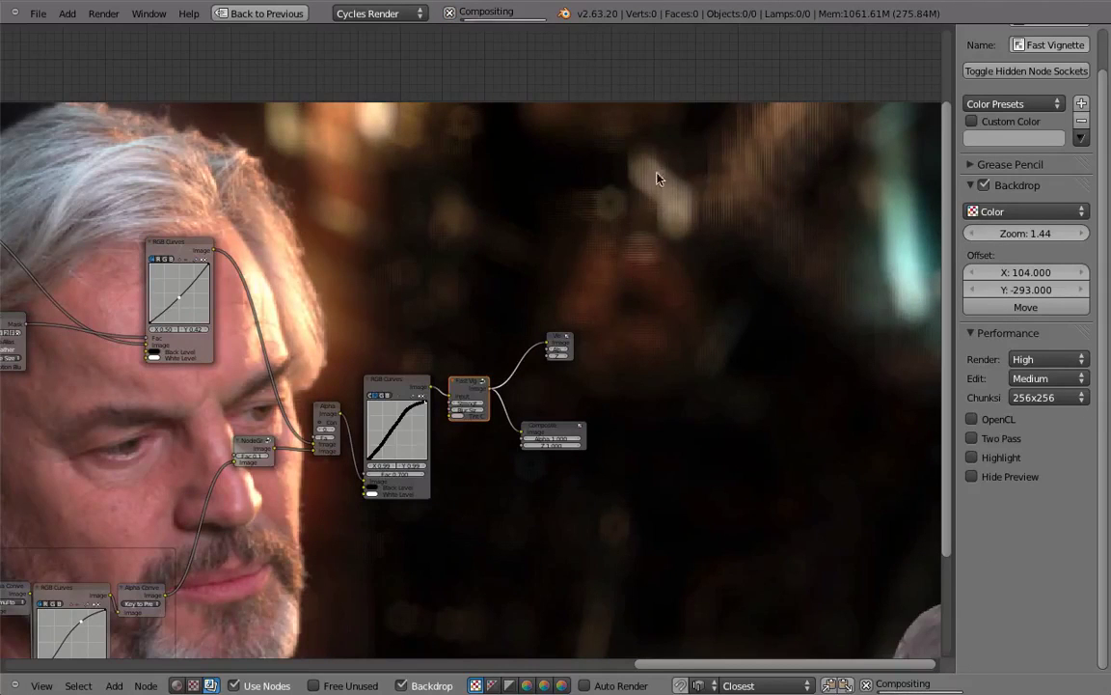
click(1042, 378)
click(1020, 361)
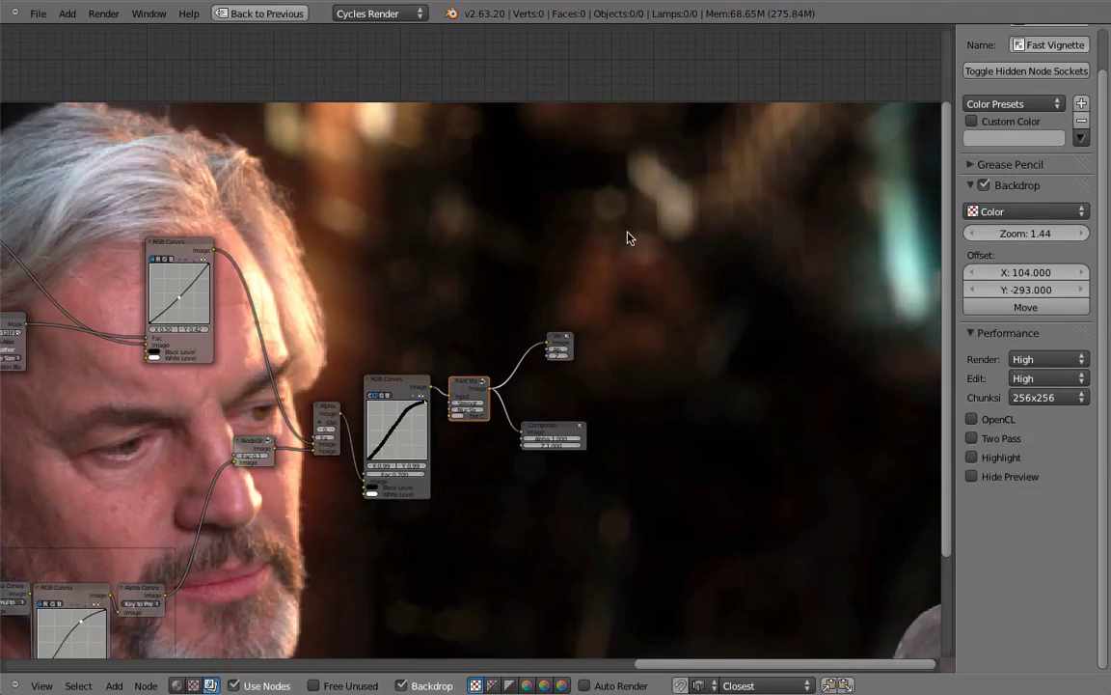
Lower the compositor's Chunksize to 128x128 and finally to 64x64
click(1038, 401)
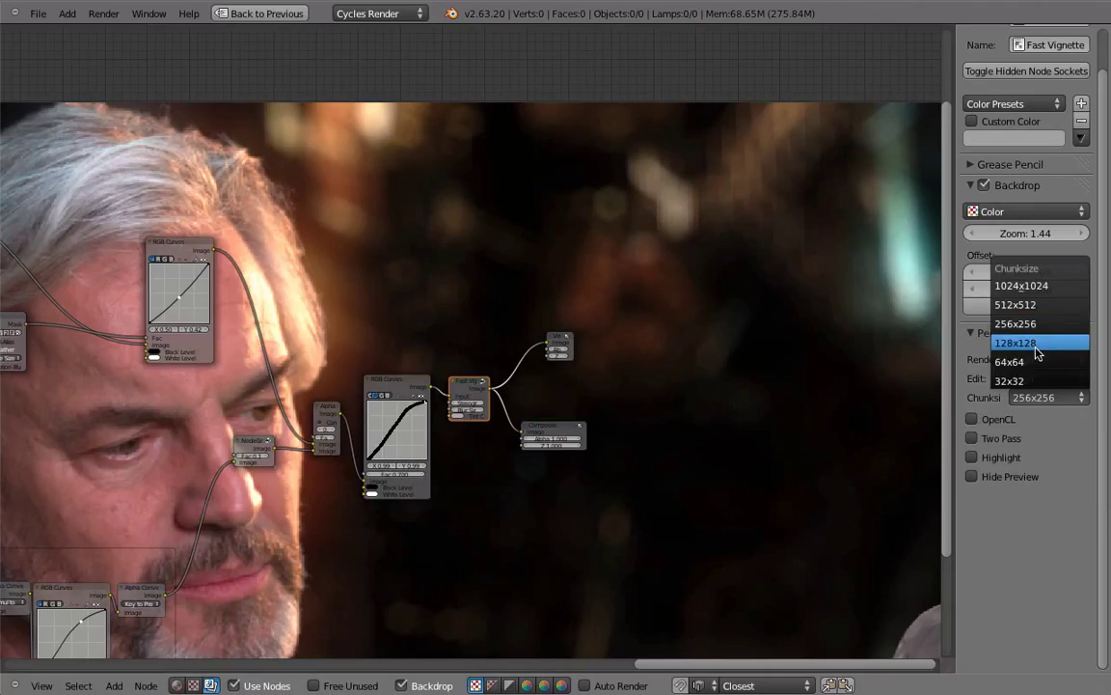
click(1036, 343)
click(1047, 397)
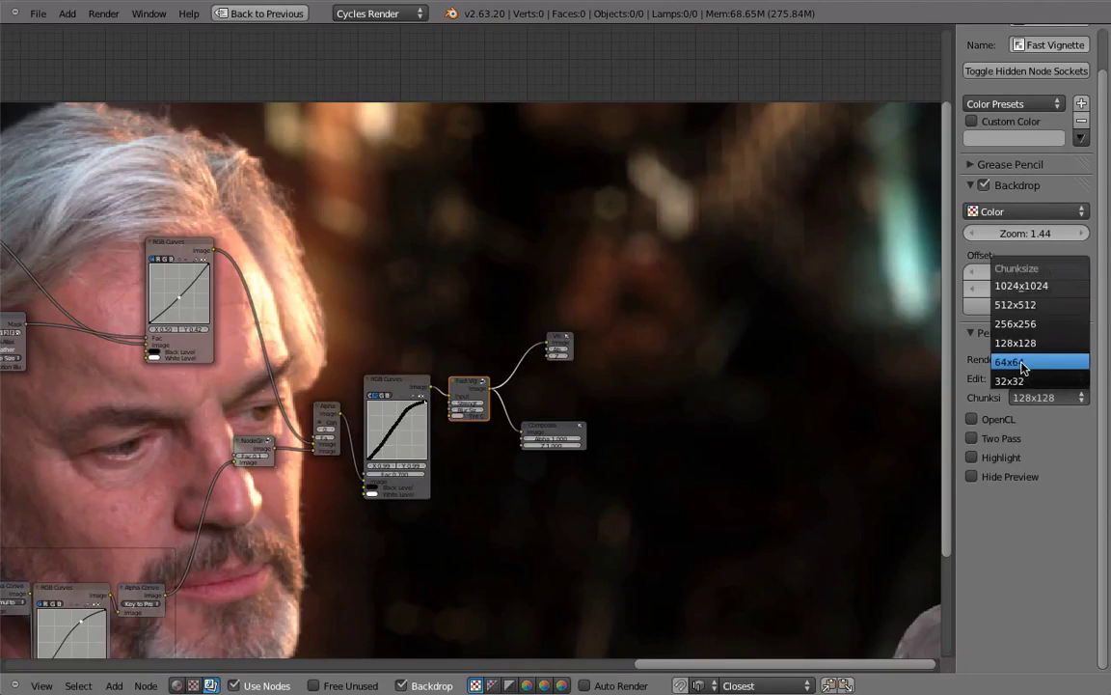
click(1023, 363)
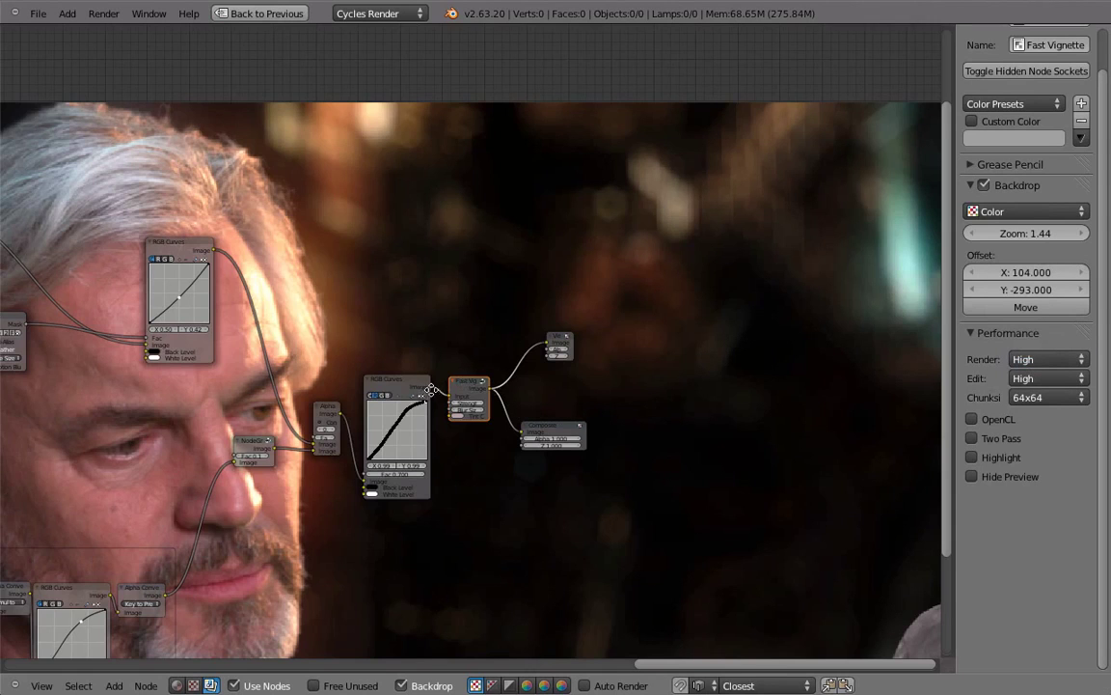
View the Robot frame's Defocus node in a reduced, repositioned backdrop and return to the Fast Vignette result
middle_drag(431, 390, 626, 355)
scroll(338, 439, down, 6)
scroll(275, 464, up, 1)
middle_drag(196, 503, 297, 468)
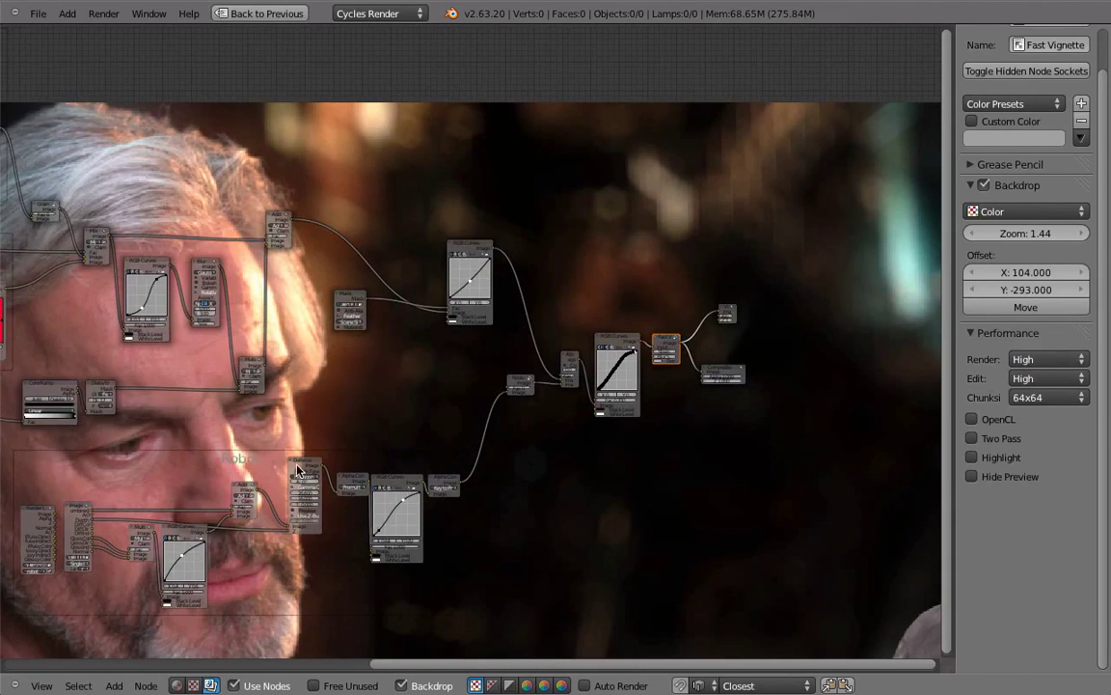
click(298, 470)
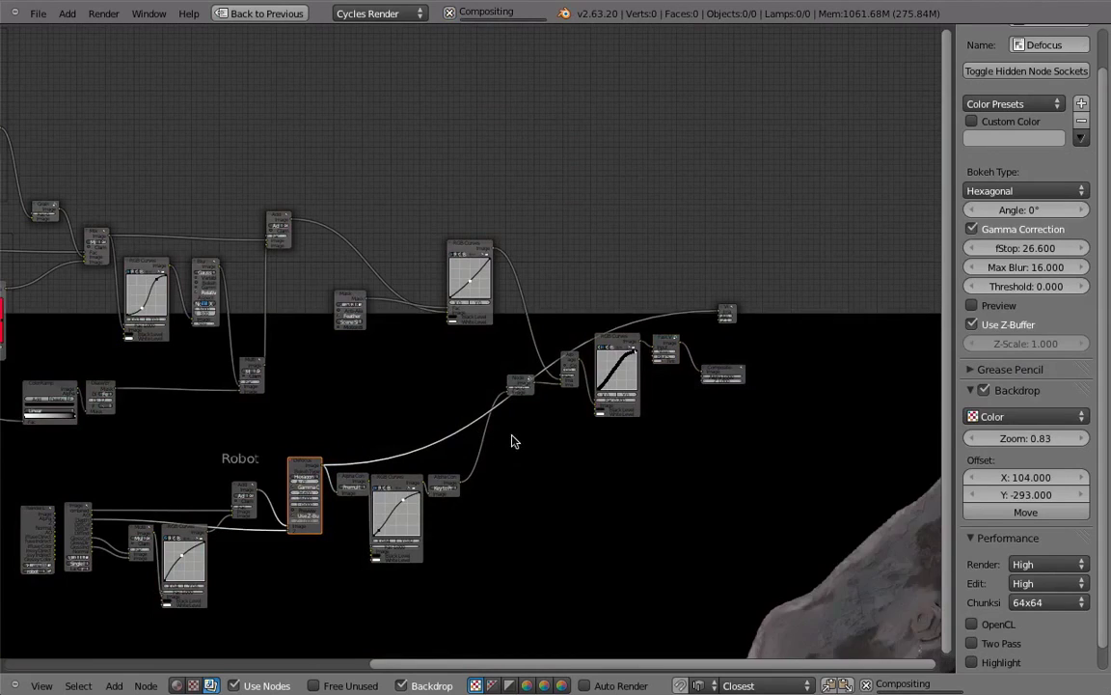
key(v)
key(v)
key(v)
alt+middle_drag(595, 509, 572, 307)
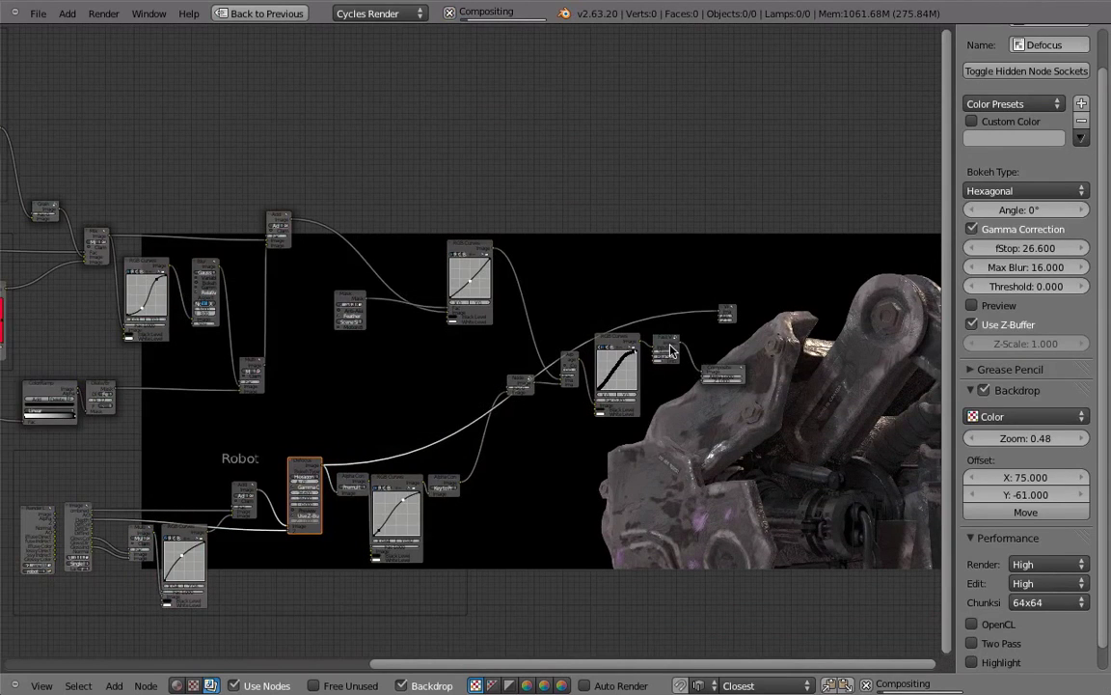
click(669, 349)
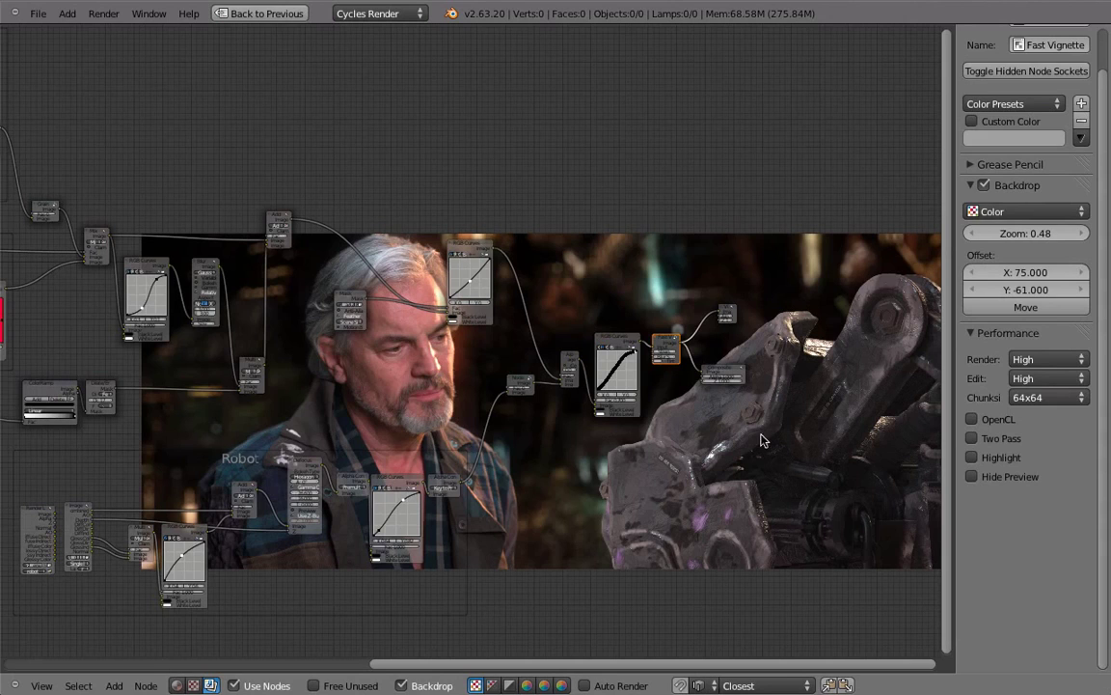
Enable Highlight and view the RGB Curves node after the mask in the backdrop, with the whole node tree in view
click(972, 459)
middle_drag(387, 454, 597, 457)
scroll(492, 433, down, 8)
middle_drag(437, 386, 483, 243)
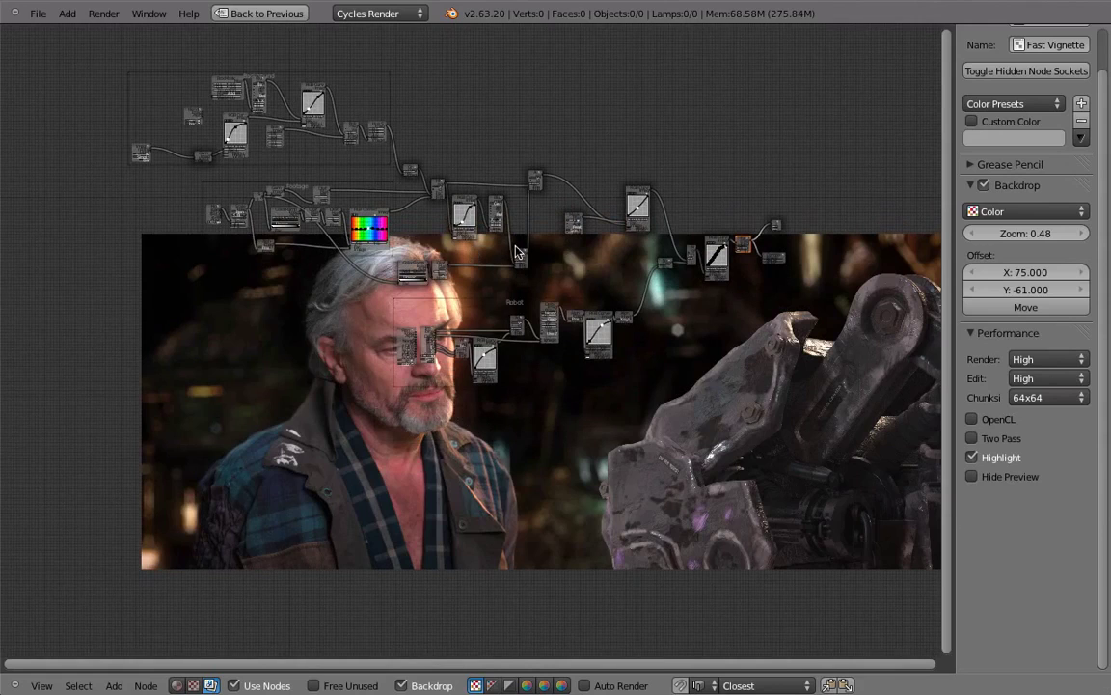
click(637, 200)
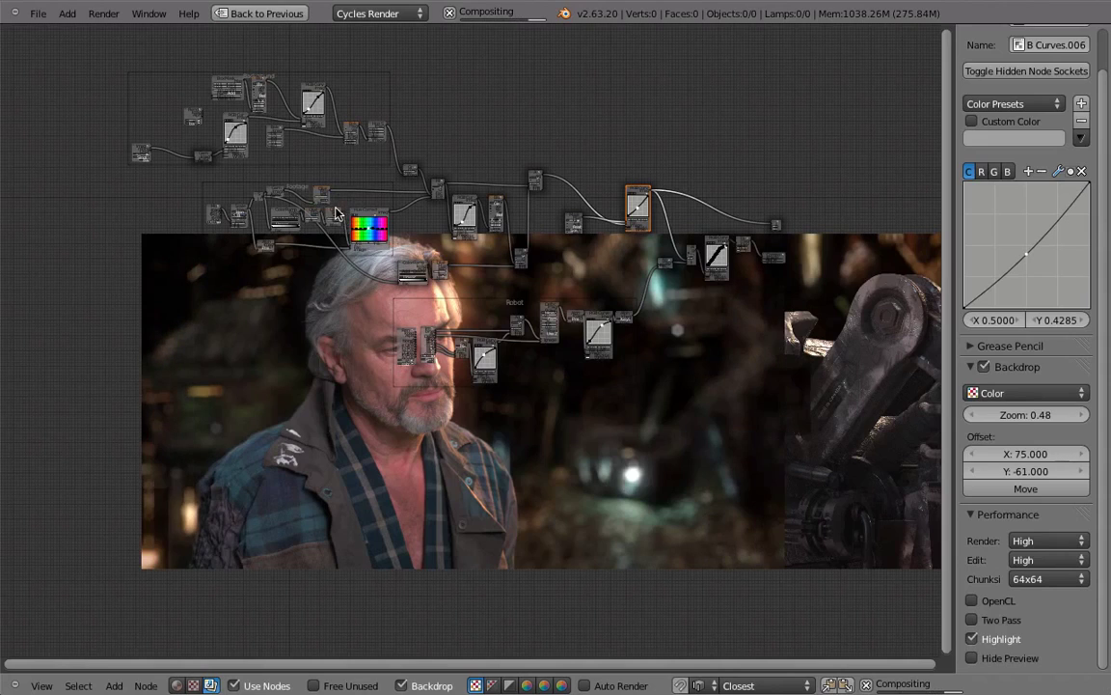
Enable the compositor's OpenCL option and turn it back off
scroll(337, 212, up, 1)
scroll(339, 199, up, 1)
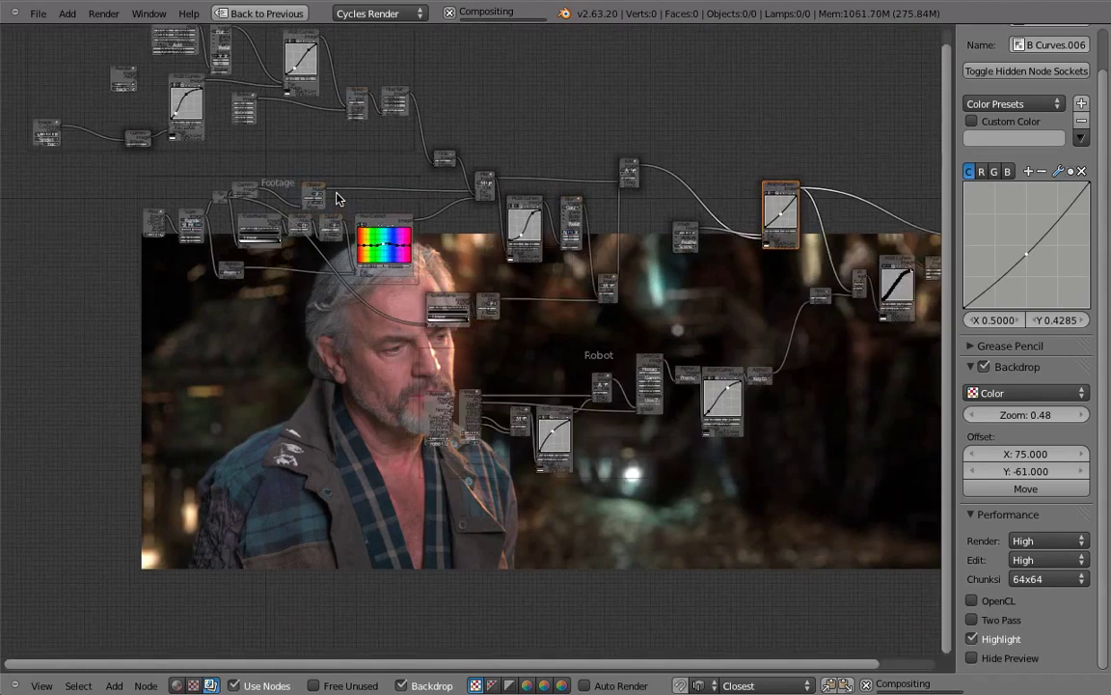
key(Tab)
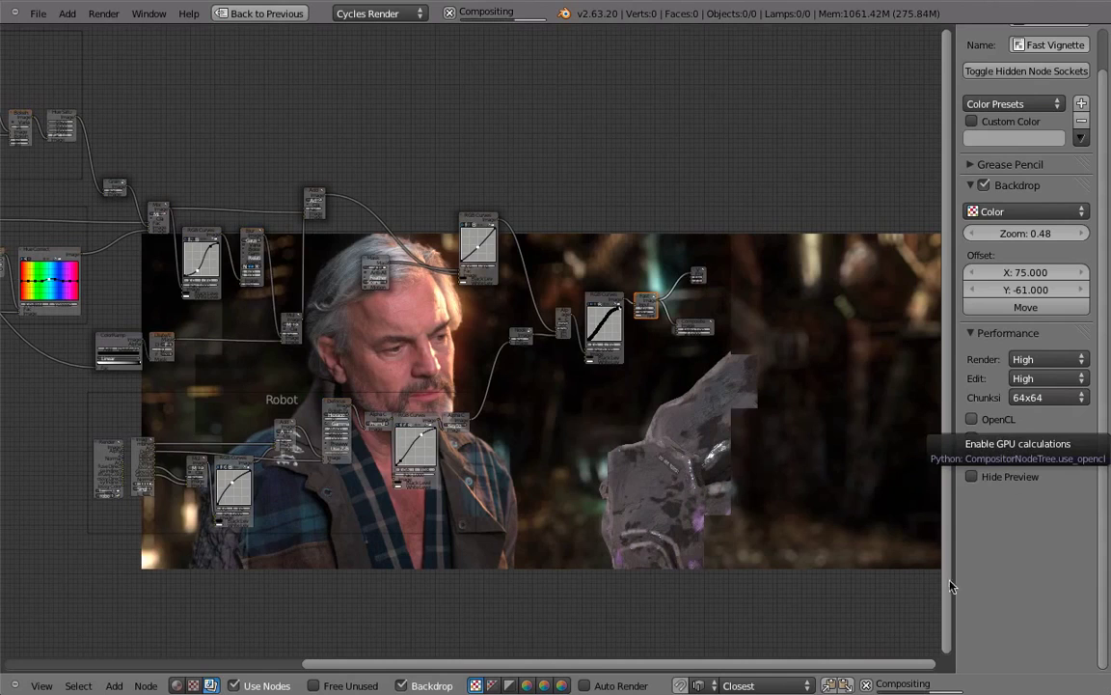
click(982, 421)
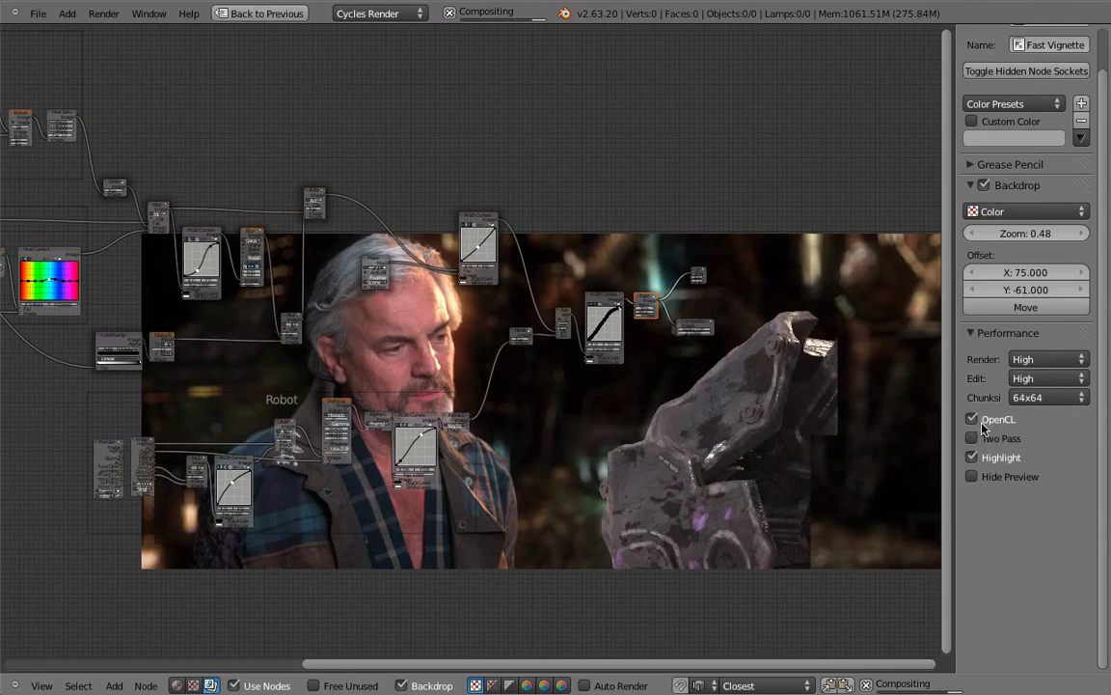
click(983, 422)
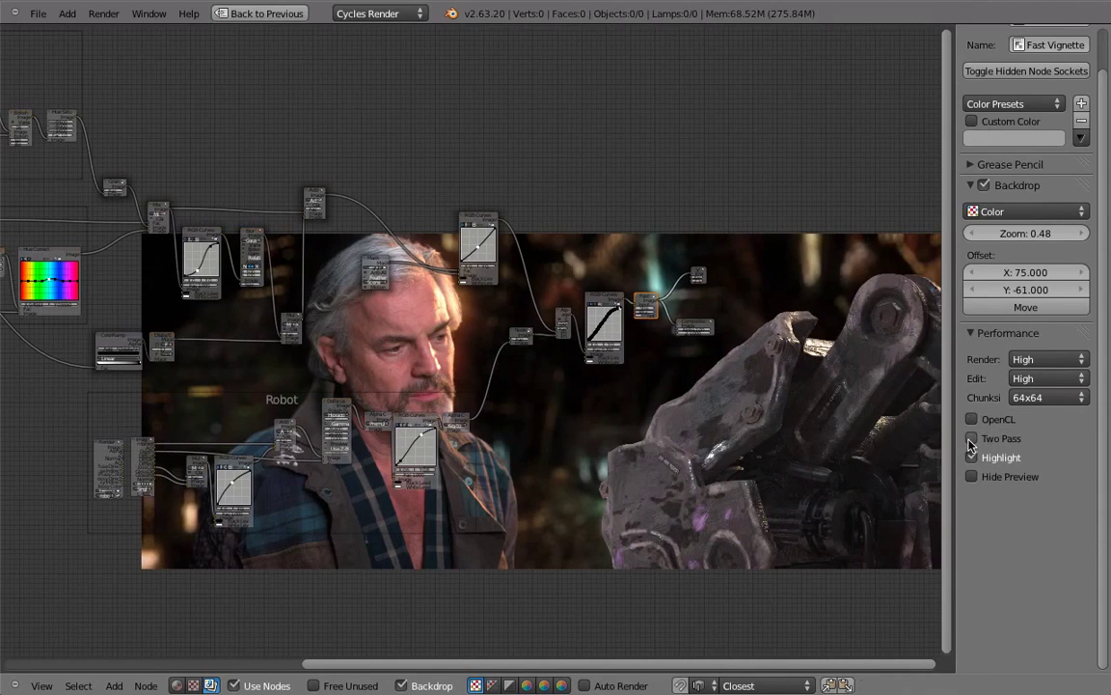
Enable Two Pass for the compositor and recalculate the Fast Vignette result in the backdrop
click(971, 439)
middle_drag(473, 463, 623, 442)
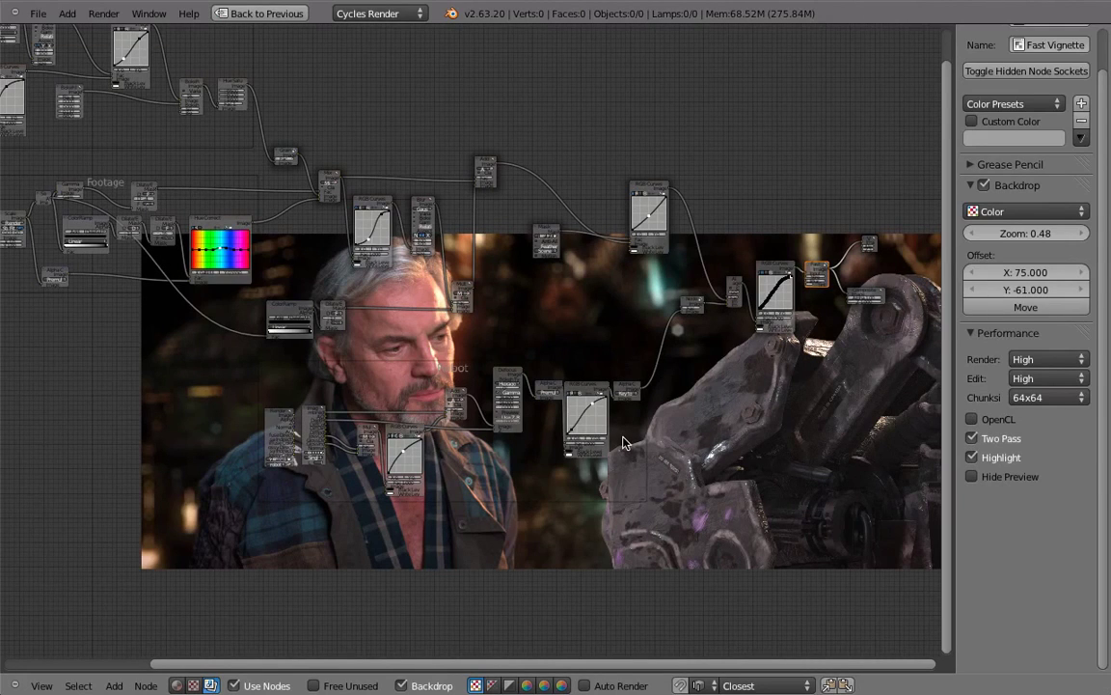
middle_drag(292, 261, 338, 264)
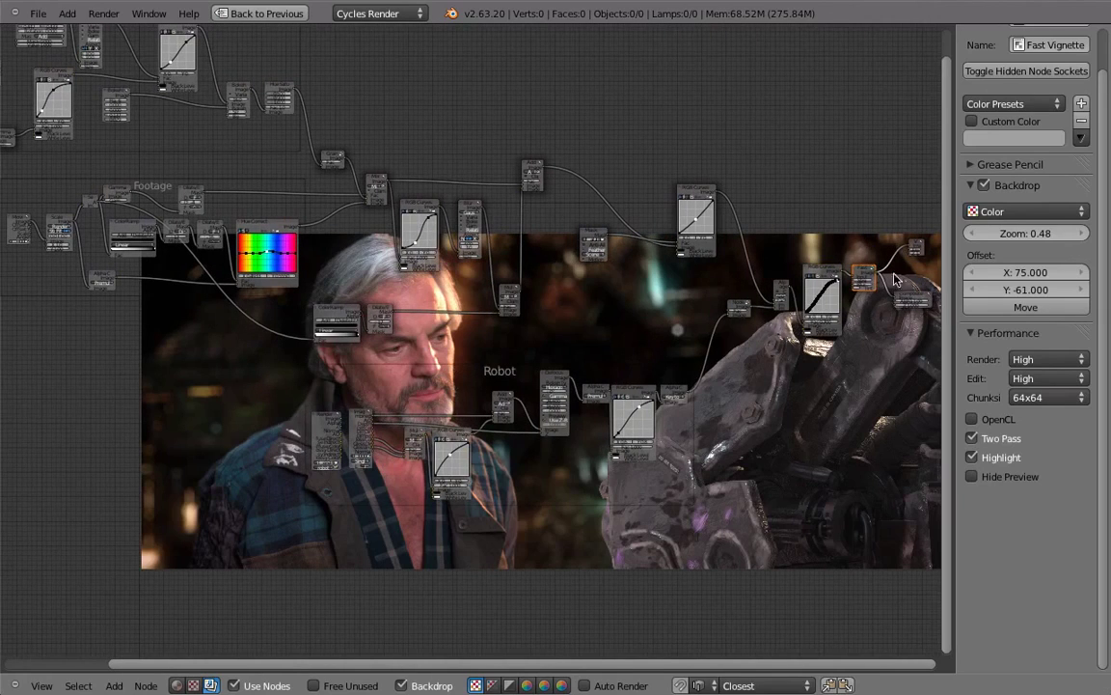
ctrl+shift+click(864, 277)
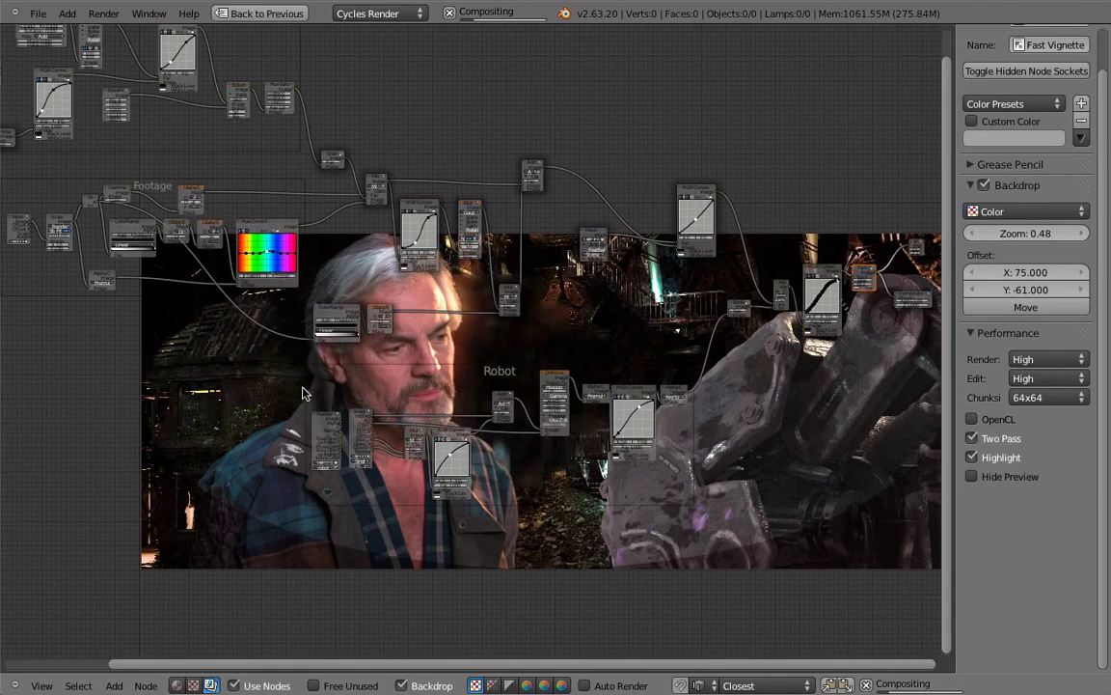
Bring up the Color category of nodes to add between the Background and Footage frames
scroll(205, 237, up, 5)
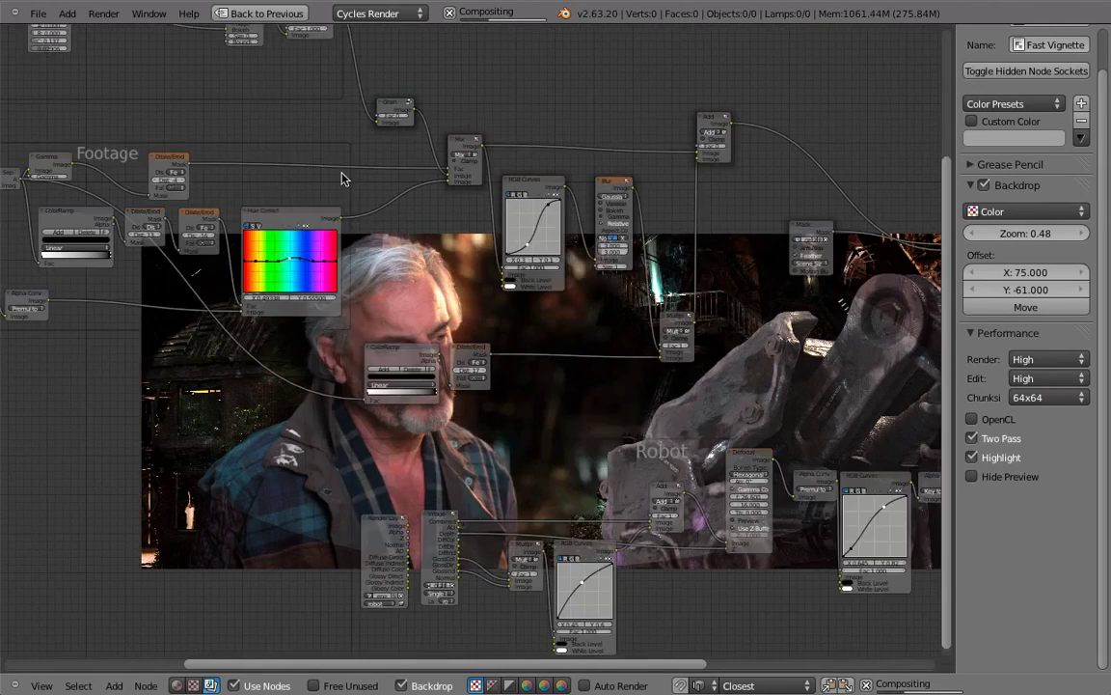
key(shift+a)
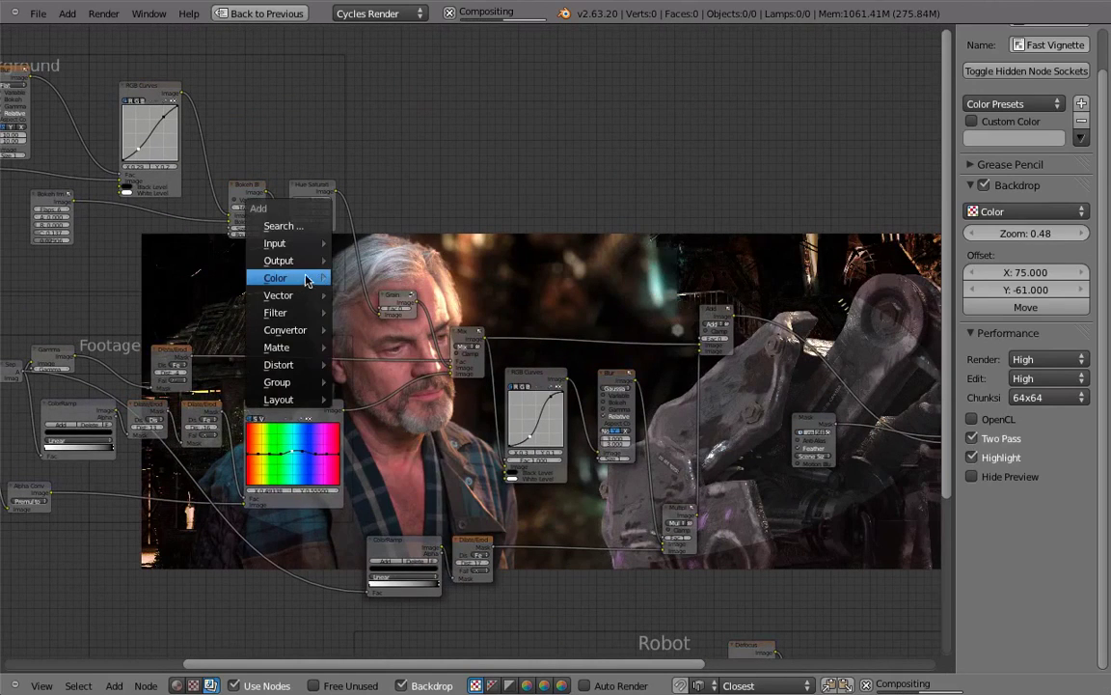
Add an RGB Curves node and insert it on the link between Hue Saturation and Grain in the background chain
mouse_move(318, 277)
click(407, 278)
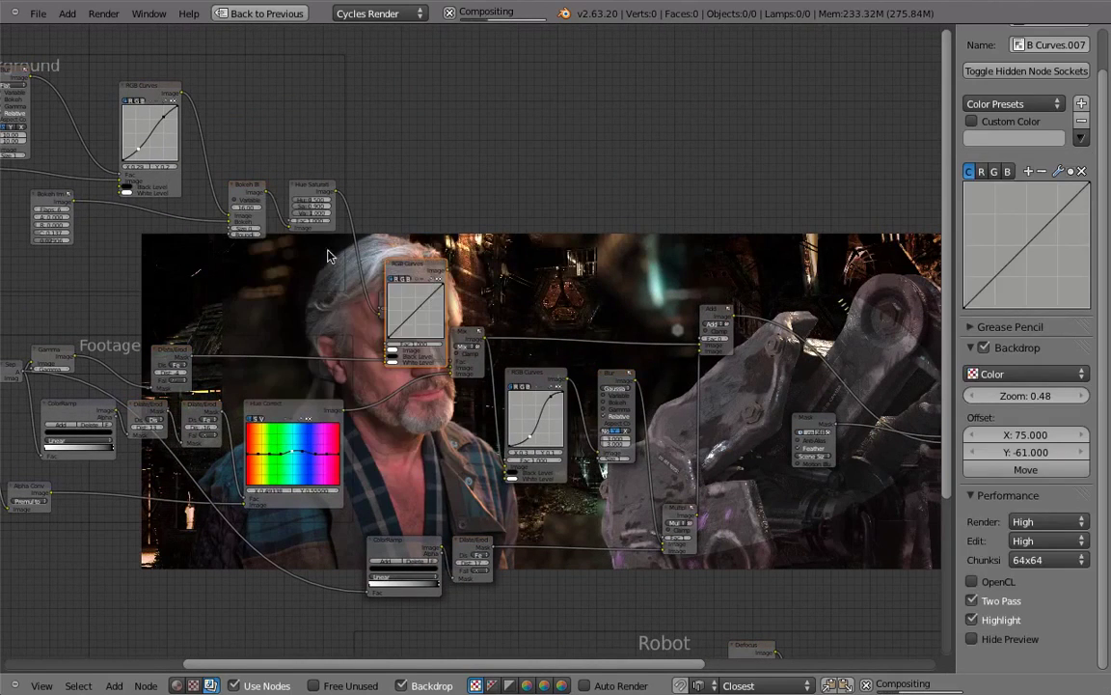
click(350, 229)
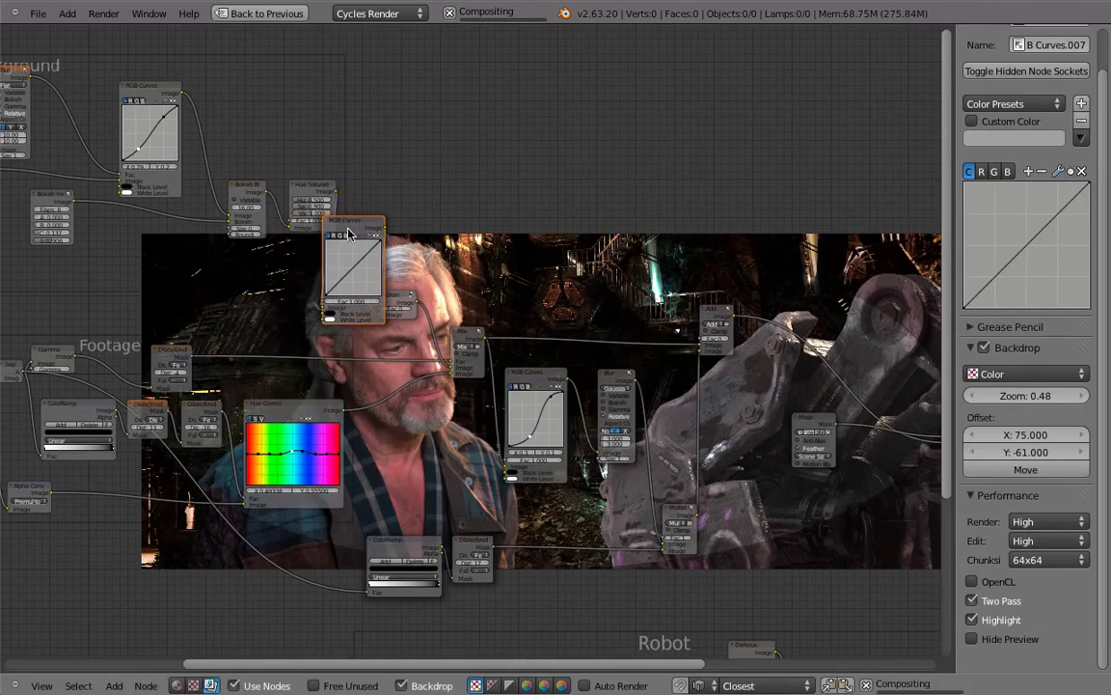
Bend the new background RGB Curves into a wave, with points at about X 0.63, Y 0.31 and X 0.22, Y 0.97
click(340, 268)
drag(340, 267, 335, 262)
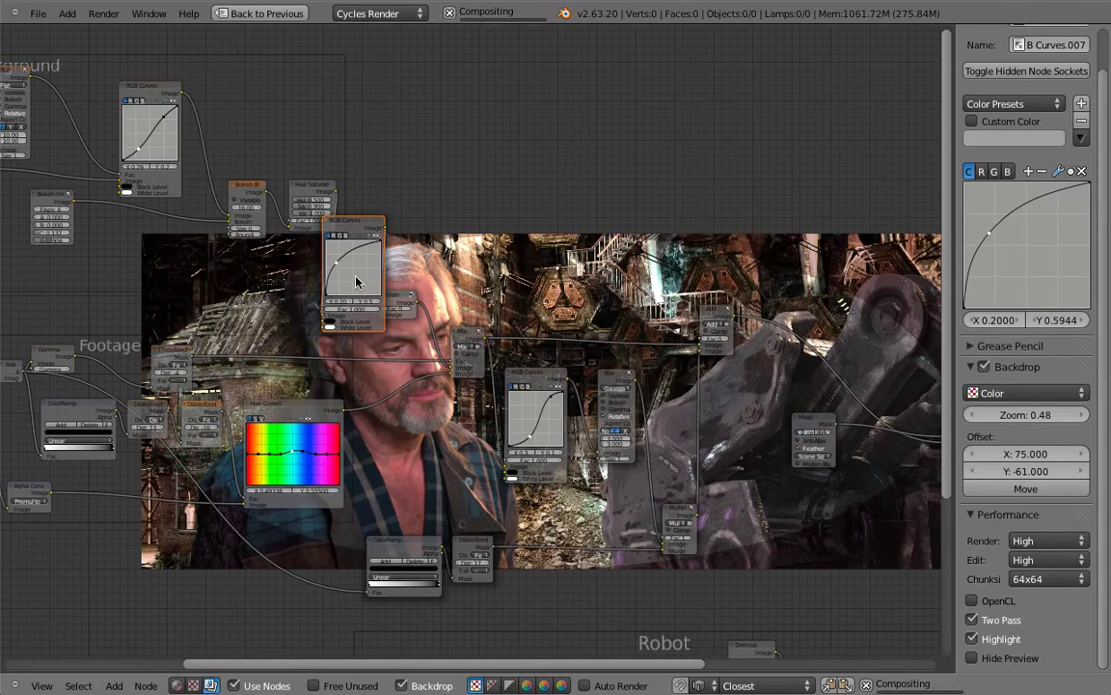
drag(338, 262, 365, 282)
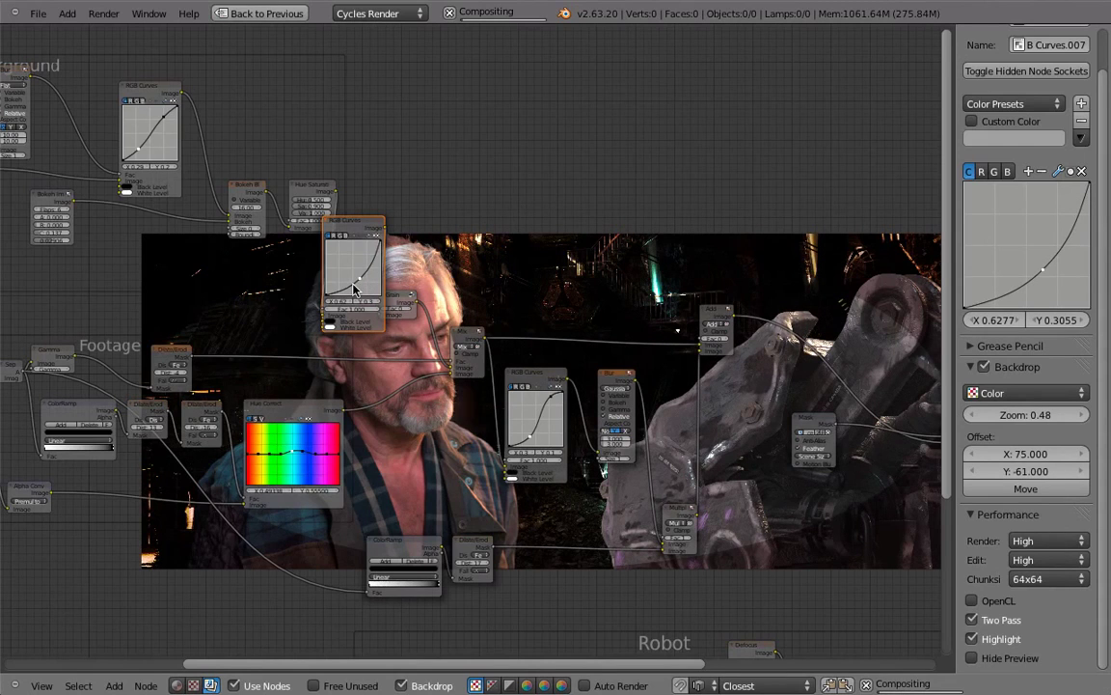
drag(331, 287, 343, 234)
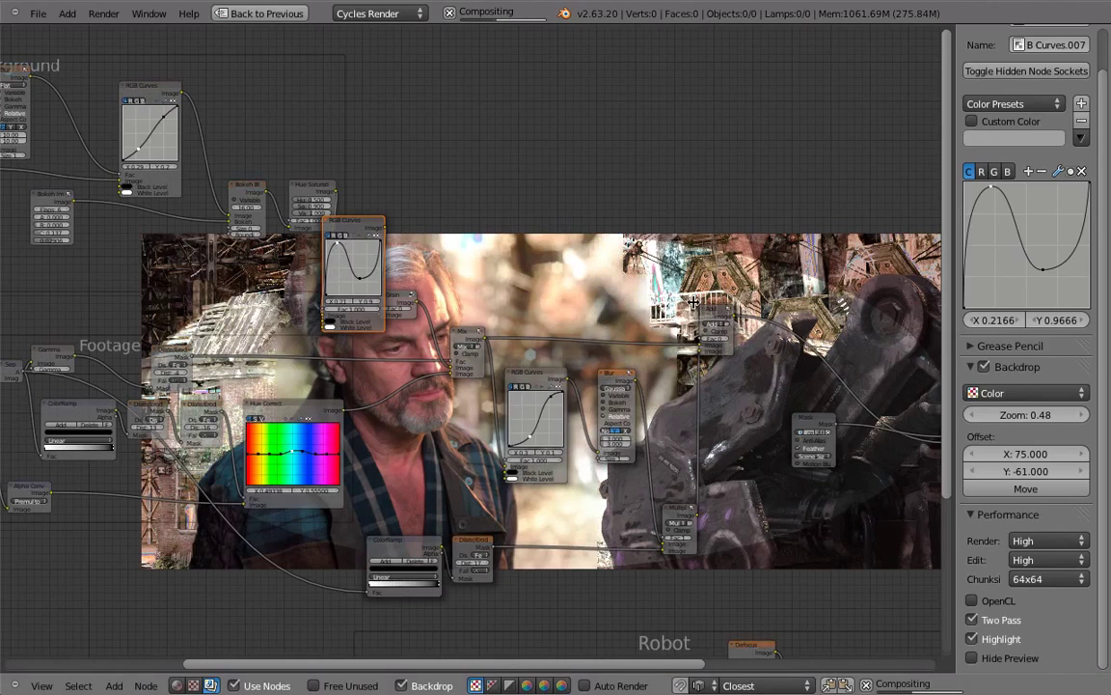
Move the Composite node up nearer to Fast Vignette and cut the link between the two nodes
middle_drag(836, 415, 453, 354)
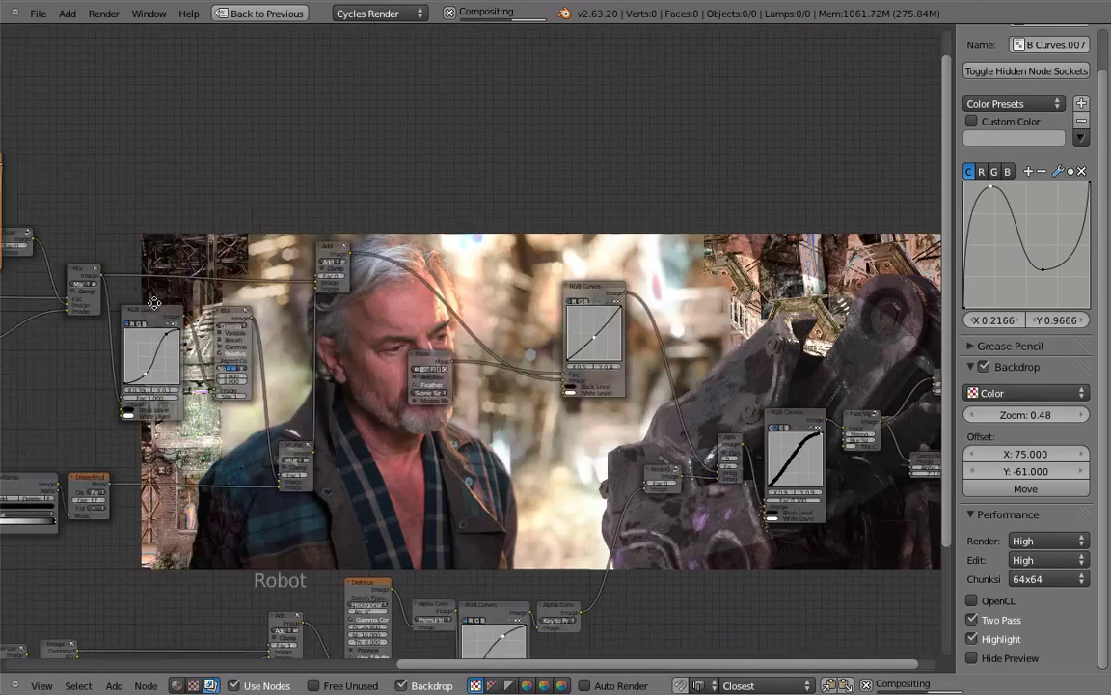
middle_drag(801, 449, 524, 401)
scroll(627, 434, up, 7)
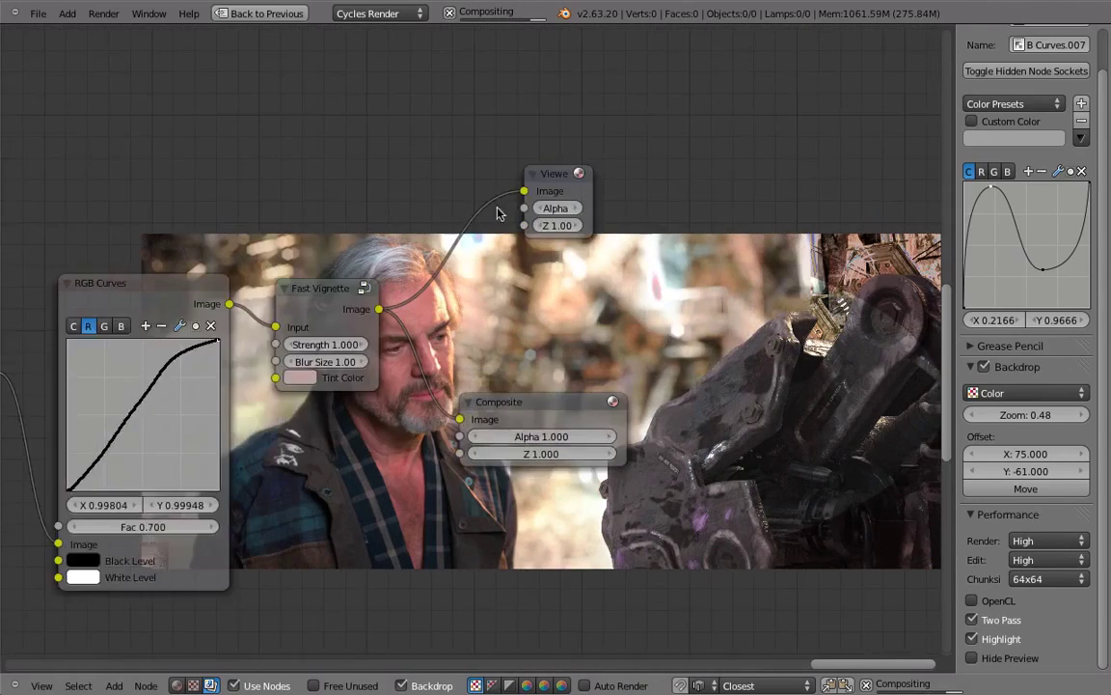
drag(543, 468, 573, 368)
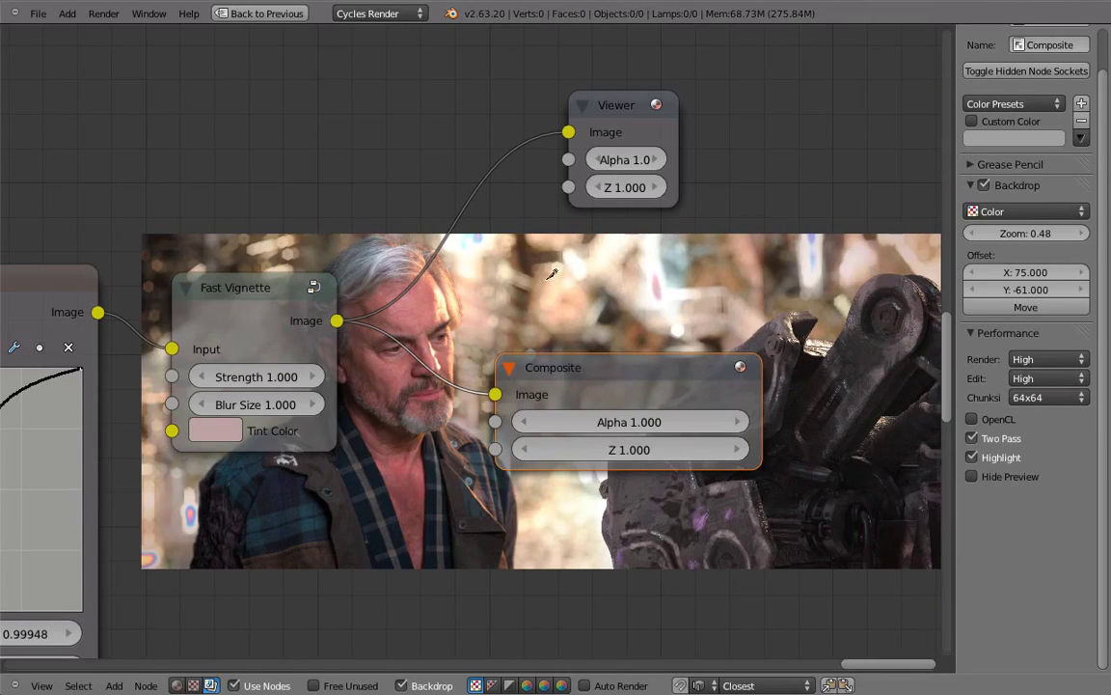
ctrl+right_drag(400, 422, 396, 421)
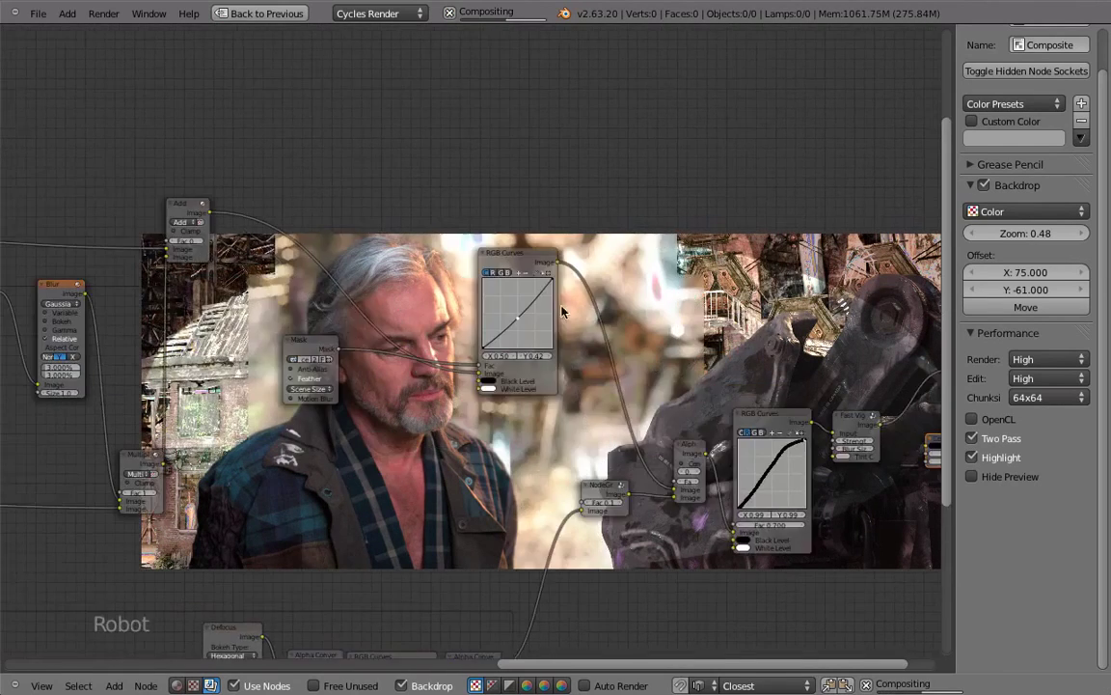
Connect the Grain group's output to the Viewer to preview the background chain in the backdrop
middle_drag(741, 218, 255, 201)
middle_drag(311, 137, 452, 232)
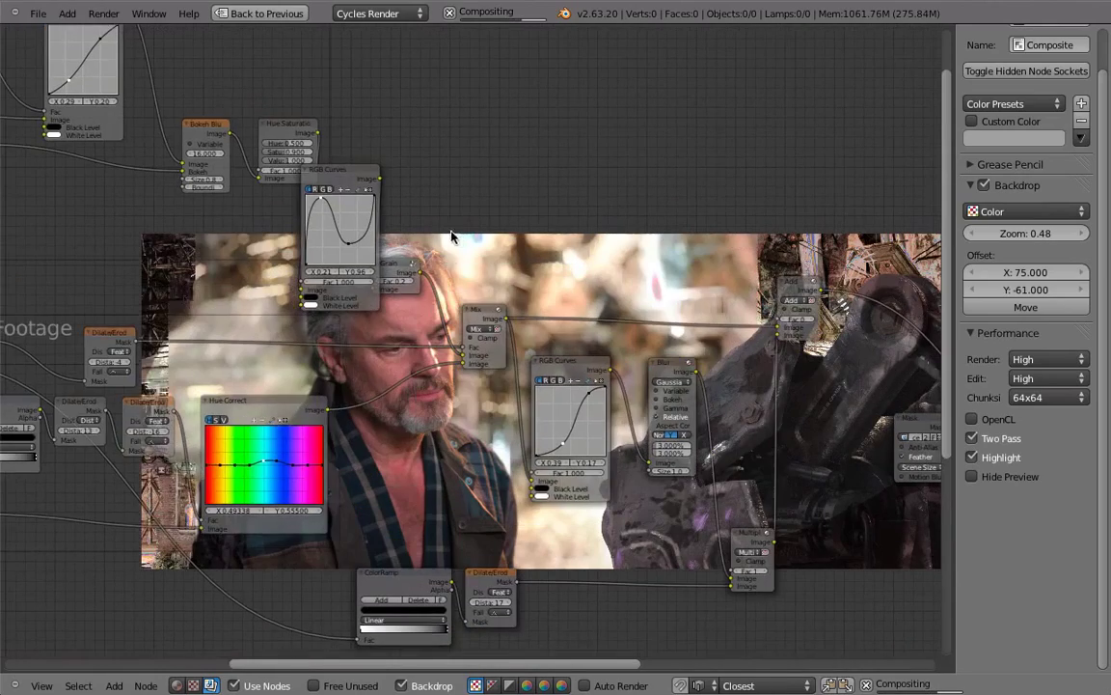
ctrl+shift+click(404, 269)
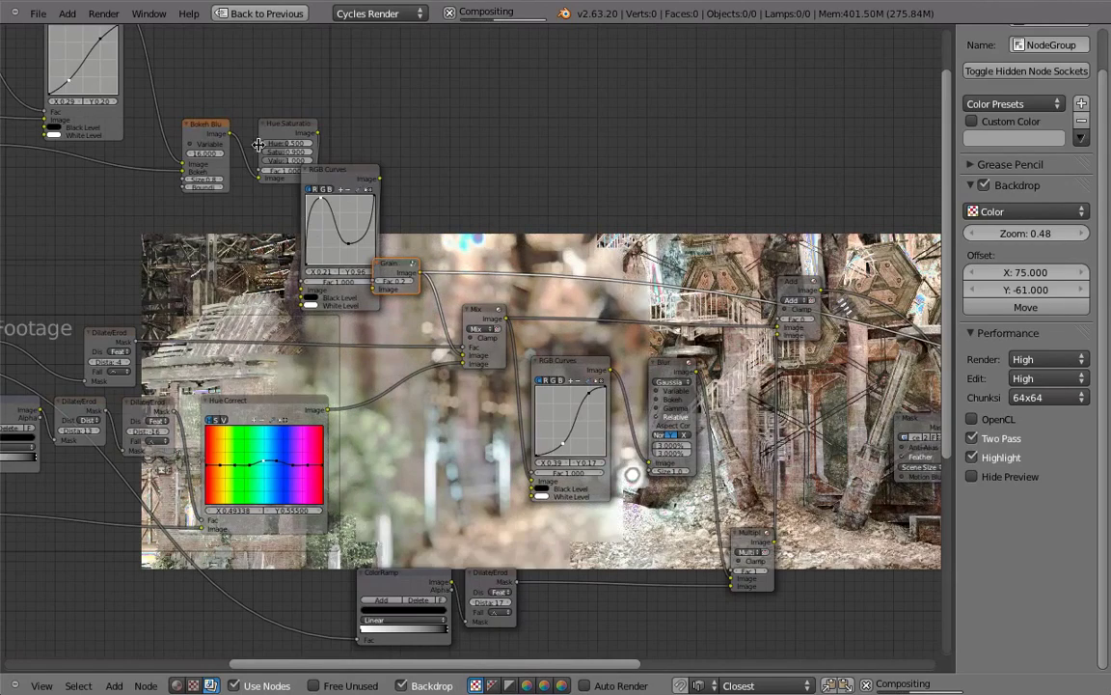
Move the Grain node clear of the overlapping RGB Curves node in the background chain
middle_drag(258, 145, 490, 280)
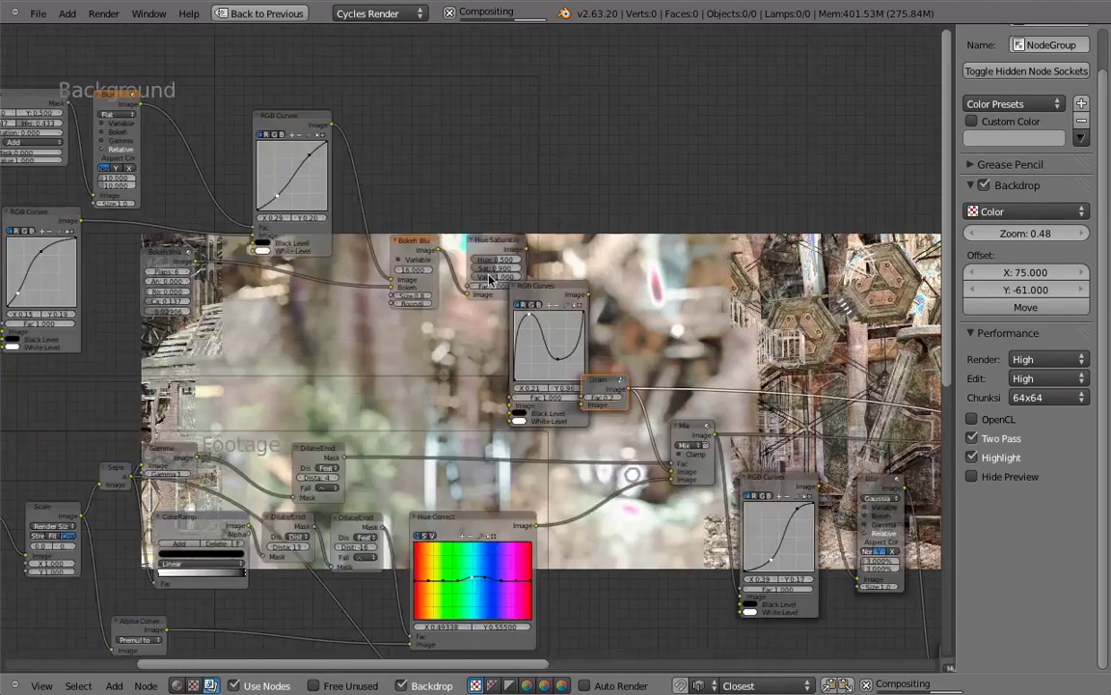
scroll(490, 280, down, 2)
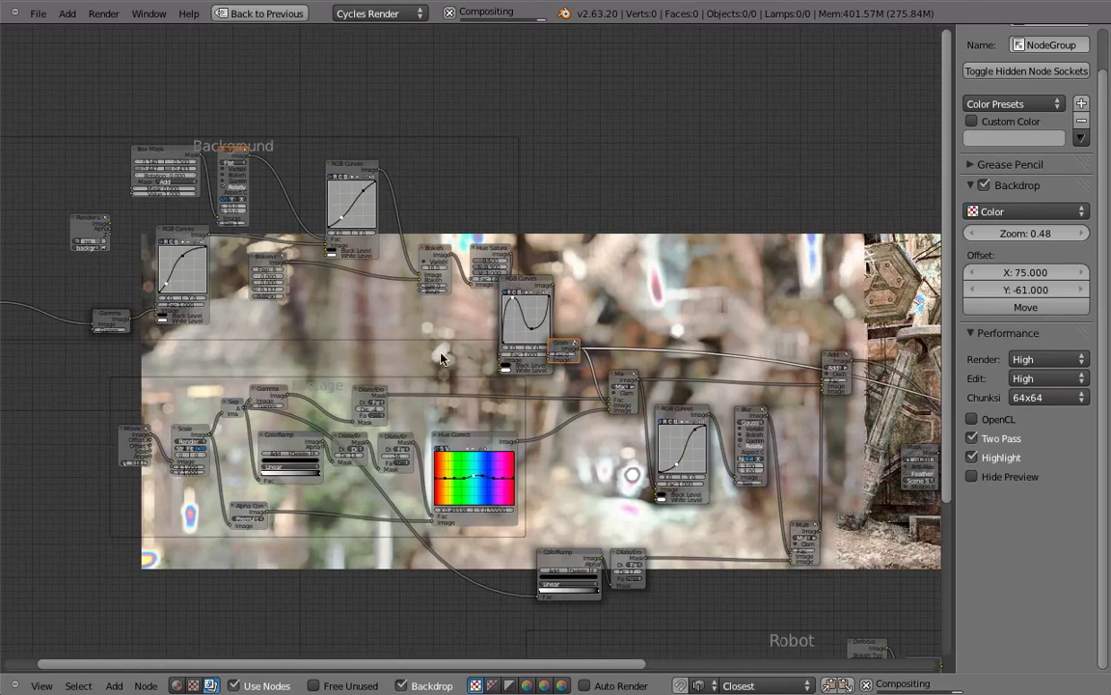
drag(568, 348, 597, 322)
Connect the background Image input node directly to the Viewer to preview the unprocessed background layer
scroll(659, 333, down, 4)
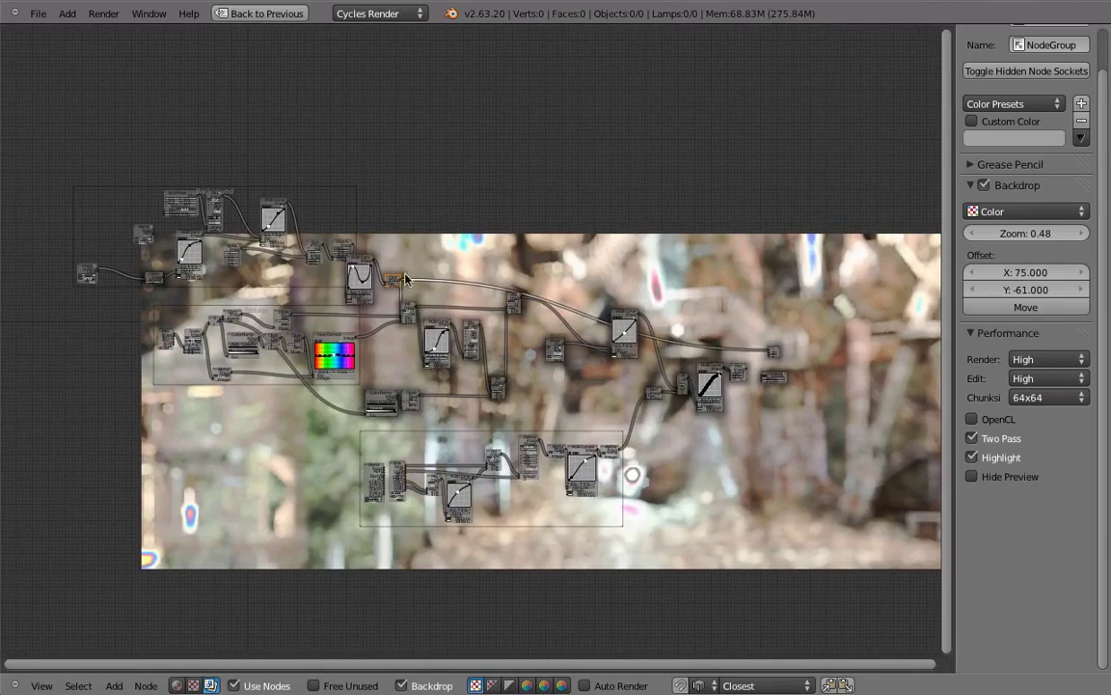
scroll(206, 212, up, 1)
scroll(123, 258, up, 1)
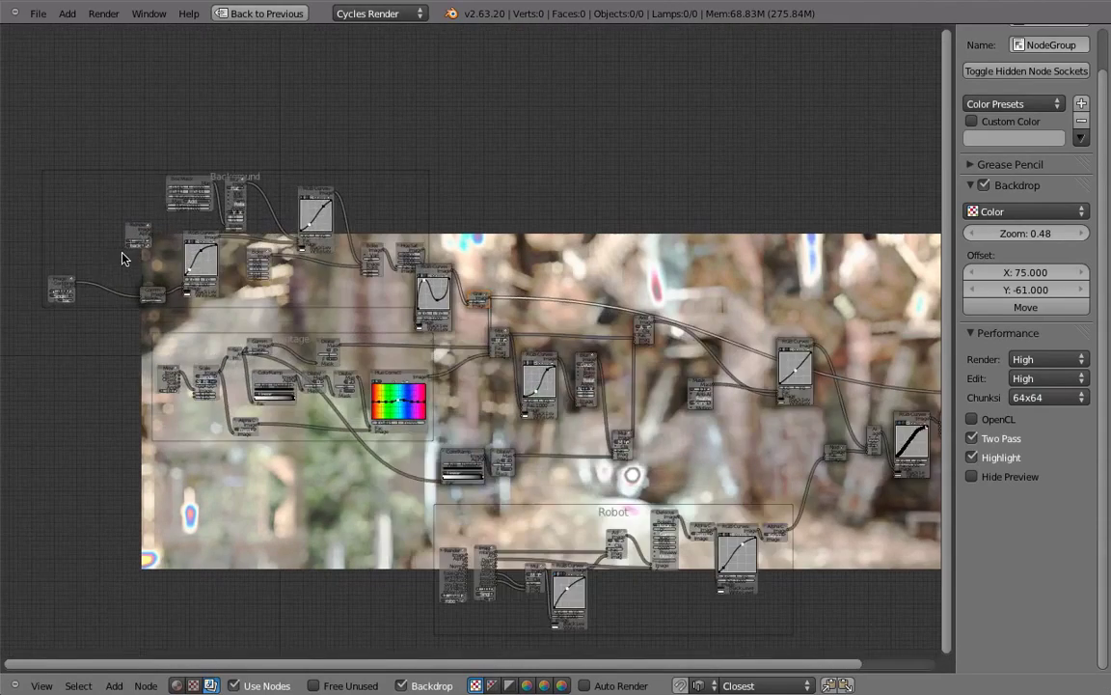
ctrl+shift+click(60, 290)
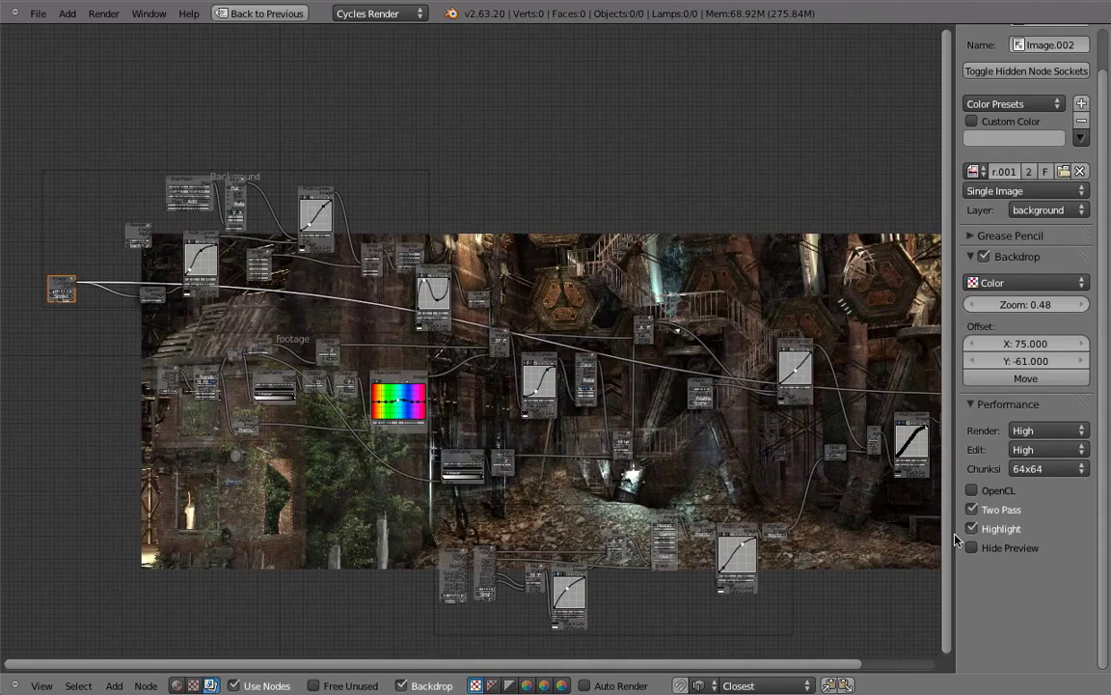
Examine the node tree from the background image input through the footage chain to the Viewer and Composite outputs
ctrl+scroll(569, 316, right, 5)
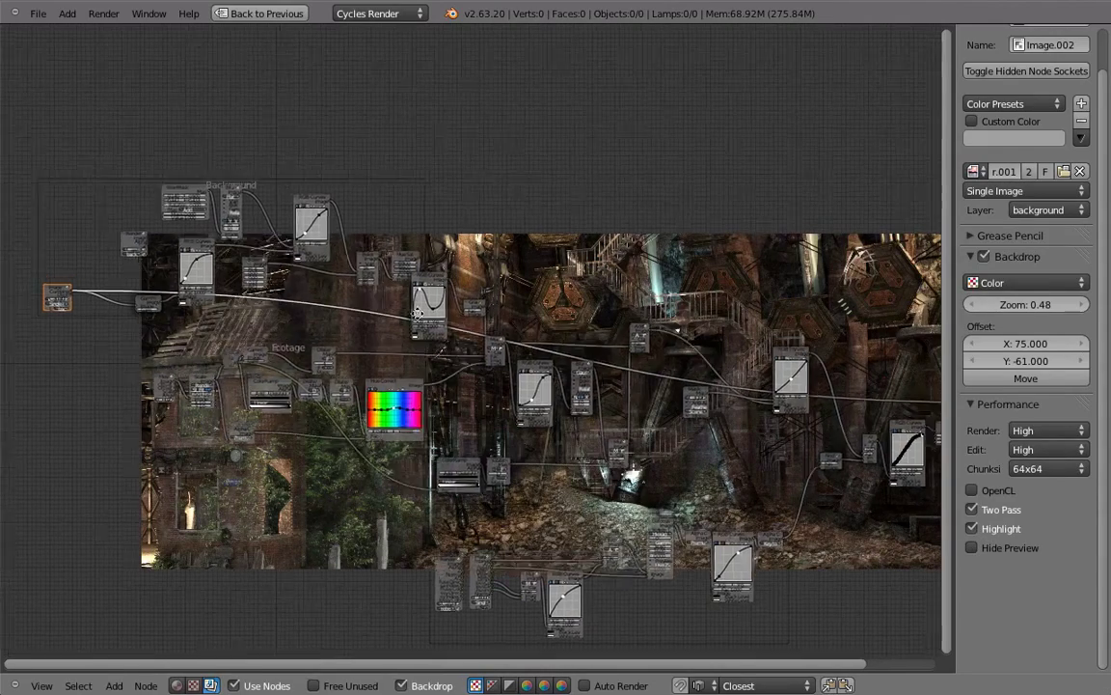
scroll(829, 454, up, 3)
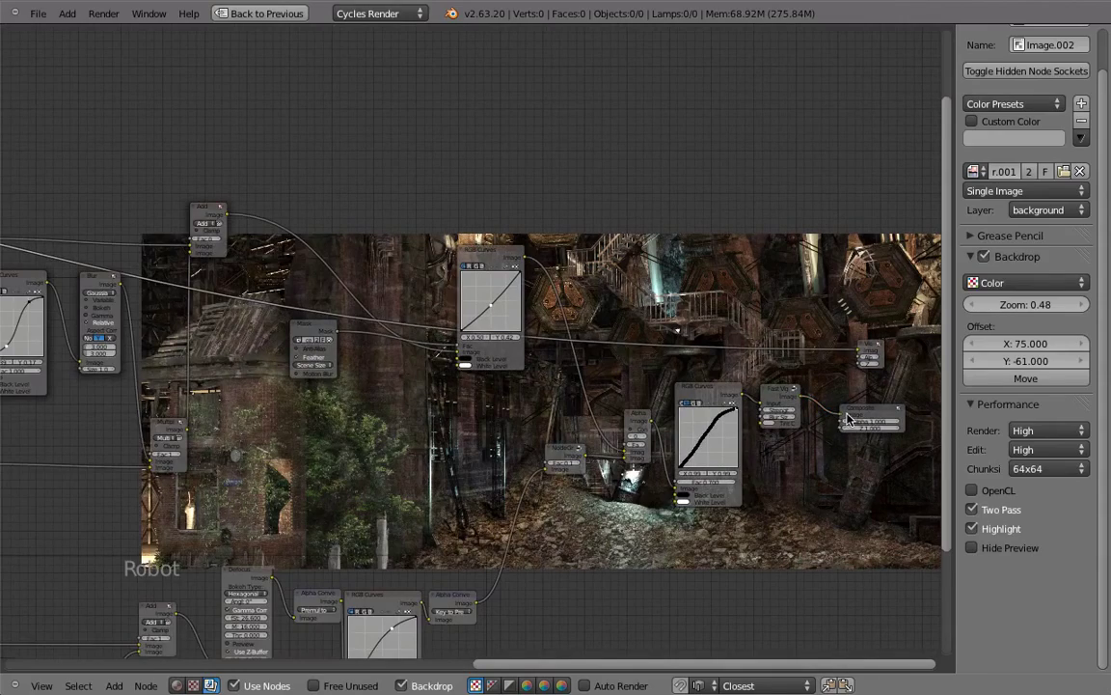
scroll(415, 309, down, 4)
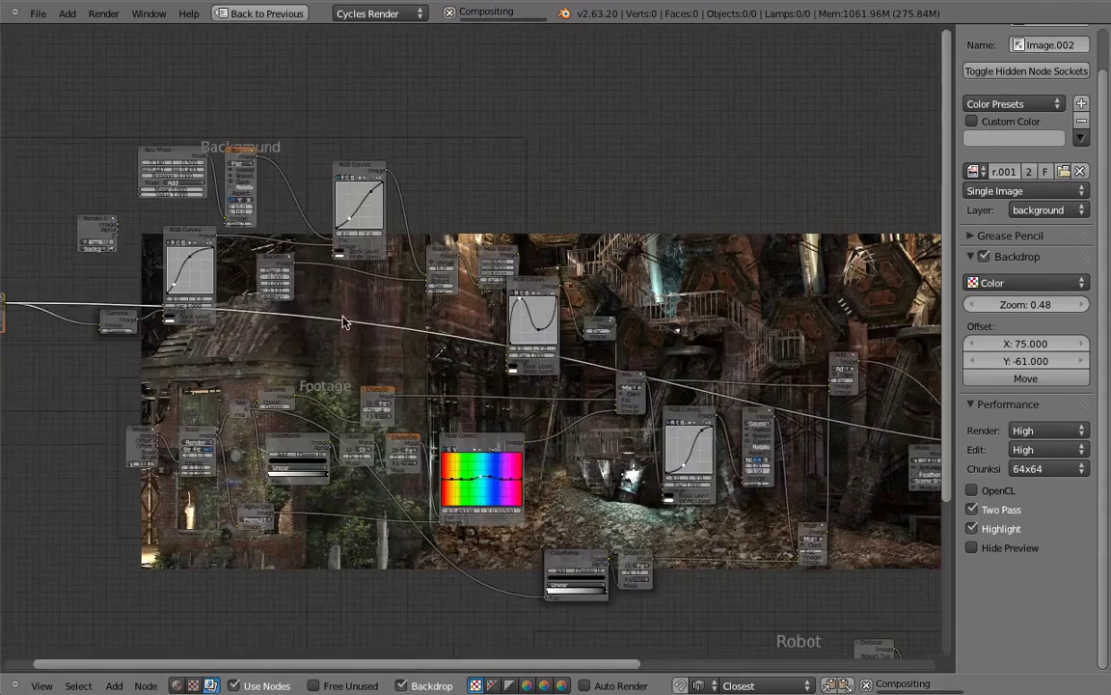
ctrl+scroll(342, 322, left, 10)
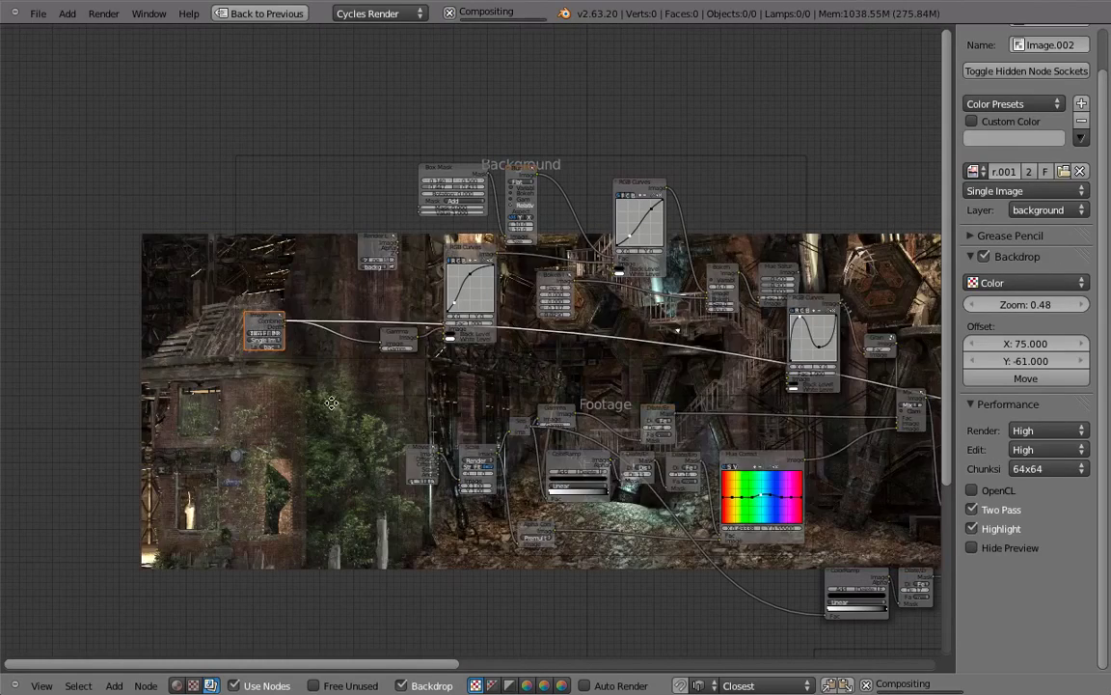
middle_drag(324, 394, 191, 358)
scroll(205, 371, up, 1)
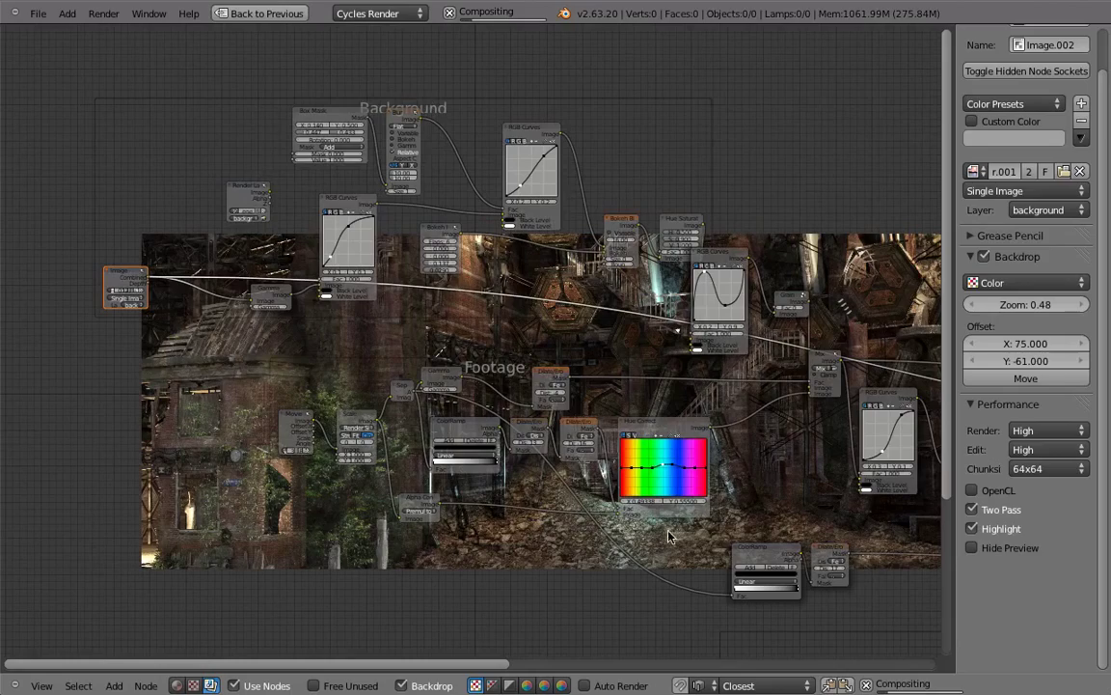
scroll(673, 536, down, 4)
scroll(807, 480, up, 1)
middle_drag(833, 482, 504, 403)
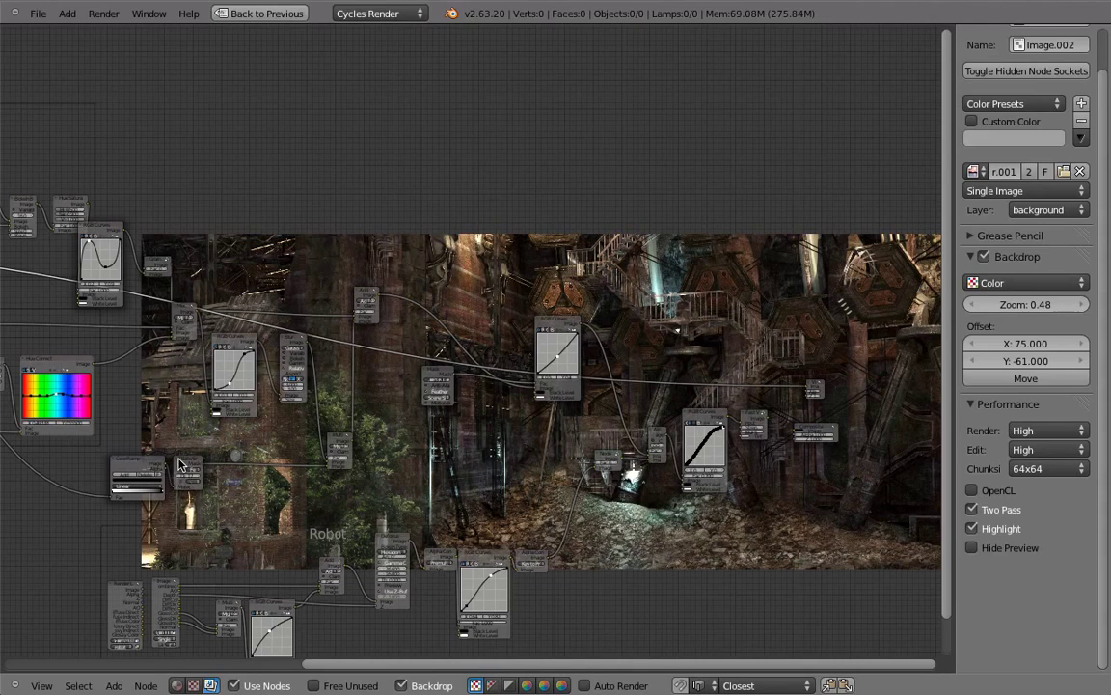
Shift the final RGB Curves, Fast Vignette and output nodes away from AlphaOver to open a gap in the chain
scroll(765, 495, up, 3)
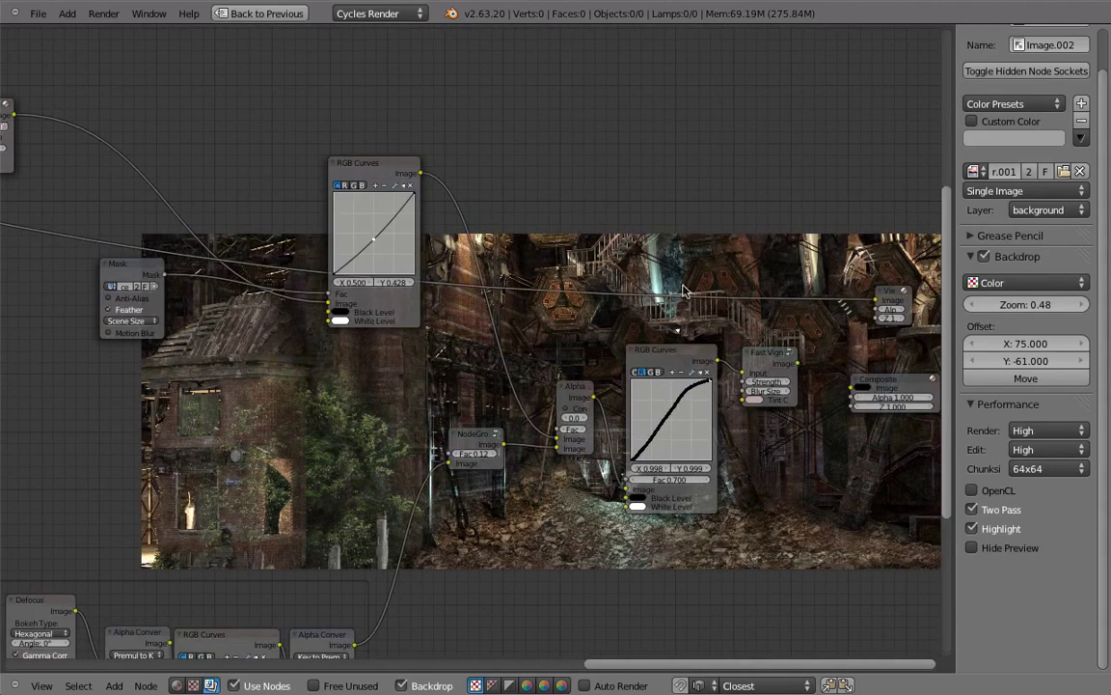
drag(628, 216, 701, 528)
key(Escape)
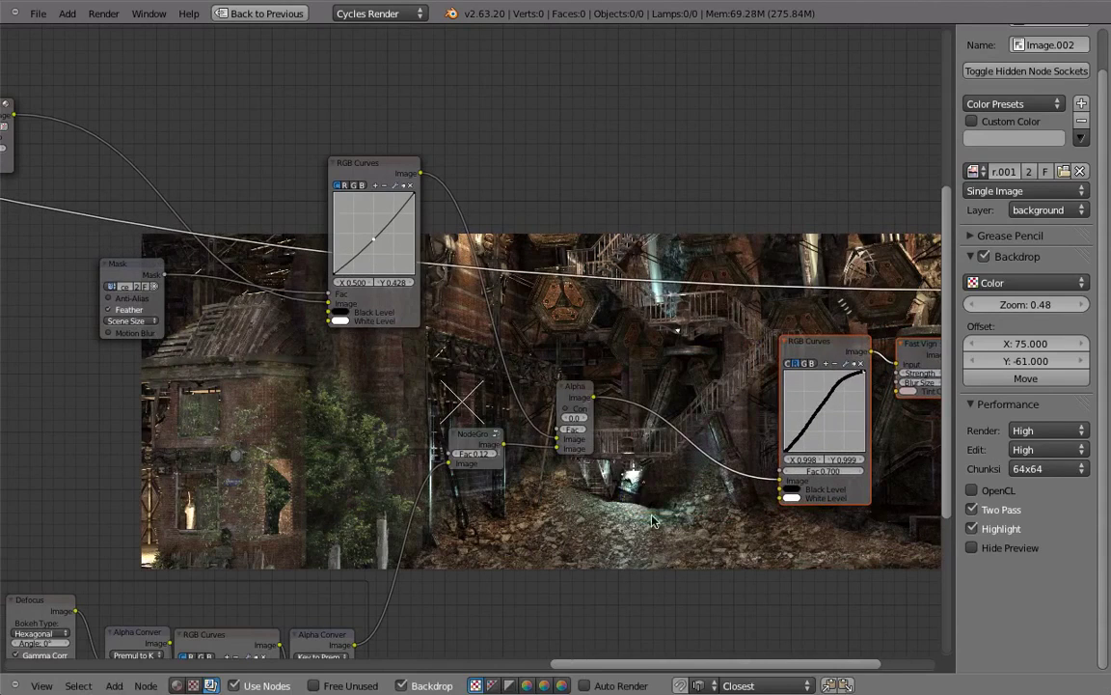
key(shift+a)
mouse_move(624, 526)
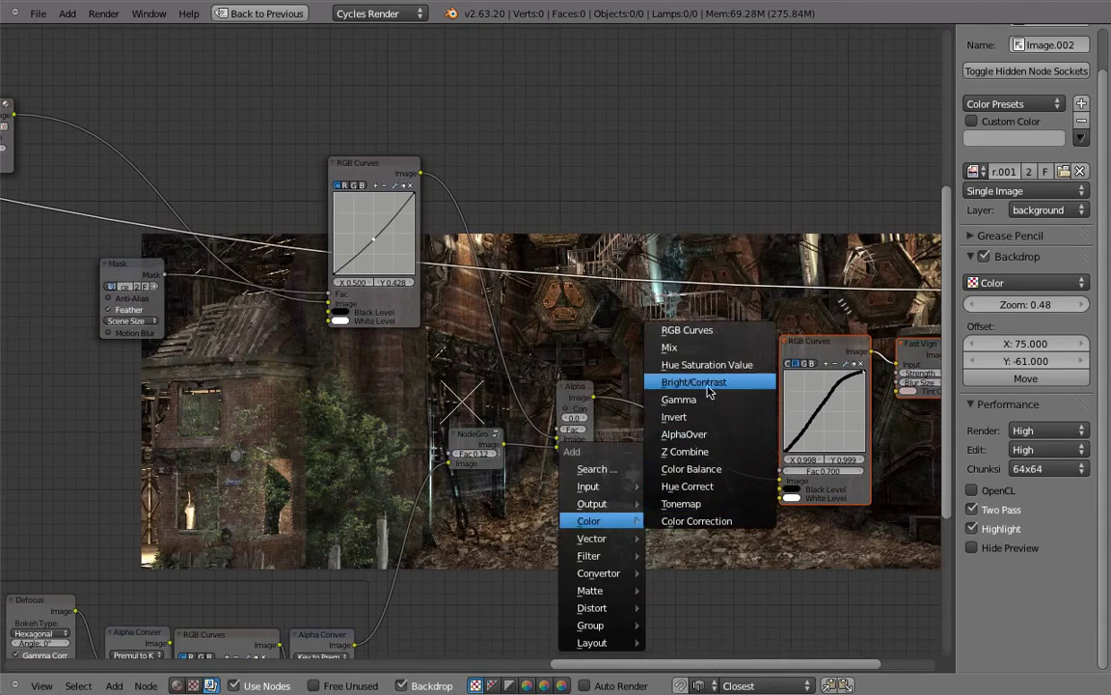
click(675, 330)
key(shift+a)
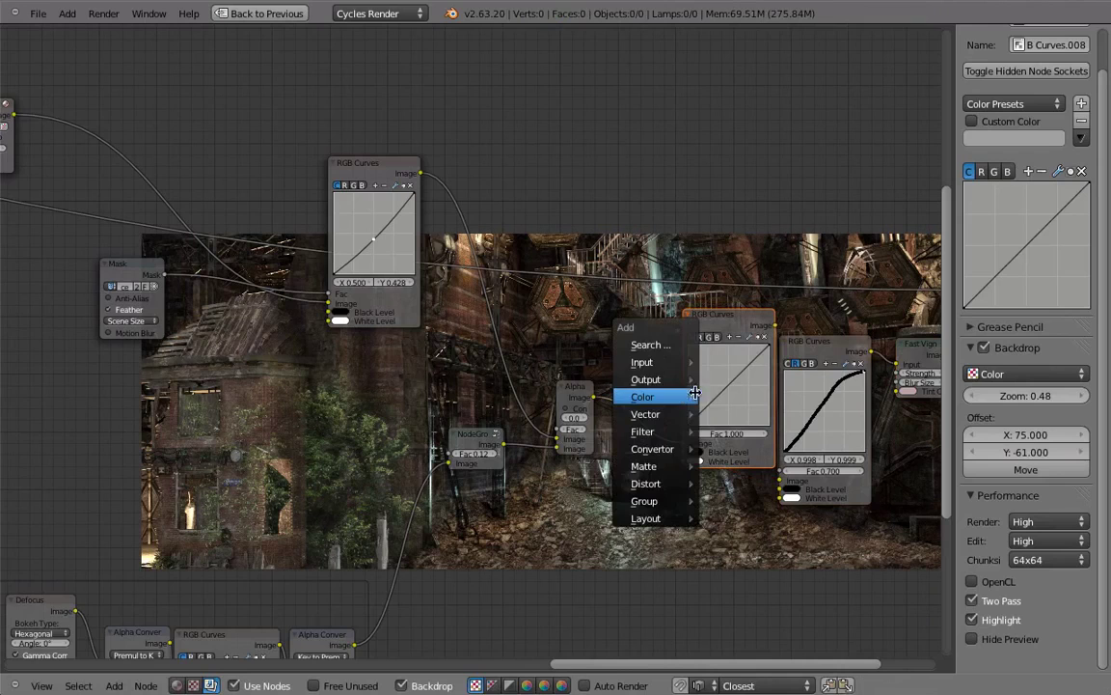
key(x)
Add a Mix node and insert it on the link between AlphaOver and the final RGB Curves node
key(shift+a)
mouse_move(618, 428)
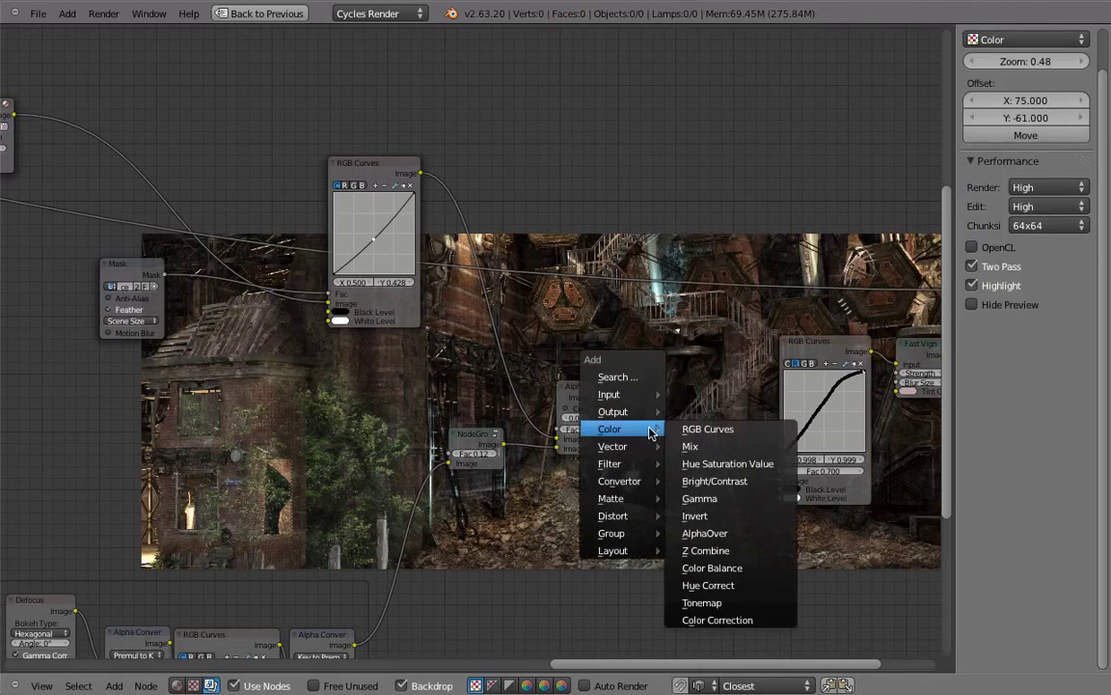
click(724, 449)
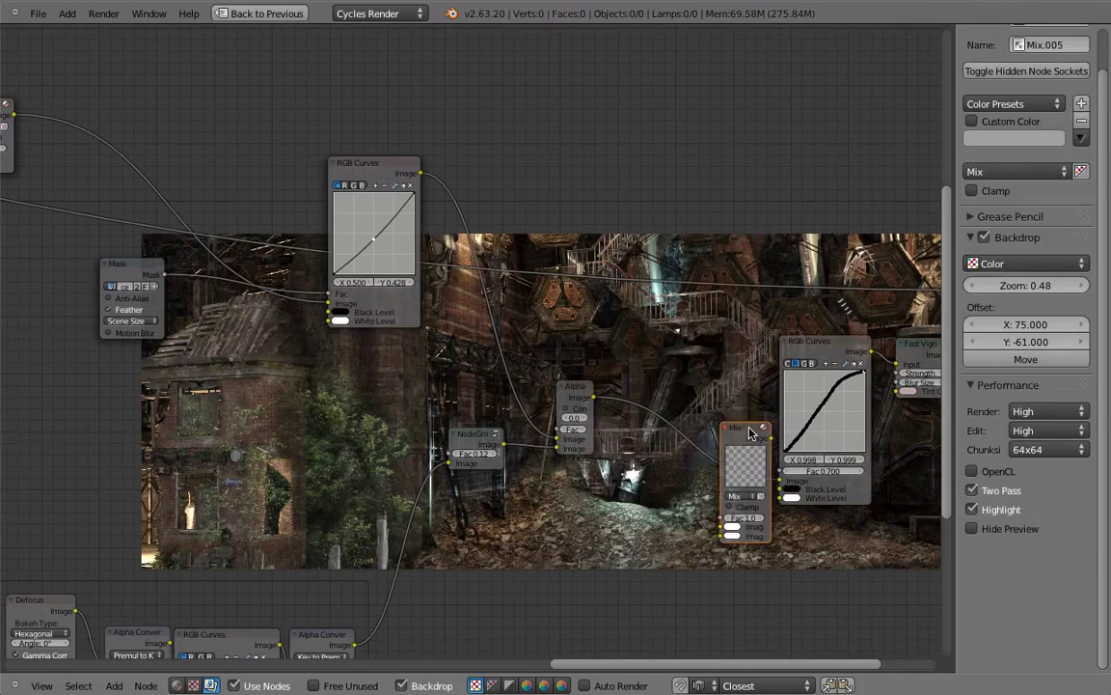
click(674, 437)
scroll(673, 437, up, 6)
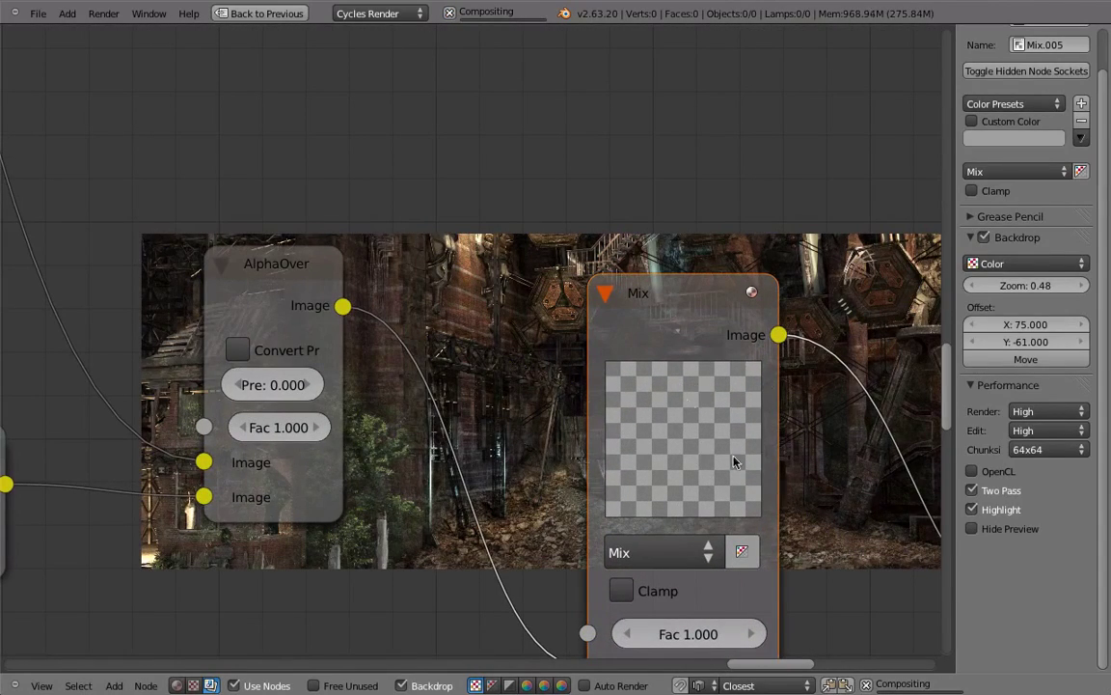
scroll(685, 412, down, 6)
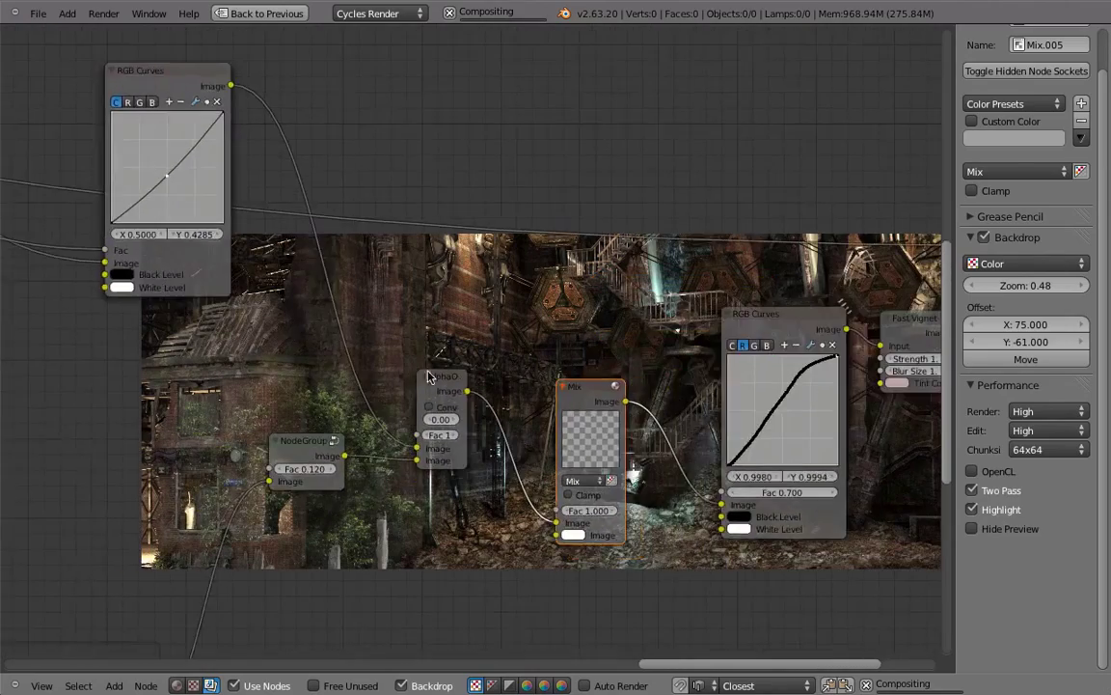
Connect the footage's Dilate/Erode node with distance -4 to the Viewer to preview the actor's matte
middle_drag(563, 410, 400, 414)
scroll(608, 412, up, 1)
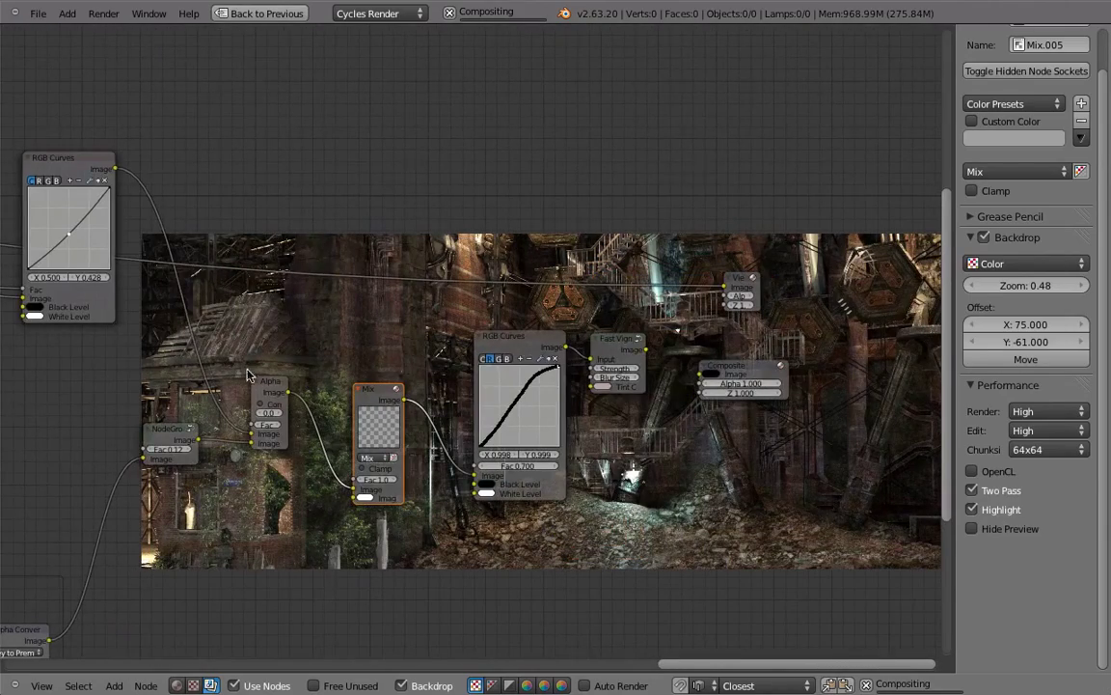
scroll(247, 374, down, 2)
middle_drag(229, 350, 607, 364)
middle_drag(208, 306, 830, 384)
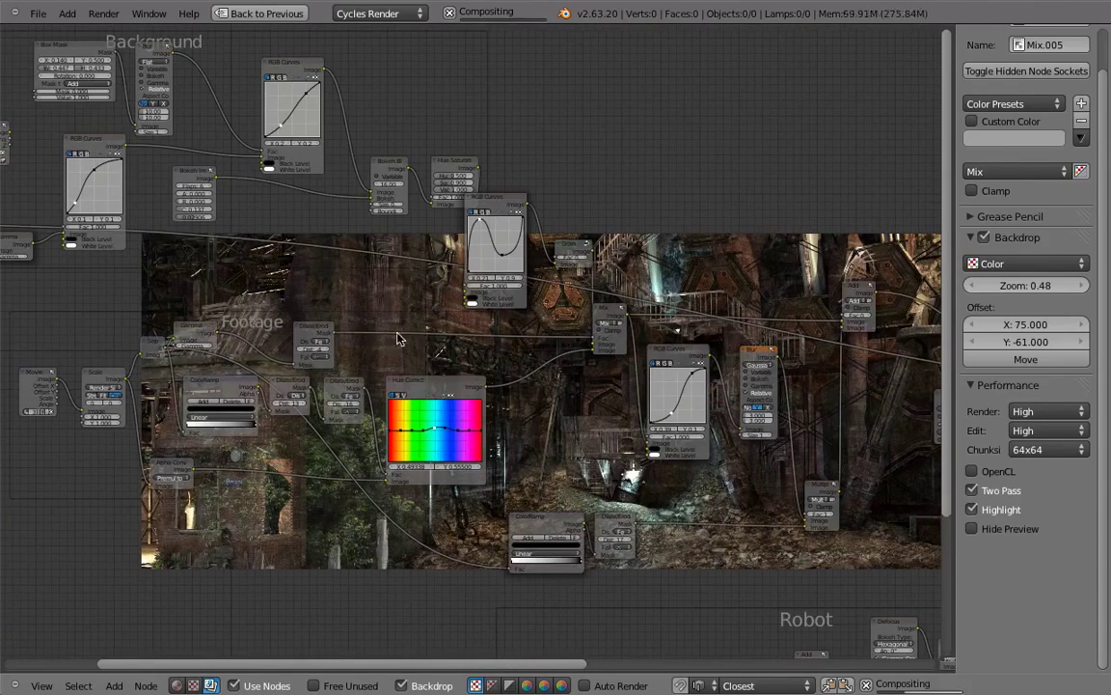
ctrl+shift+click(309, 344)
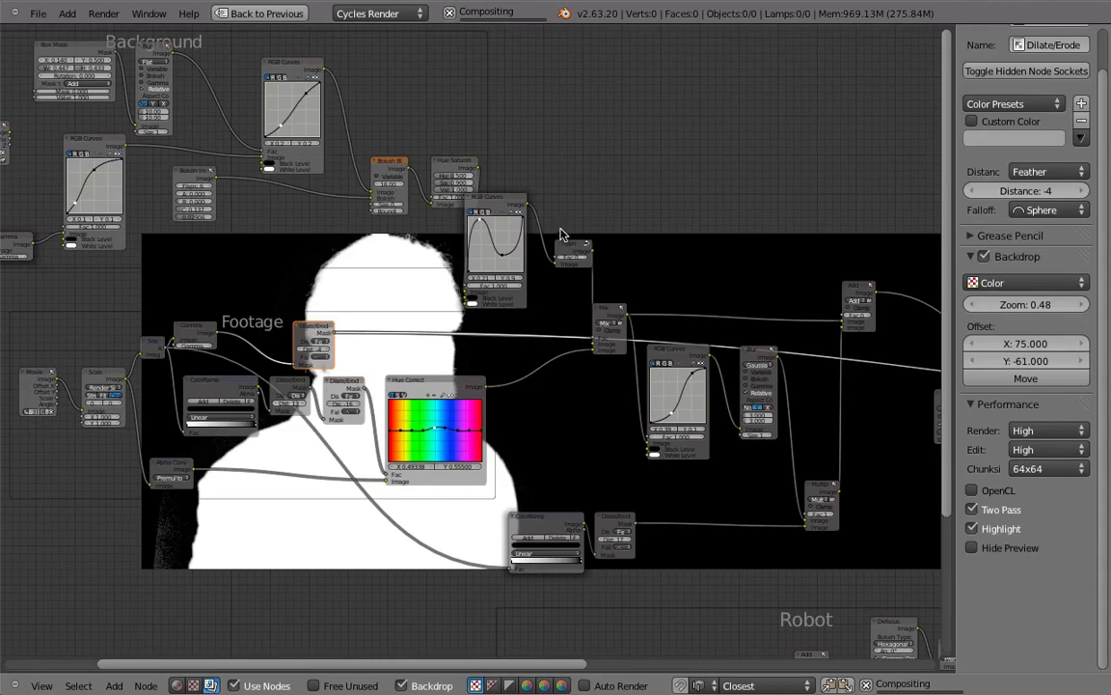
Connect the AlphaOver node's output to the Viewer to preview the combined footage, background and robot
middle_drag(863, 436, 63, 390)
scroll(541, 458, up, 4)
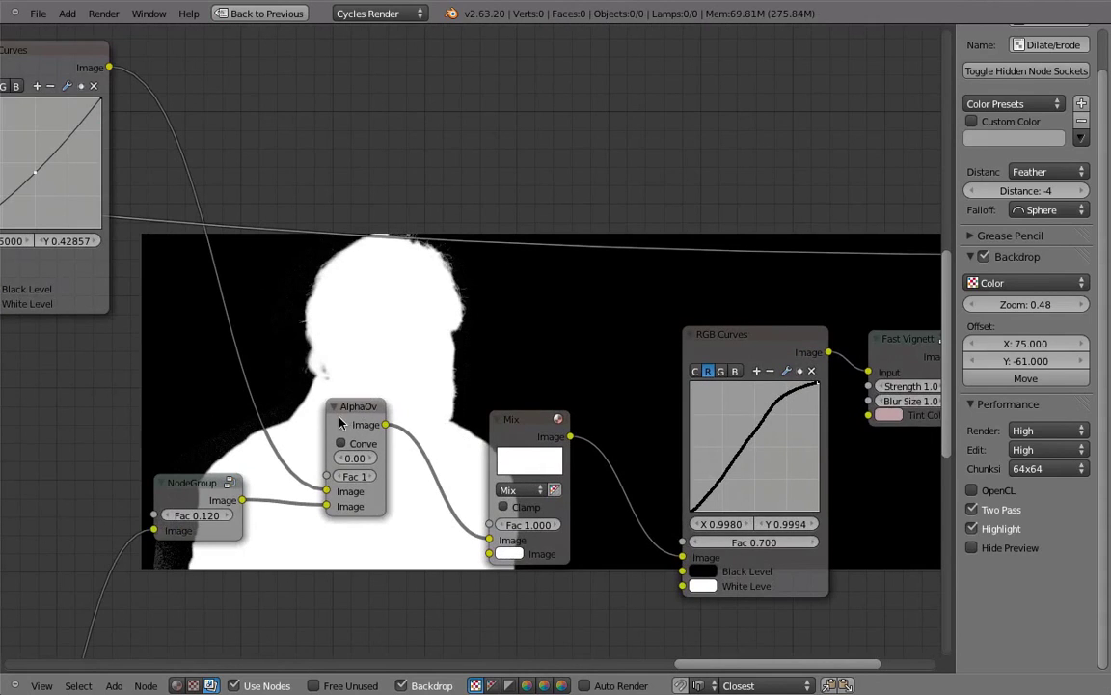
click(340, 422)
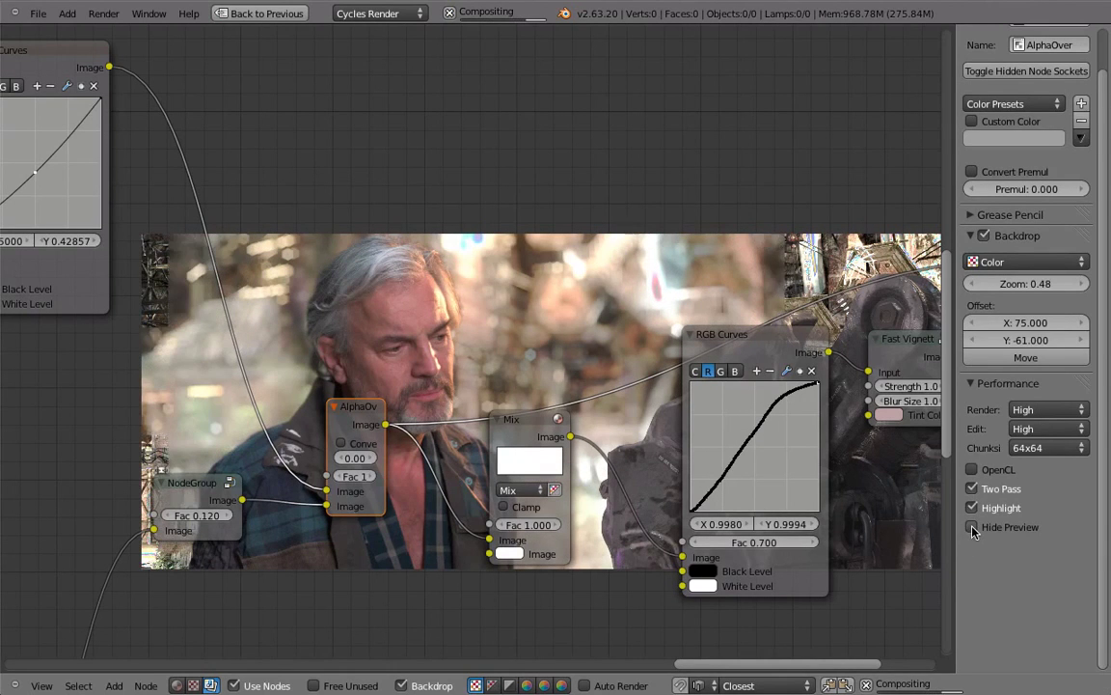
Select the new Mix node after AlphaOver and turn on Hide Preview in the compositor's performance settings
scroll(492, 523, down, 2)
scroll(492, 523, down, 1)
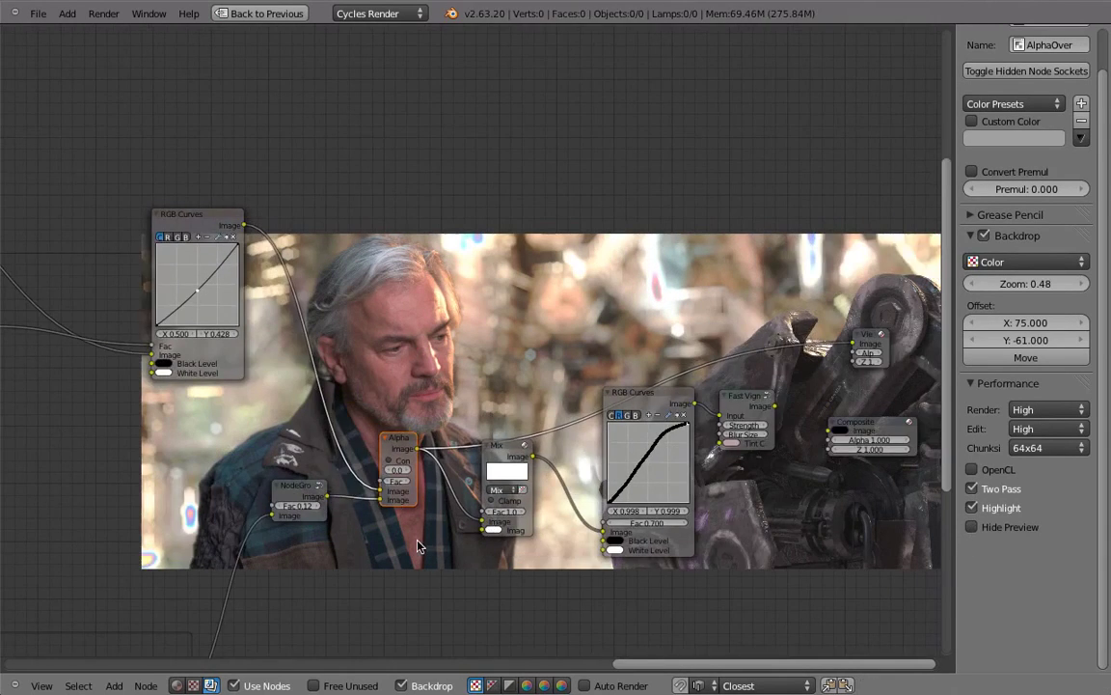
key(a)
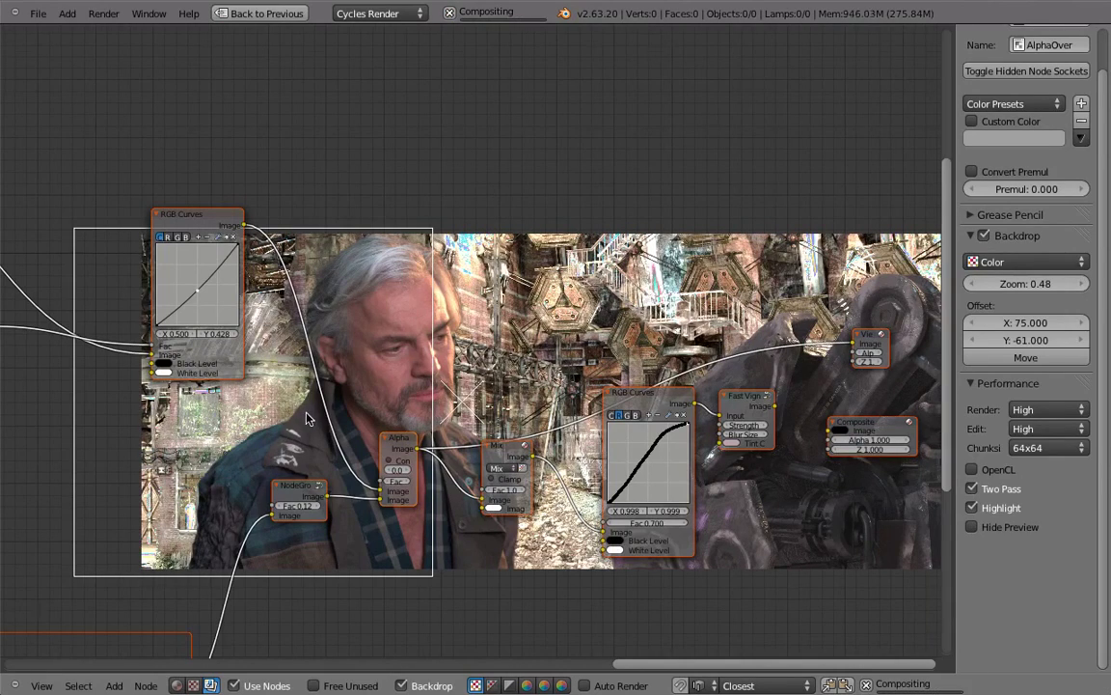
scroll(307, 417, up, 2)
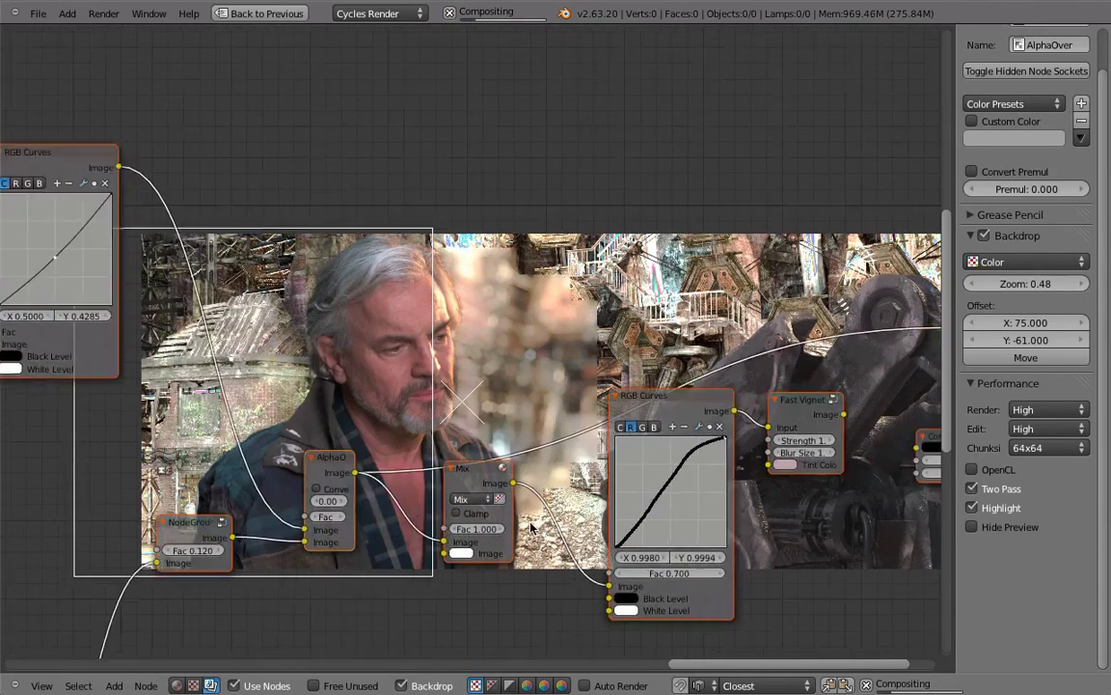
scroll(529, 526, up, 2)
click(443, 458)
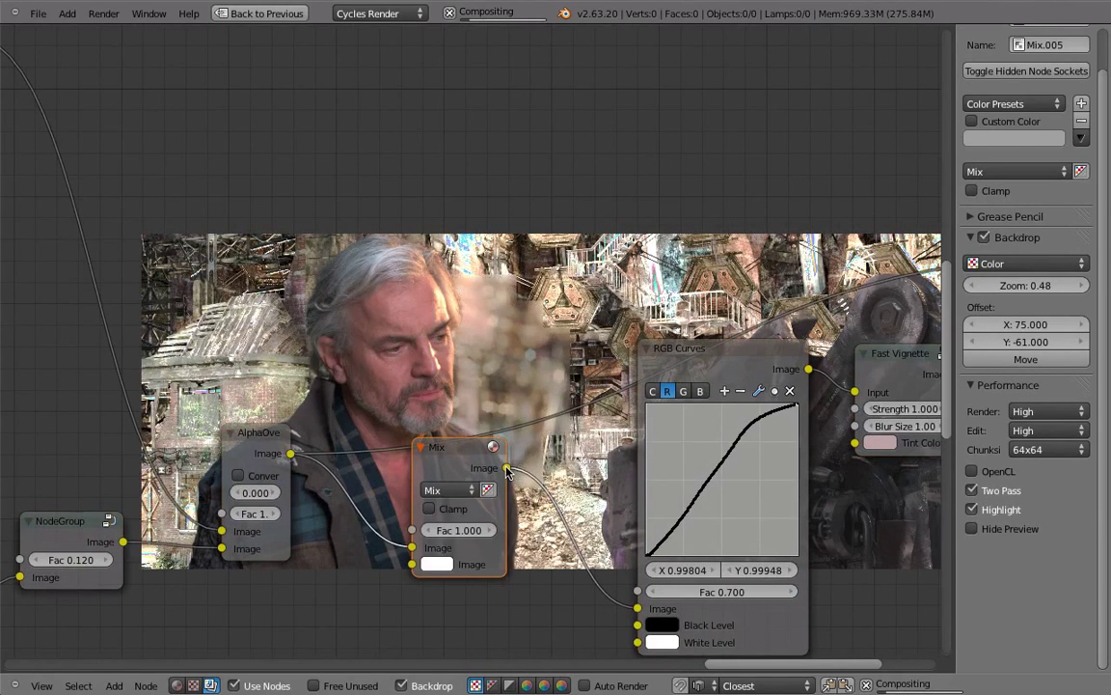
click(971, 529)
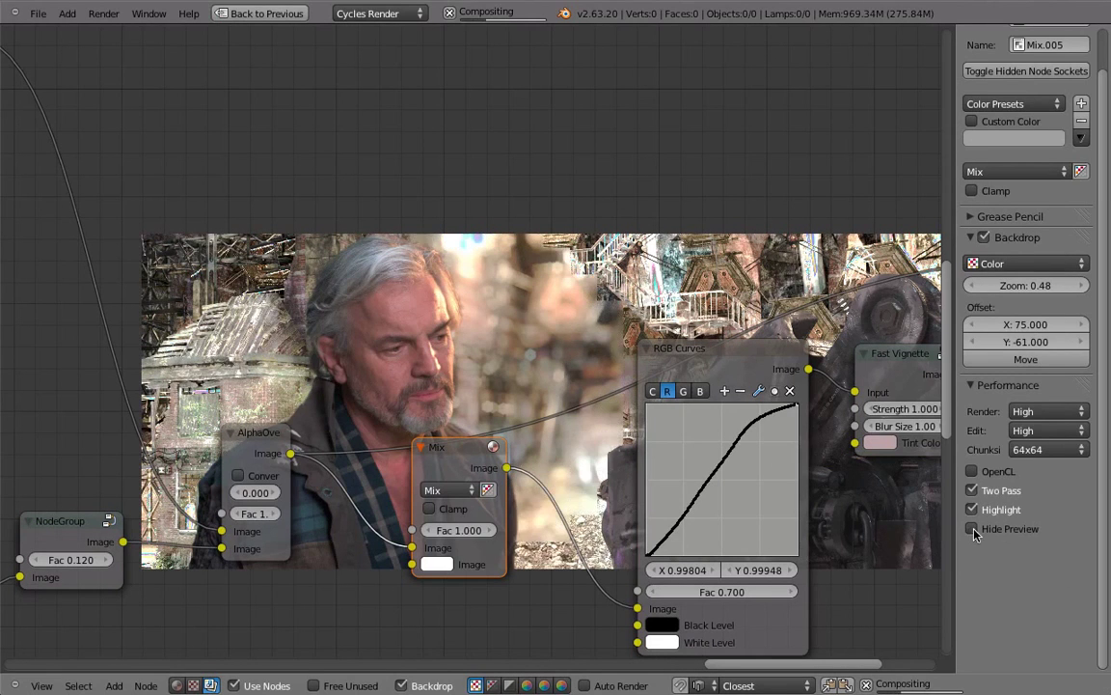
key(shift+a)
mouse_move(439, 227)
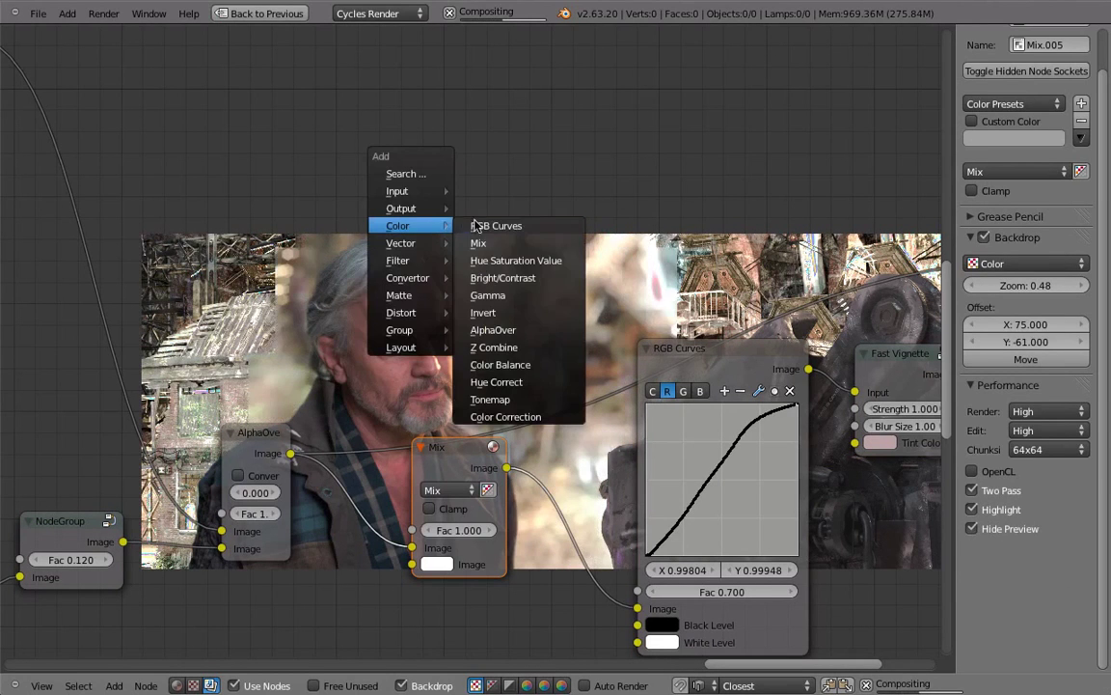
click(494, 243)
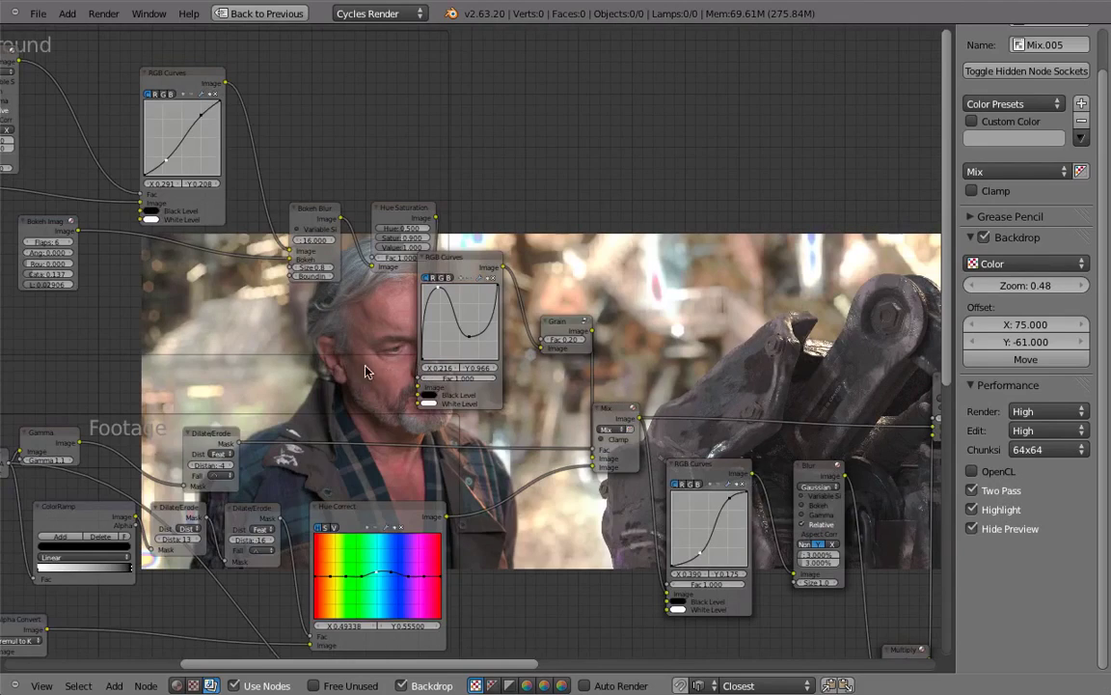
Move the background's Hue Saturation Value node close behind the Bokeh Blur node
middle_drag(364, 372, 730, 442)
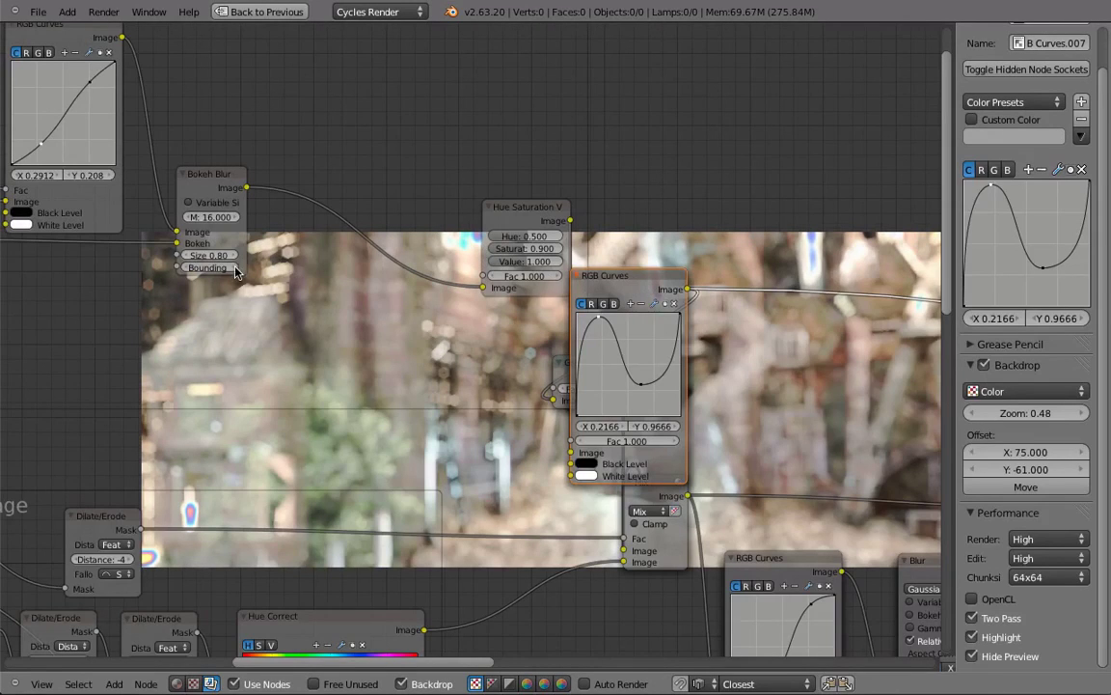
scroll(231, 318, down, 1)
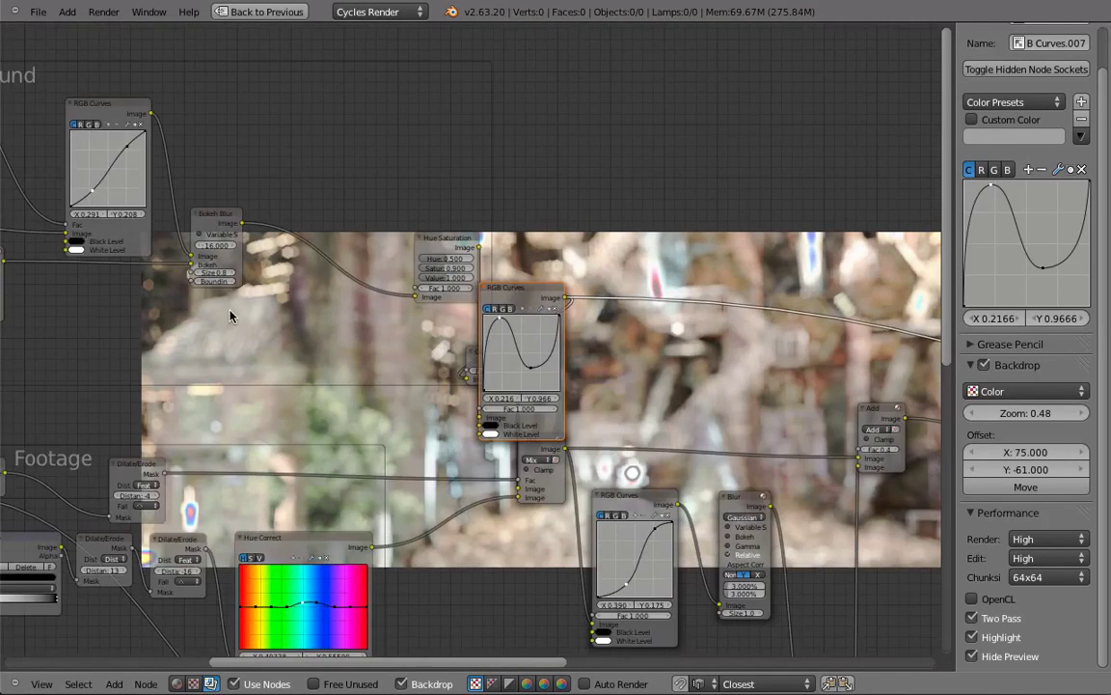
middle_drag(232, 318, 487, 352)
middle_drag(392, 232, 471, 280)
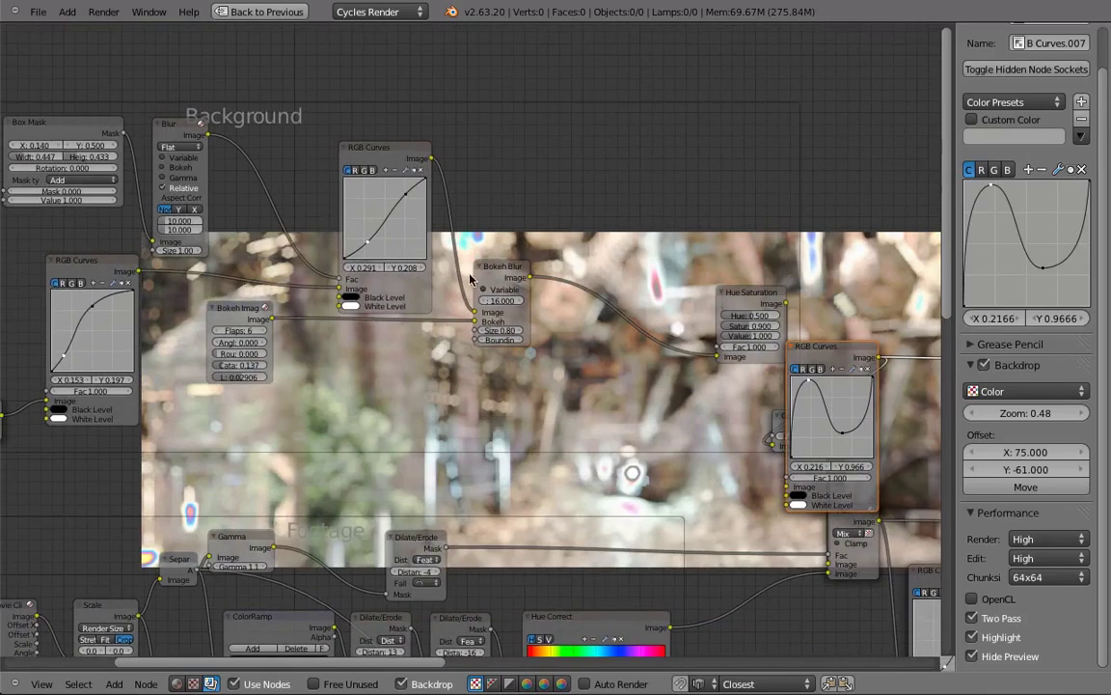
scroll(636, 333, up, 1)
middle_drag(636, 333, 583, 254)
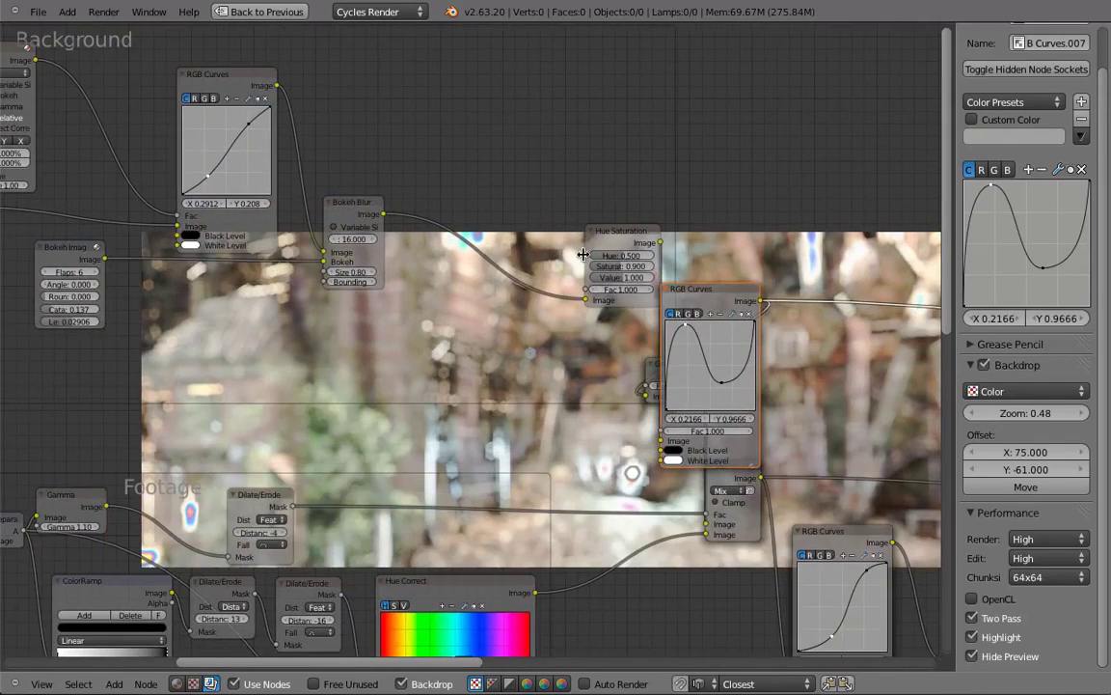
drag(612, 229, 457, 207)
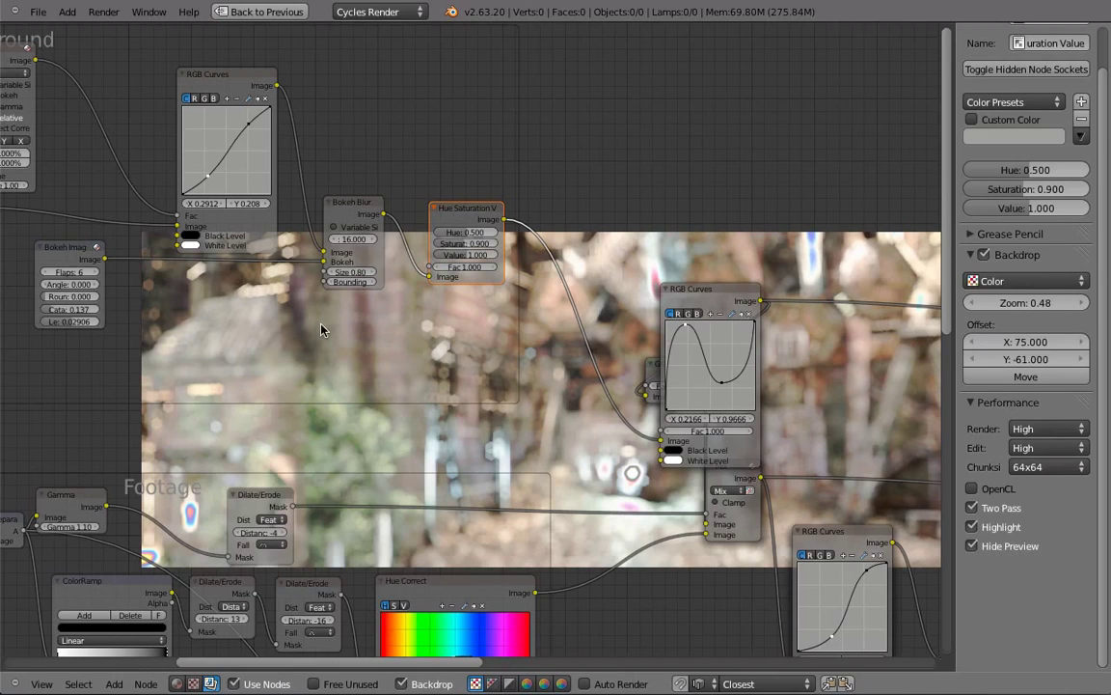
Add a Switch layout node and place it below the background's Bokeh Blur node
middle_drag(236, 304, 253, 356)
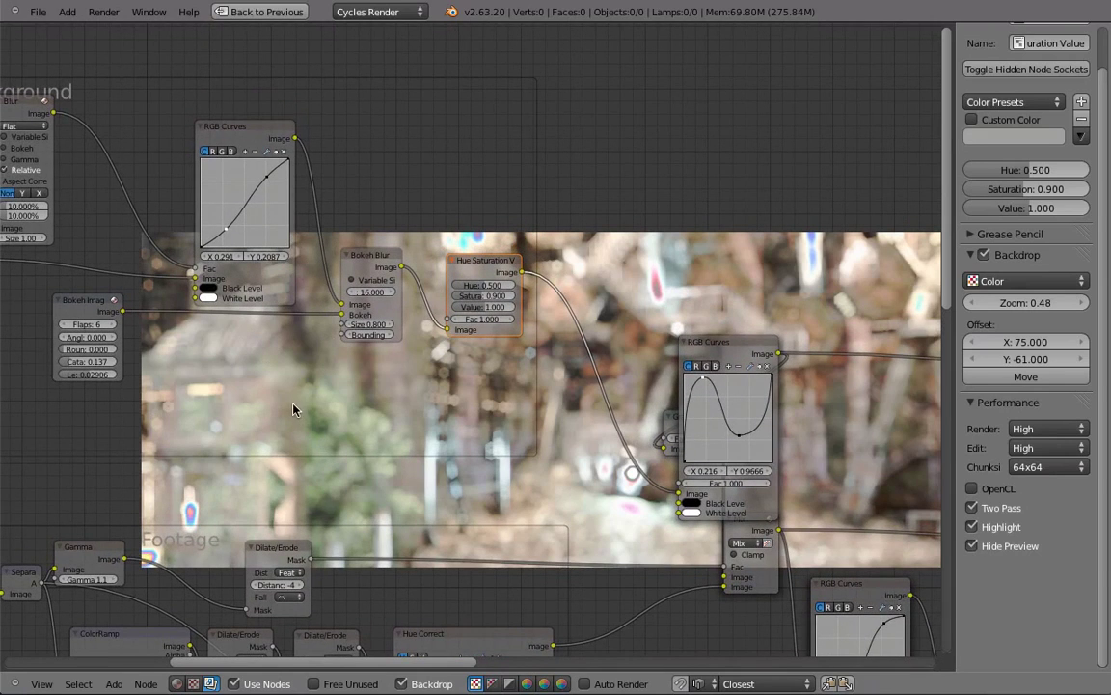
key(shift+a)
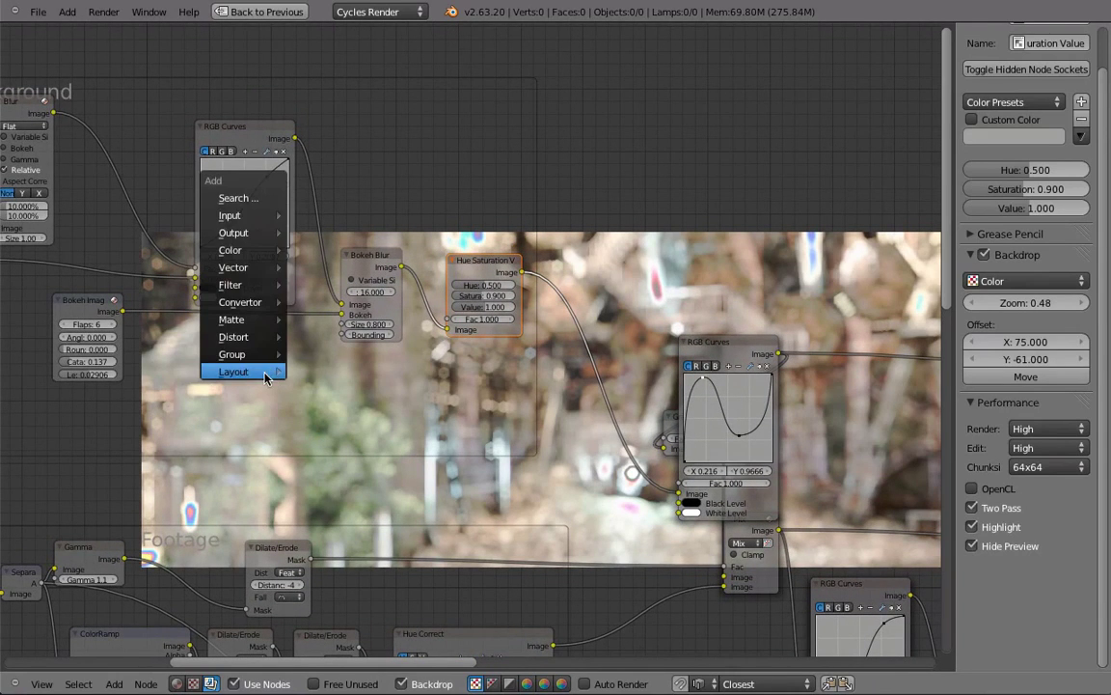
mouse_move(235, 376)
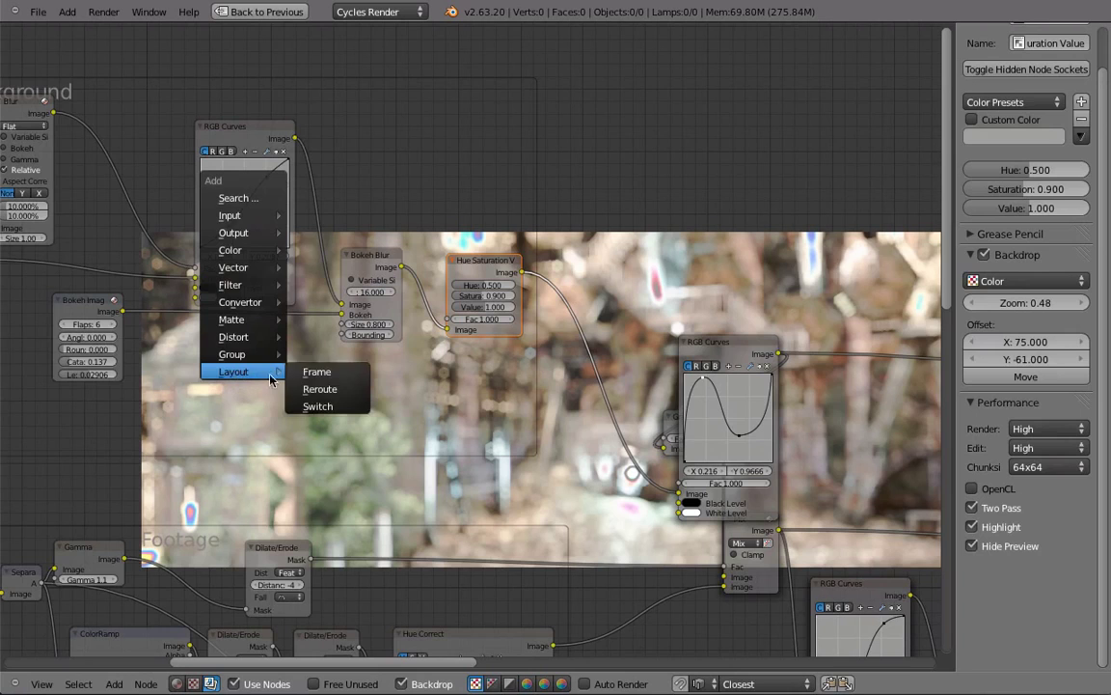
click(323, 405)
click(369, 392)
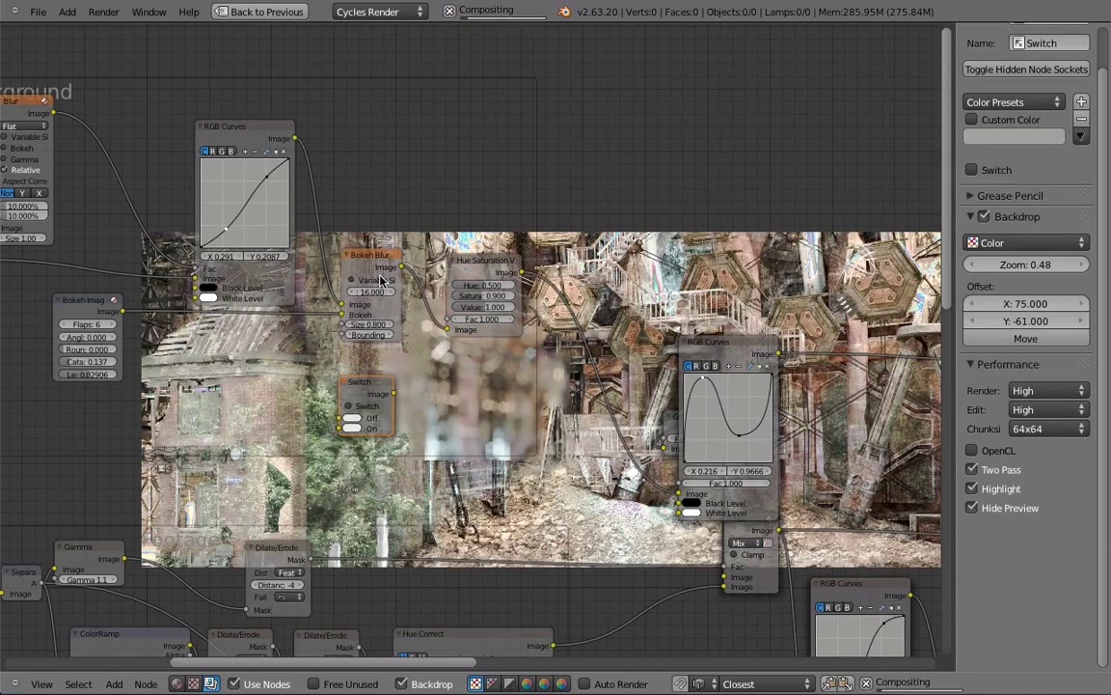
Make room around Bokeh Blur and route its output through the Switch node's On input into Hue Saturation Value
click(228, 129)
drag(229, 130, 149, 109)
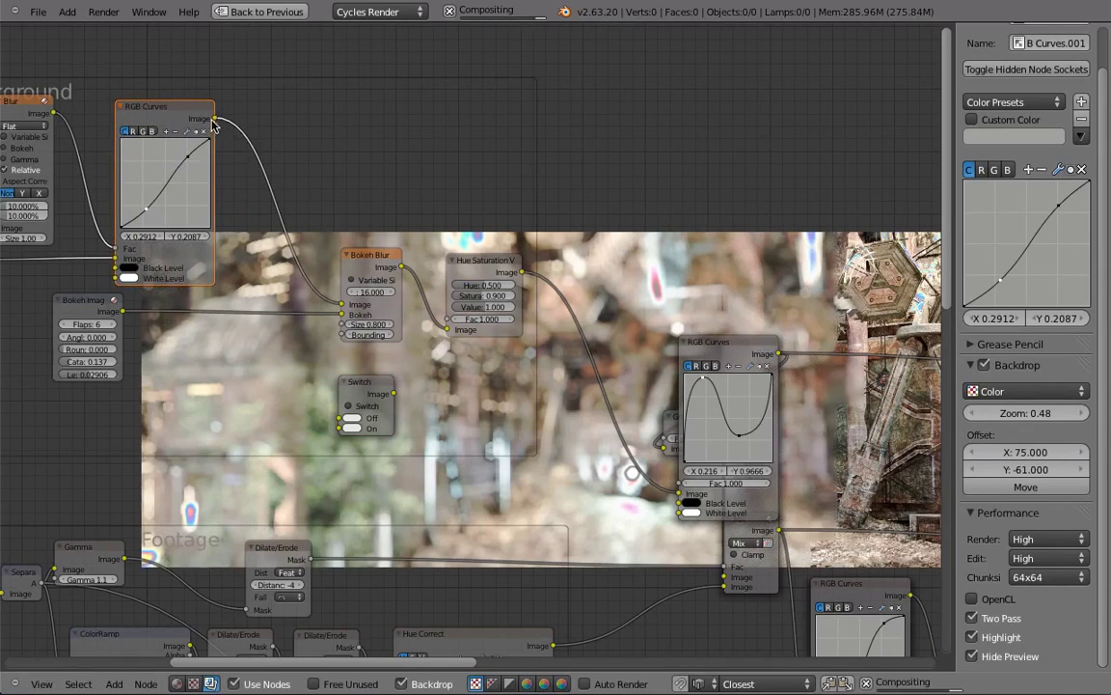
click(321, 166)
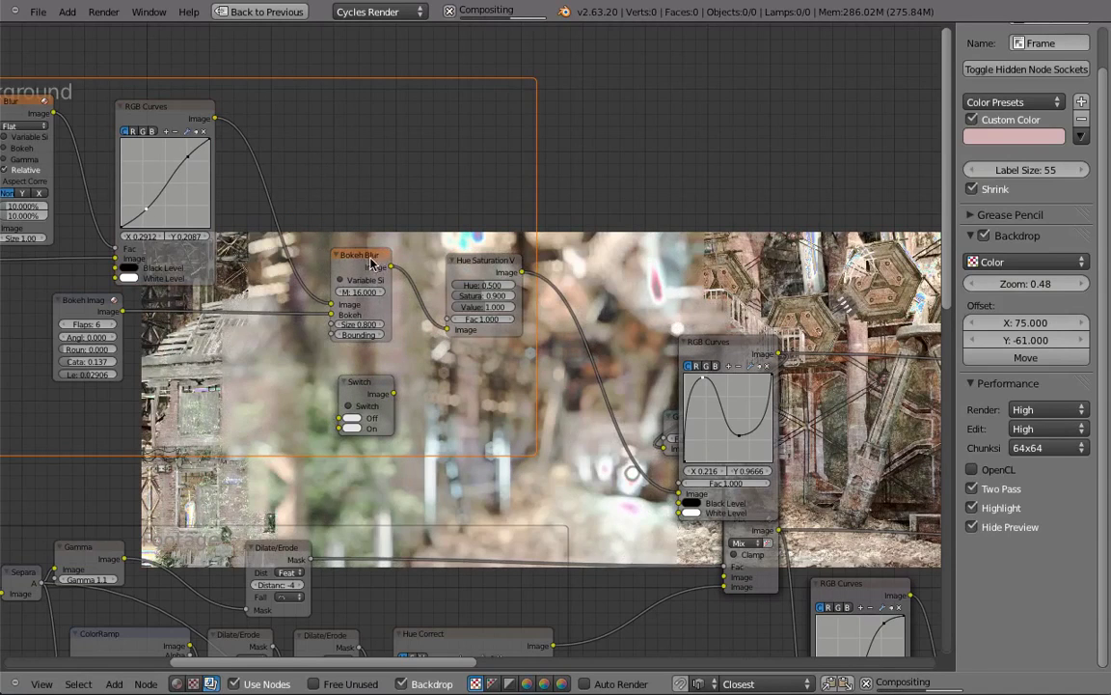
drag(365, 264, 450, 327)
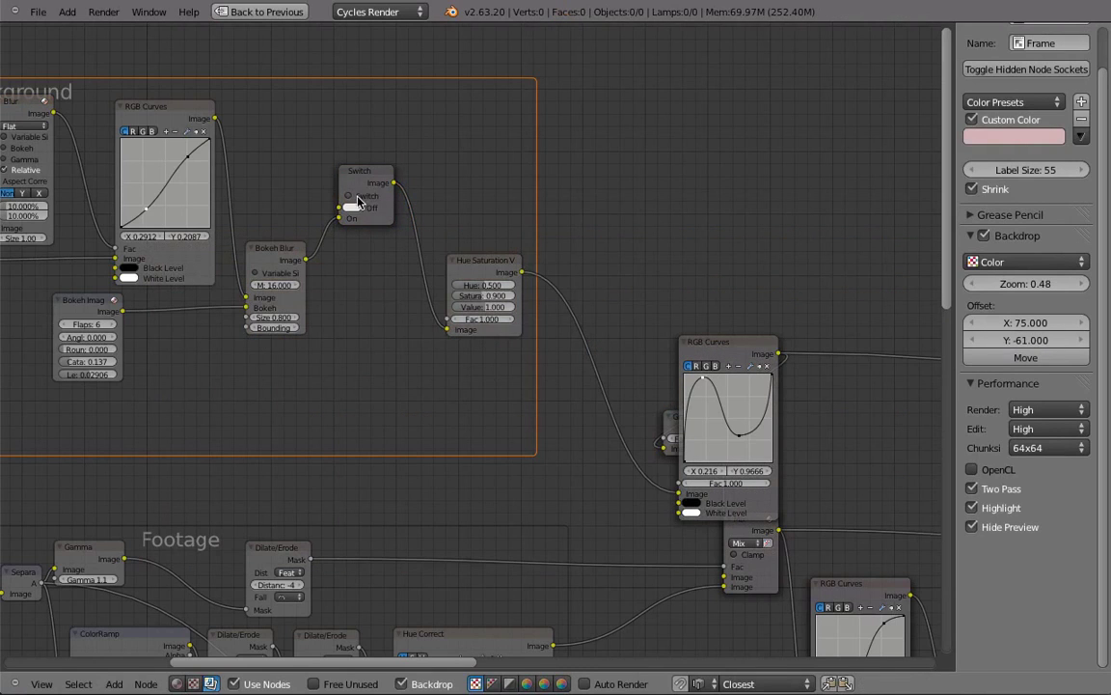
Toggle the Switch node on and back off to test it, and place it between Bokeh Blur and Hue Saturation Value
click(356, 197)
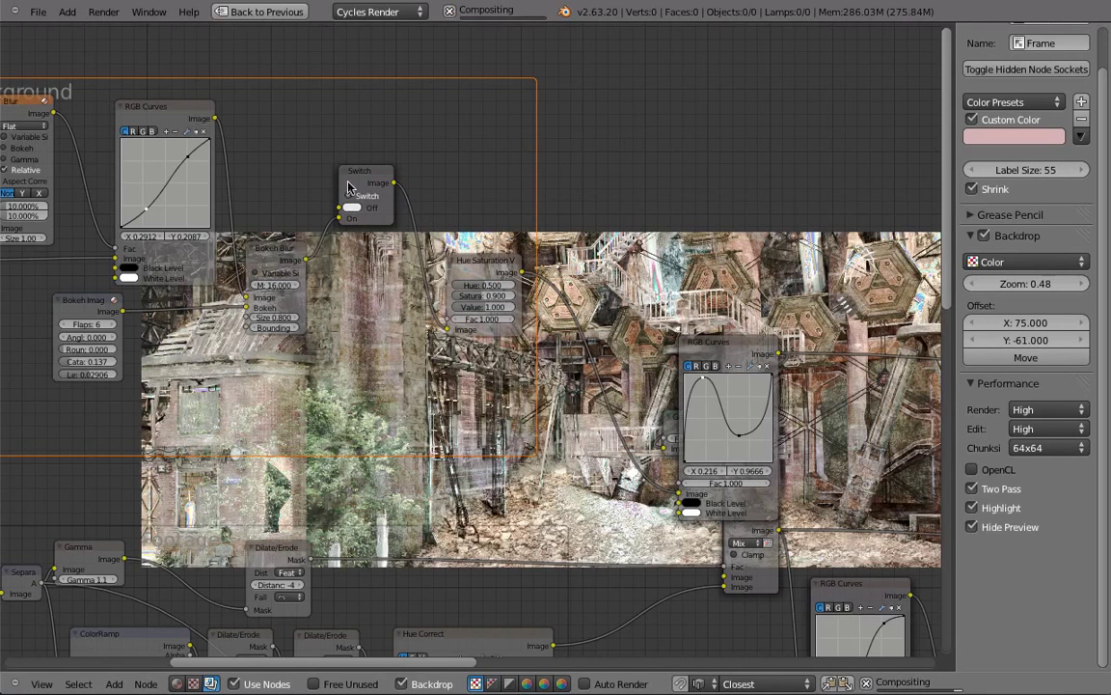
click(351, 198)
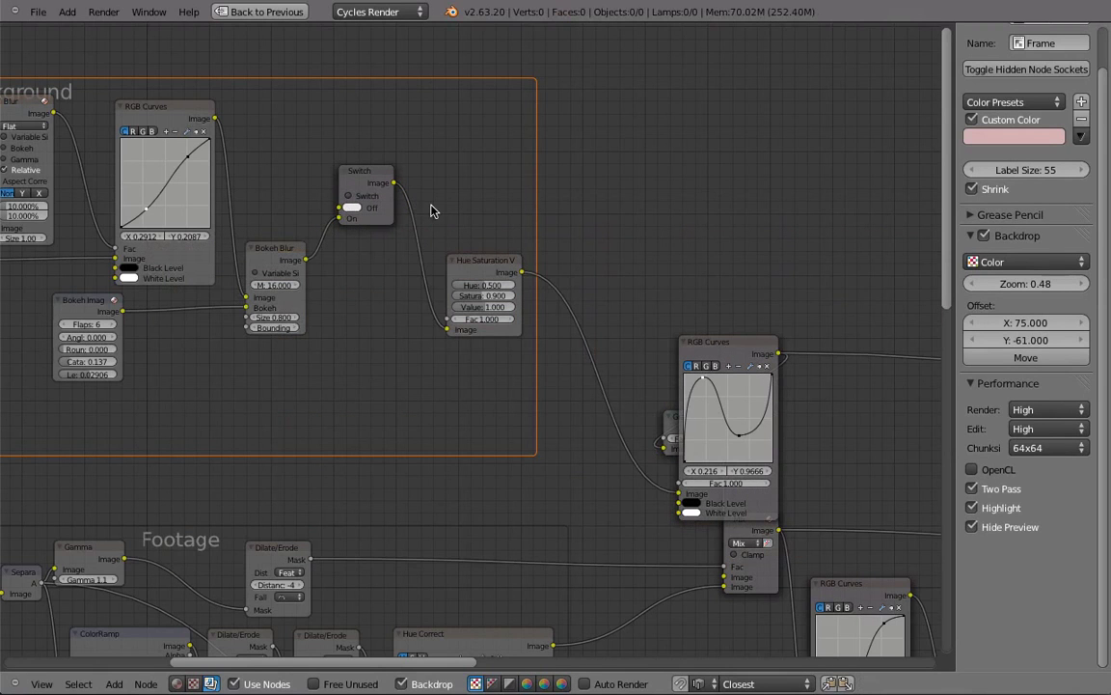
drag(371, 180, 397, 241)
Add a Blur node above the Switch node and set its filter type to Gaussian with Variable Size off
key(shift+a)
mouse_move(251, 141)
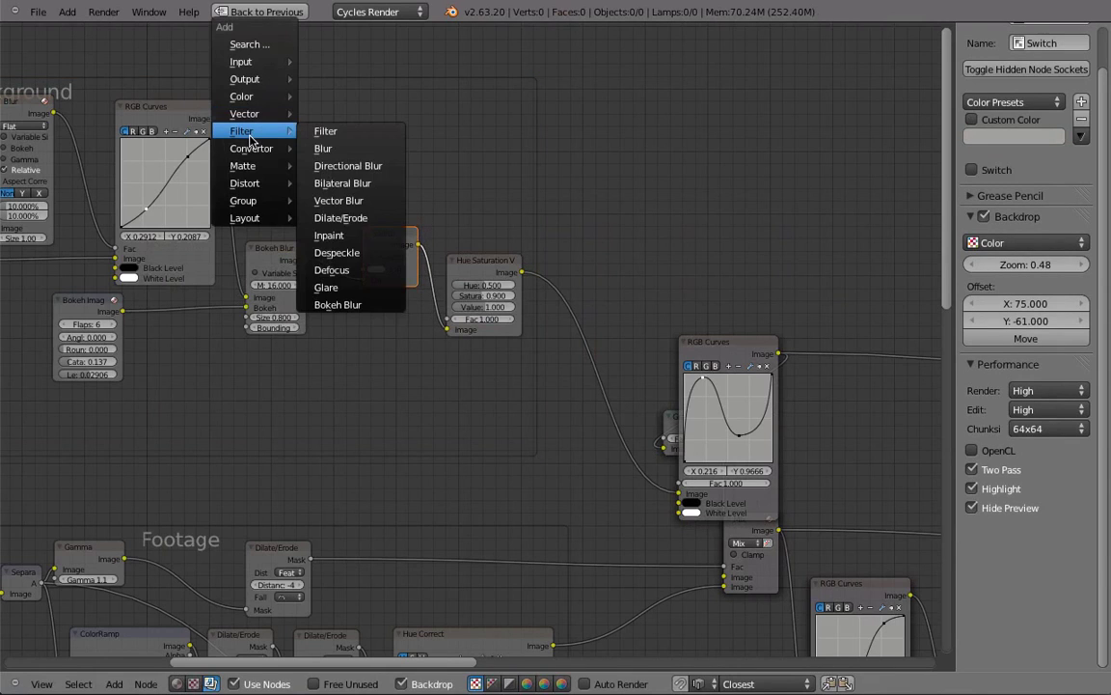
click(344, 147)
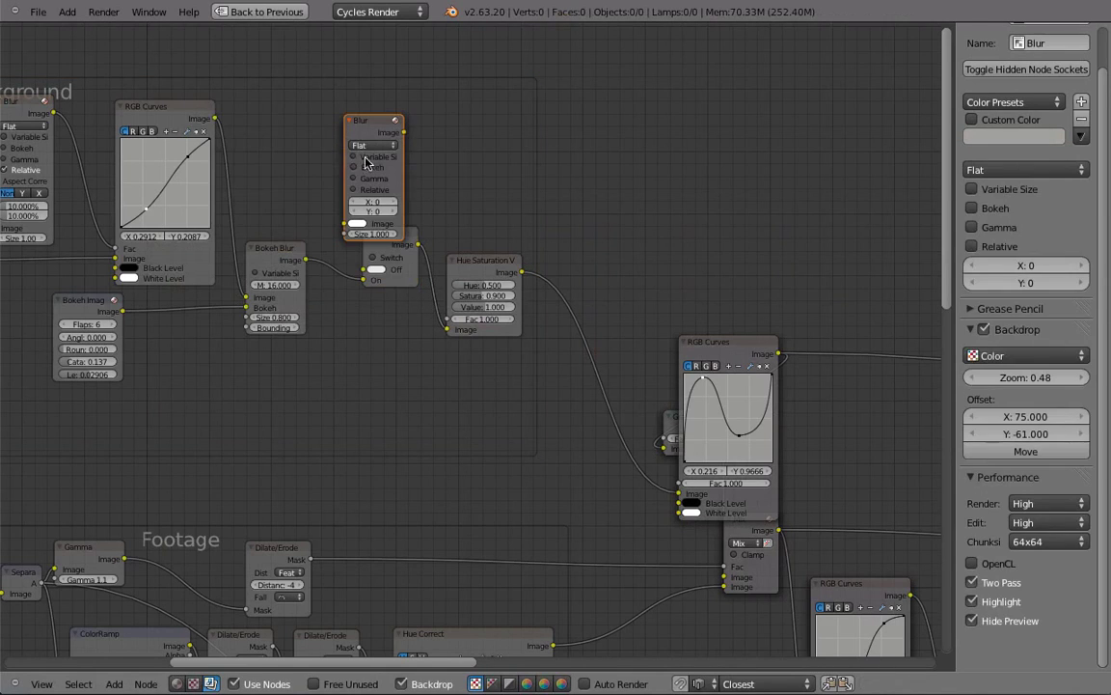
click(370, 157)
click(371, 146)
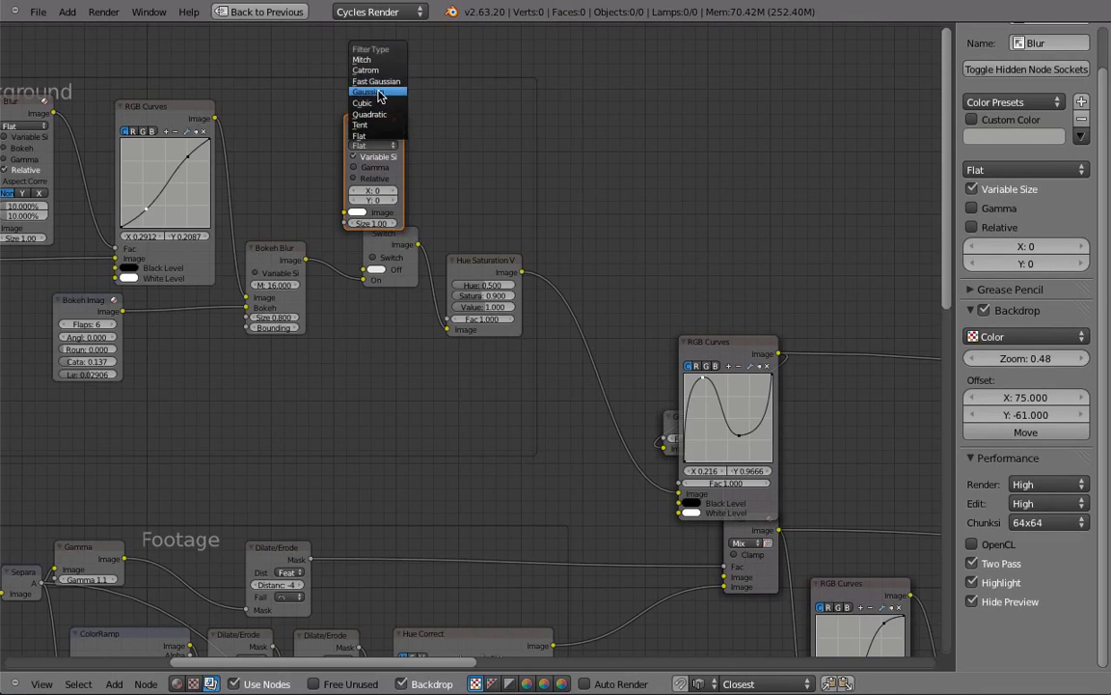
click(377, 92)
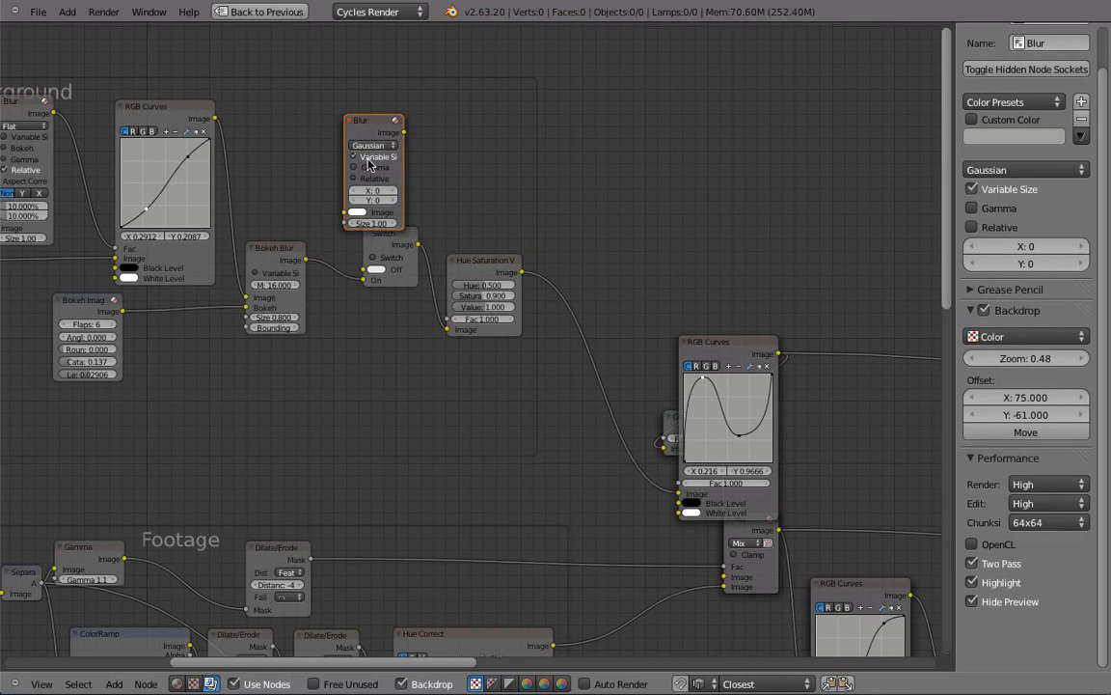
click(369, 159)
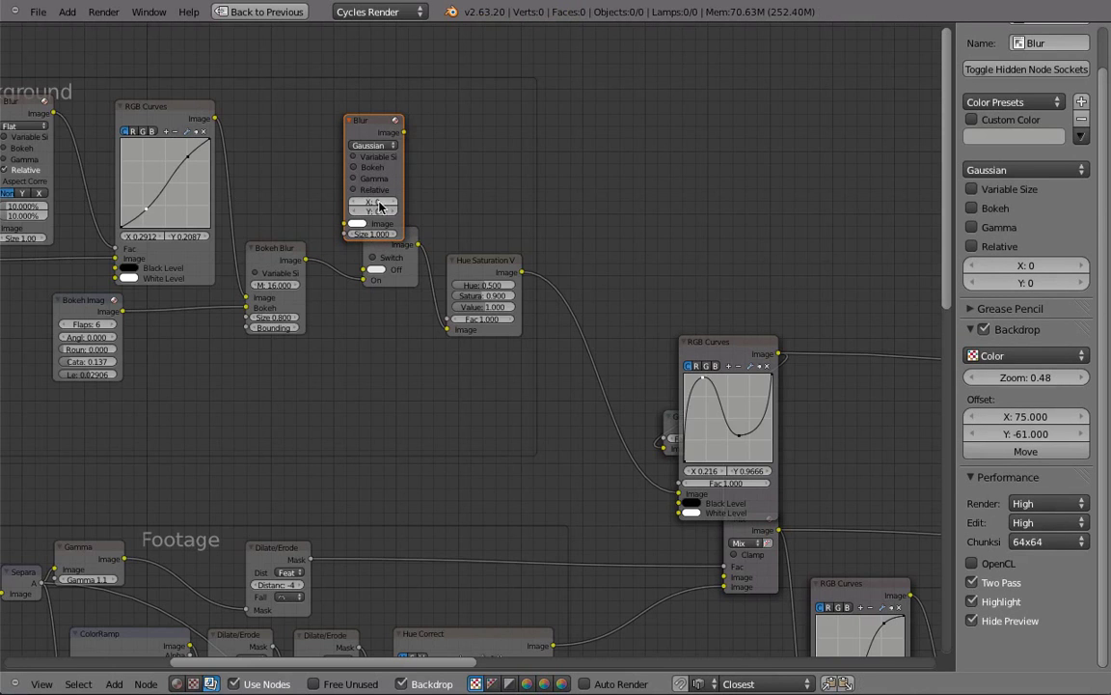
Connect the background's RGB Curves output to the Blur node's Image input and place the Blur node above Bokeh Blur
scroll(379, 206, up, 5)
scroll(192, 316, down, 3)
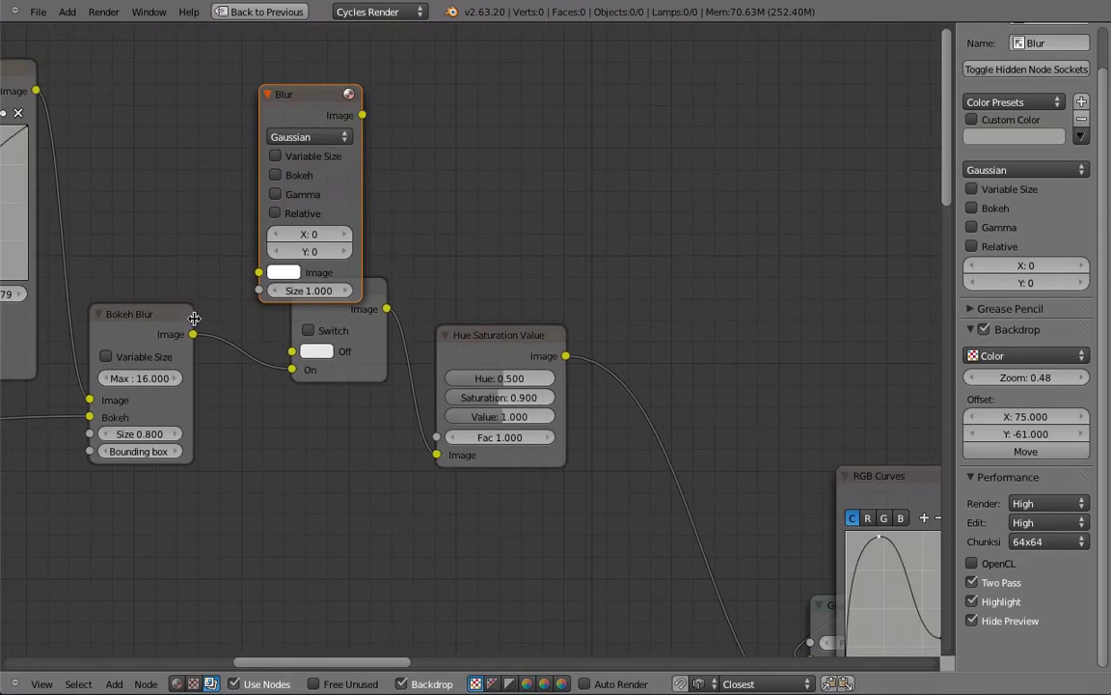
middle_drag(132, 208, 252, 279)
drag(161, 162, 381, 342)
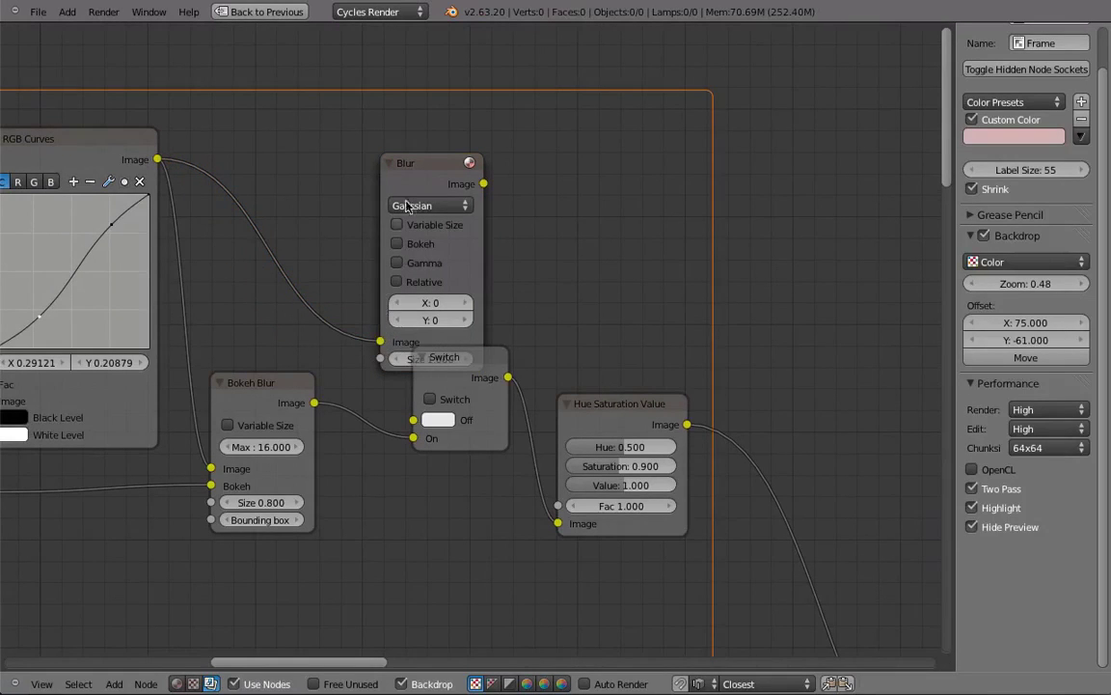
drag(403, 228, 290, 190)
Make the Gaussian Blur relative with Y aspect correction and set its X and Y size to 2%
click(301, 241)
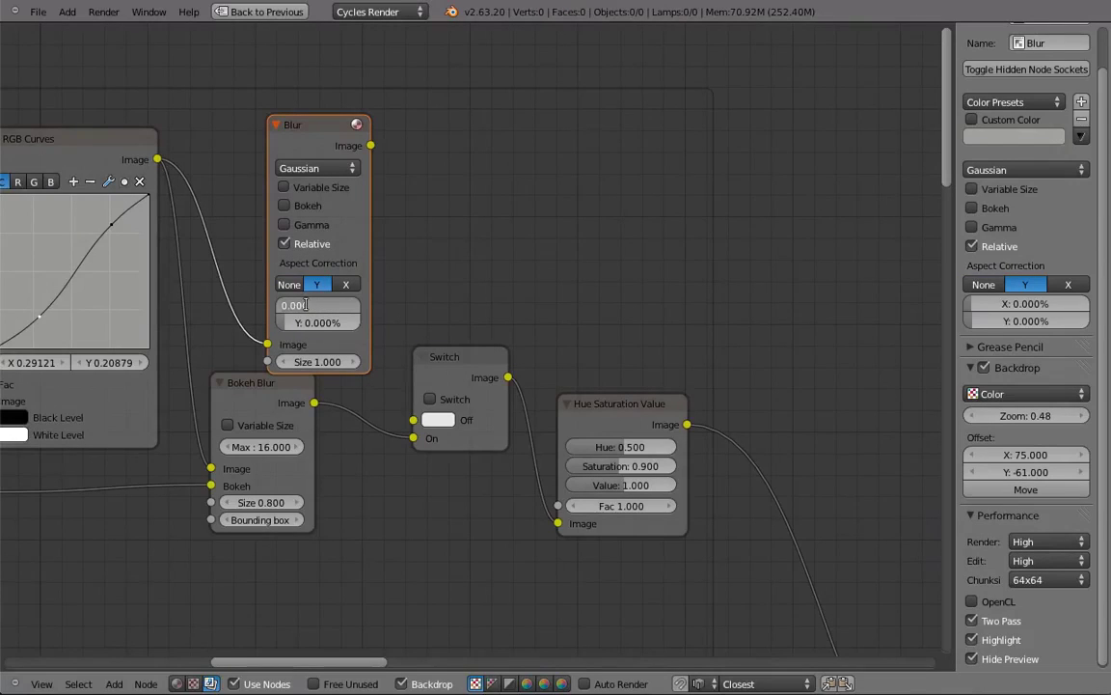
text(2)
key(Return)
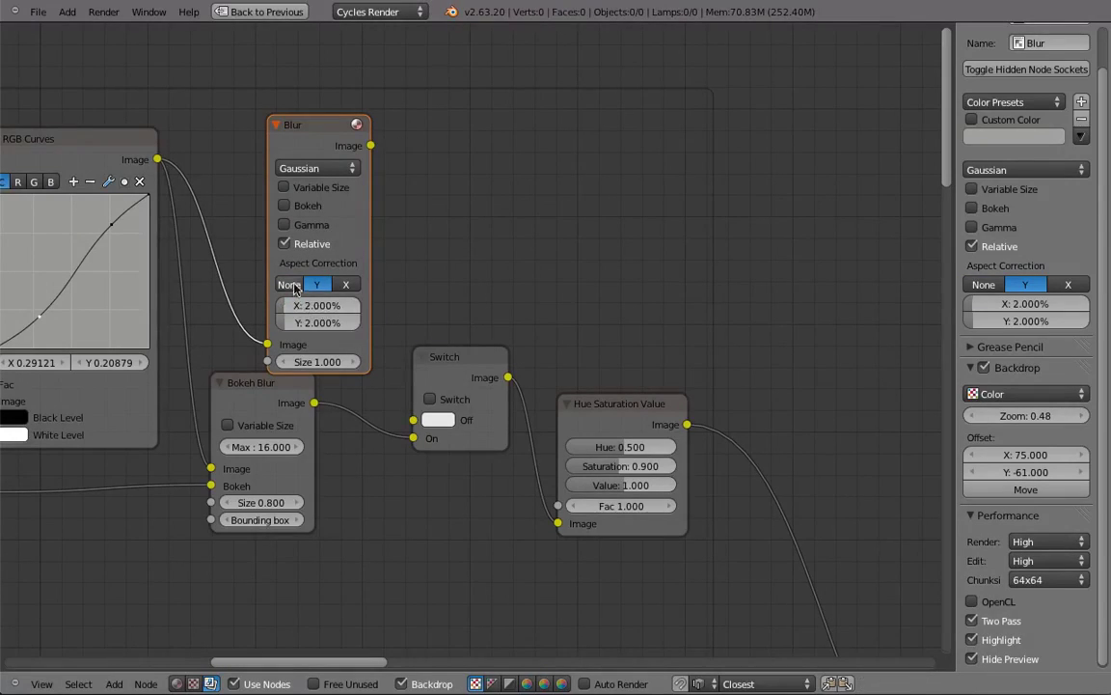
Compare the Gaussian Blur and Bokeh Blur outputs in the Viewer, and connect the Gaussian Blur to the Switch node's Off input
ctrl+shift+click(336, 151)
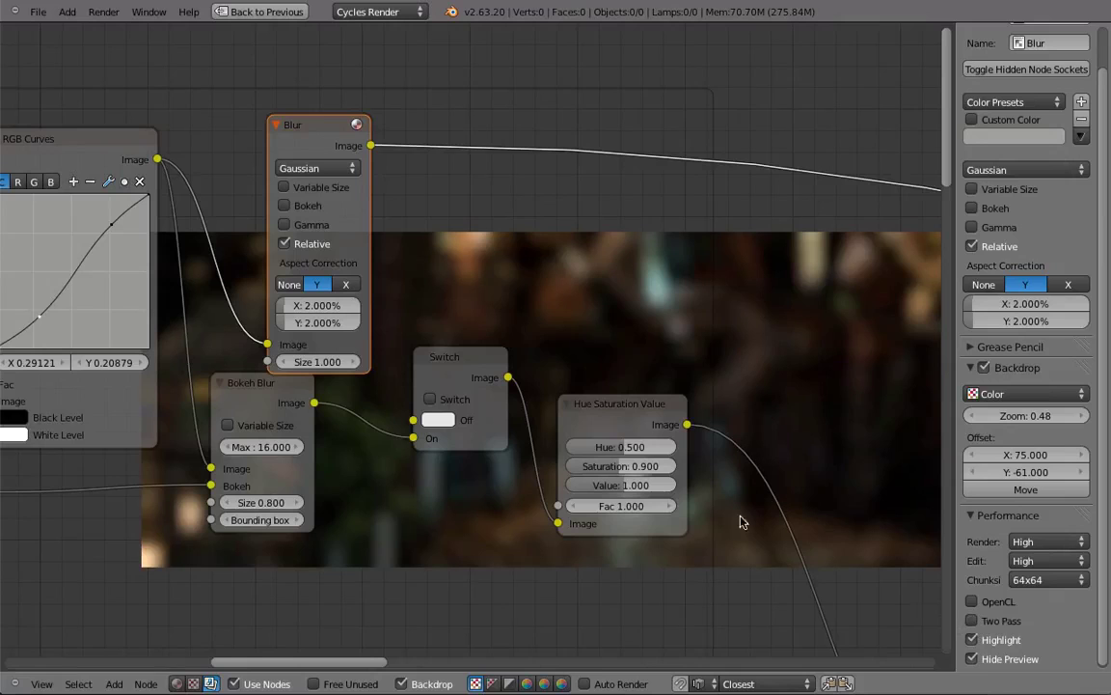
drag(312, 140, 276, 122)
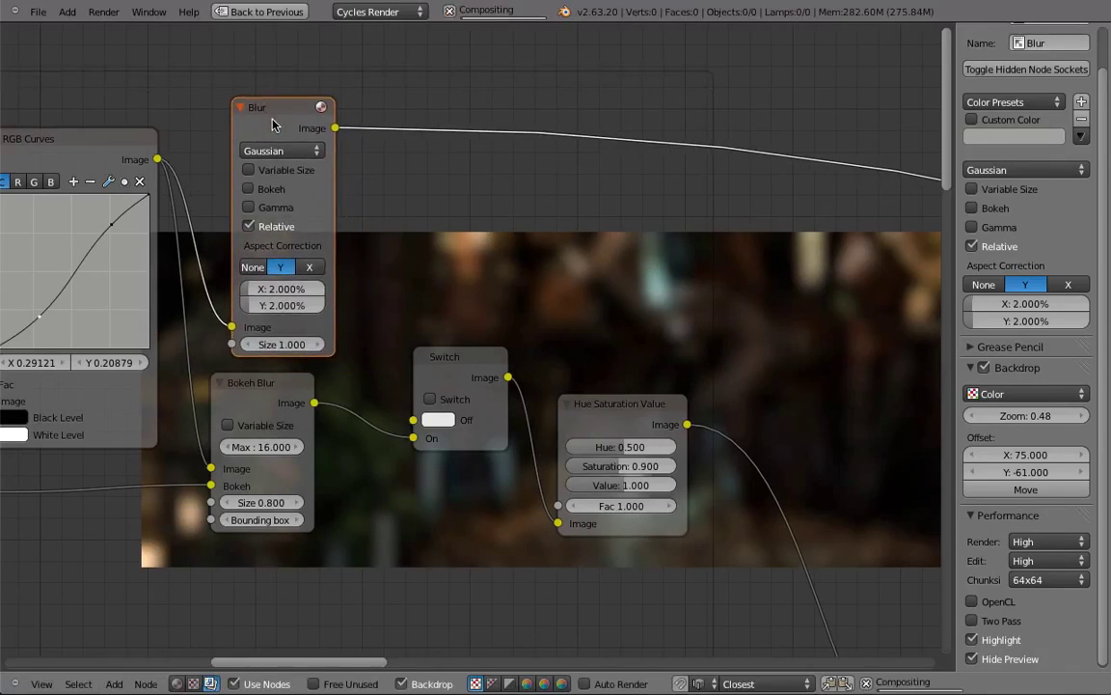
ctrl+shift+click(273, 390)
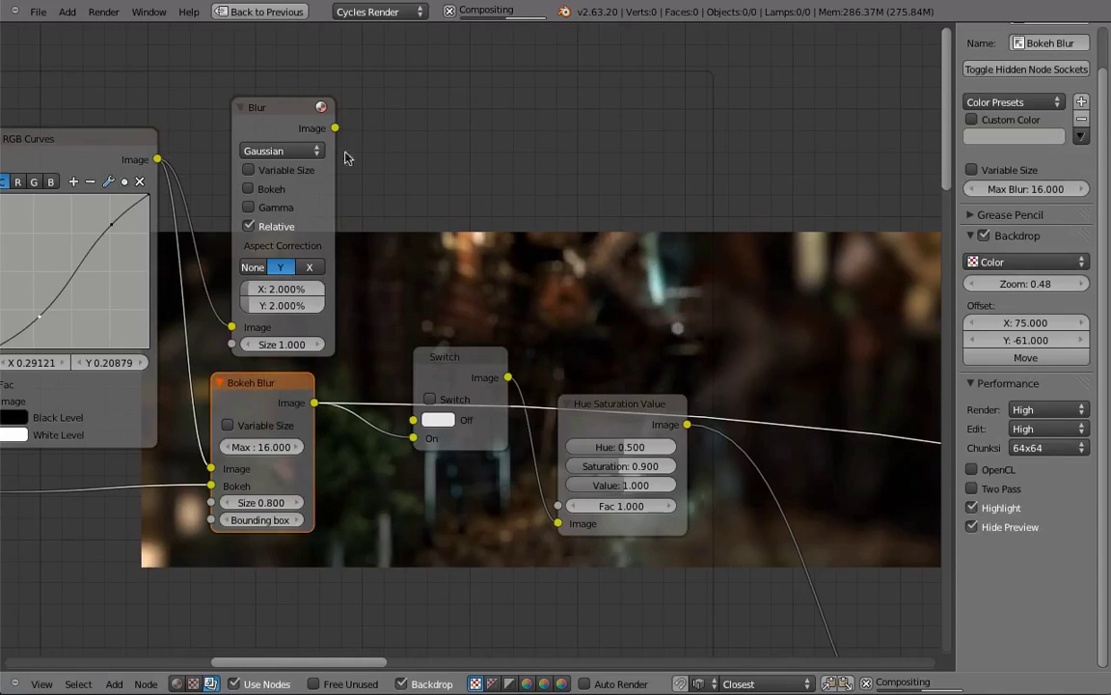
ctrl+shift+click(275, 118)
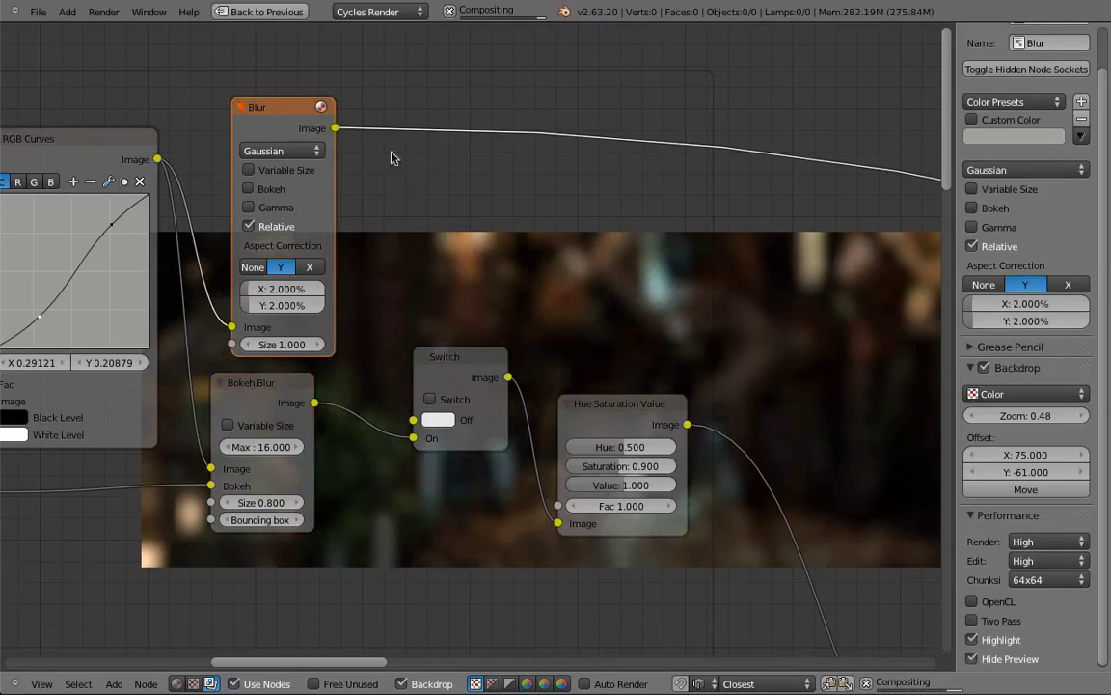
drag(334, 128, 413, 422)
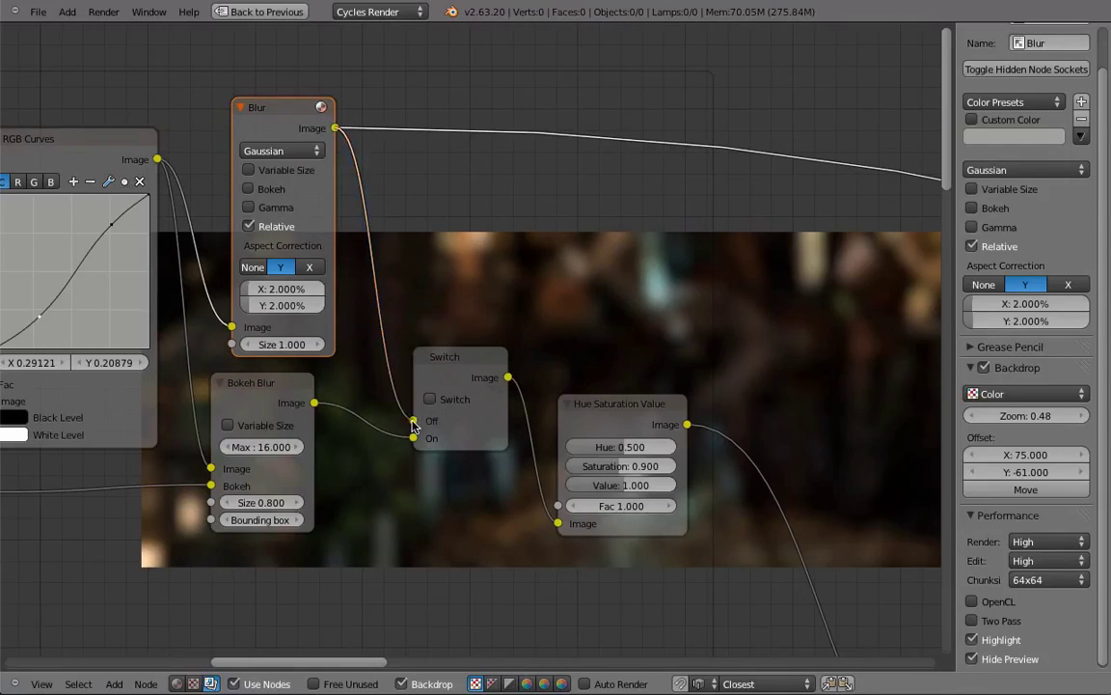
Preview the background's Hue Saturation Value output and the output of the RGB Curves node after it in the Viewer
ctrl+shift+click(632, 405)
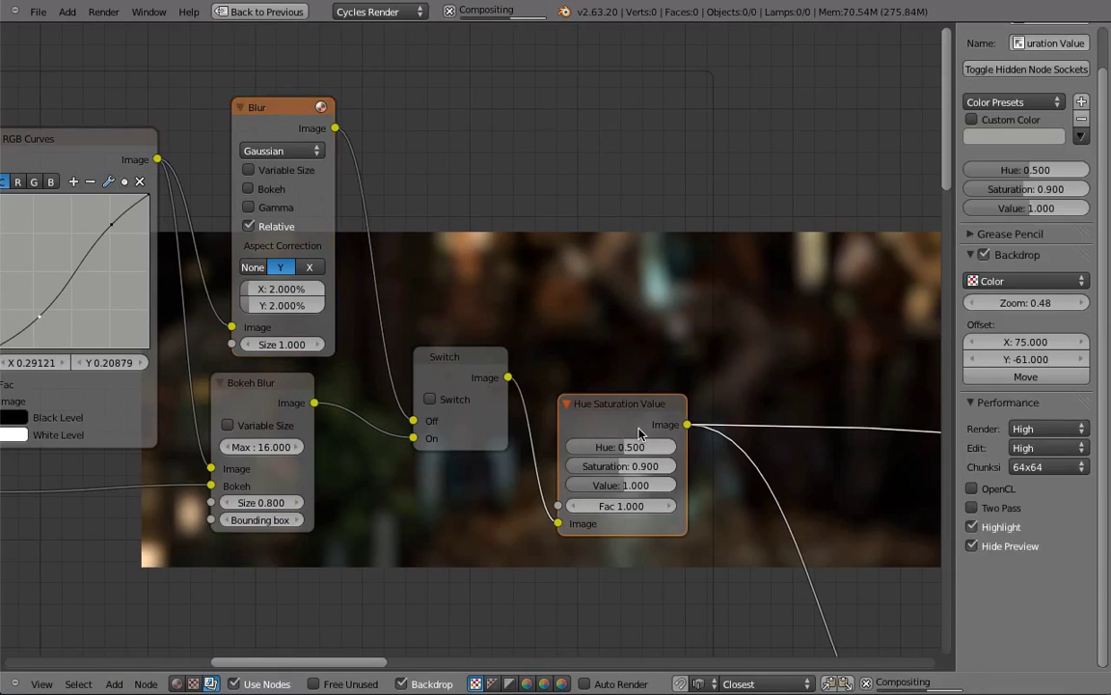
scroll(501, 393, down, 4)
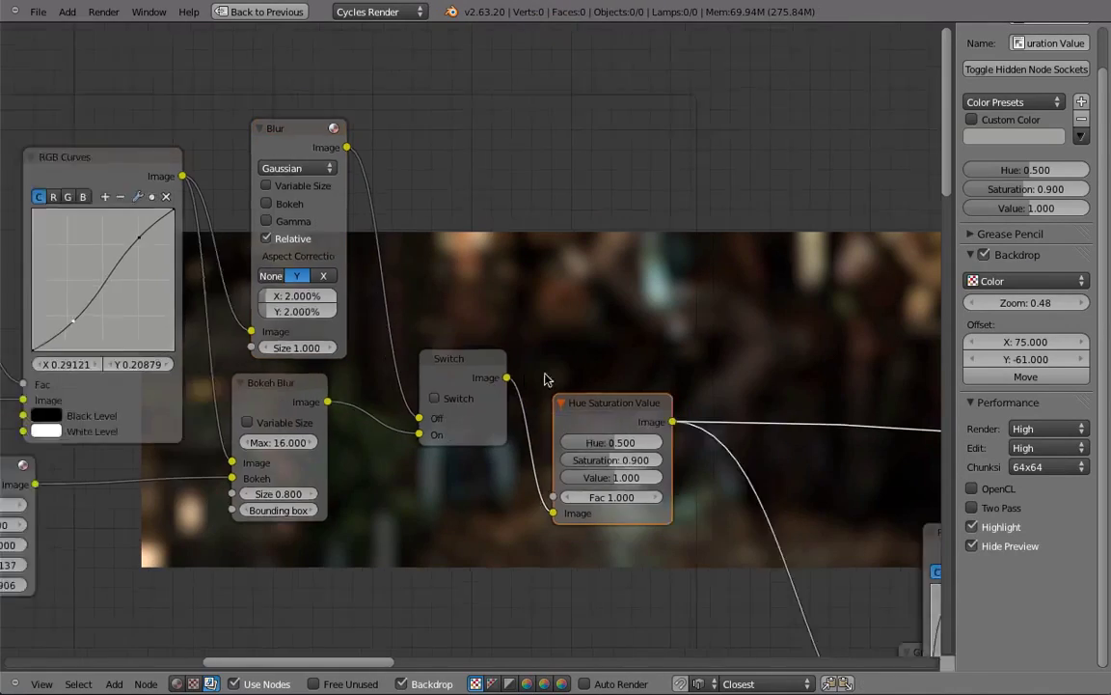
drag(773, 366, 618, 358)
ctrl+shift+click(620, 356)
middle_drag(623, 354, 609, 435)
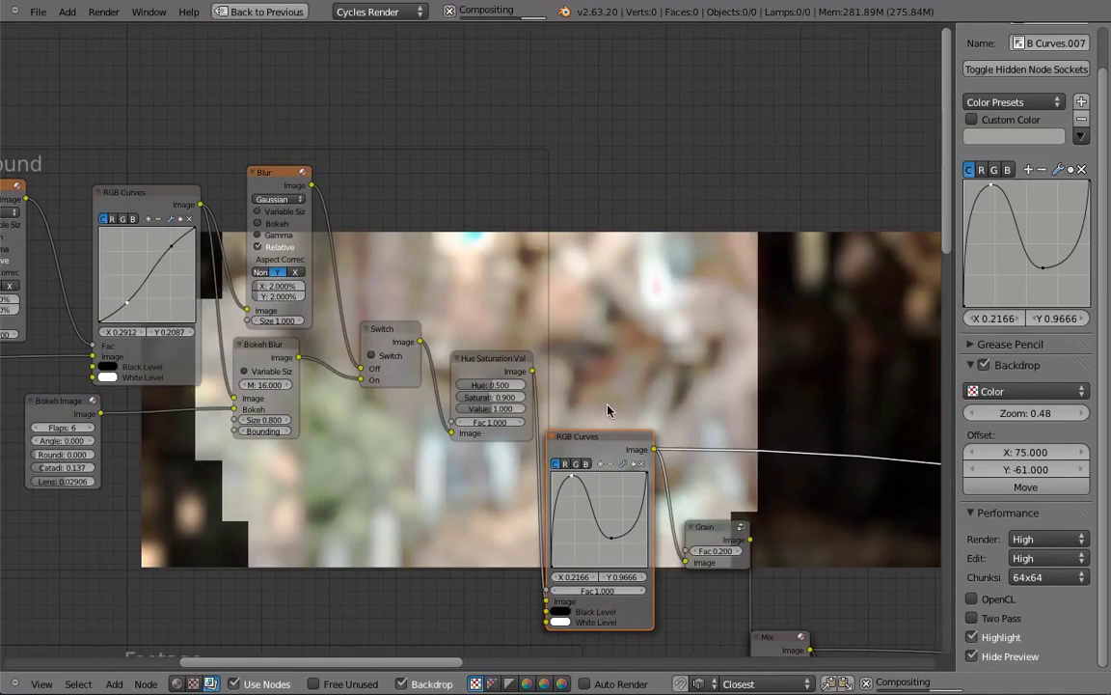
scroll(685, 430, down, 4)
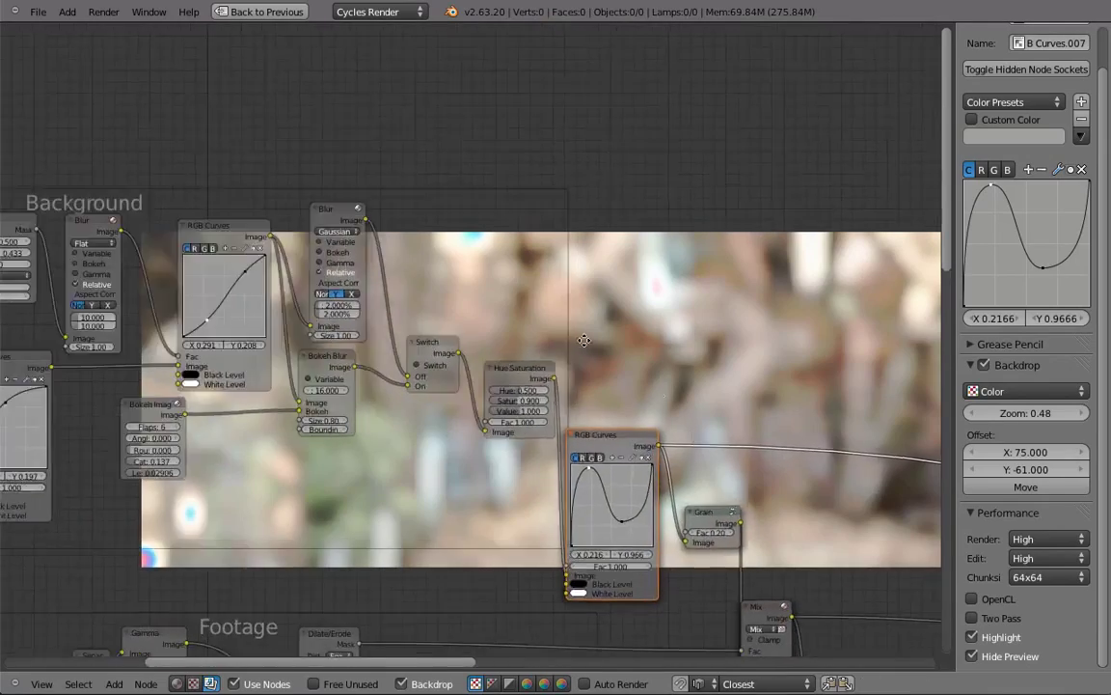
Preview the Fast Vignette output in the Viewer and remove the Mix node between Alpha Over and RGB Curves, keeping the chain connected
middle_drag(868, 559, 434, 372)
middle_drag(820, 458, 511, 401)
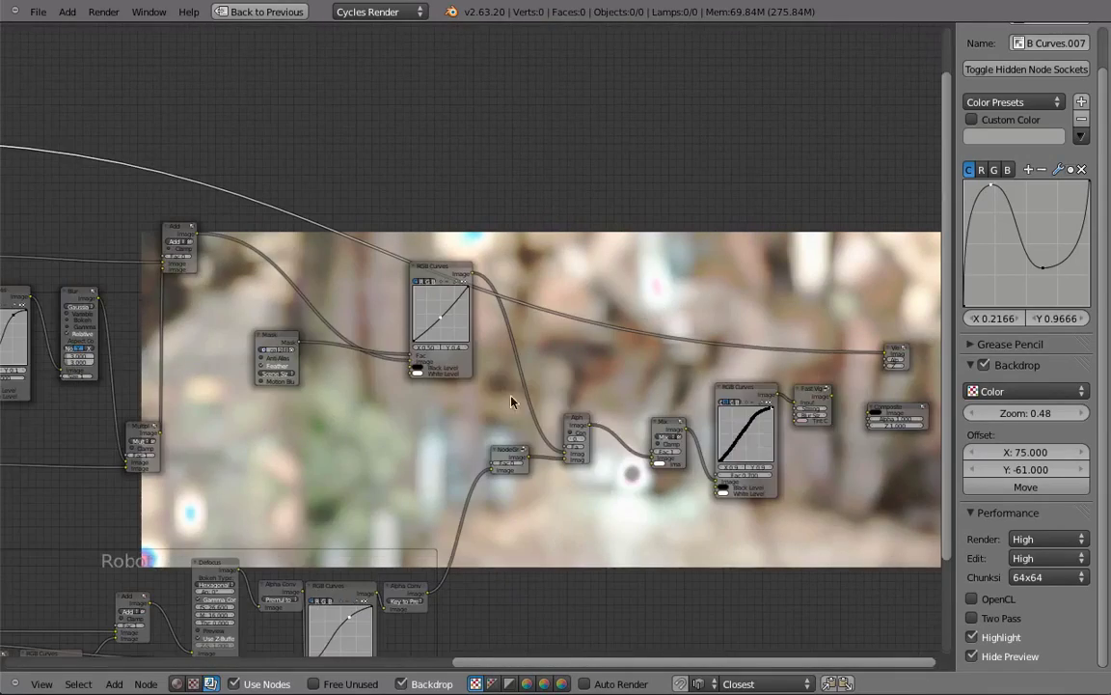
ctrl+shift+click(805, 391)
middle_drag(296, 254, 594, 381)
middle_drag(560, 437, 592, 409)
scroll(473, 382, up, 1)
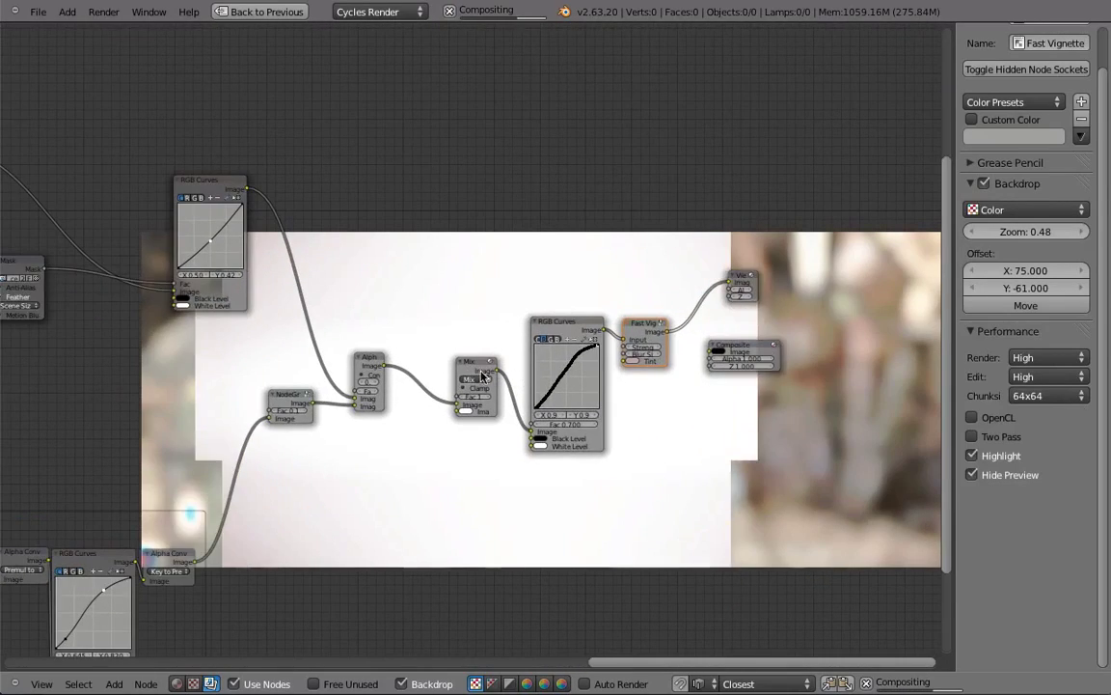
click(469, 369)
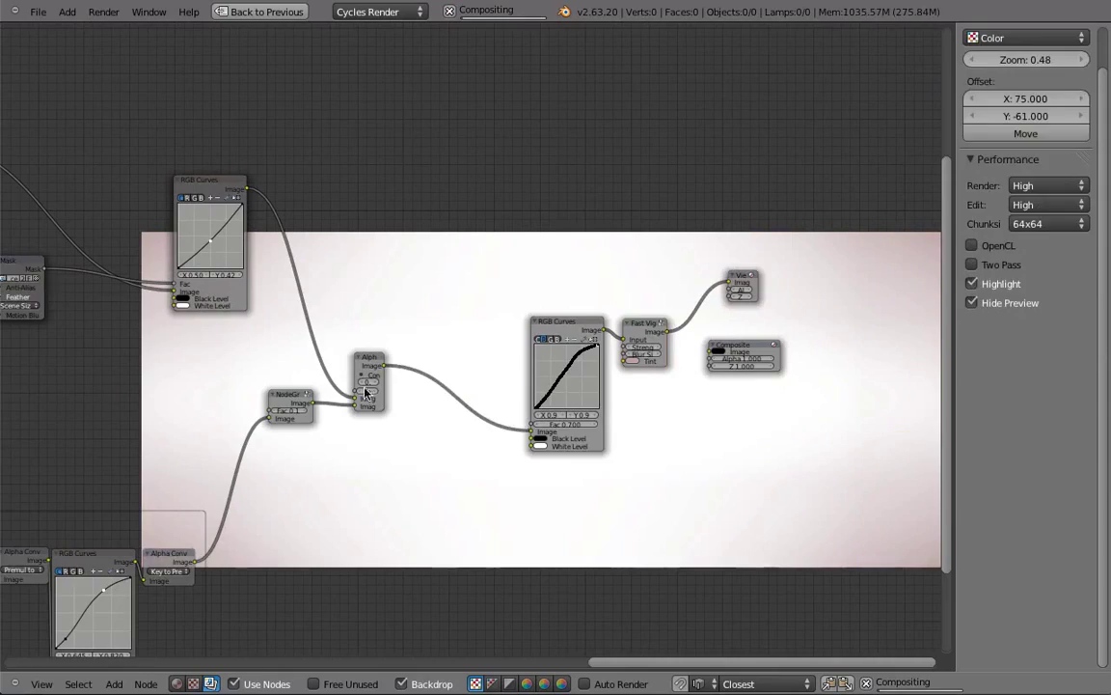
Enable the background's Switch node so the composite uses the Bokeh Blur
middle_drag(618, 347, 704, 390)
middle_drag(42, 236, 905, 507)
scroll(429, 328, down, 3)
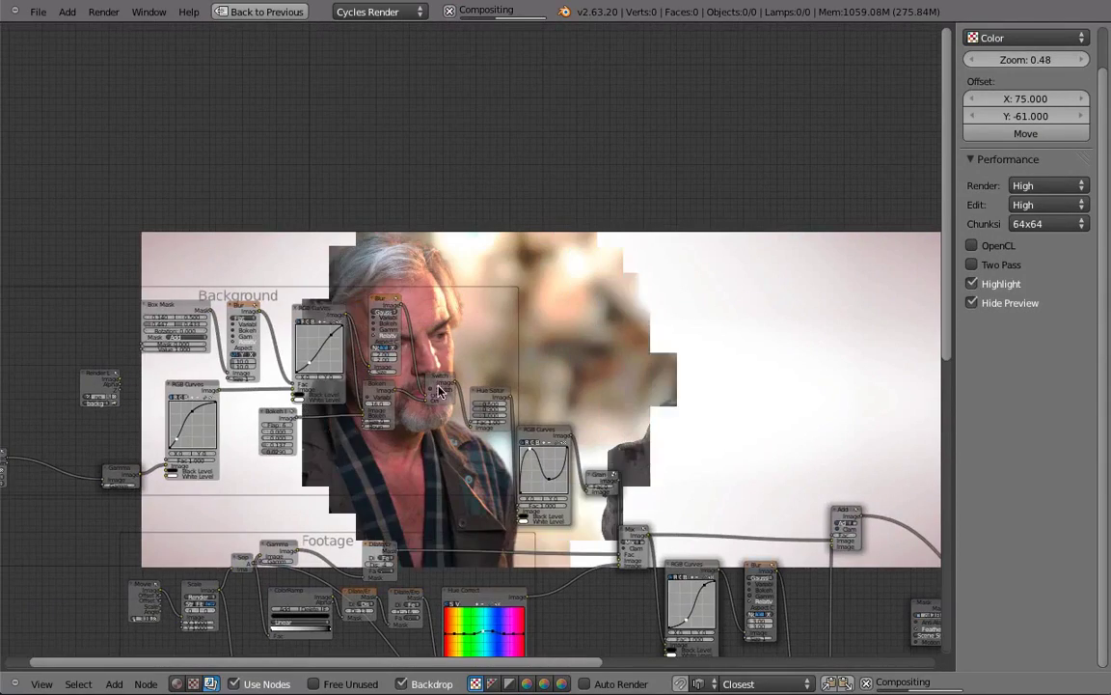
scroll(347, 246, up, 4)
drag(326, 238, 320, 235)
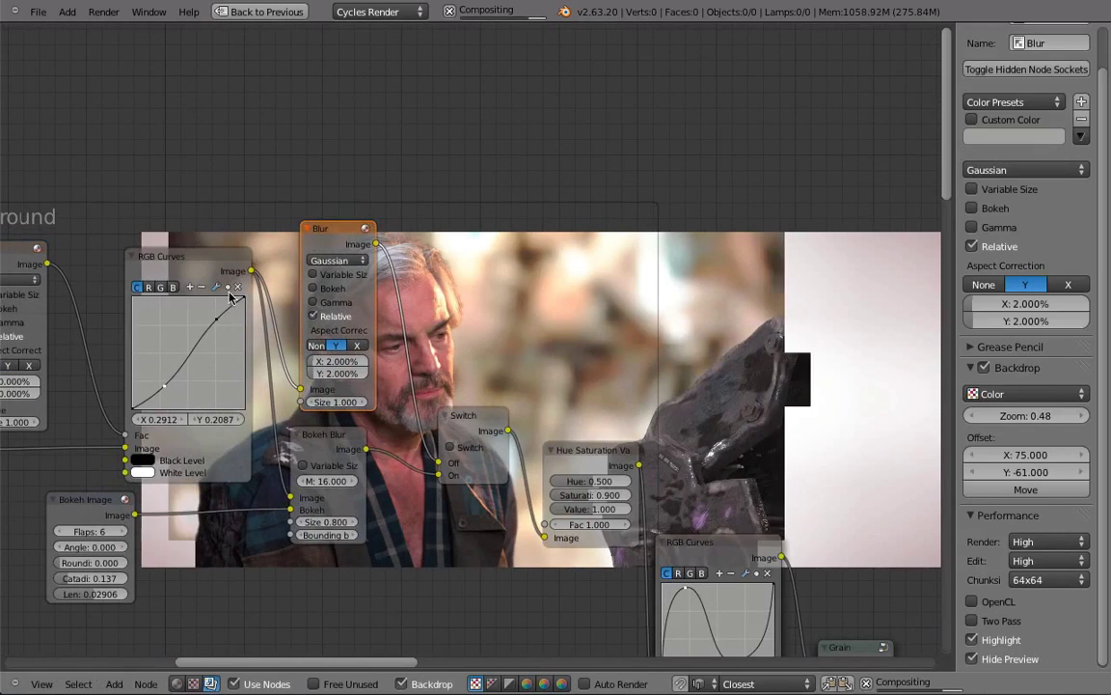
click(453, 449)
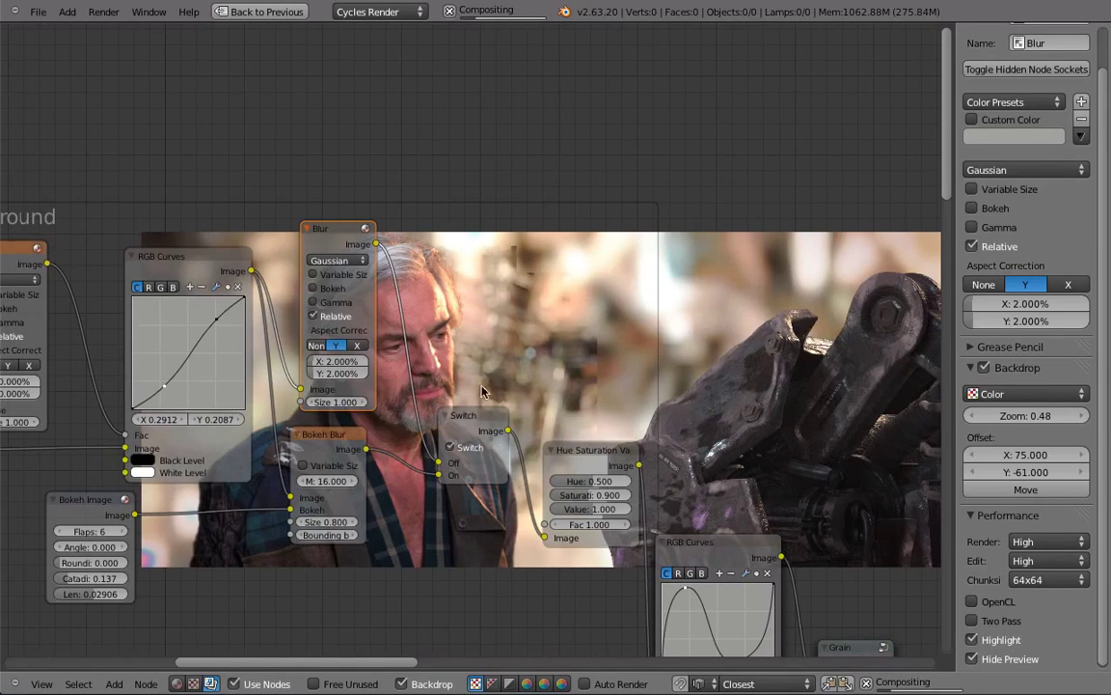
Examine the composite with Bokeh Blur and follow the node tree from the final nodes back to the Background frame
scroll(501, 377, down, 7)
middle_drag(625, 436, 478, 289)
scroll(478, 290, down, 2)
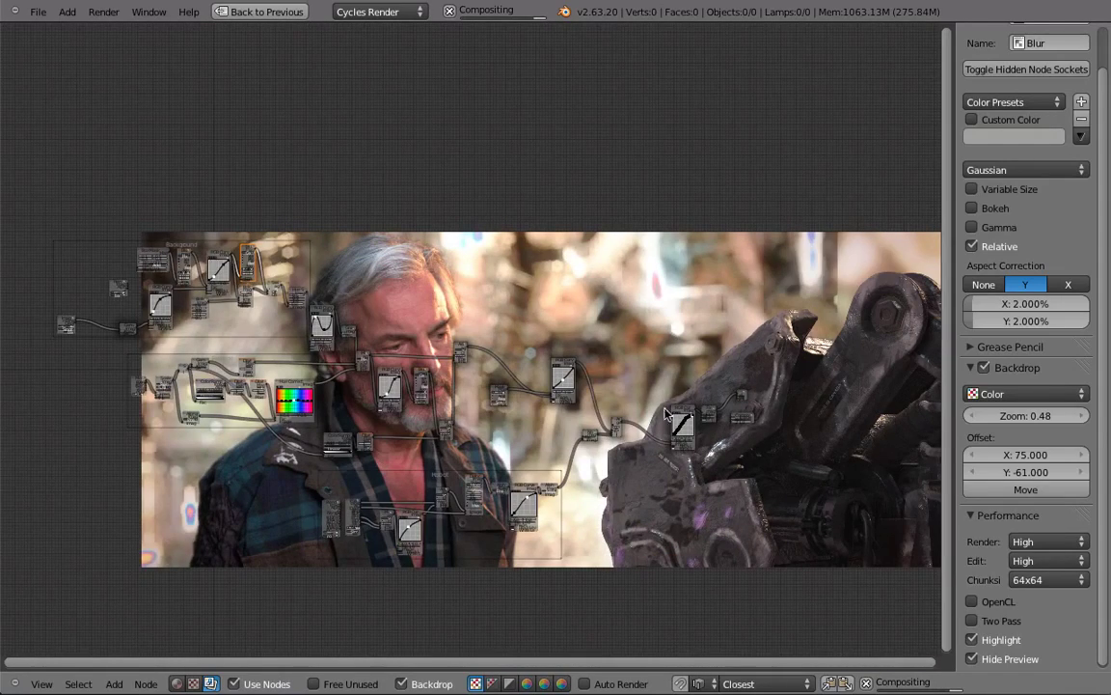
scroll(666, 420, up, 4)
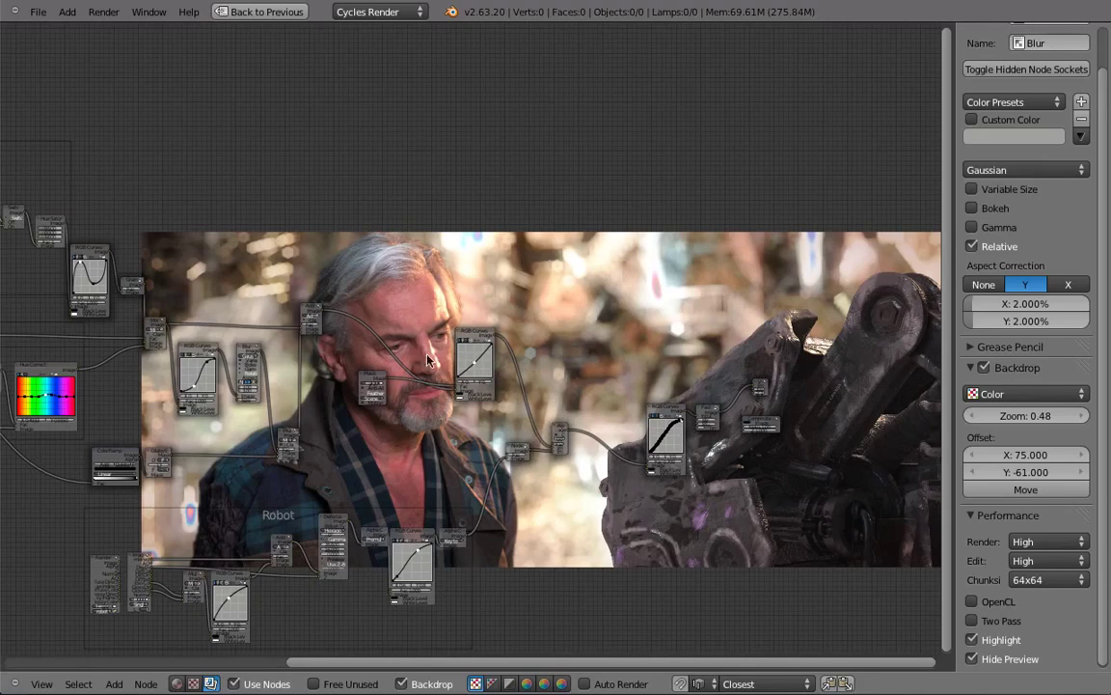
scroll(337, 350, up, 4)
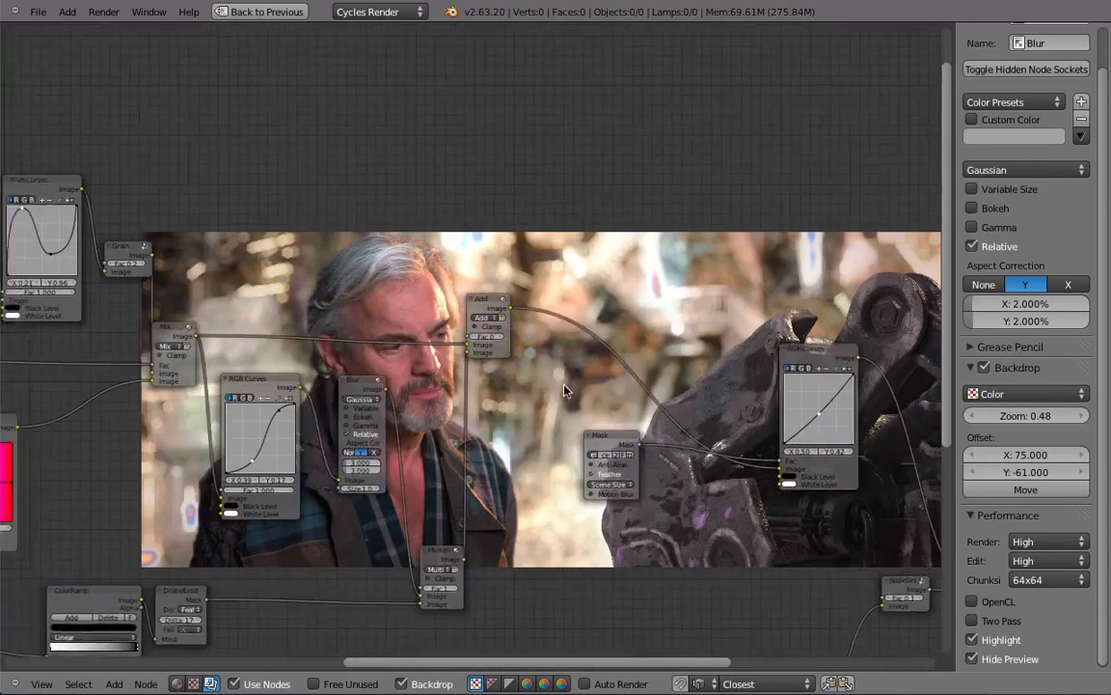
shift+middle_drag(236, 333, 618, 366)
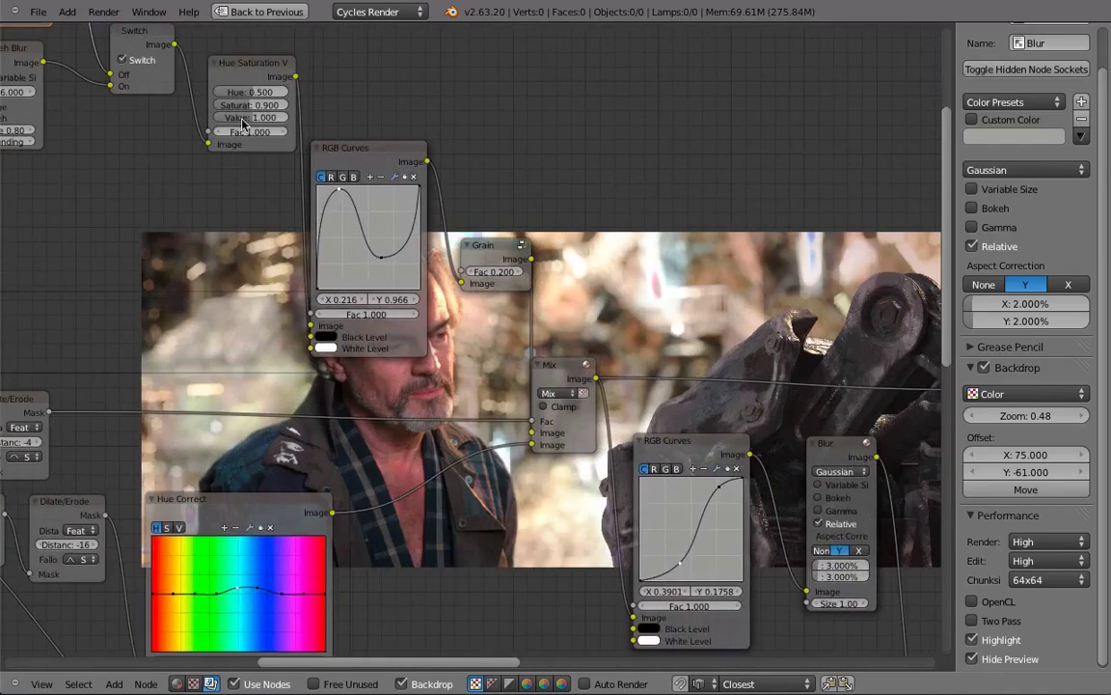
shift+middle_drag(243, 122, 641, 425)
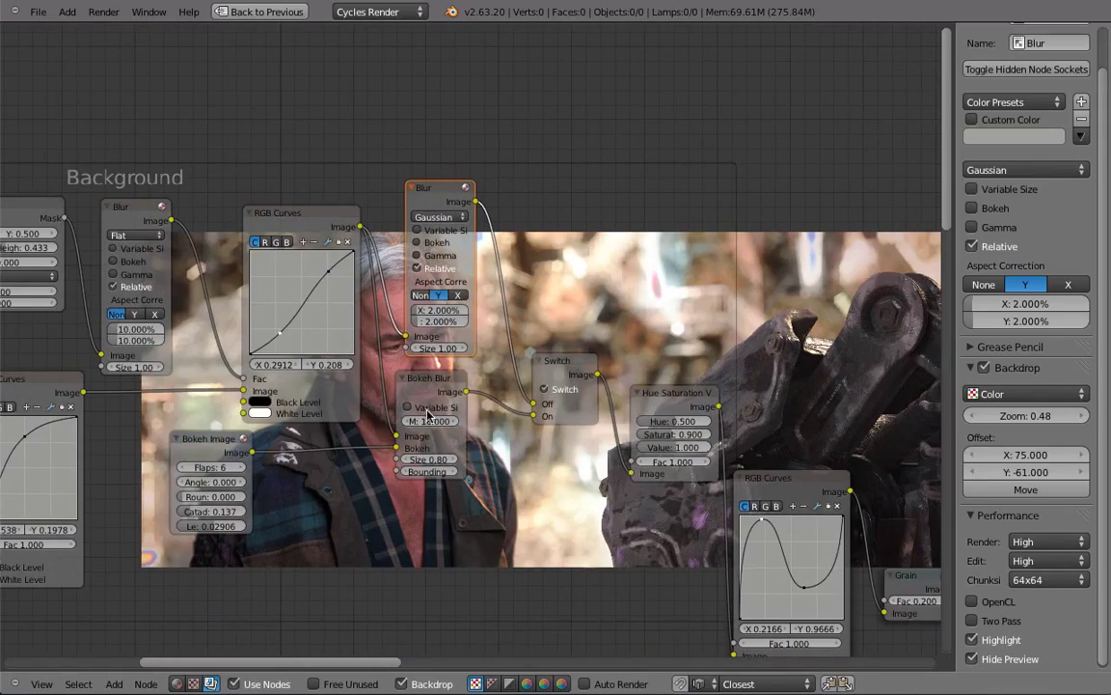
ctrl+middle_drag(428, 413, 431, 349)
ctrl+middle_drag(617, 439, 422, 418)
key(shift+a)
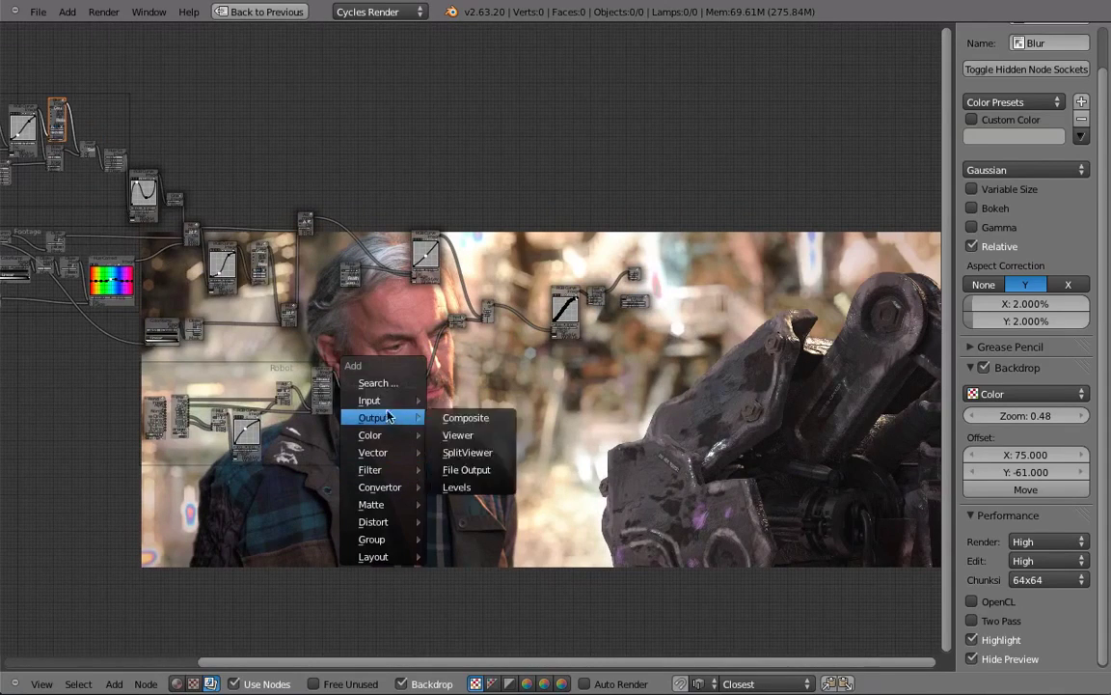
mouse_move(370, 400)
key(Escape)
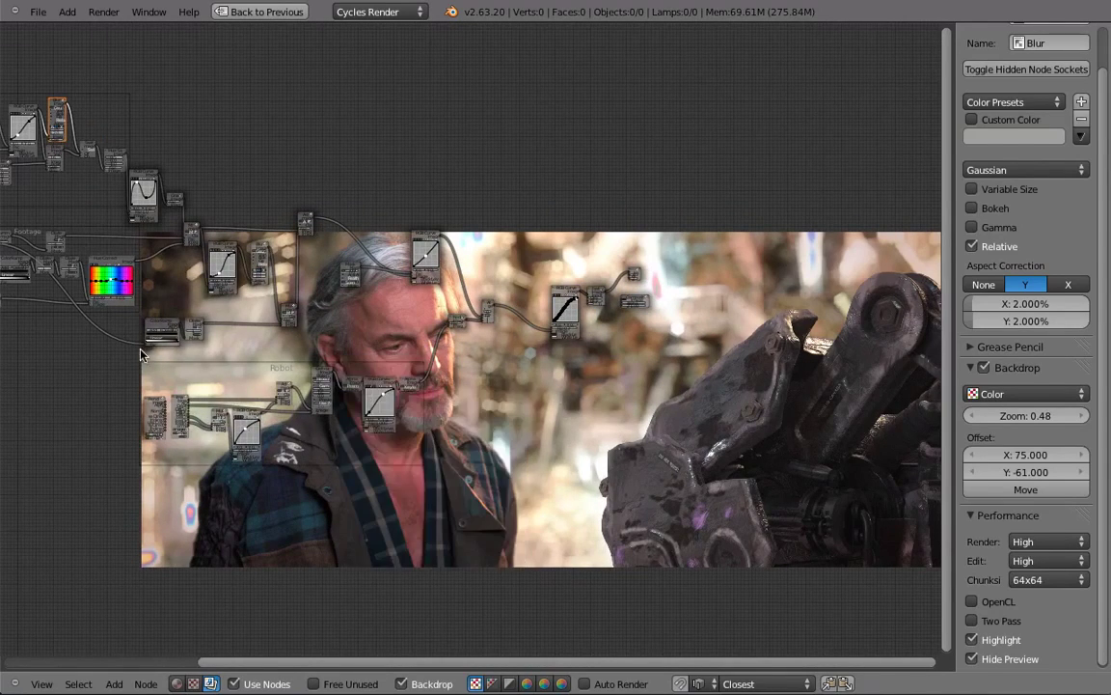
Add a second Switch node and insert it on the link between Alpha Over and the final RGB Curves
middle_drag(447, 407, 604, 363)
key(shift+a)
mouse_move(653, 496)
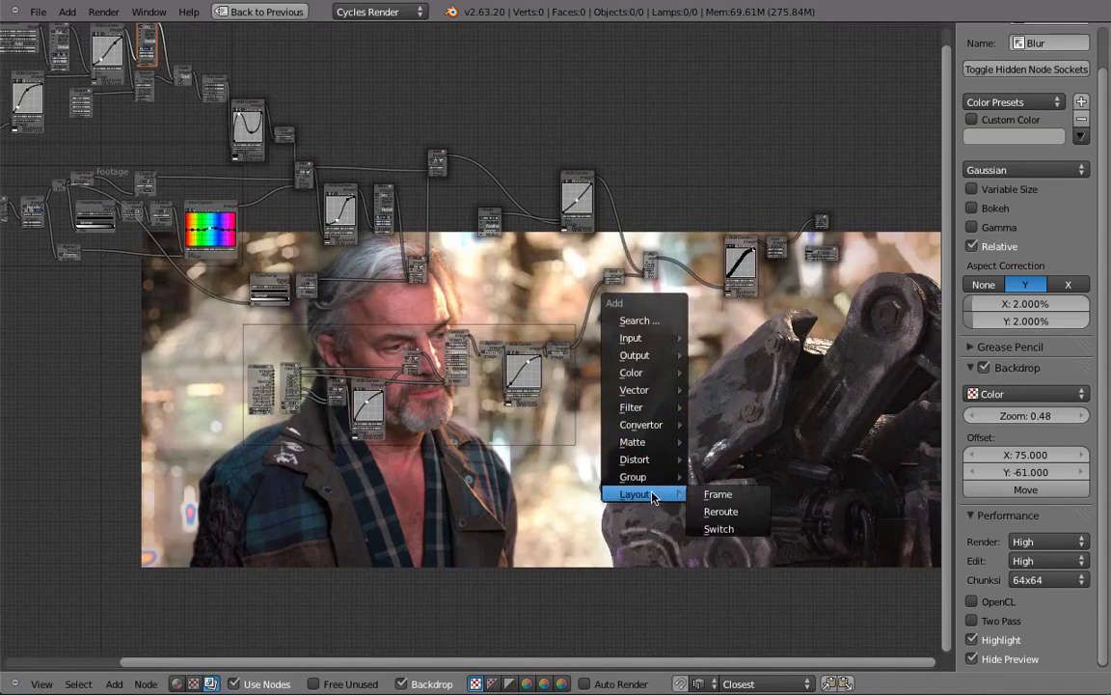
click(737, 528)
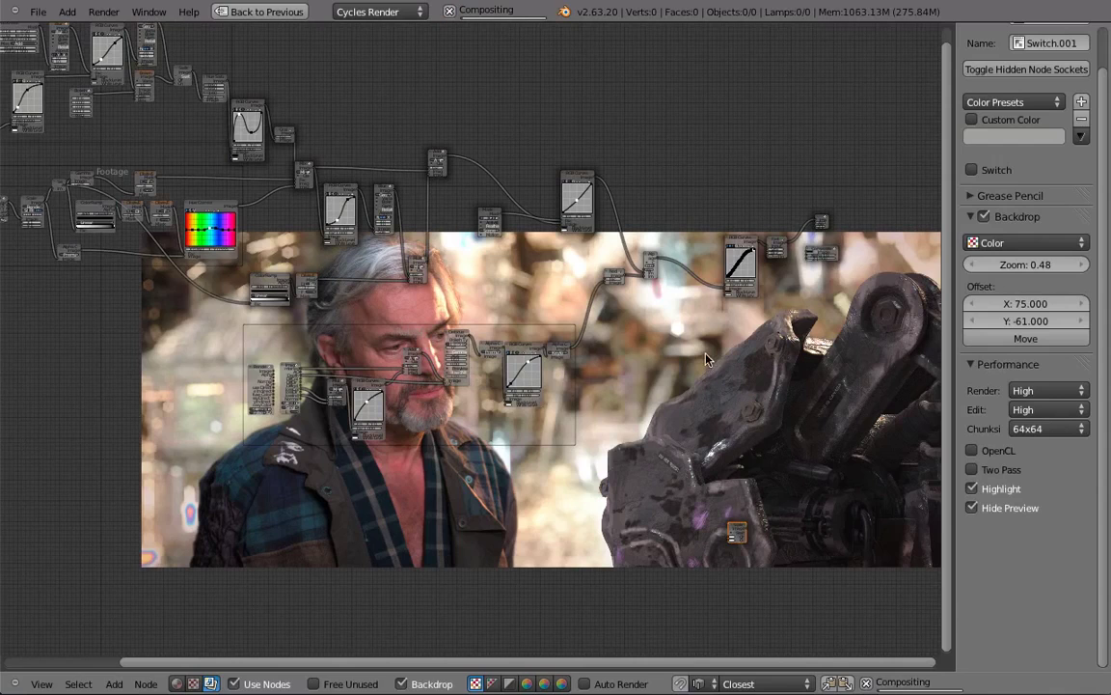
scroll(737, 510, up, 1)
scroll(737, 524, up, 1)
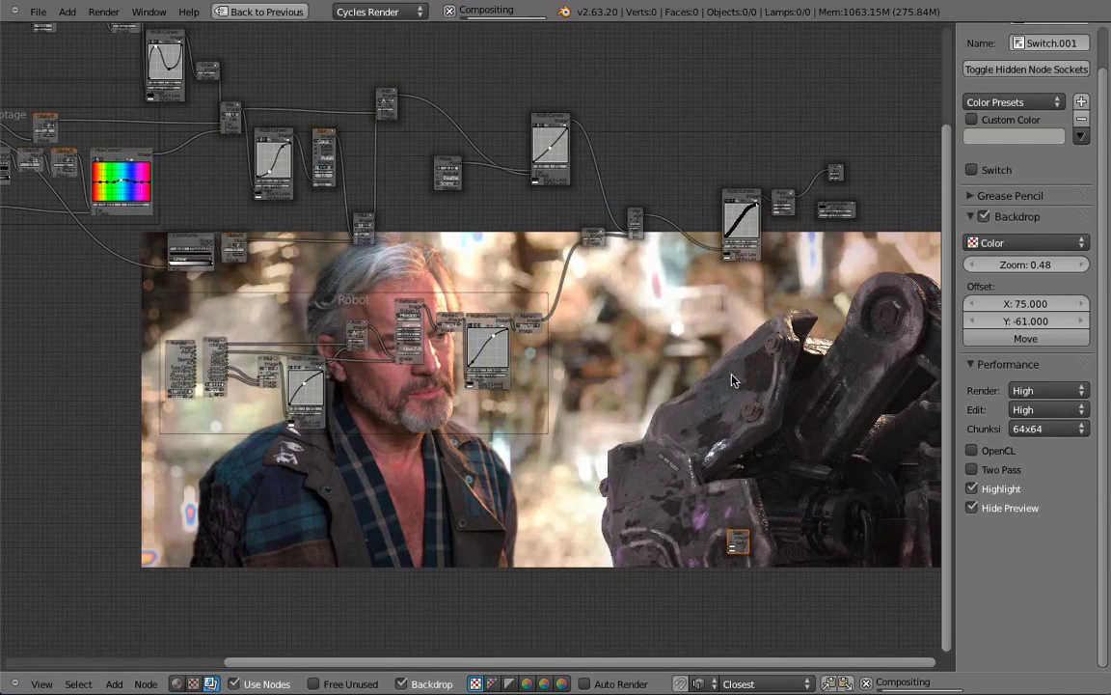
drag(737, 541, 717, 321)
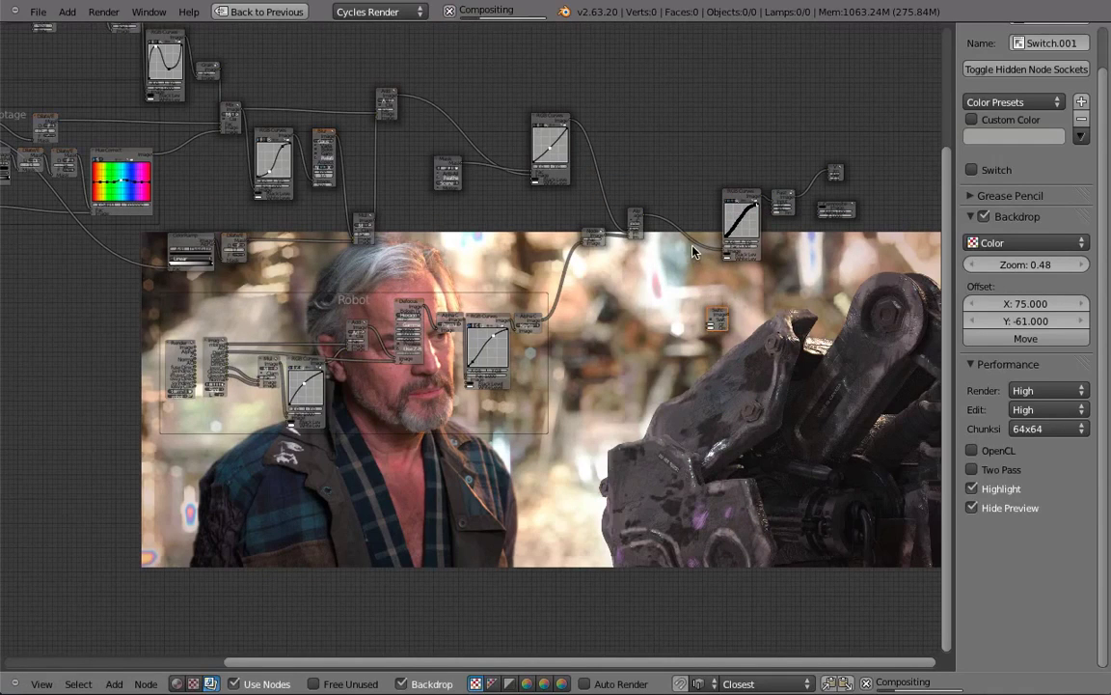
key(g)
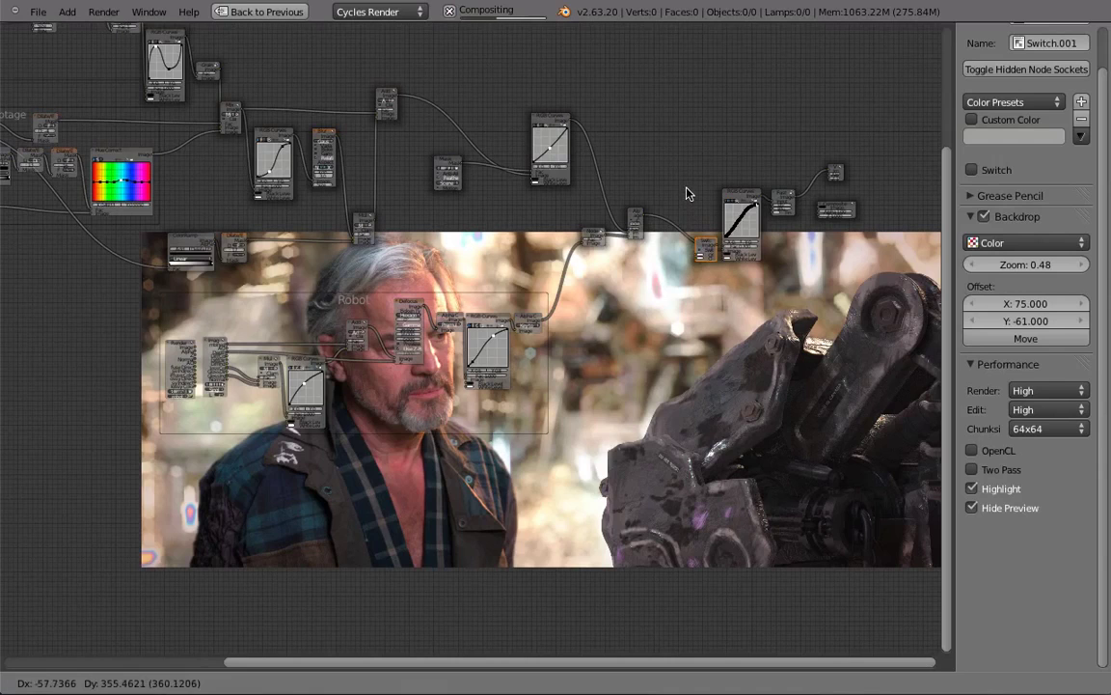
mouse_move(687, 193)
mouse_down()
mouse_move(684, 208)
mouse_move(682, 183)
mouse_up()
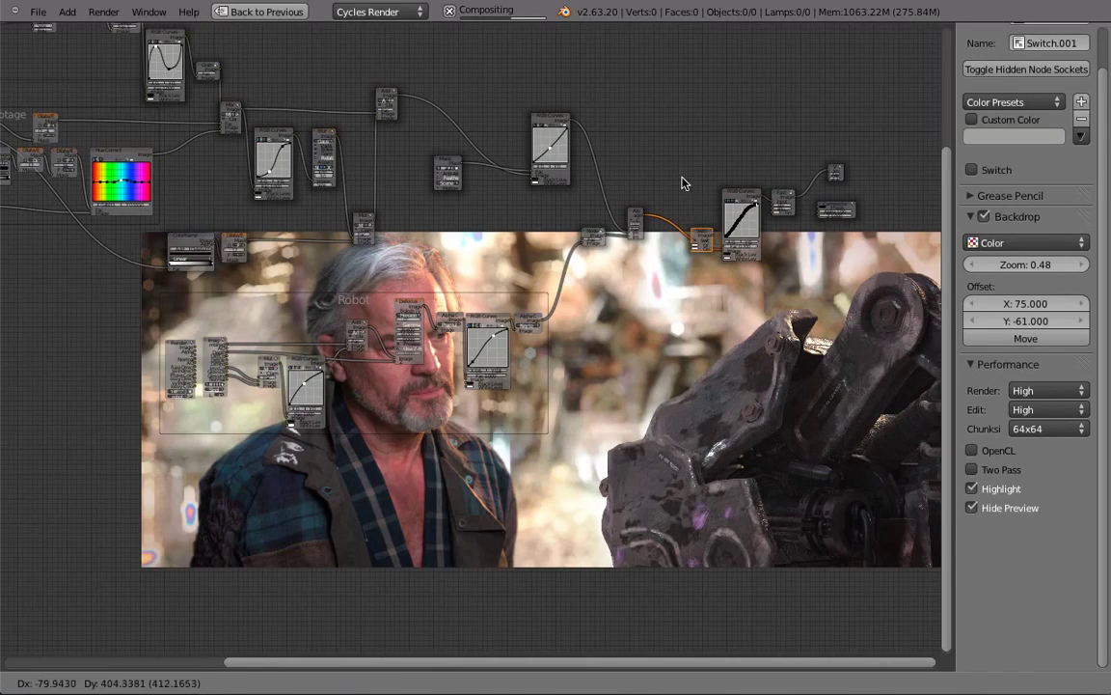
click(682, 183)
Move the Alpha Over link to the new Switch node's On input and connect the first background RGB Curves output to Off
scroll(699, 246, up, 3)
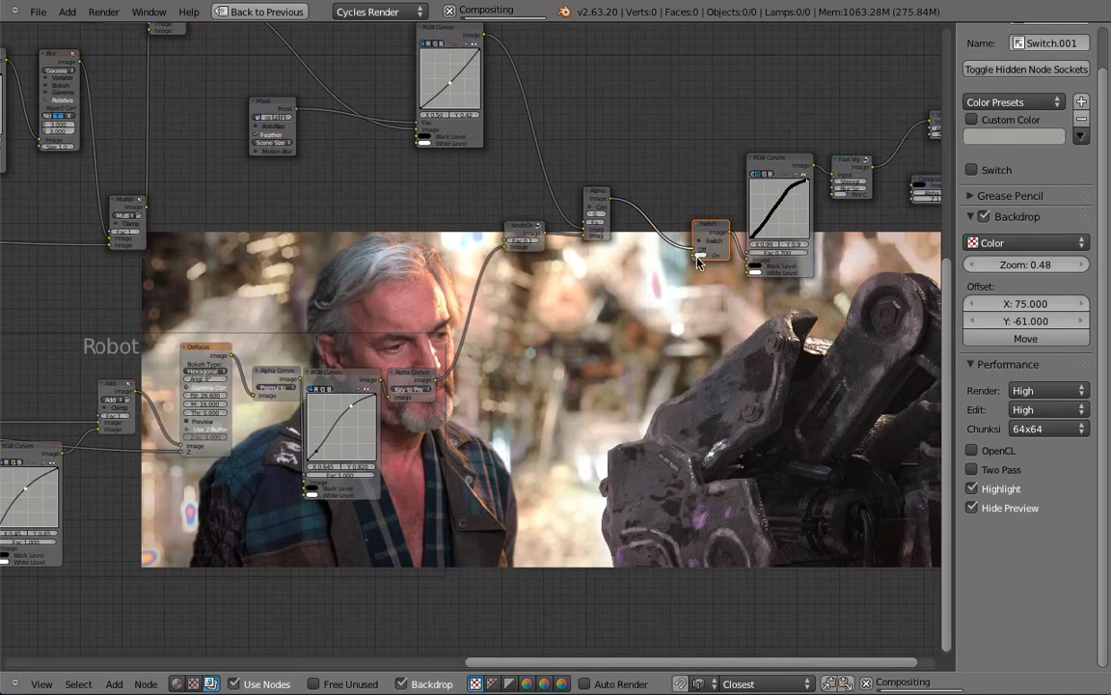
drag(700, 255, 700, 255)
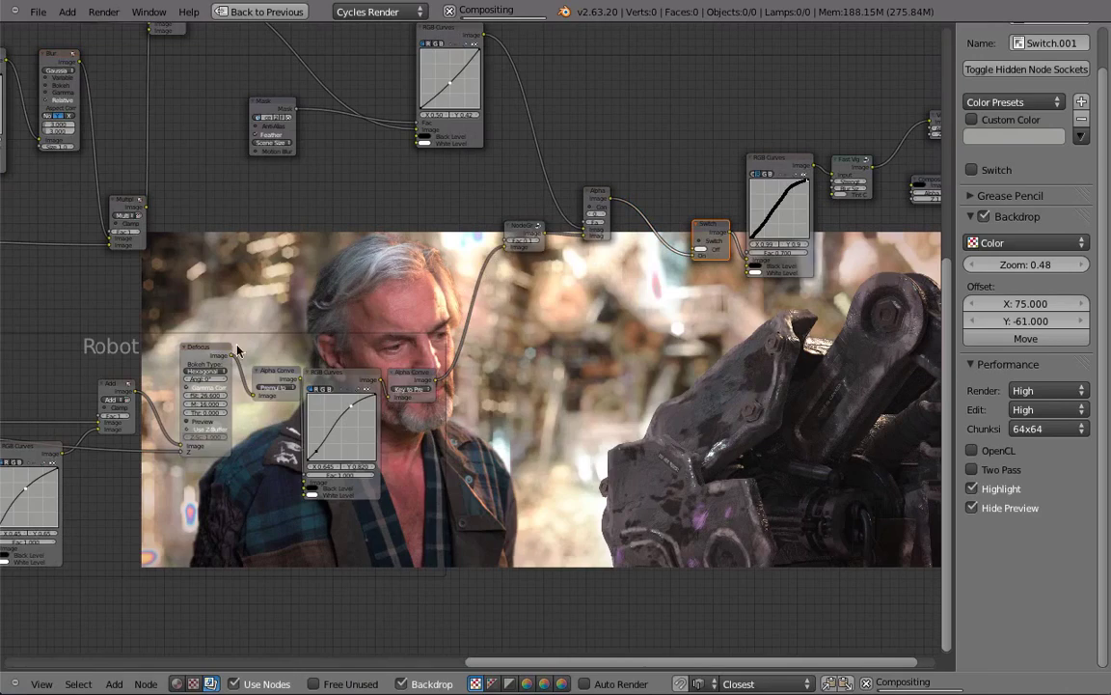
middle_drag(613, 342, 404, 412)
scroll(404, 412, down, 5)
middle_drag(400, 325, 193, 228)
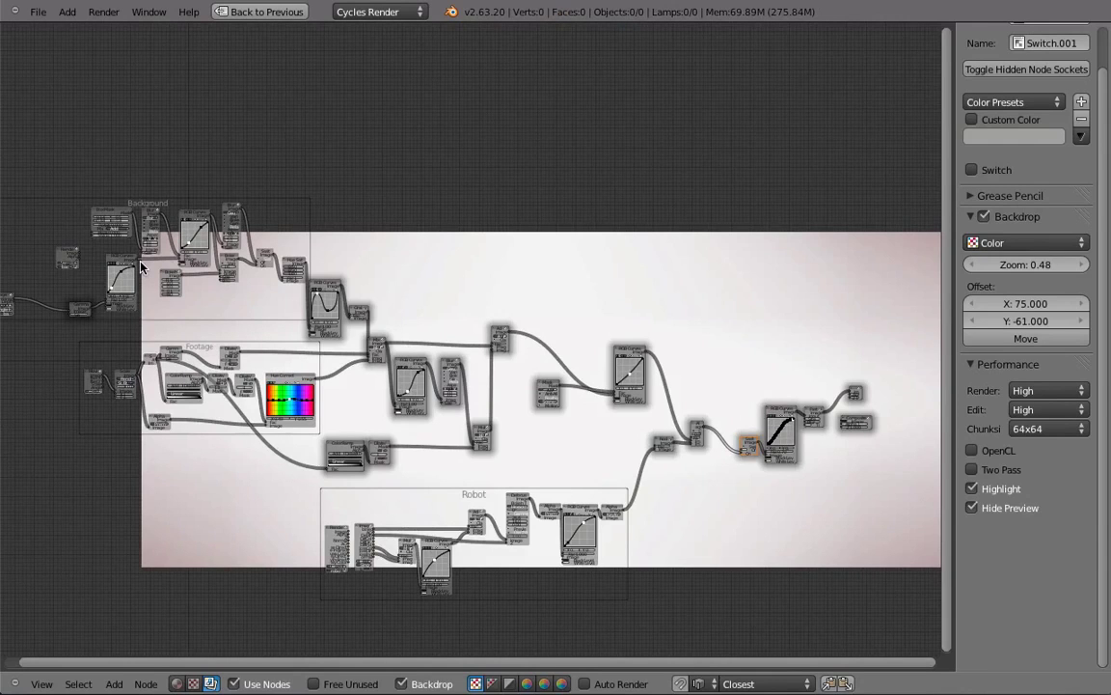
right_click(168, 265)
drag(707, 387, 744, 455)
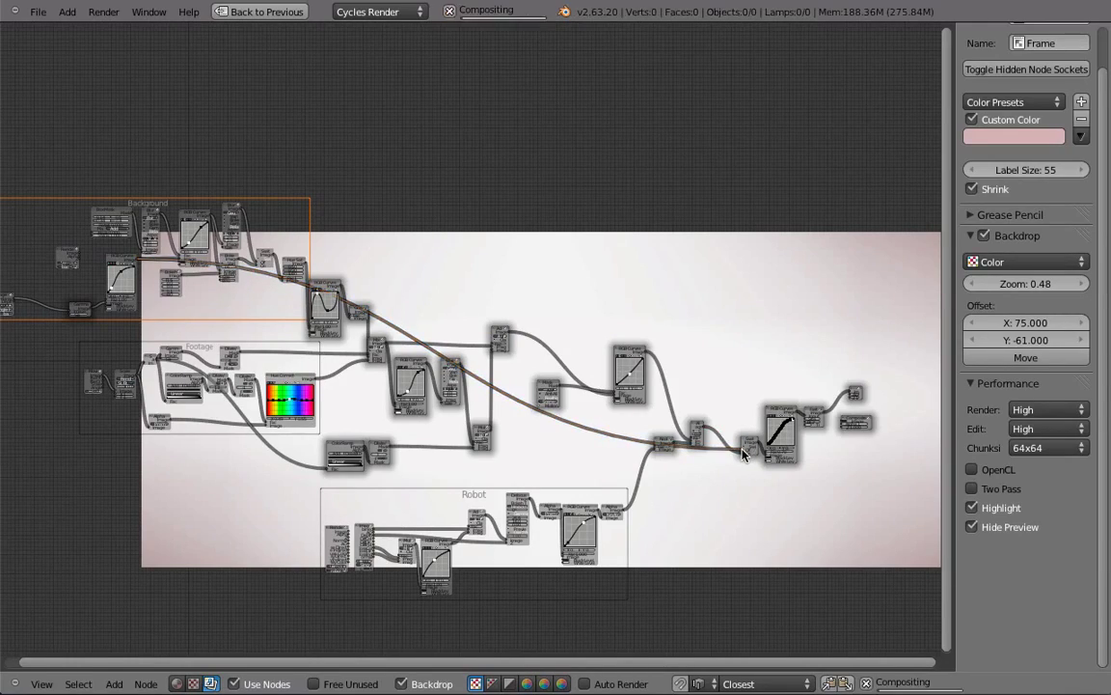
click(756, 450)
scroll(757, 450, up, 6)
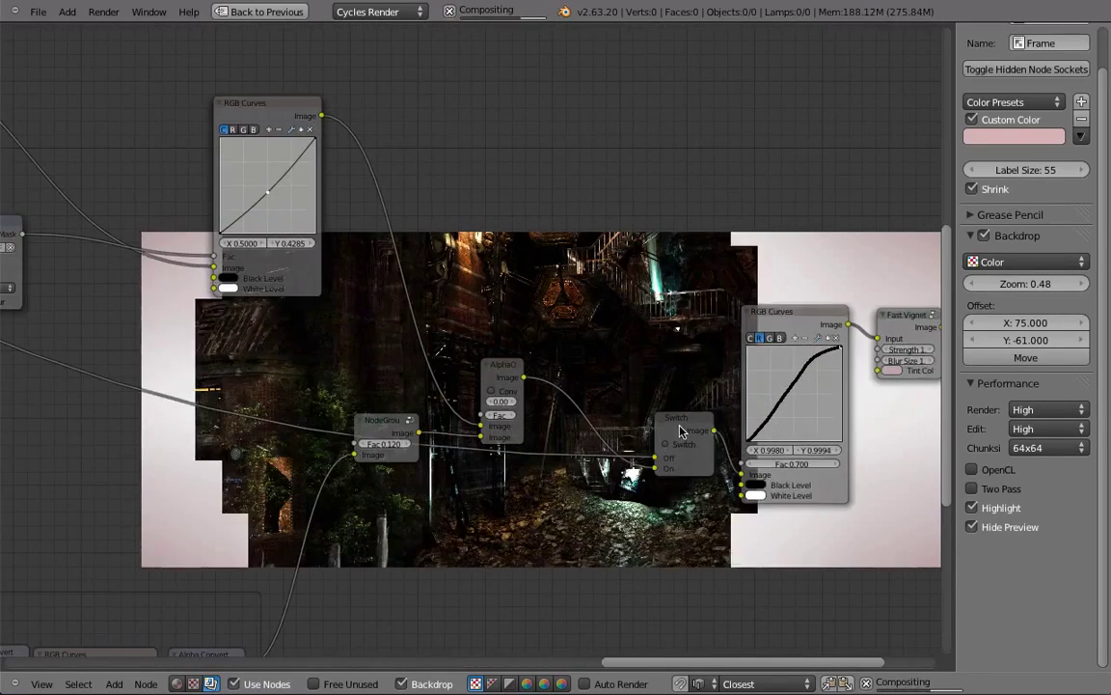
Place the new Switch node above Alpha Over, preview its output in the Viewer, and enable its Switch option
drag(683, 431, 647, 306)
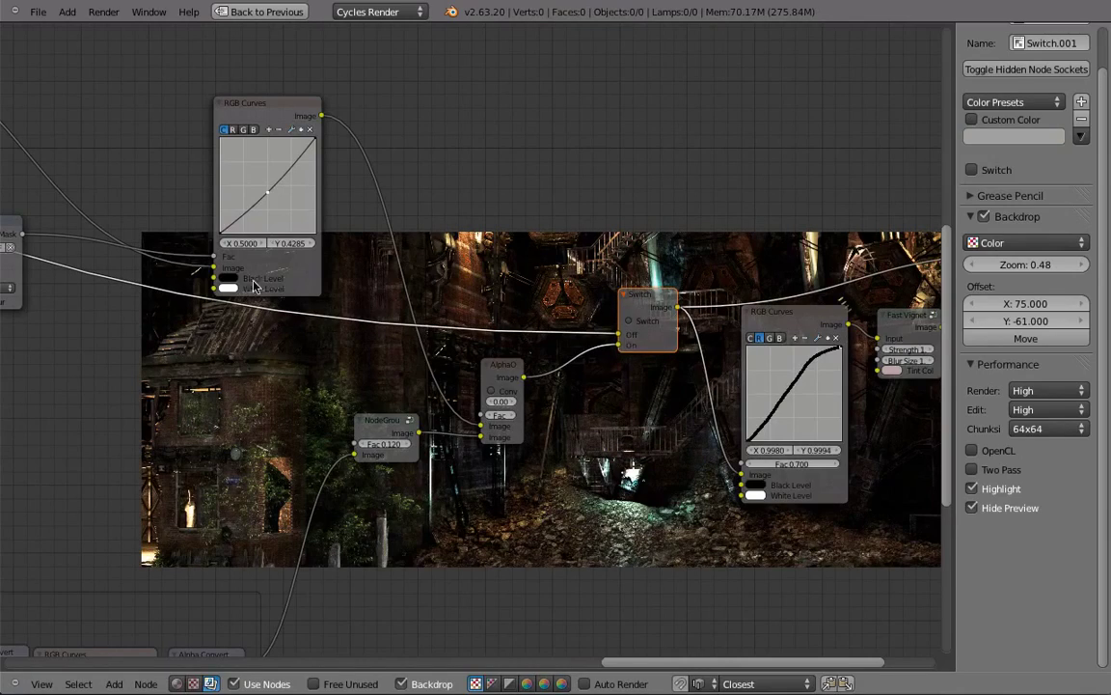
scroll(254, 286, down, 4)
scroll(81, 287, down, 3)
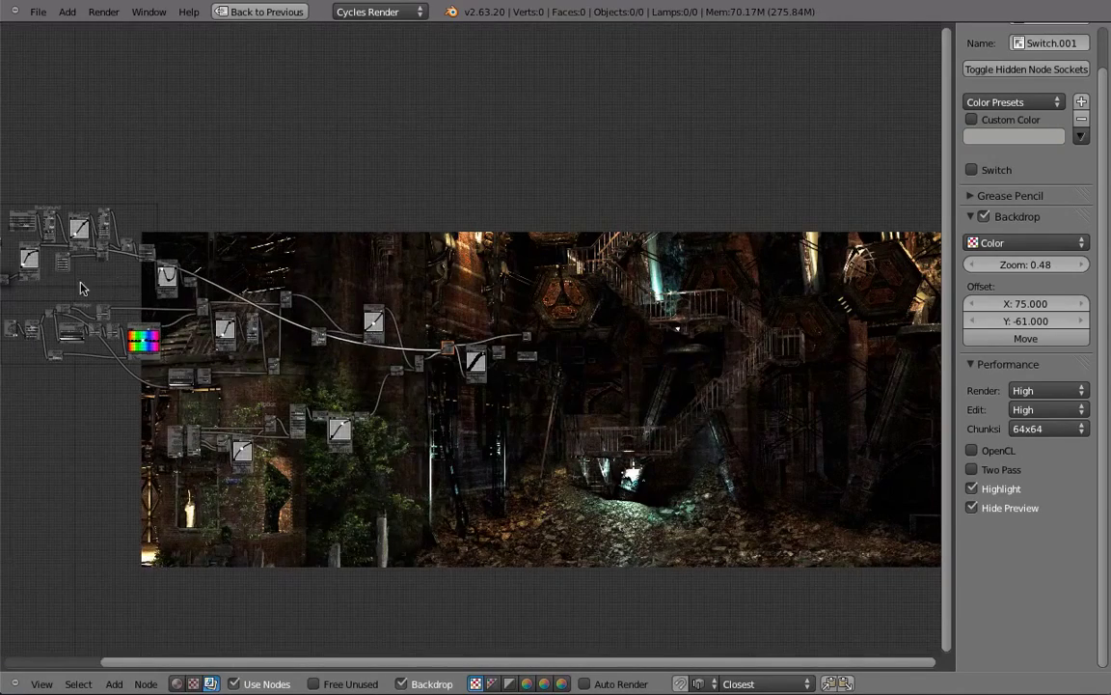
scroll(444, 352, up, 7)
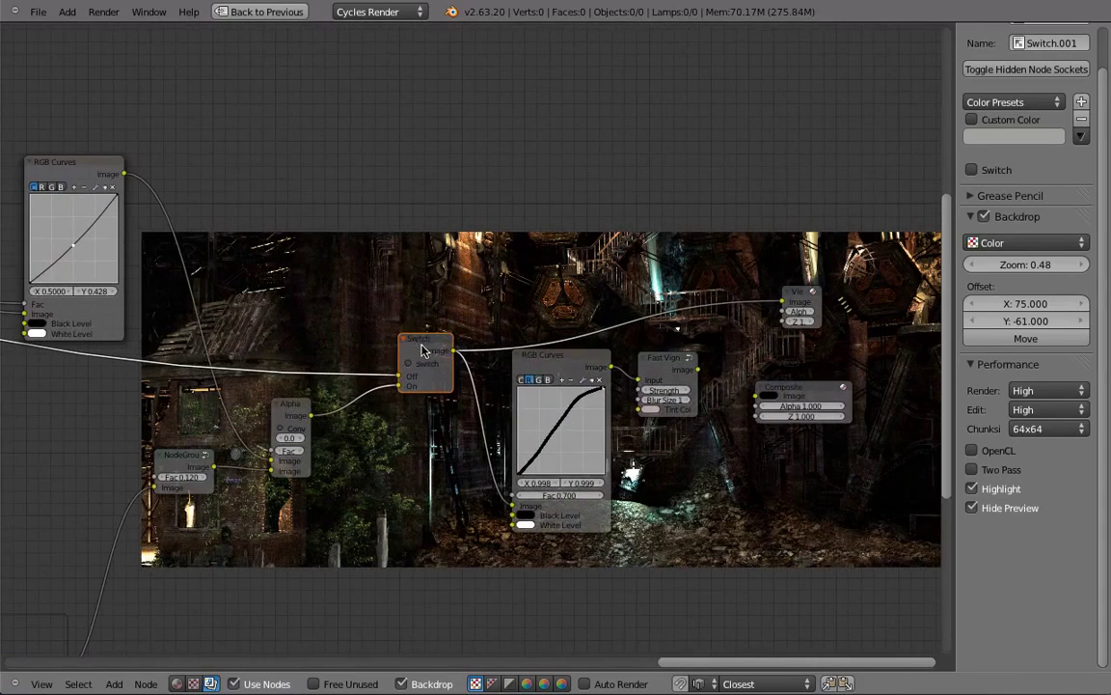
click(411, 364)
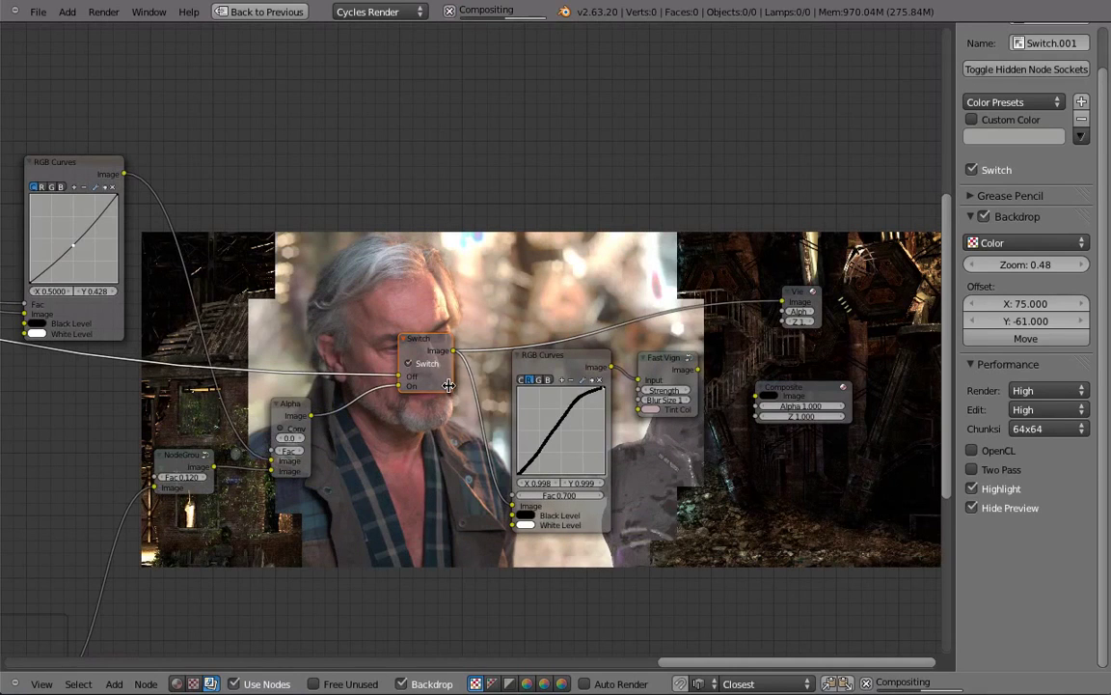
Delete the second Switch node while keeping its links reconnected, and preview the Alpha Over output in the Viewer
key(ctrl+x)
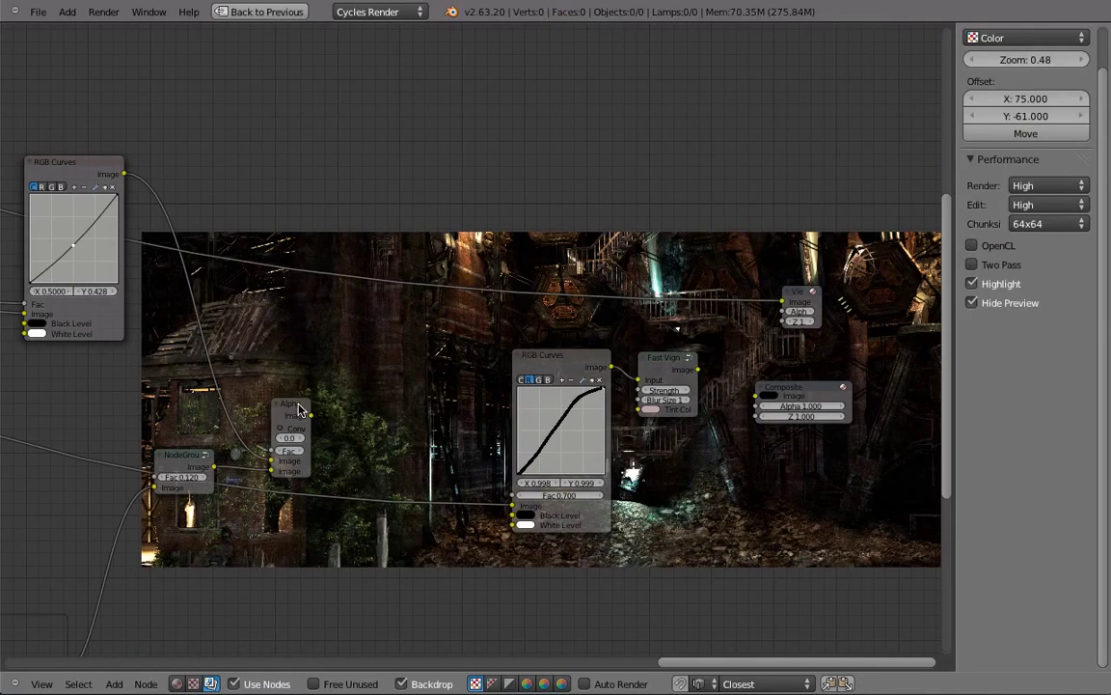
ctrl+shift+click(306, 413)
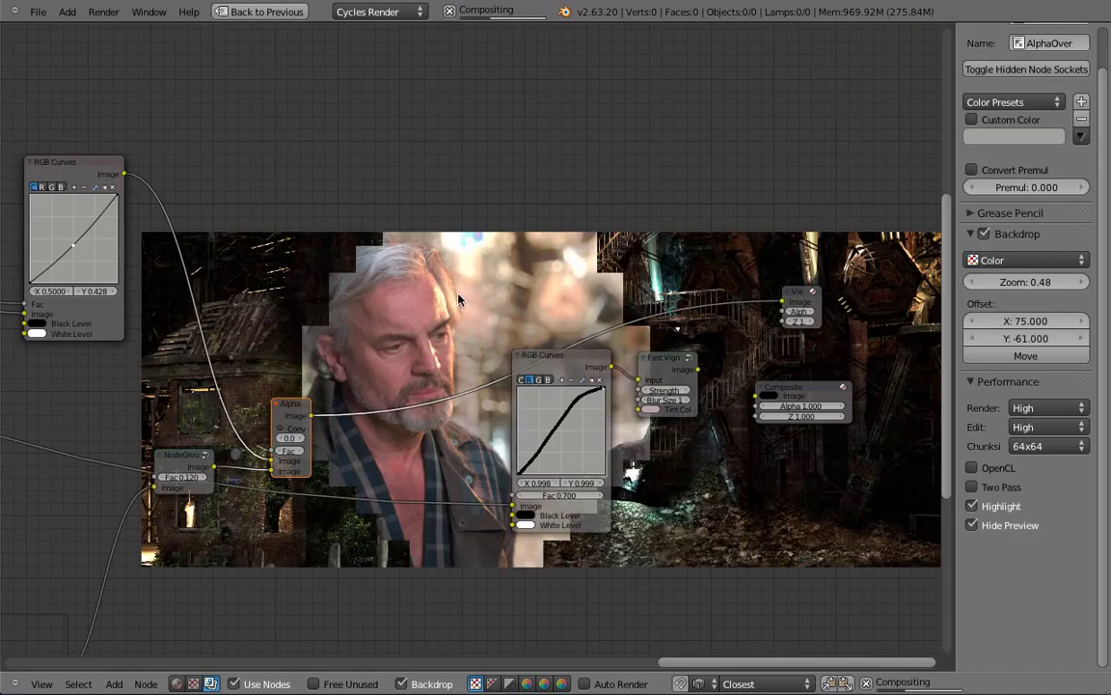
scroll(394, 330, down, 3)
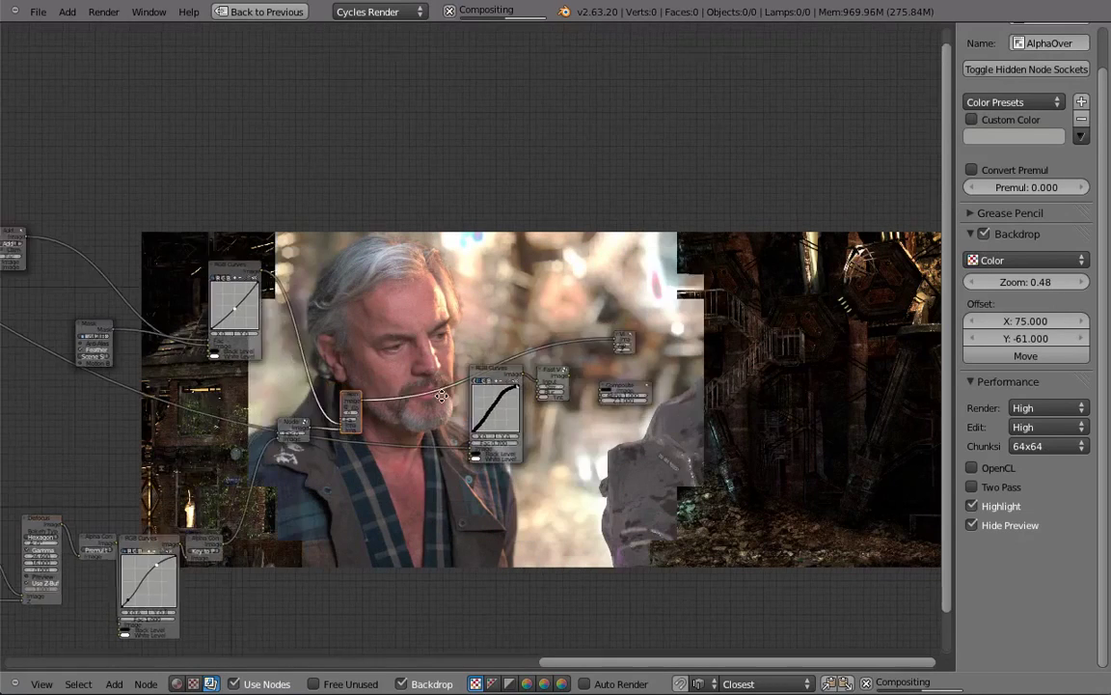
Select the Robot frame around the robot nodes and bring its label and color properties into view
middle_drag(320, 140, 376, 236)
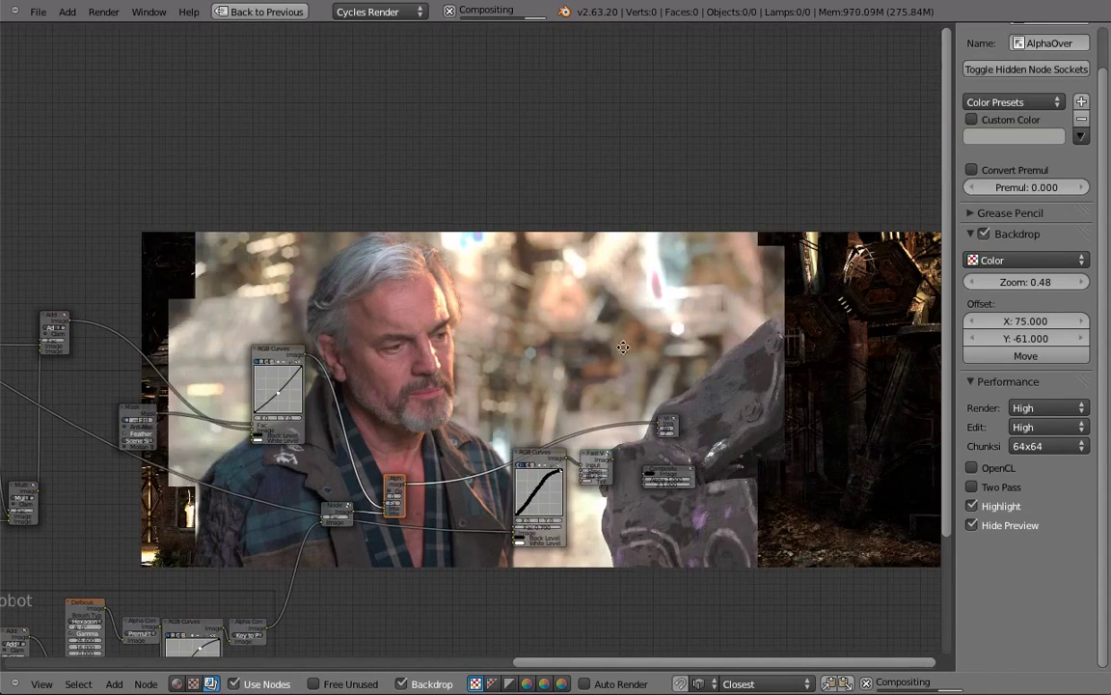
middle_drag(73, 232, 711, 78)
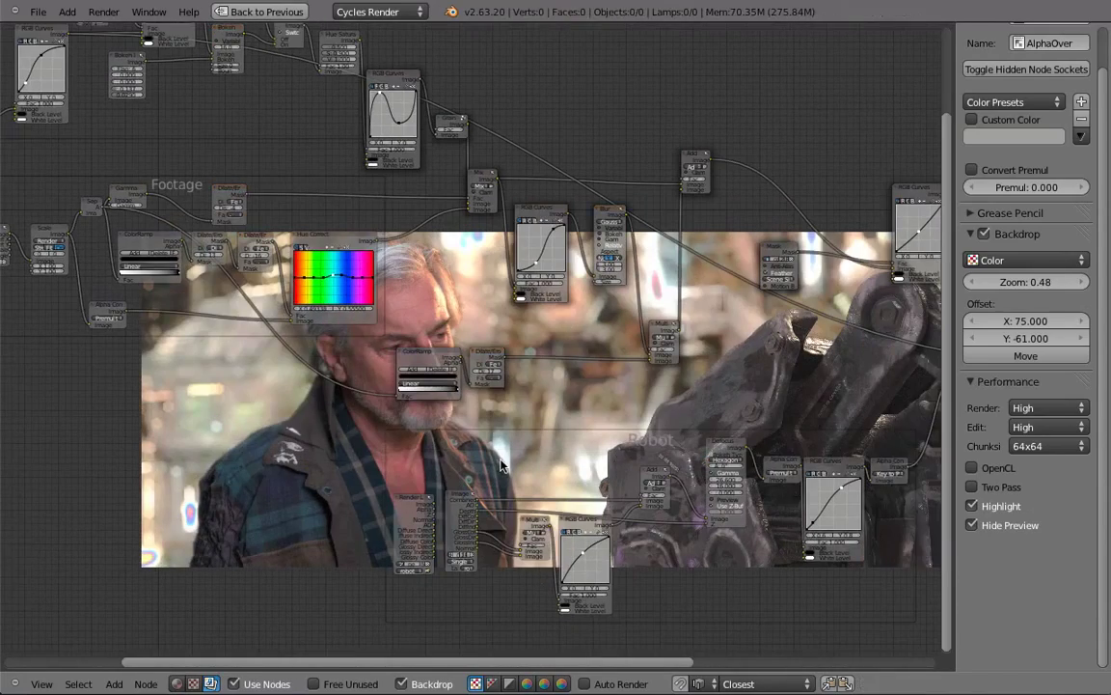
click(538, 582)
middle_drag(603, 459, 385, 429)
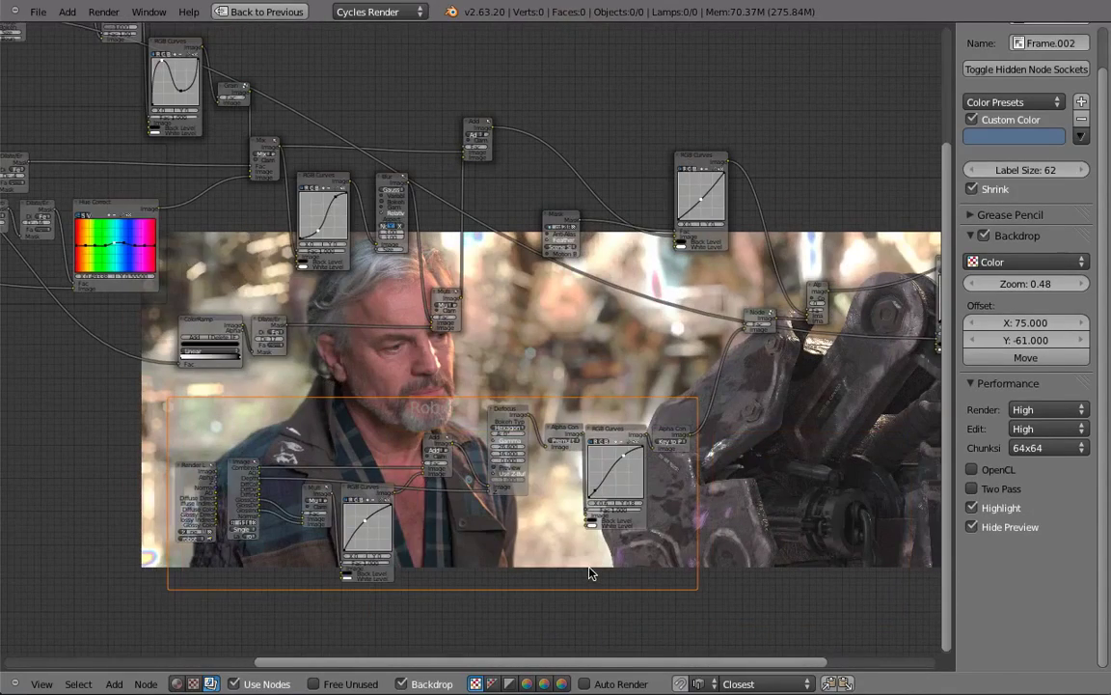
scroll(997, 472, up, 2)
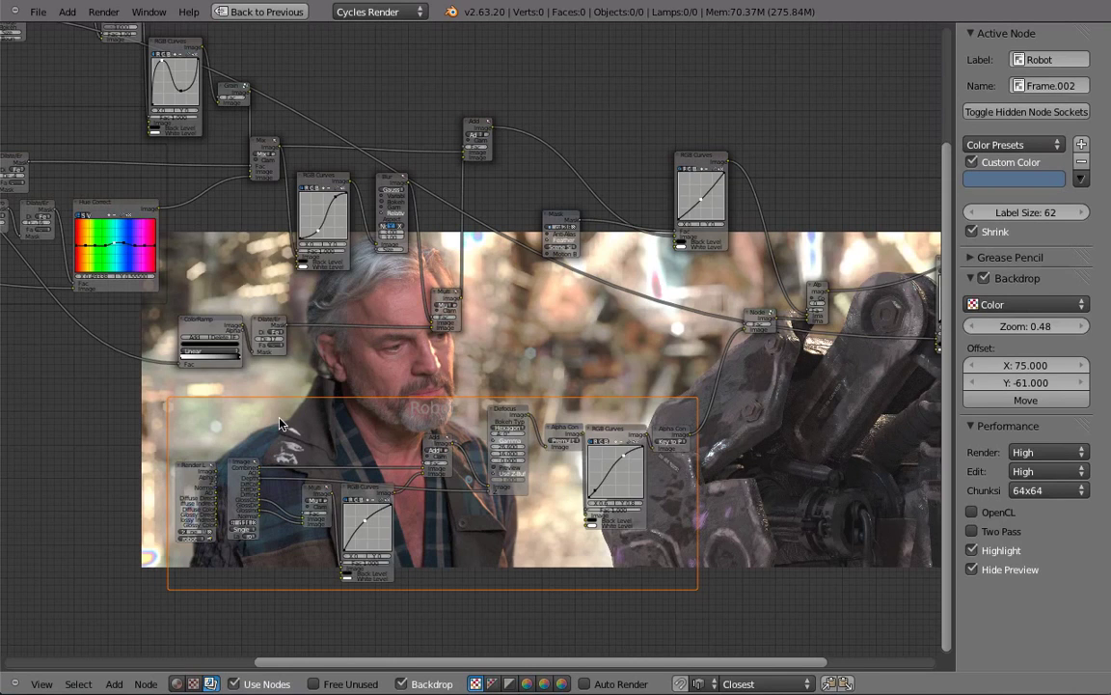
Increase the alpha of the Frame Node color in the Node Editor theme of the User Preferences
key(ctrl+alt+u)
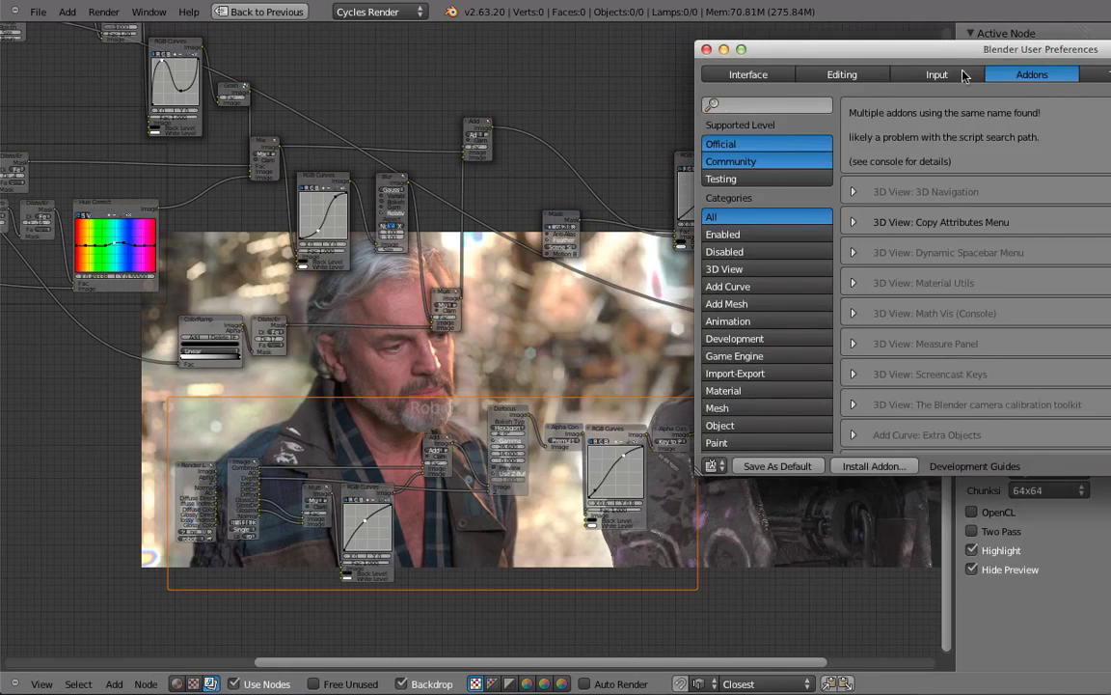
drag(1108, 55, 572, 66)
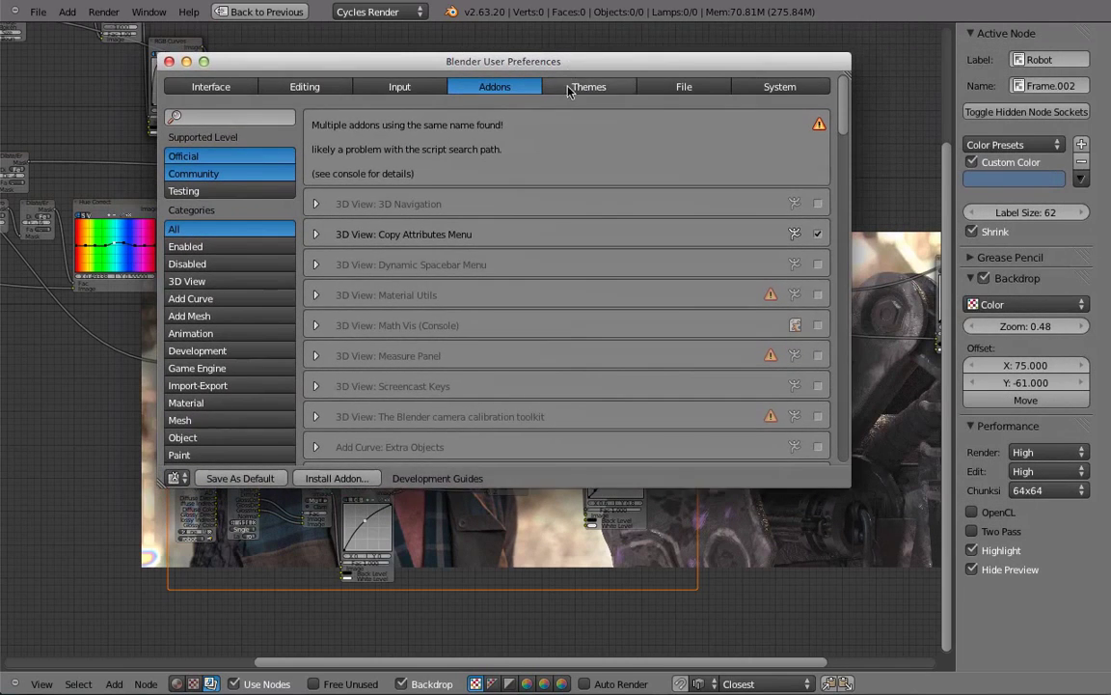
click(587, 87)
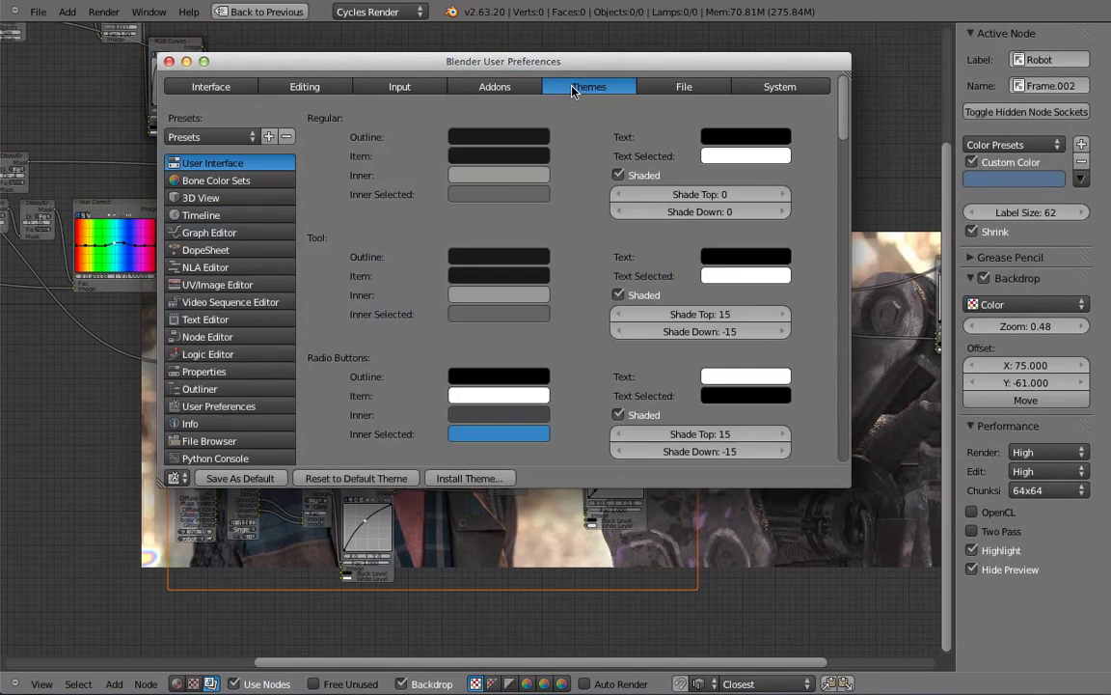
click(203, 341)
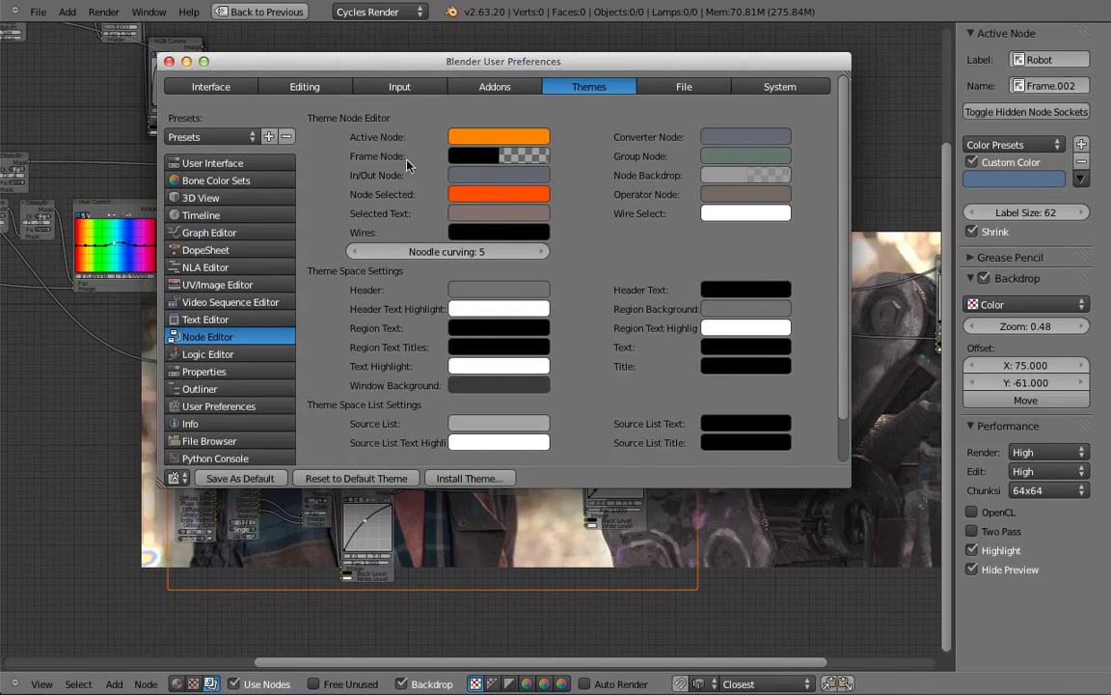
click(469, 155)
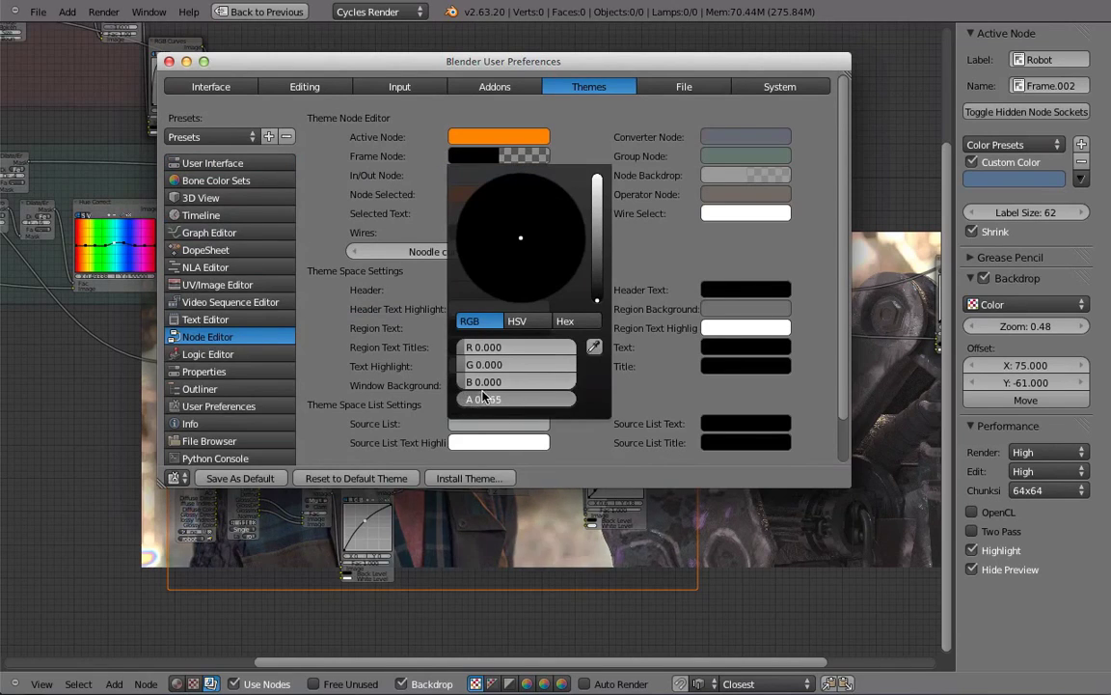
drag(464, 400, 500, 400)
click(610, 638)
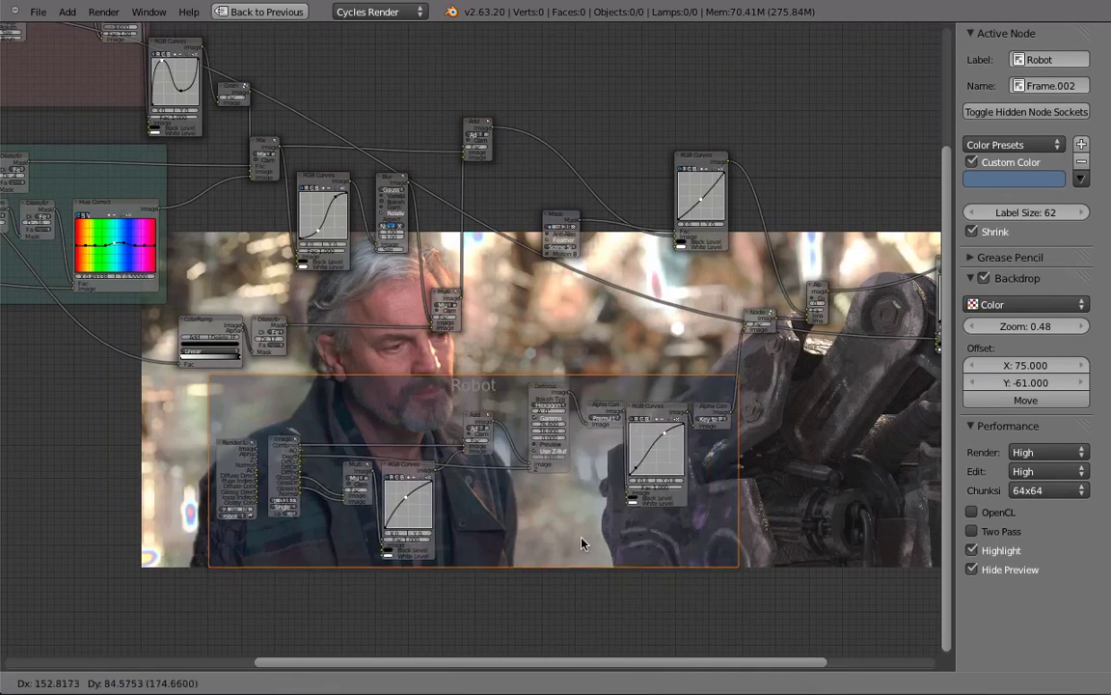
Delete the Robot frame while keeping the nodes inside it
scroll(606, 518, up, 3)
scroll(605, 518, up, 1)
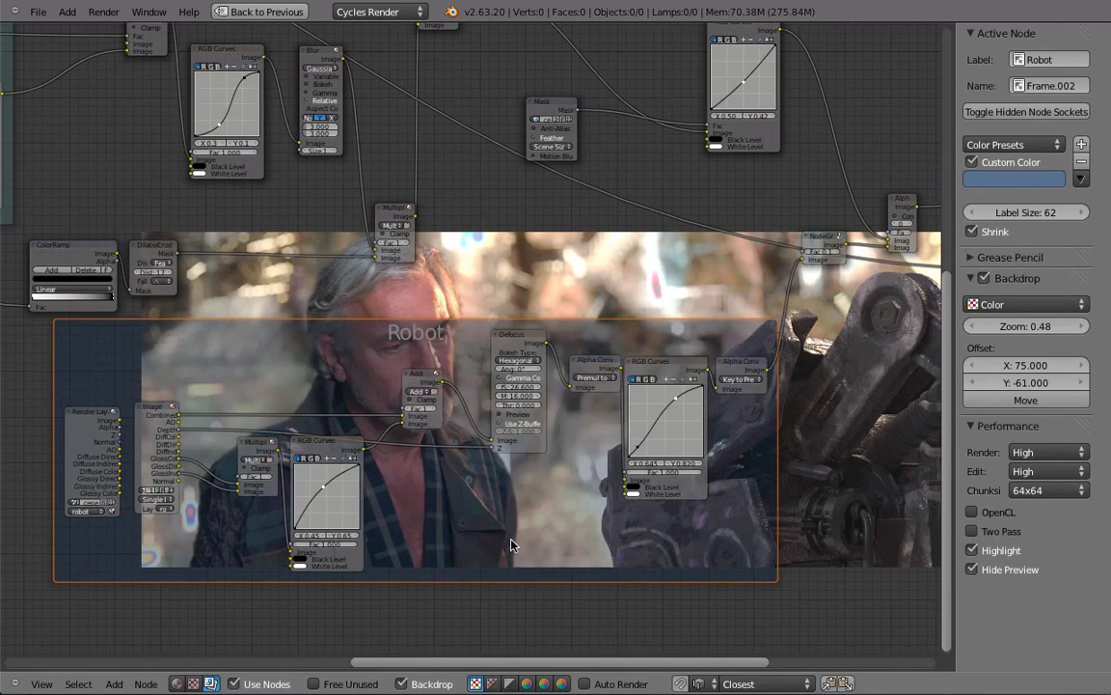
key(x)
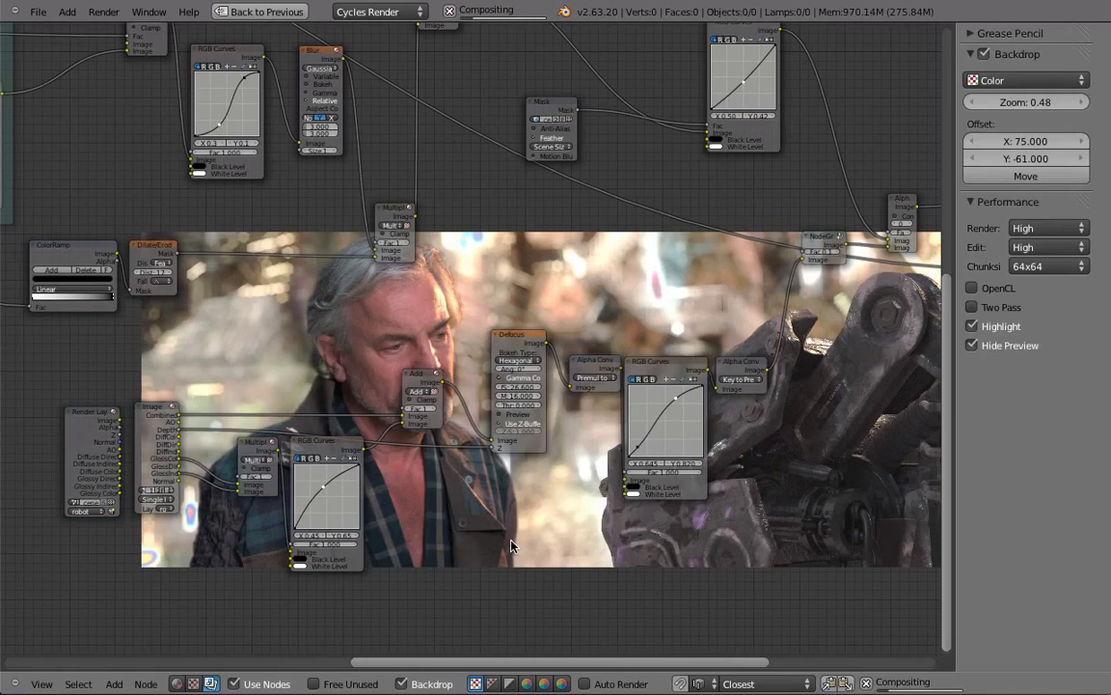
Box-select all nodes of the robot branch and move them lower and to the left in the node tree
scroll(336, 474, down, 2)
scroll(336, 473, down, 1)
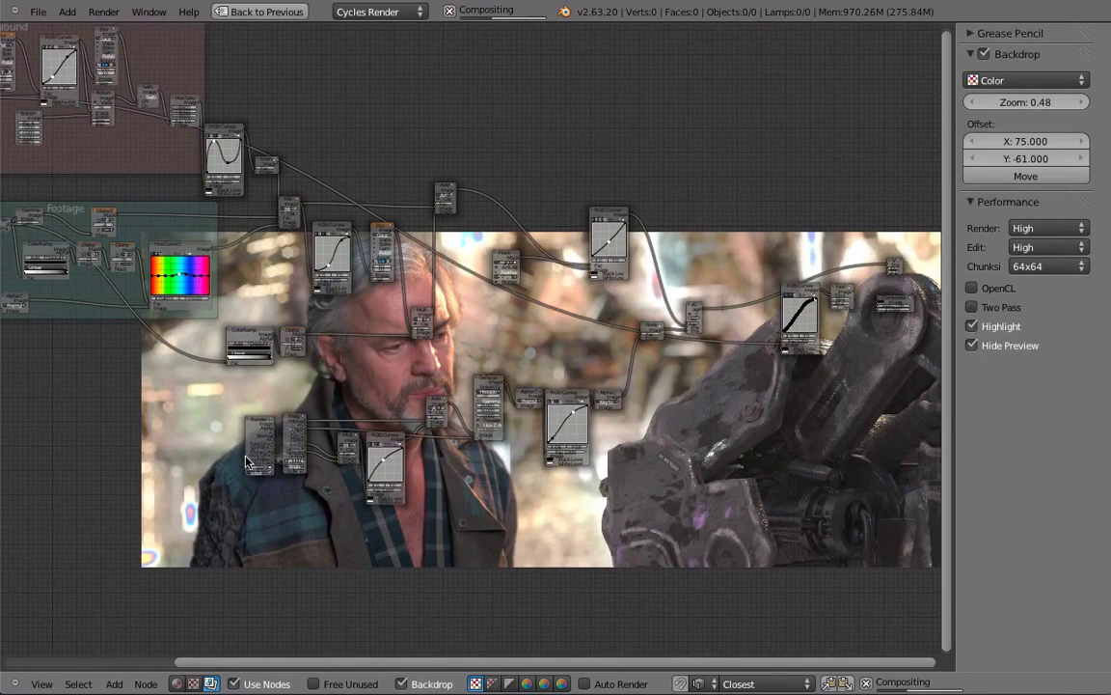
key(a)
key(b)
key(Escape)
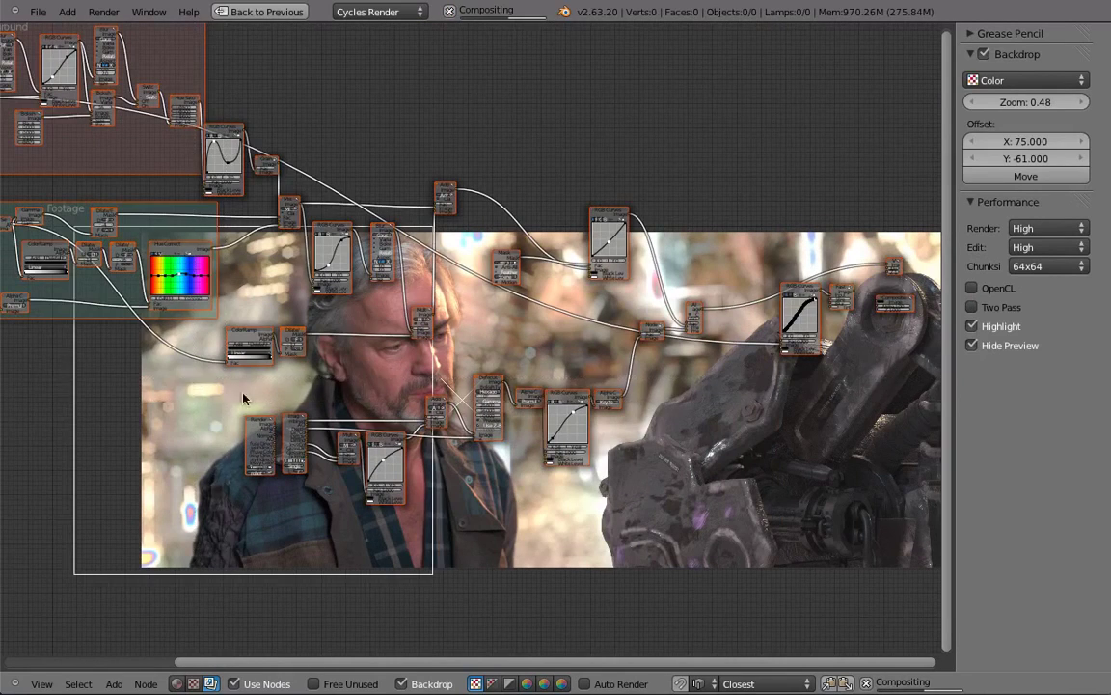
key(a)
key(b)
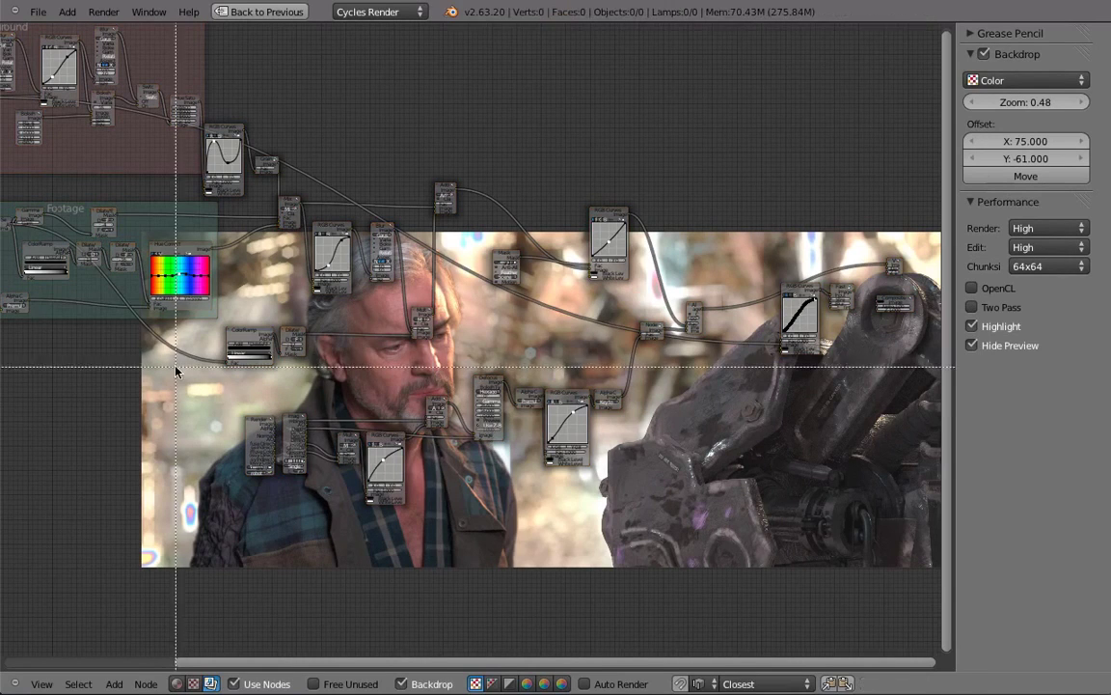
drag(176, 367, 669, 486)
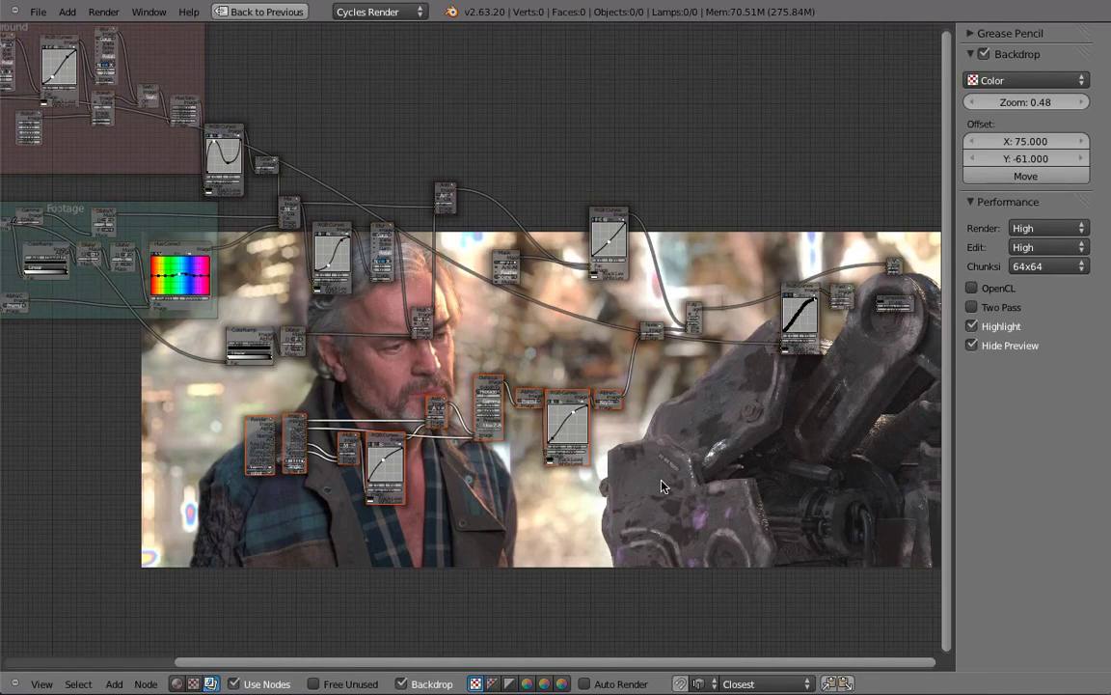
key(g)
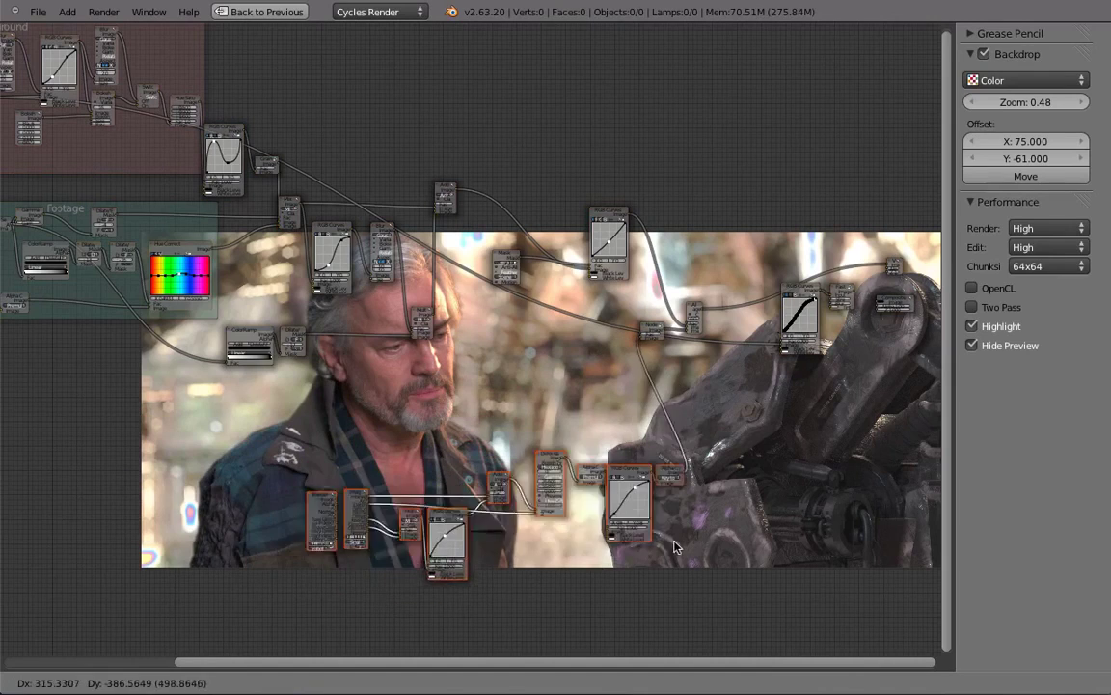
click(482, 564)
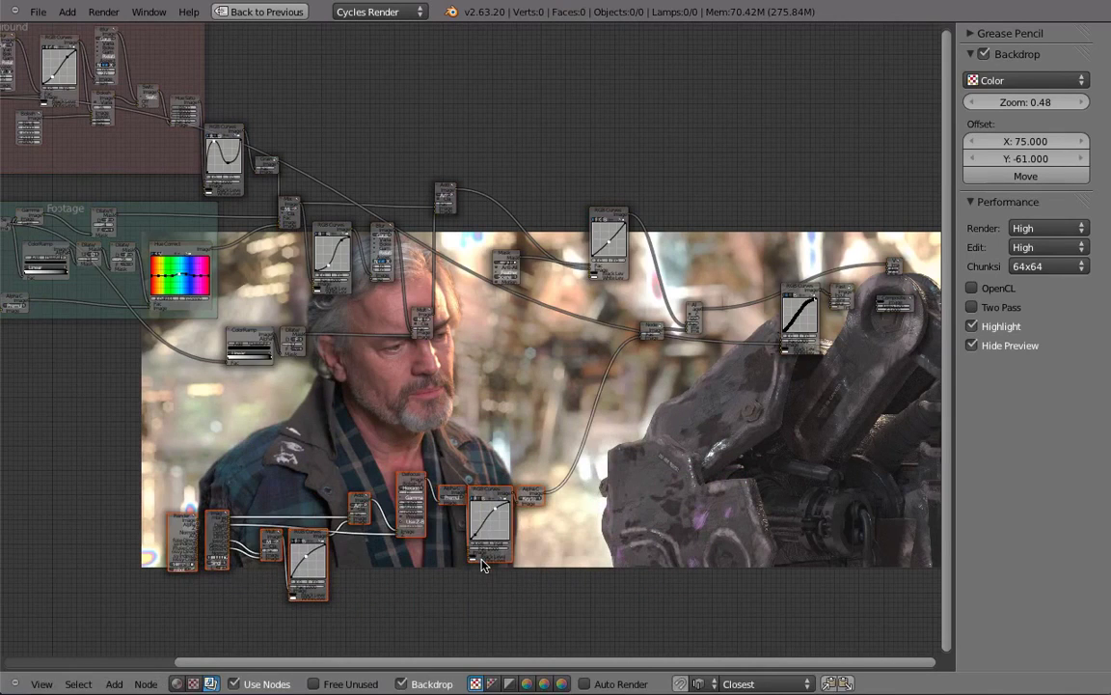
key(g)
click(442, 482)
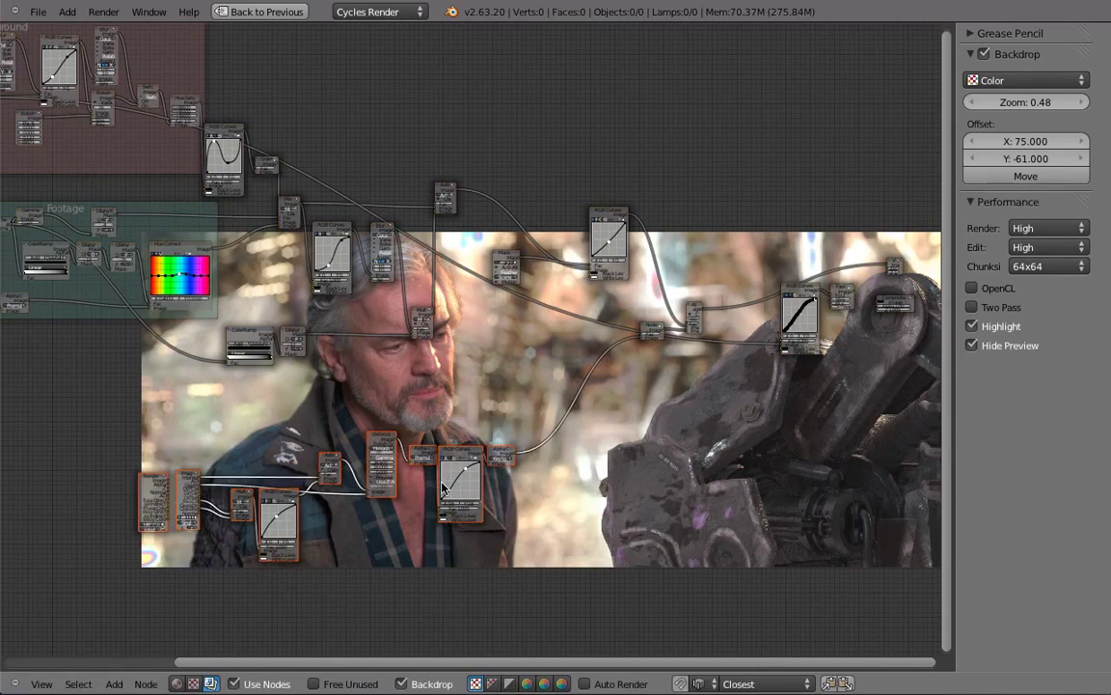
Reselect the whole robot branch, from Render Layers to the last Alpha Convert, and join it in a new frame
key(a)
key(b)
drag(82, 435, 526, 521)
click(186, 484)
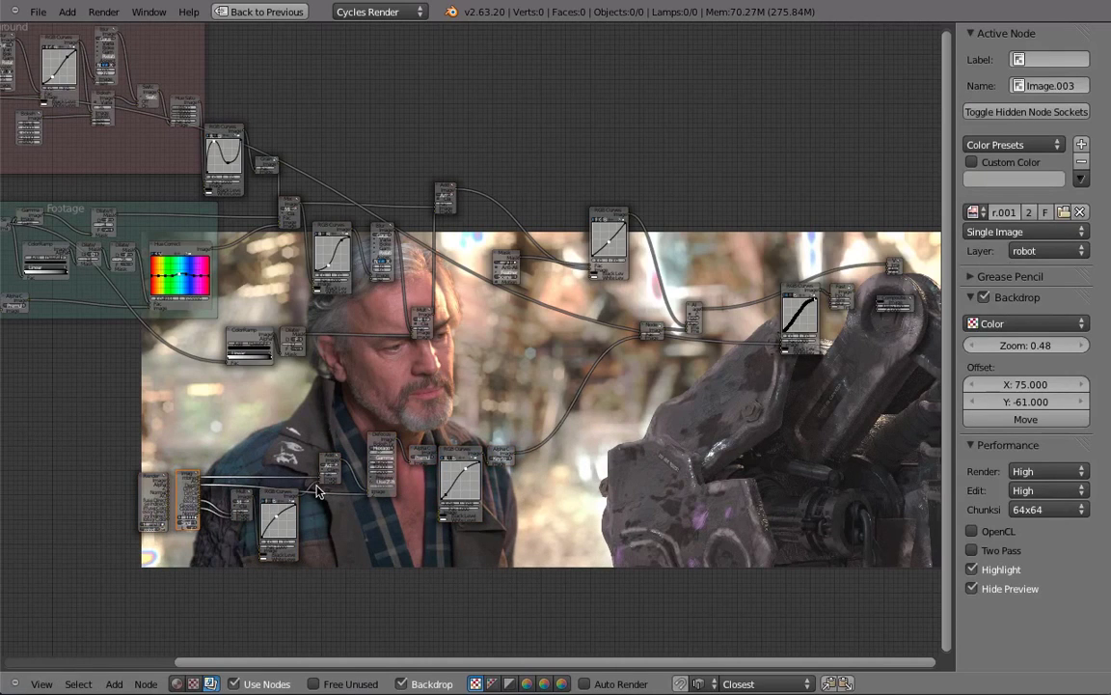
key(b)
drag(4, 436, 575, 600)
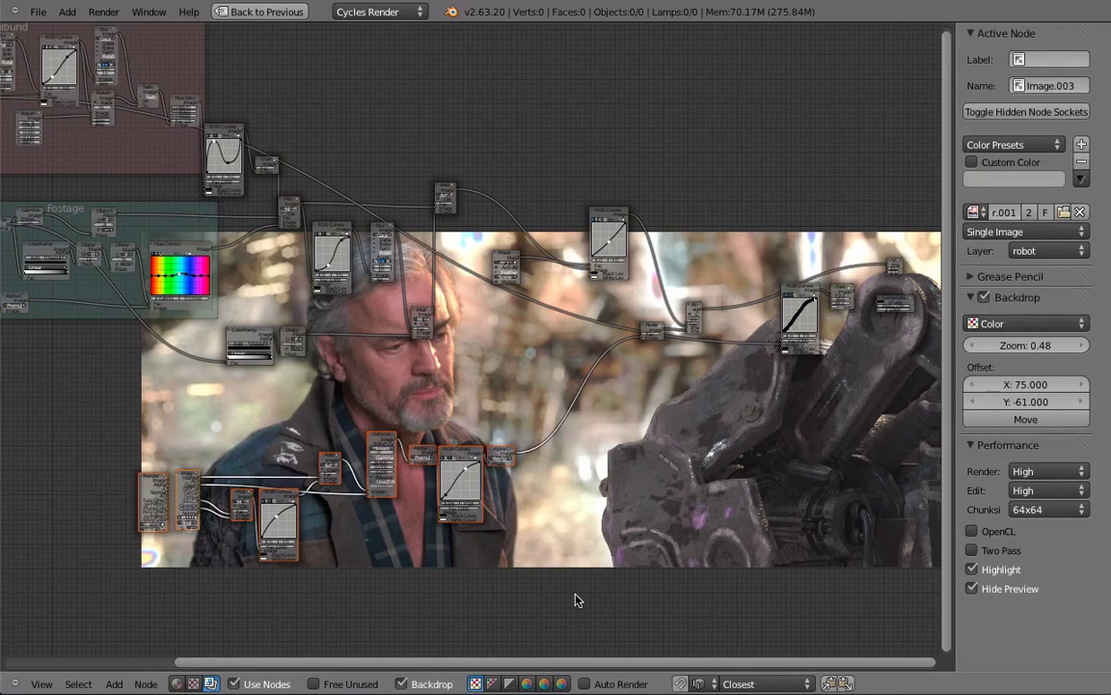
key(ctrl+j)
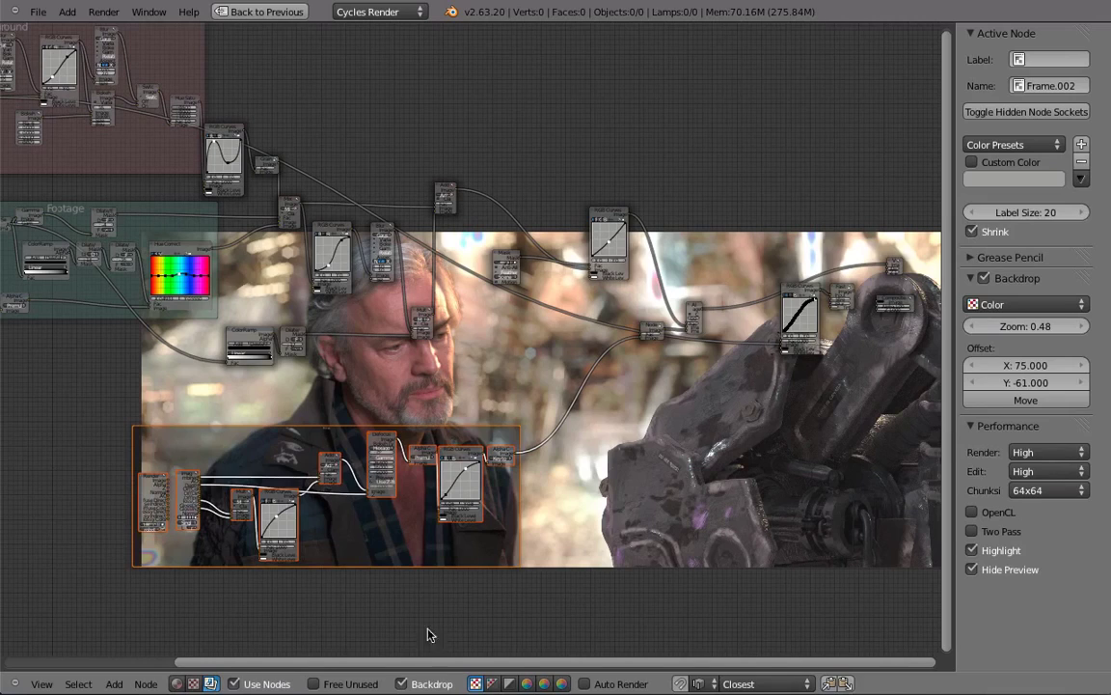
Move the new frame with its nodes slightly up and to the left
key(g)
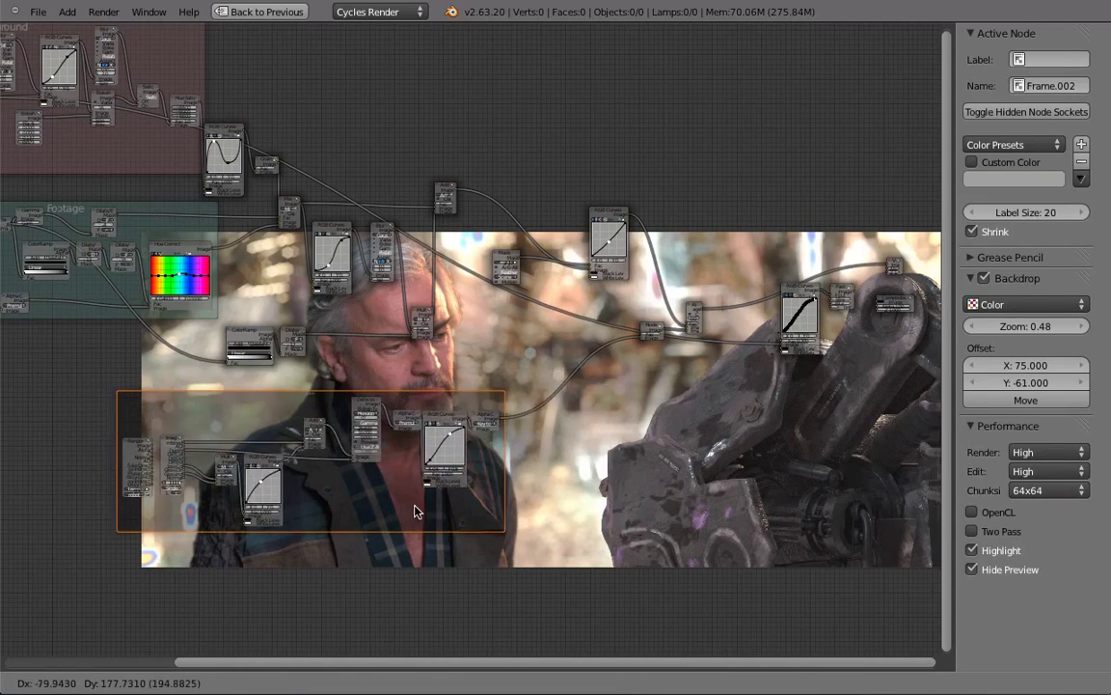
click(416, 510)
scroll(406, 511, up, 2)
scroll(398, 512, down, 1)
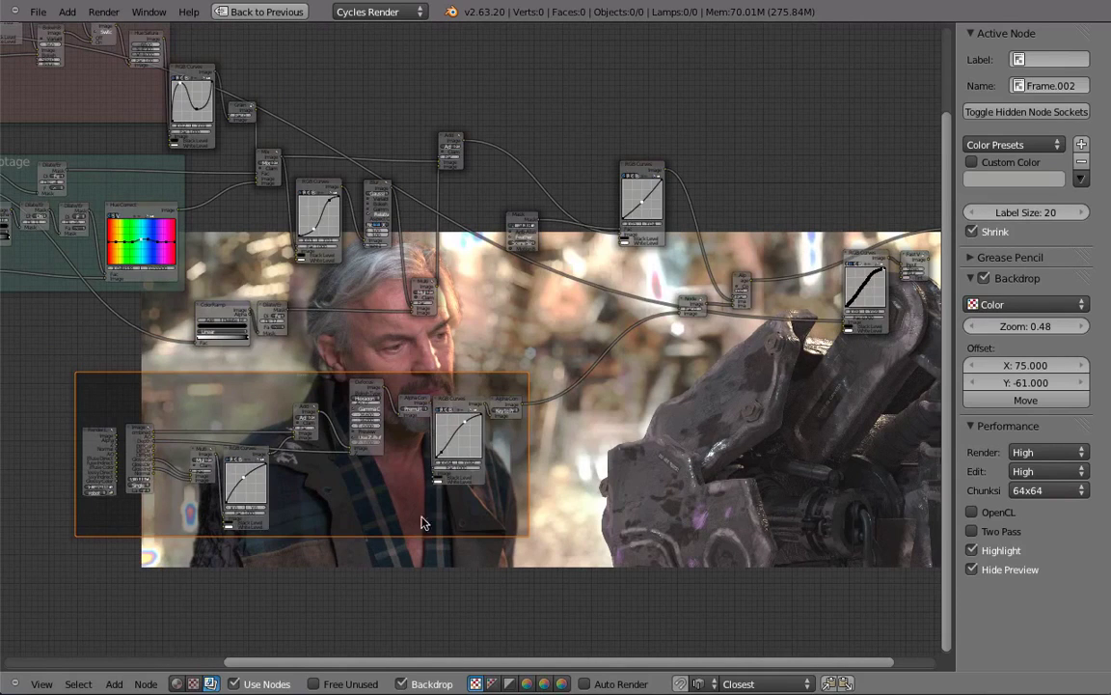
Label the new frame Robot and set its label size to 60
click(1038, 60)
text(Robot)
key(Return)
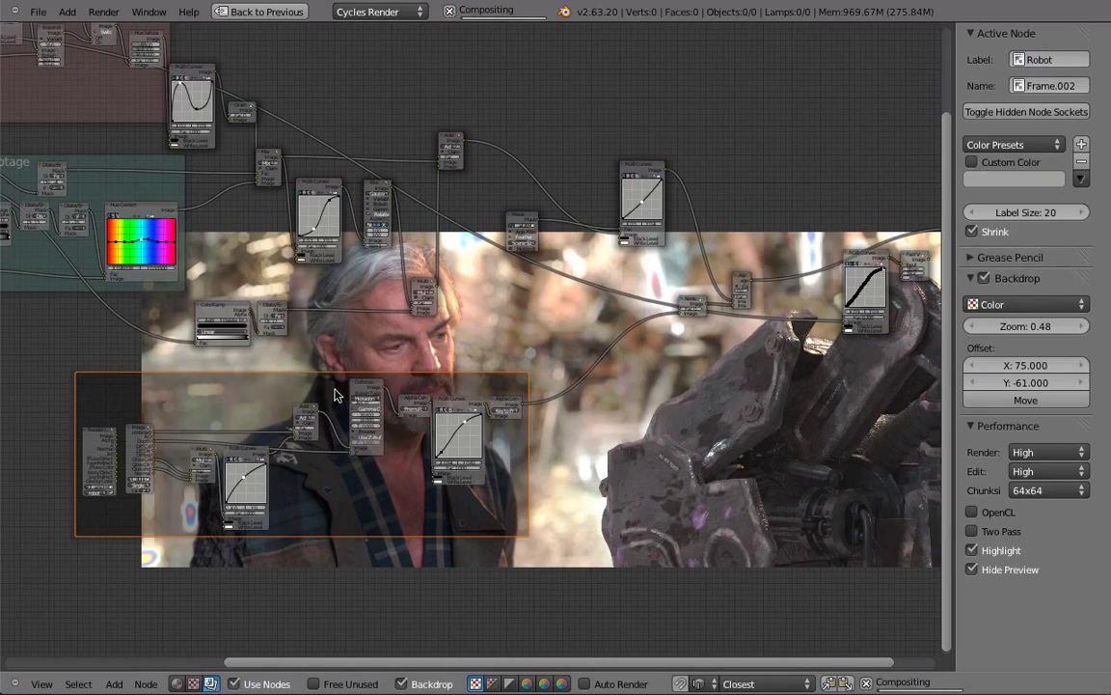
click(1046, 214)
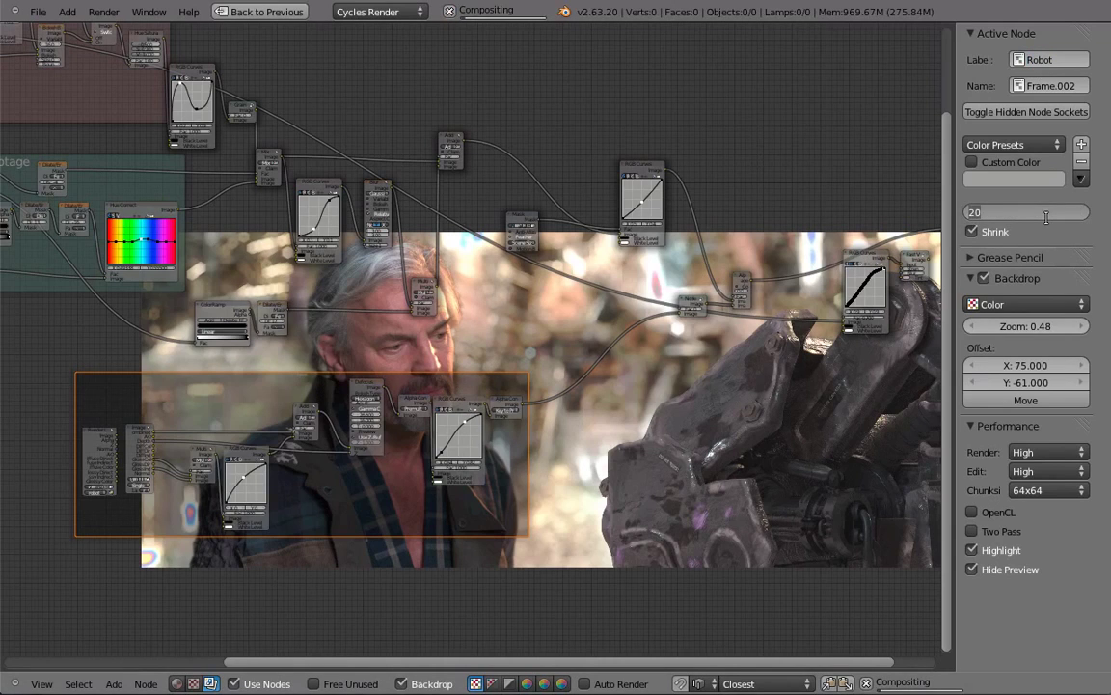
text(60)
key(Return)
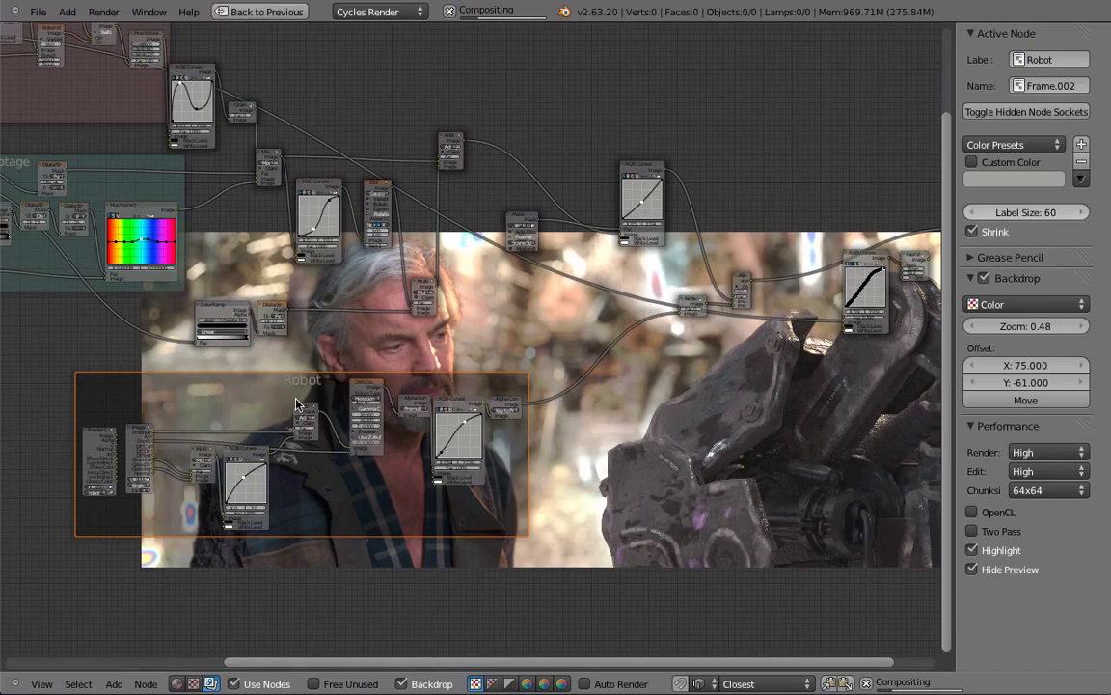
click(1040, 212)
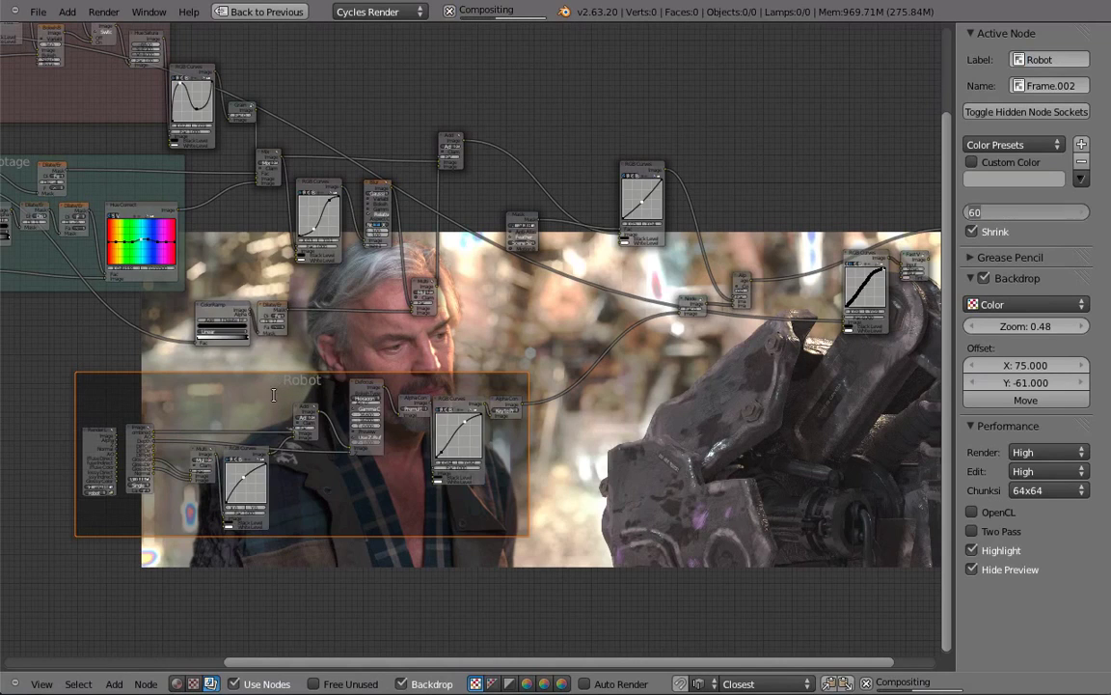
click(581, 425)
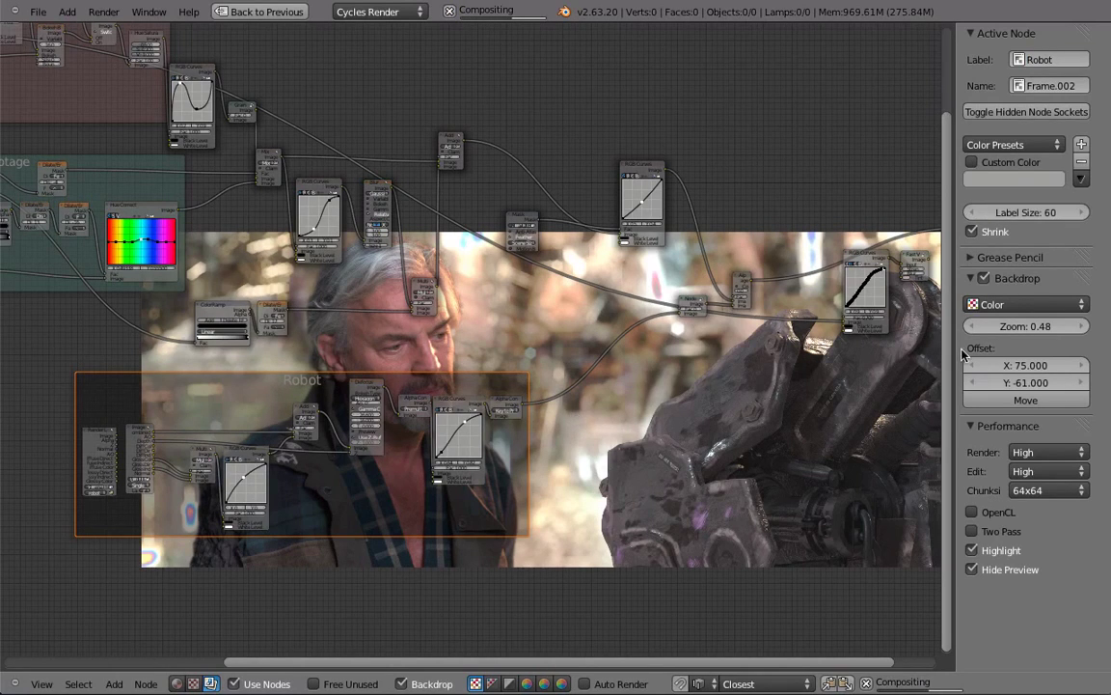
Enable a custom color for the Robot frame and make it pink
click(977, 164)
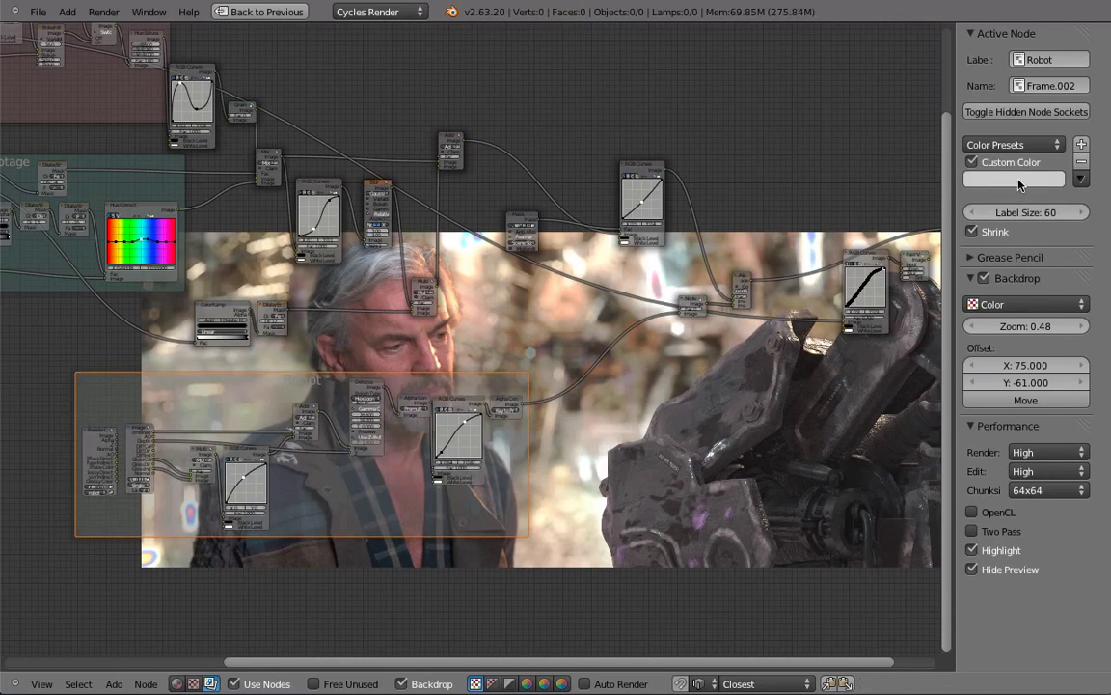
click(1013, 180)
drag(1001, 239, 988, 320)
Try moving the Robot frame together with its nodes
scroll(525, 461, down, 4)
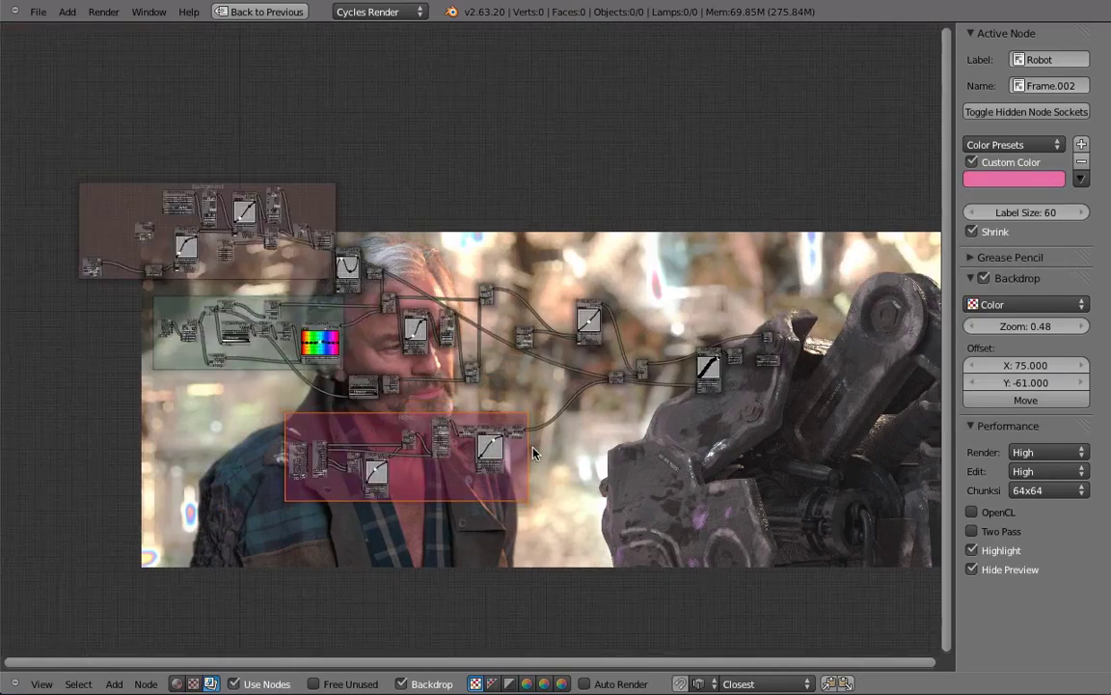
key(g)
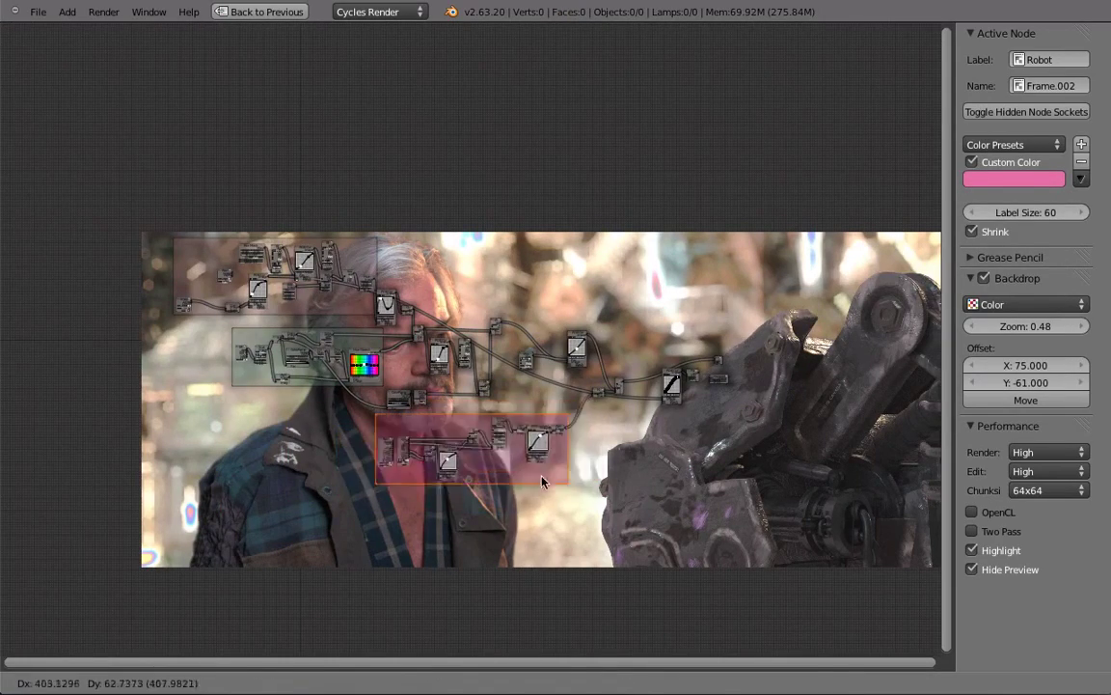
right_click(515, 484)
Move the Background frame with its nodes up, away from the Footage frame, and select its masked RGB Curves node
scroll(331, 367, up, 3)
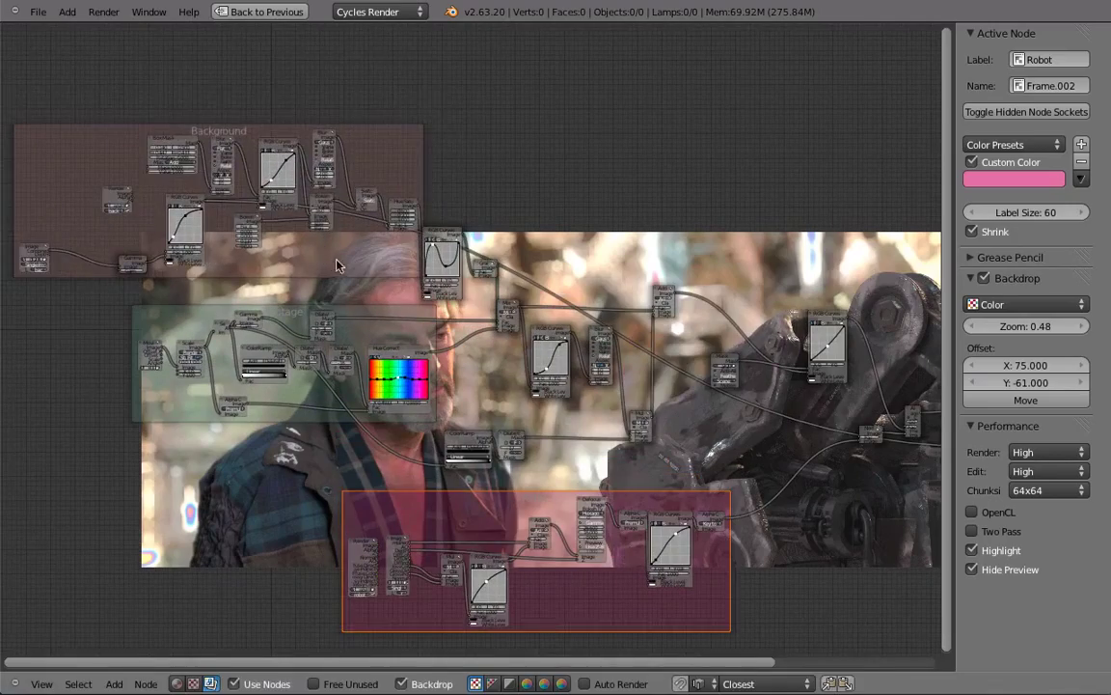
right_drag(302, 233, 302, 181)
scroll(275, 159, up, 4)
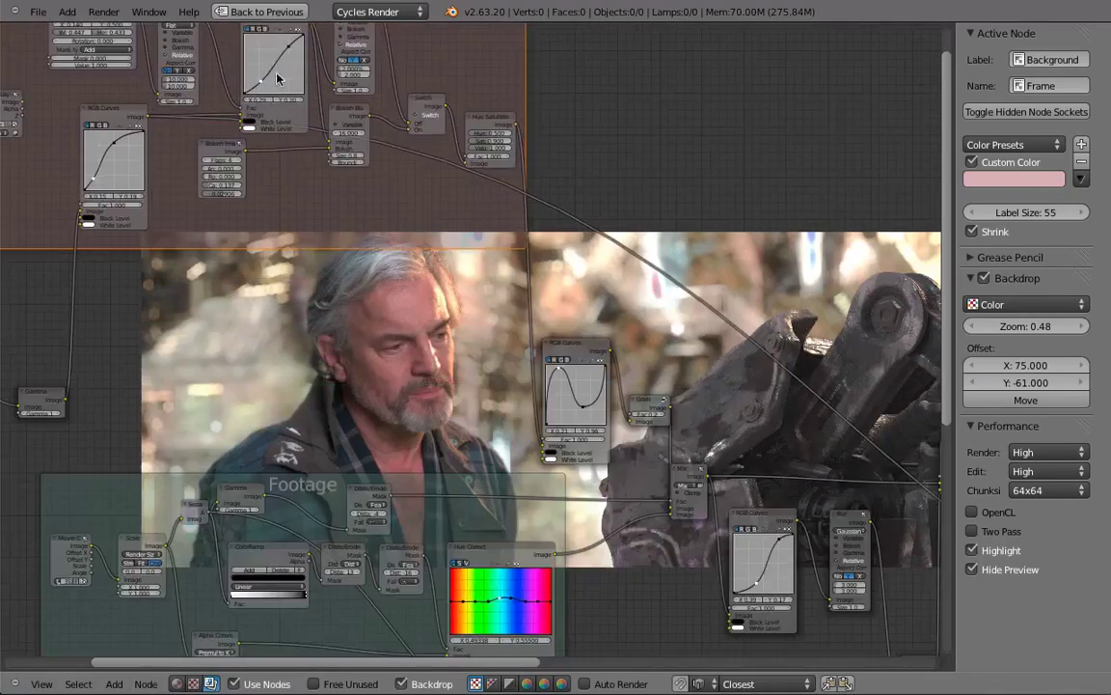
right_click(304, 142)
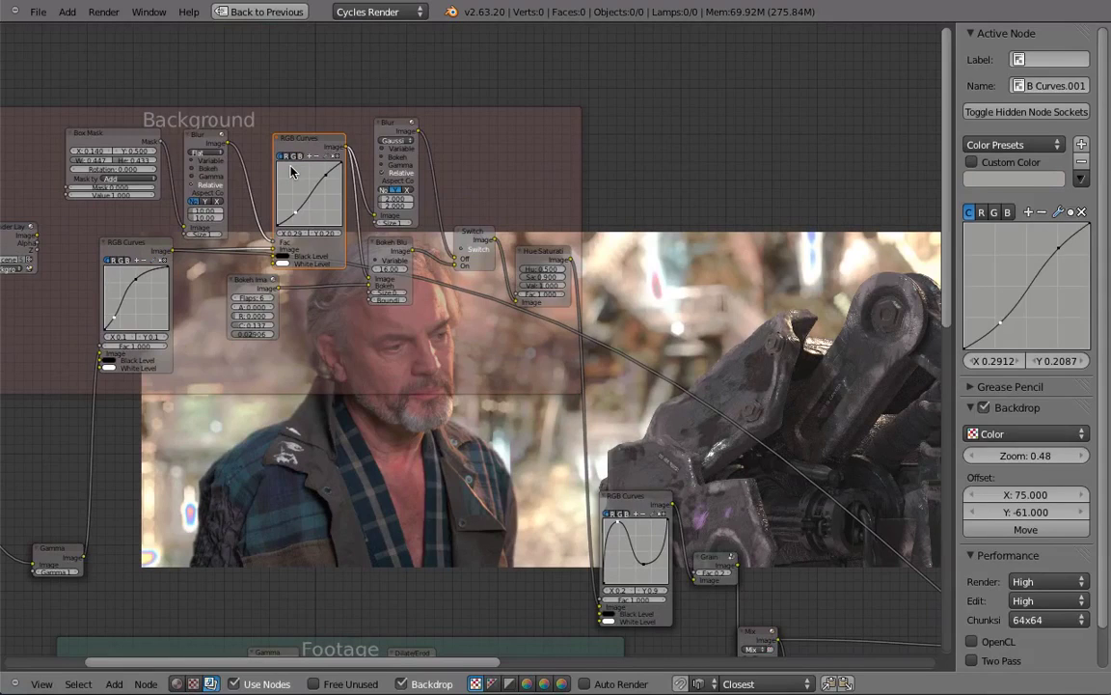
Wrap the masked RGB Curves node in a nested frame inside Background, and delete that frame
key(ctrl+j)
scroll(276, 149, up, 6)
right_drag(333, 140, 355, 130)
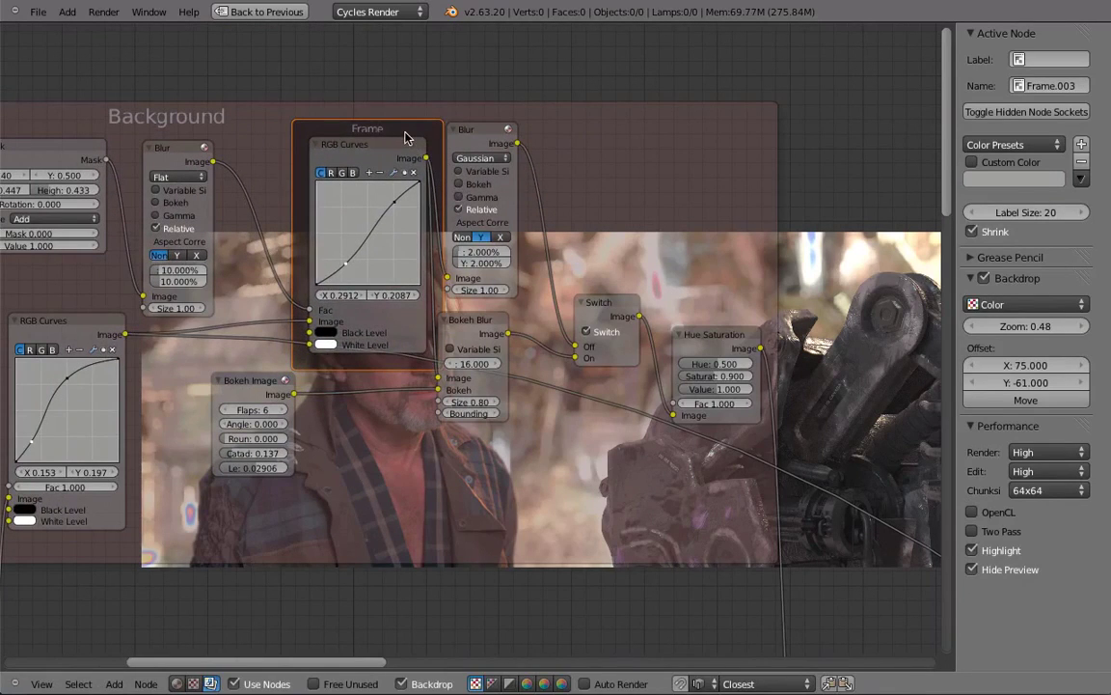
key(x)
scroll(618, 226, down, 2)
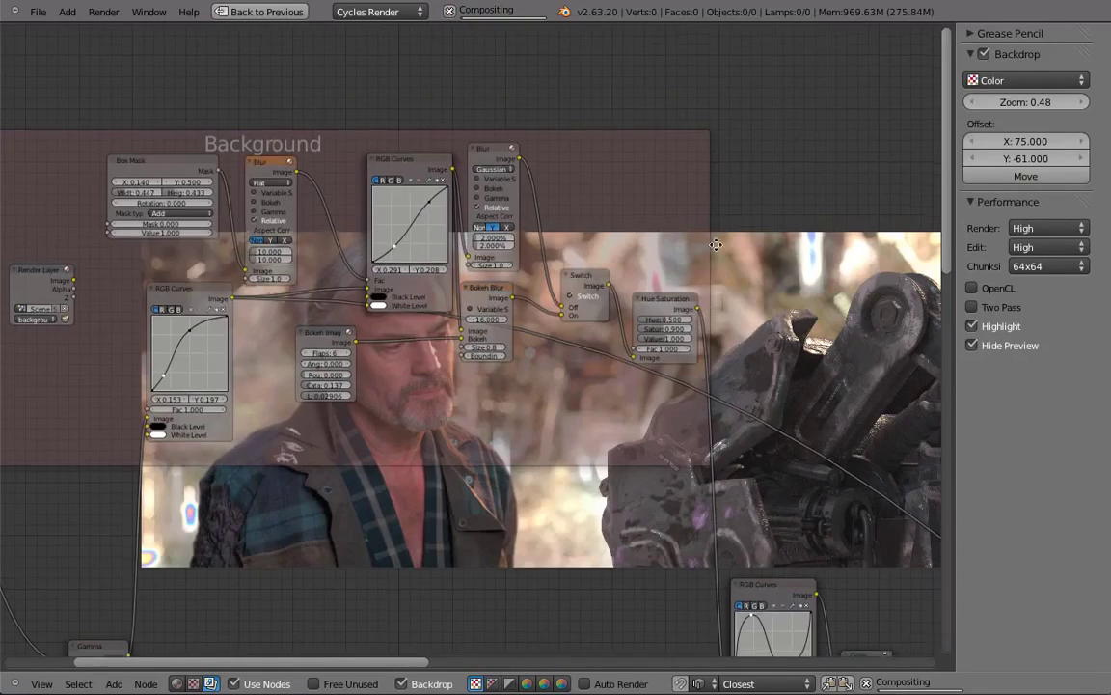
Move the Hue Saturation node around within the Background frame to make the frame resize with it
middle_drag(715, 245, 617, 157)
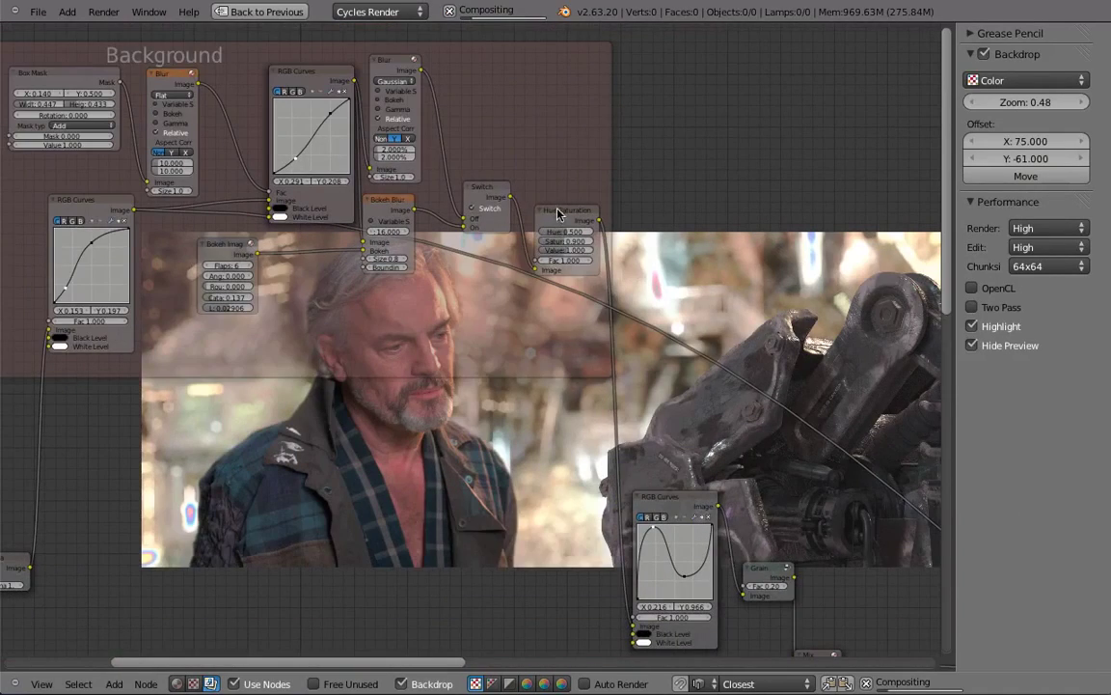
right_click(557, 214)
key(g)
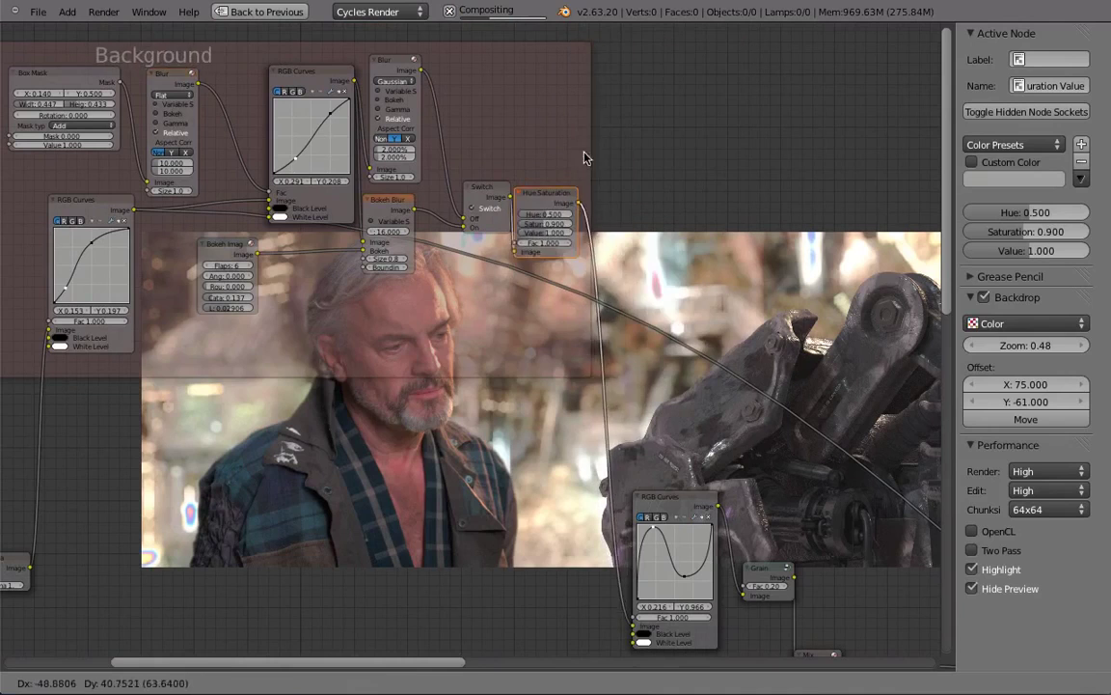
click(552, 200)
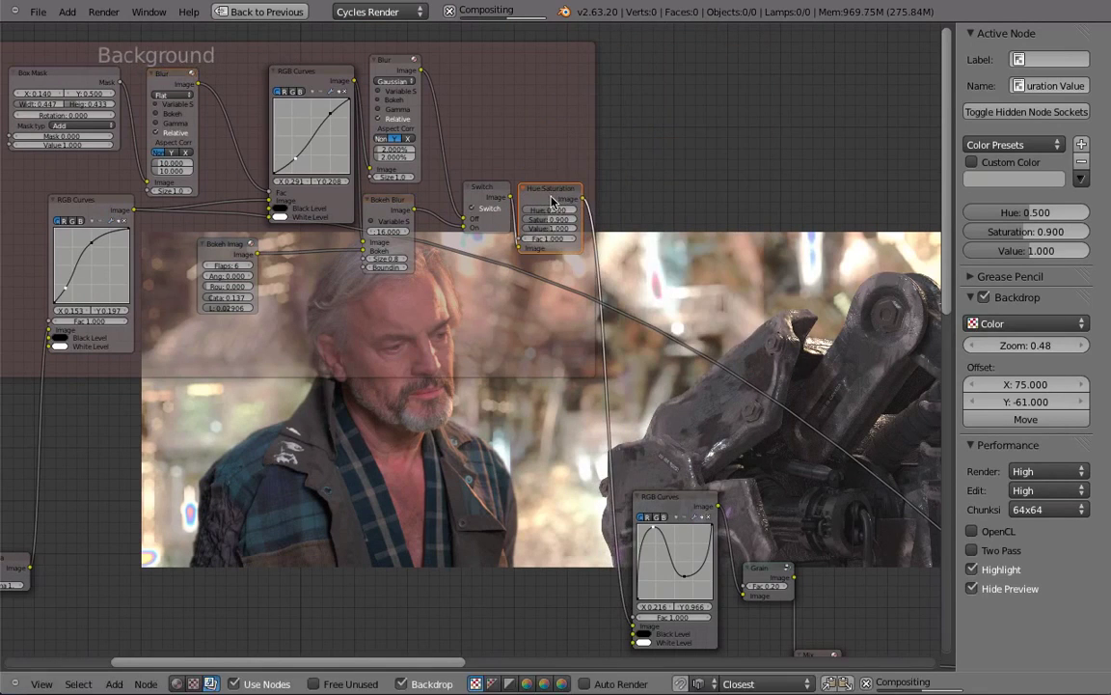
key(g)
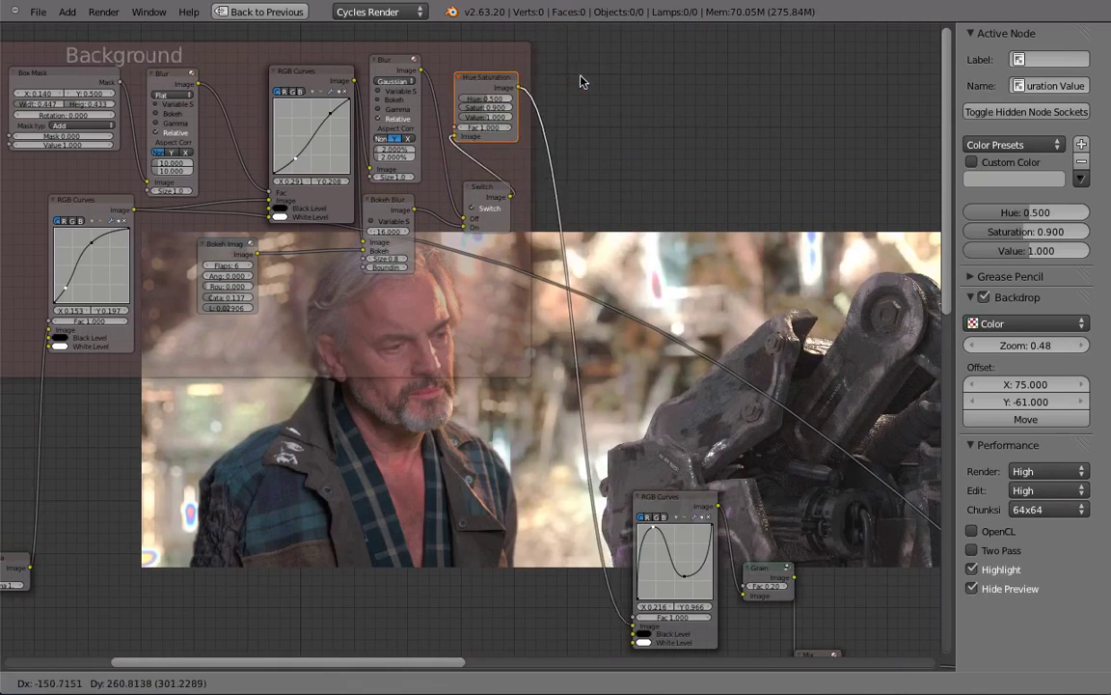
click(662, 180)
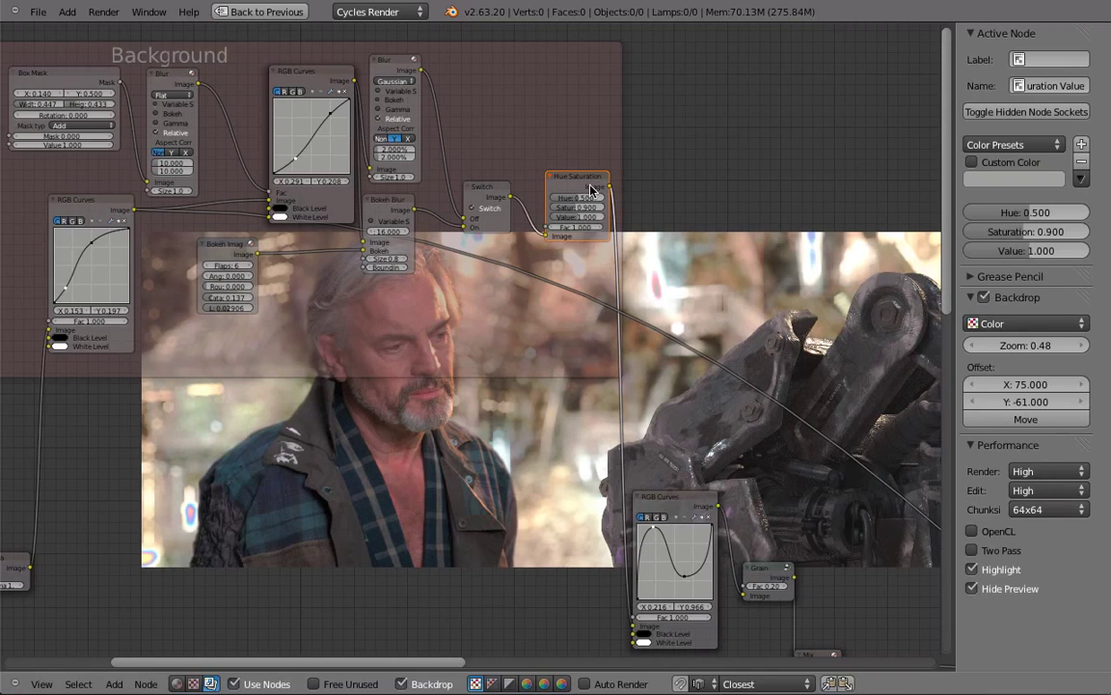
Detach the Hue Saturation node from the Background frame and place it outside, past the frame's Switch node
key(g)
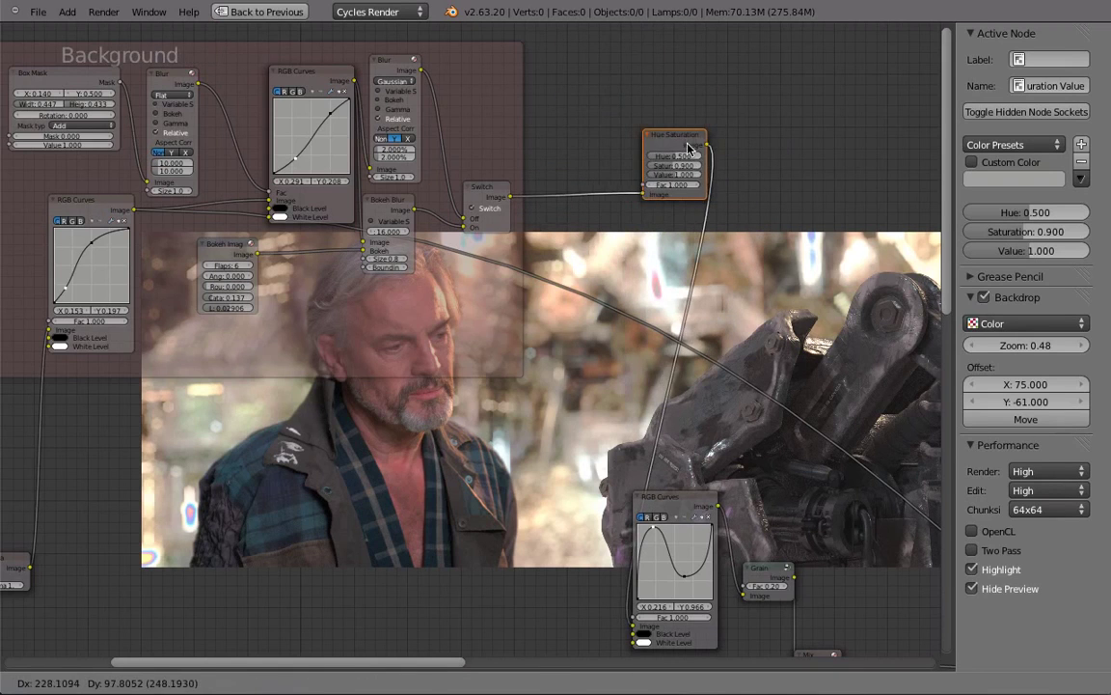
click(672, 191)
scroll(641, 178, up, 2)
scroll(632, 174, down, 1)
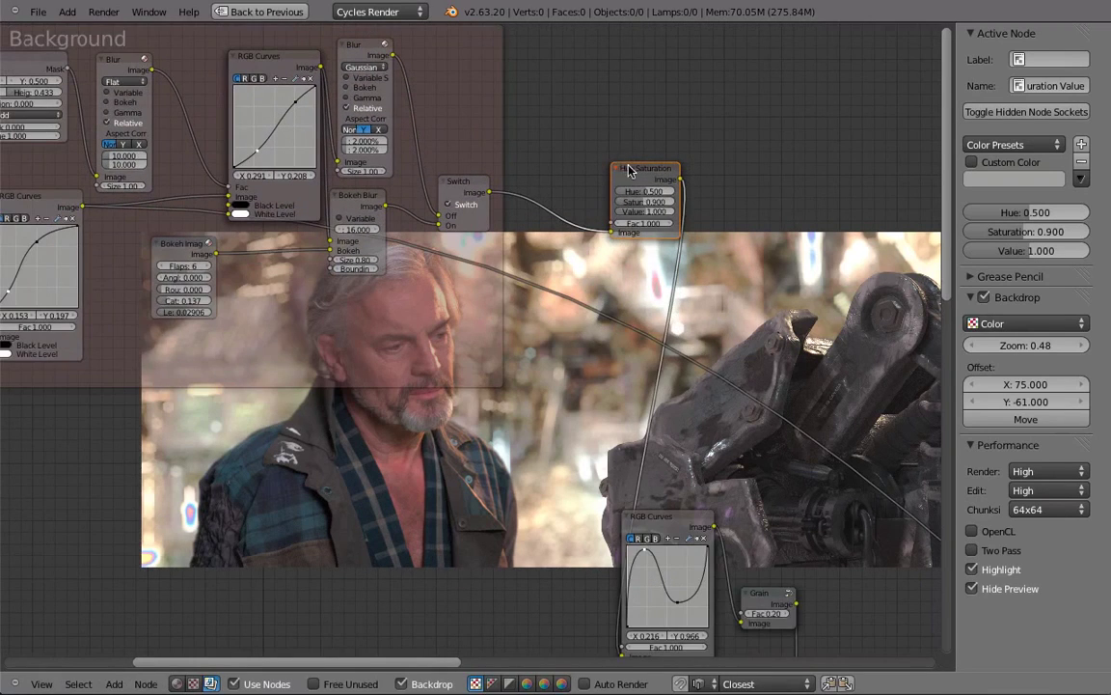
key(g)
click(626, 152)
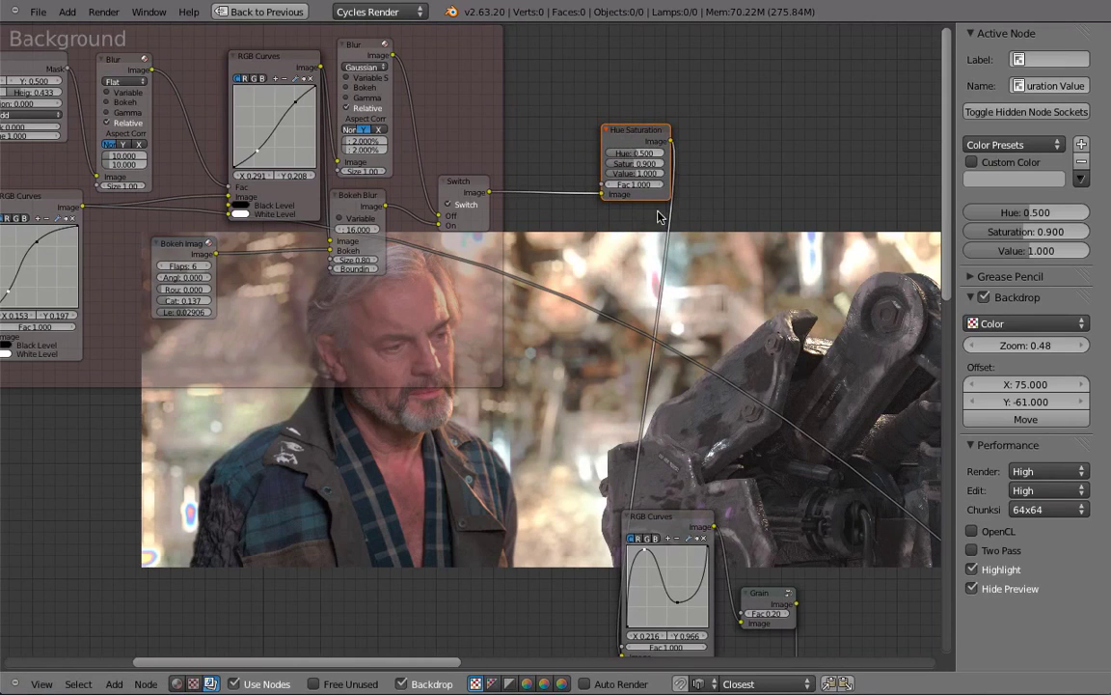
Move the Hue Saturation node over the Background frame and attach it to the frame again
key(g)
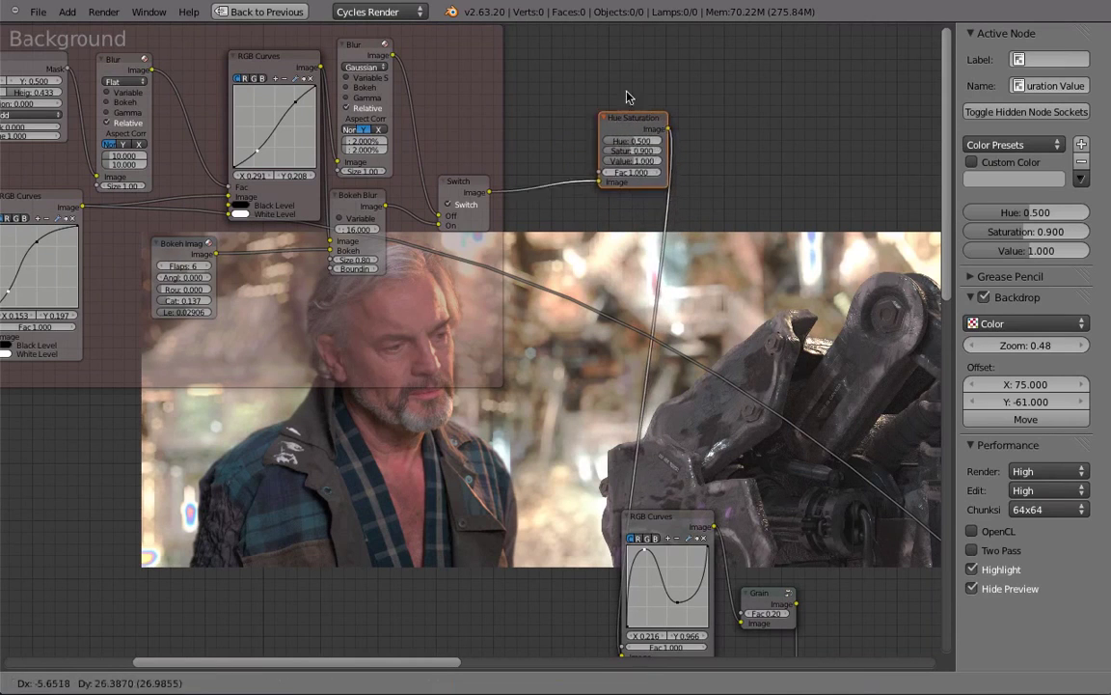
click(480, 124)
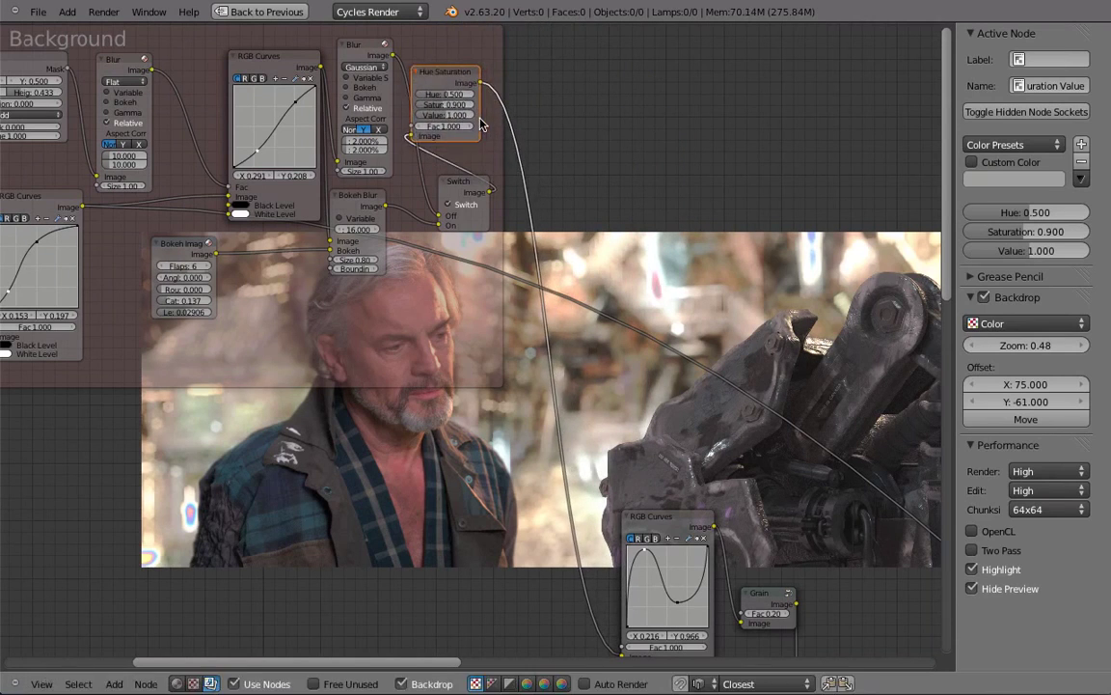
key(g)
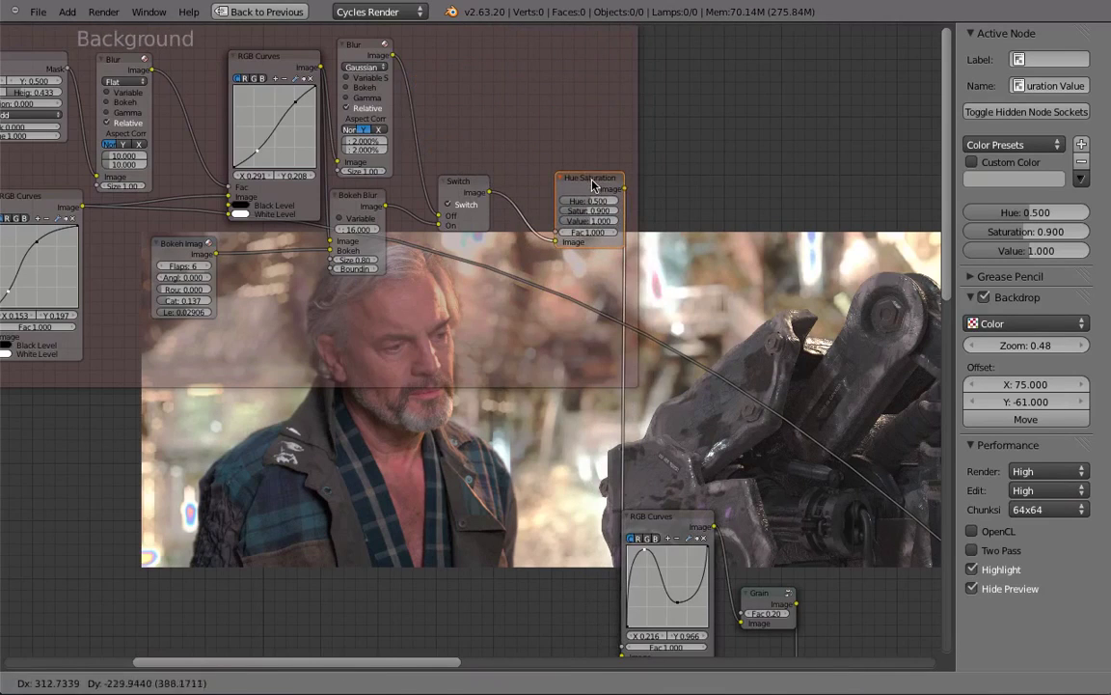
click(607, 174)
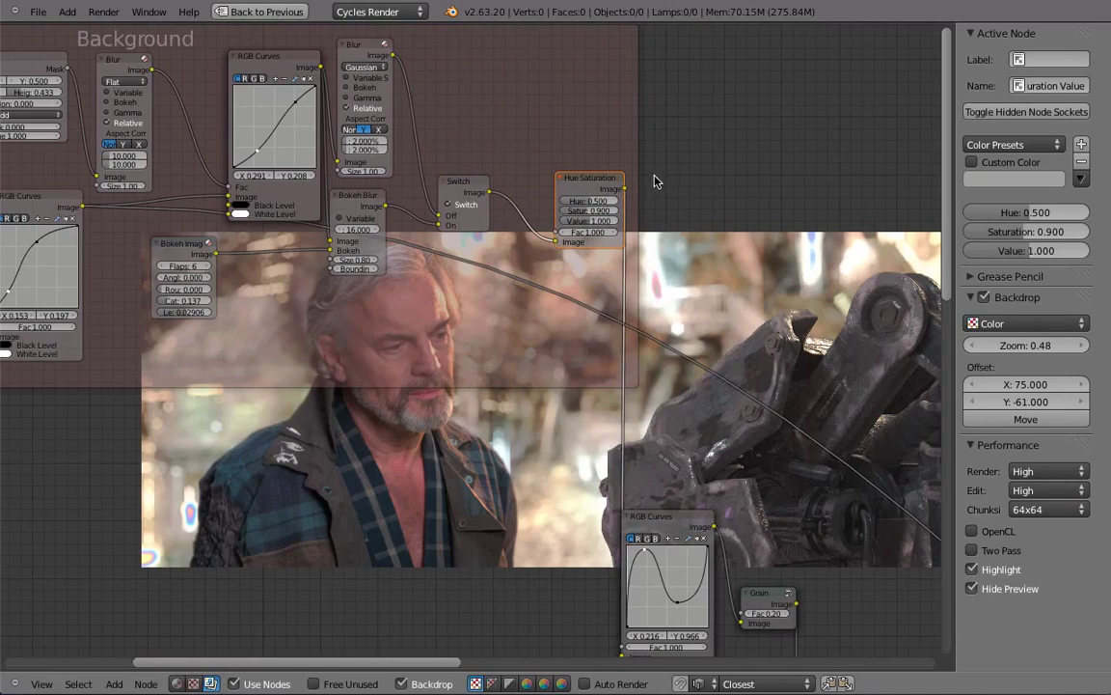
Detach the Hue Saturation node from the Background frame again and place it well outside the frame
key(g)
click(744, 173)
scroll(472, 300, down, 1)
scroll(447, 324, down, 4)
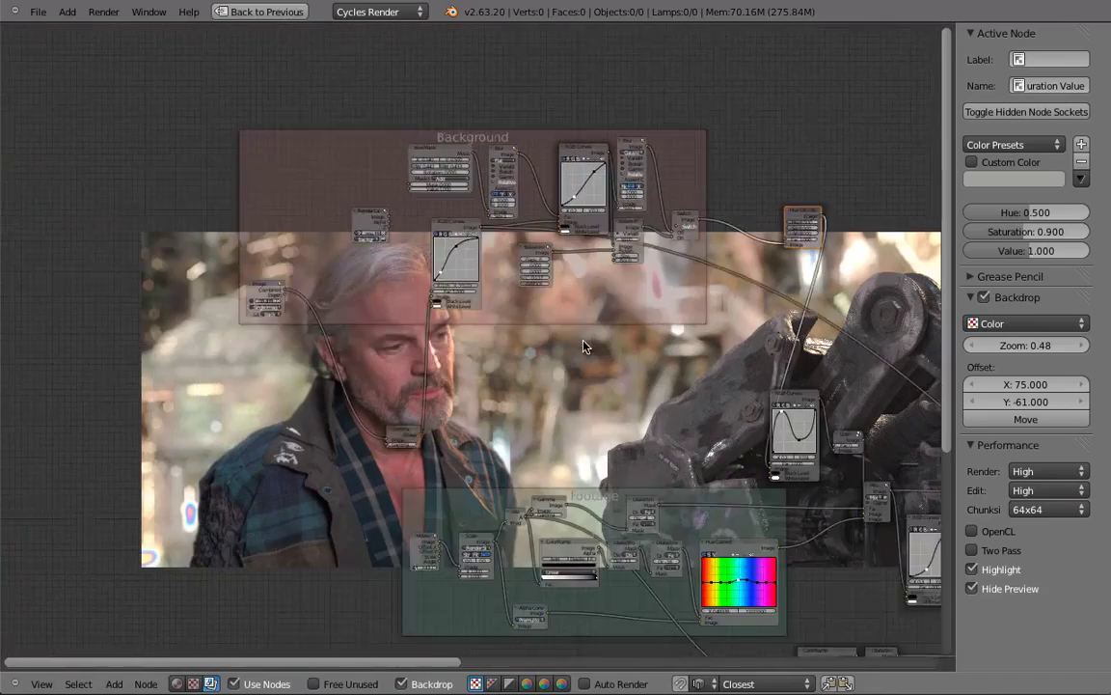
Move the Gamma node up into the Background frame, between its Image and RGB Curves nodes, and select the frame
click(337, 254)
key(Home)
scroll(337, 254, down, 1)
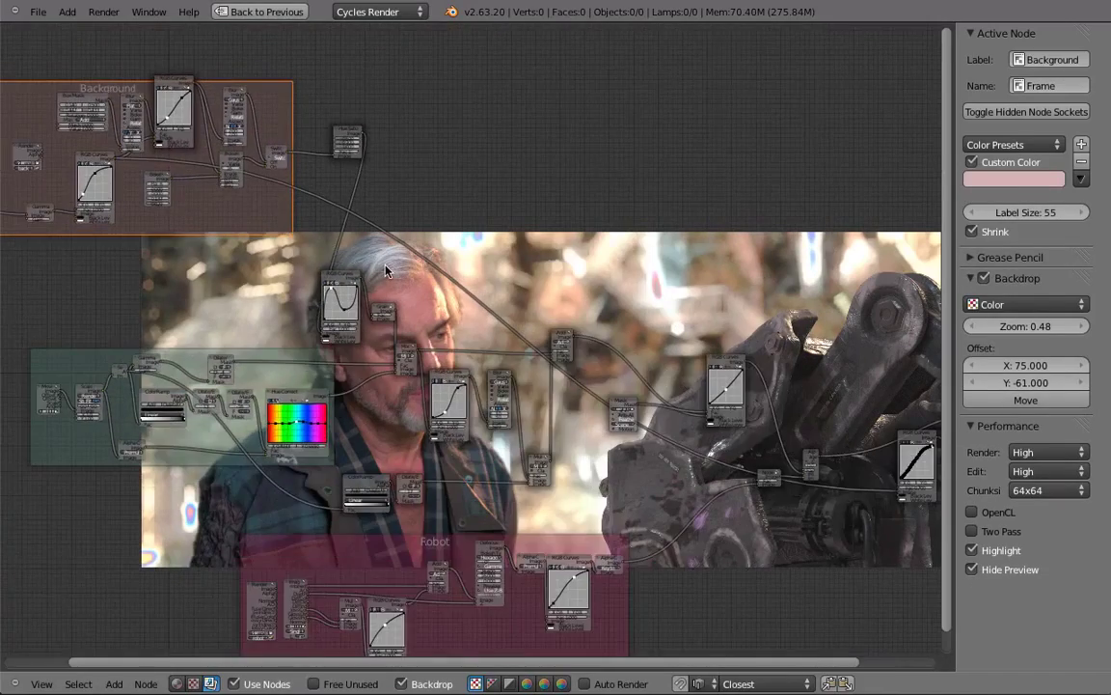
Insert a reroute point on the long link running from the Background frame towards the final compositing nodes
scroll(386, 270, up, 3)
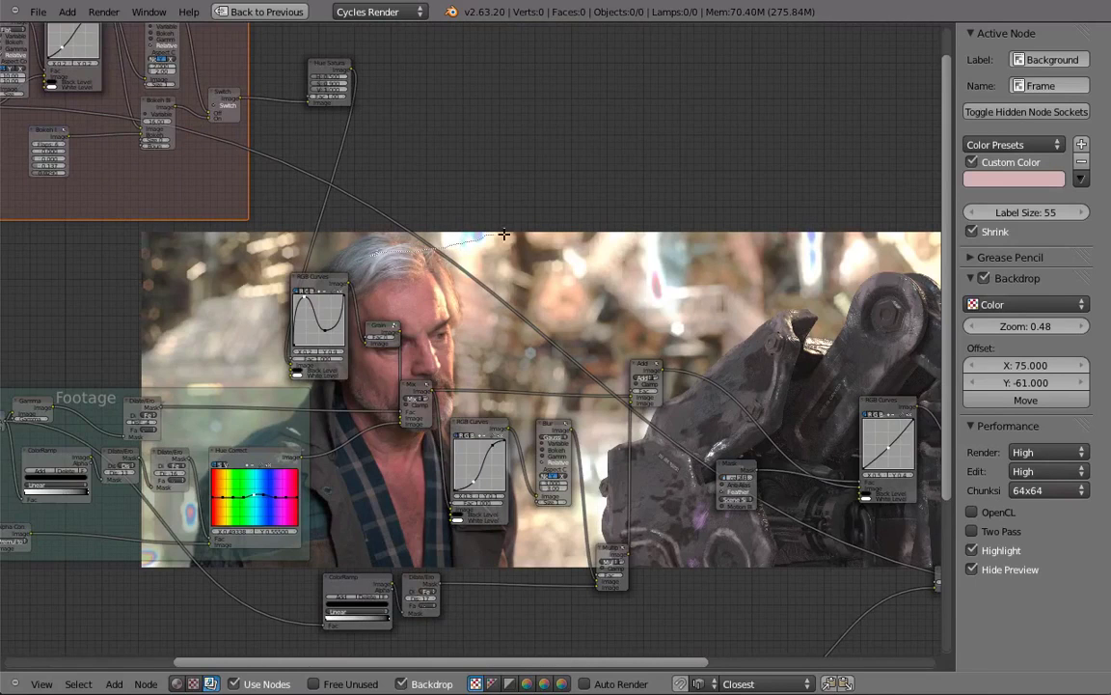
ctrl+right_drag(503, 234, 501, 234)
scroll(403, 228, up, 3)
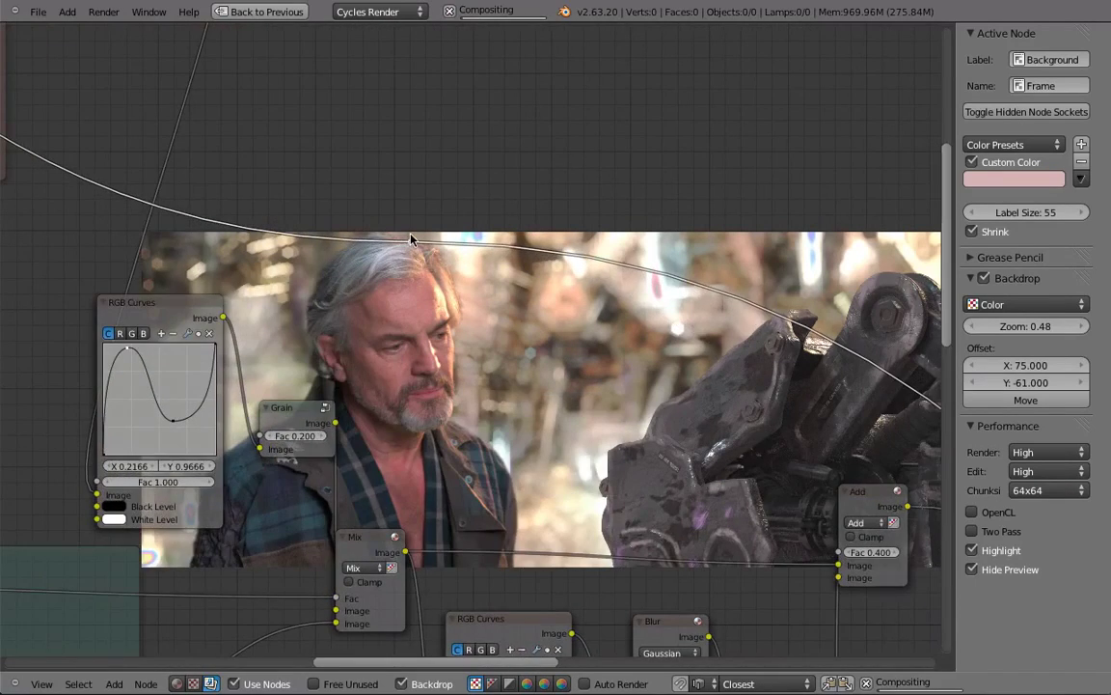
shift+right_drag(411, 238, 417, 248)
scroll(415, 247, down, 1)
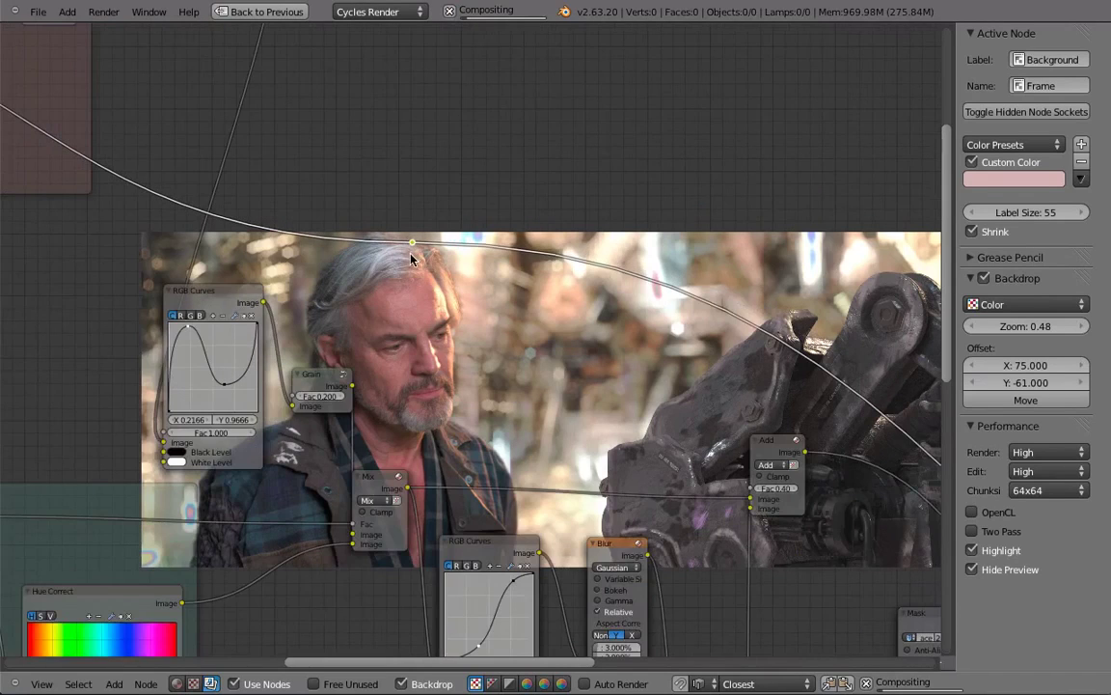
Move the reroute point to just beneath the Background frame, below its unmasked RGB Curves node
scroll(415, 247, up, 2)
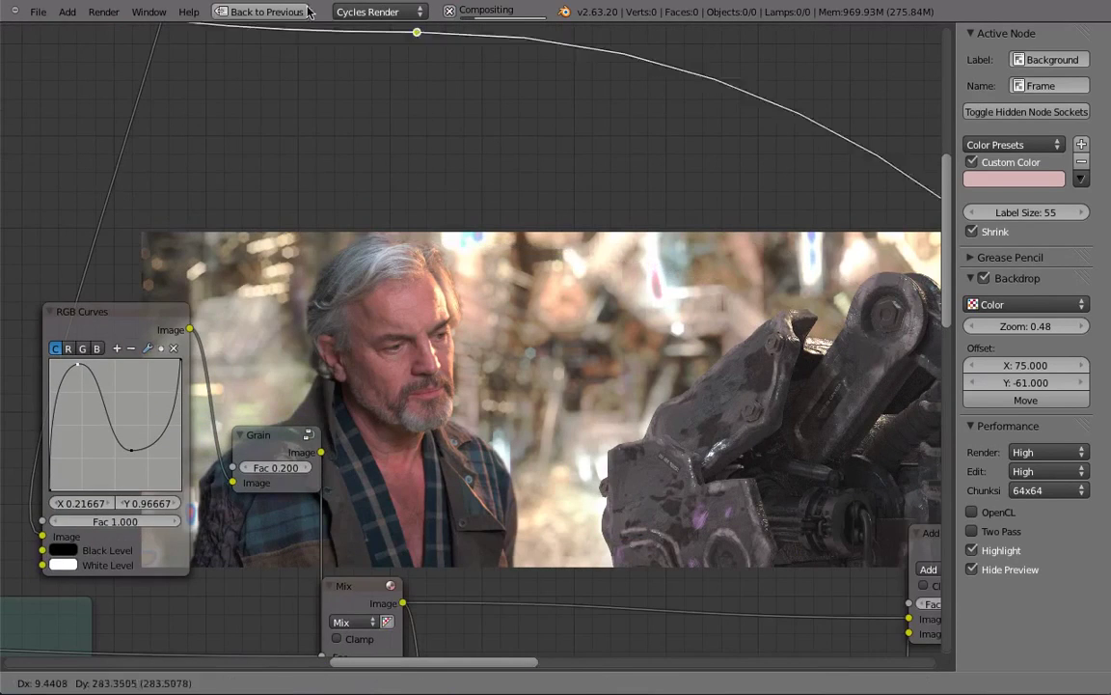
scroll(417, 250, down, 3)
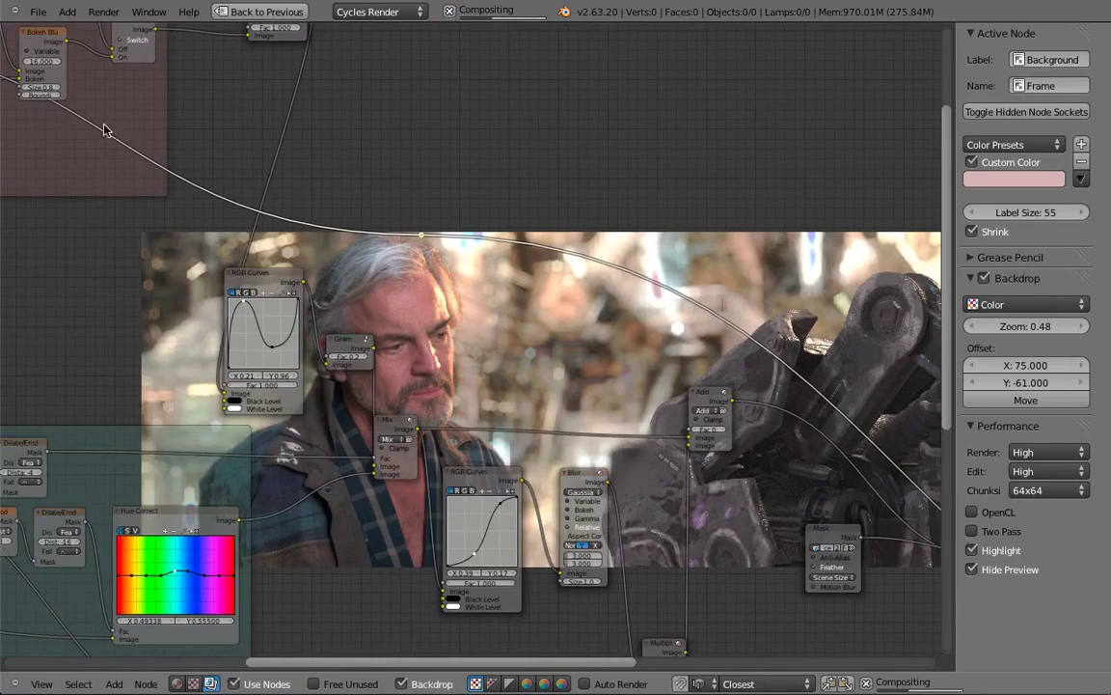
scroll(516, 285, down, 5)
scroll(522, 301, down, 4)
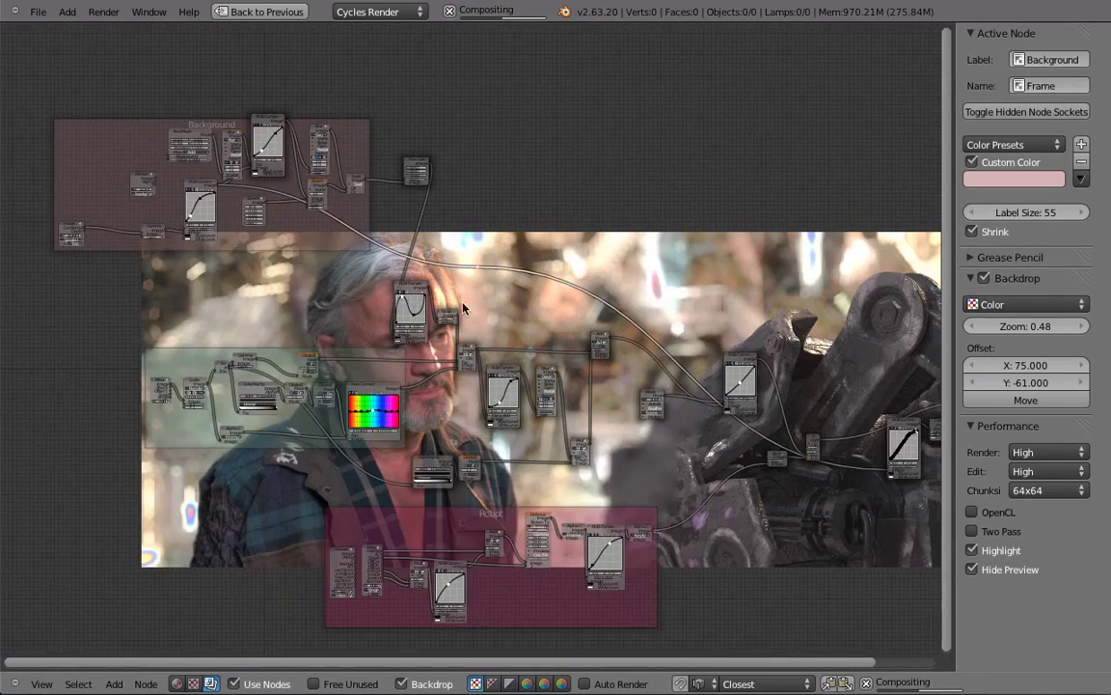
key(g)
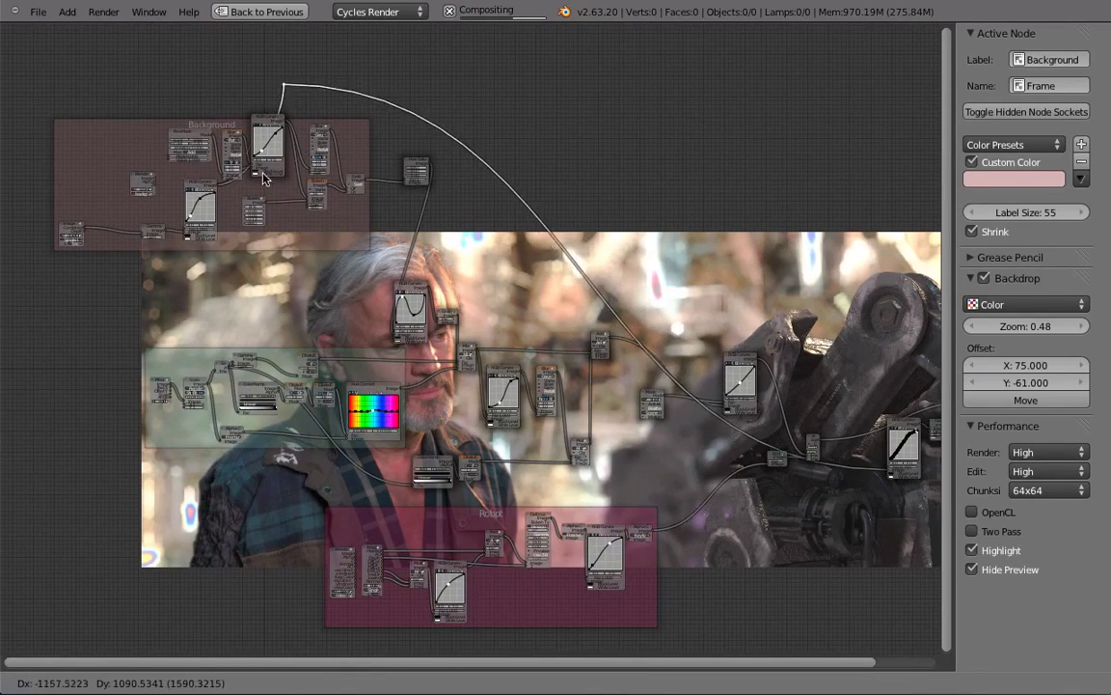
click(260, 274)
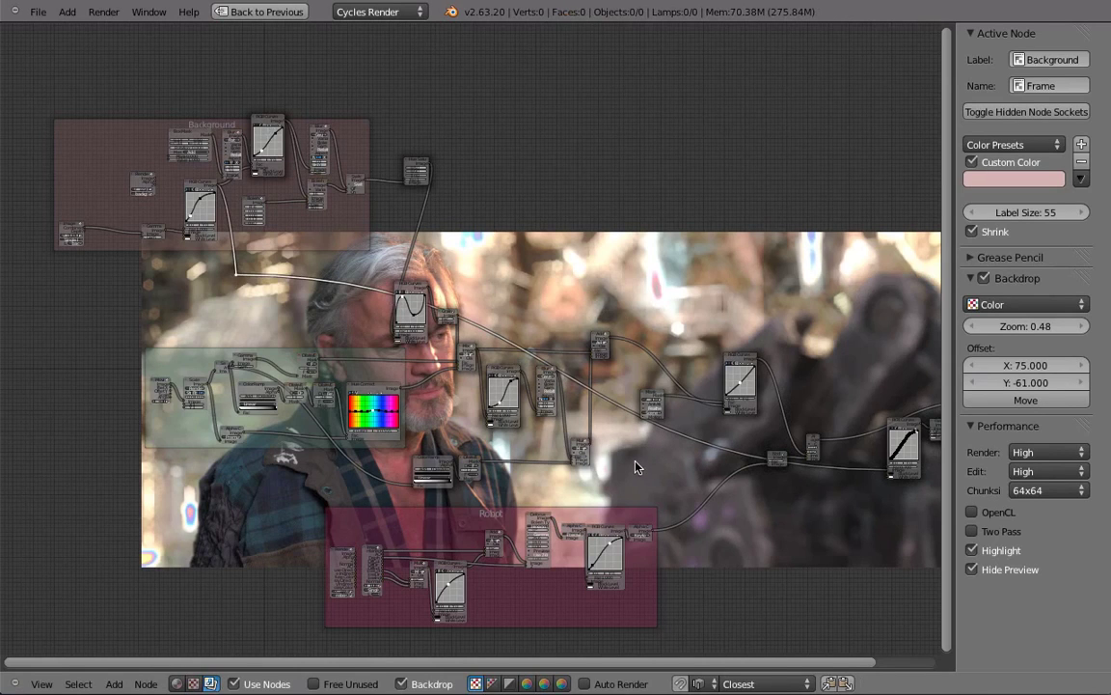
Insert a second reroute point on the long link and move it up level with the first, above the final nodes
shift+right_drag(705, 429, 701, 431)
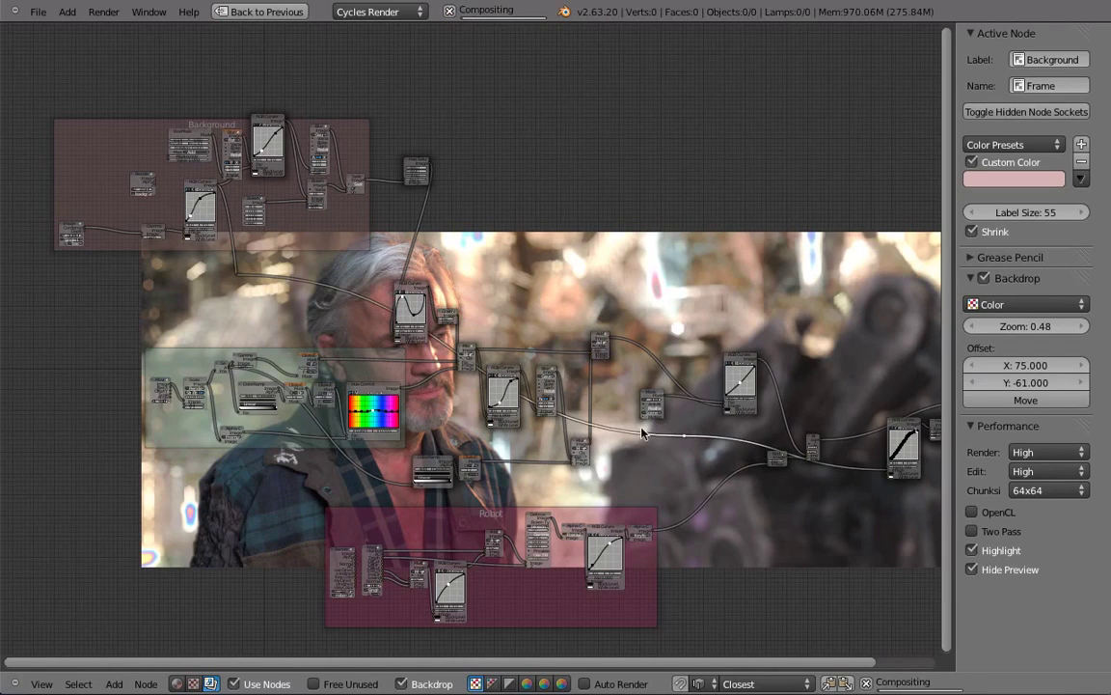
key(g)
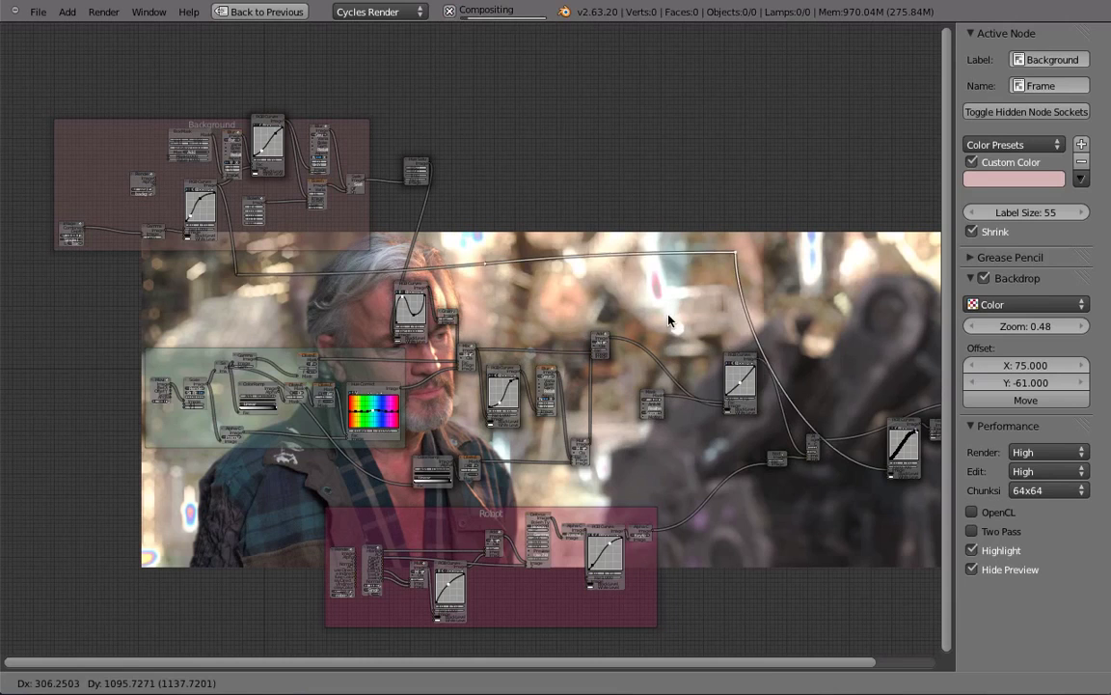
click(752, 327)
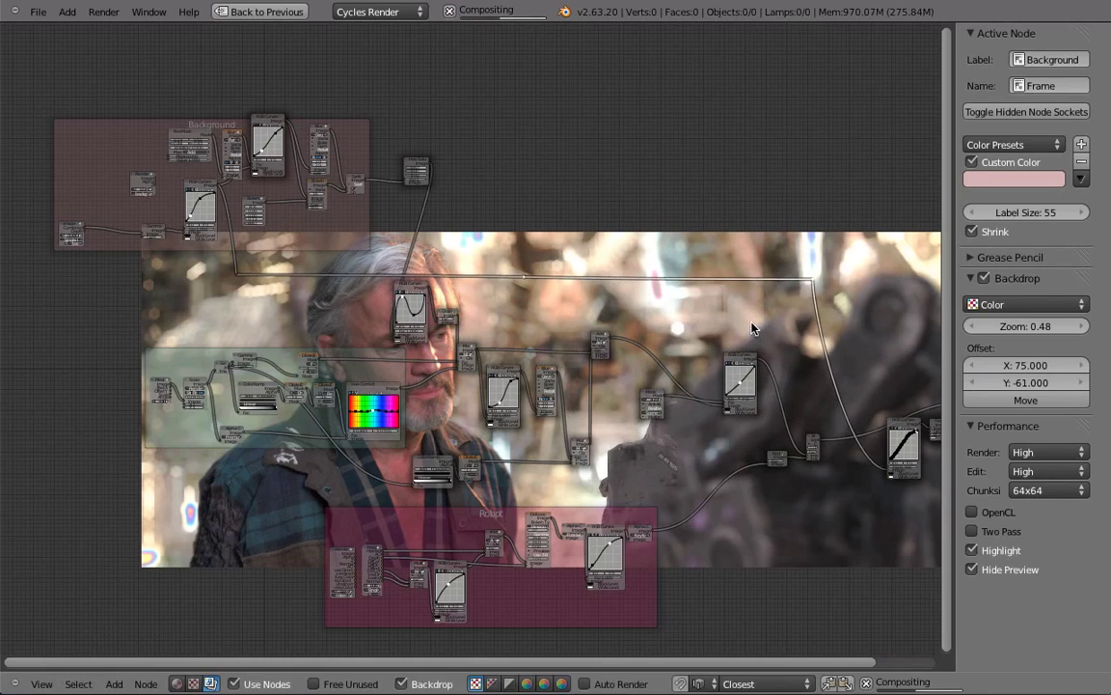
Add a Reroute layout node and drop it onto the horizontal link between the two existing reroute points
scroll(521, 253, up, 1)
key(shift+a)
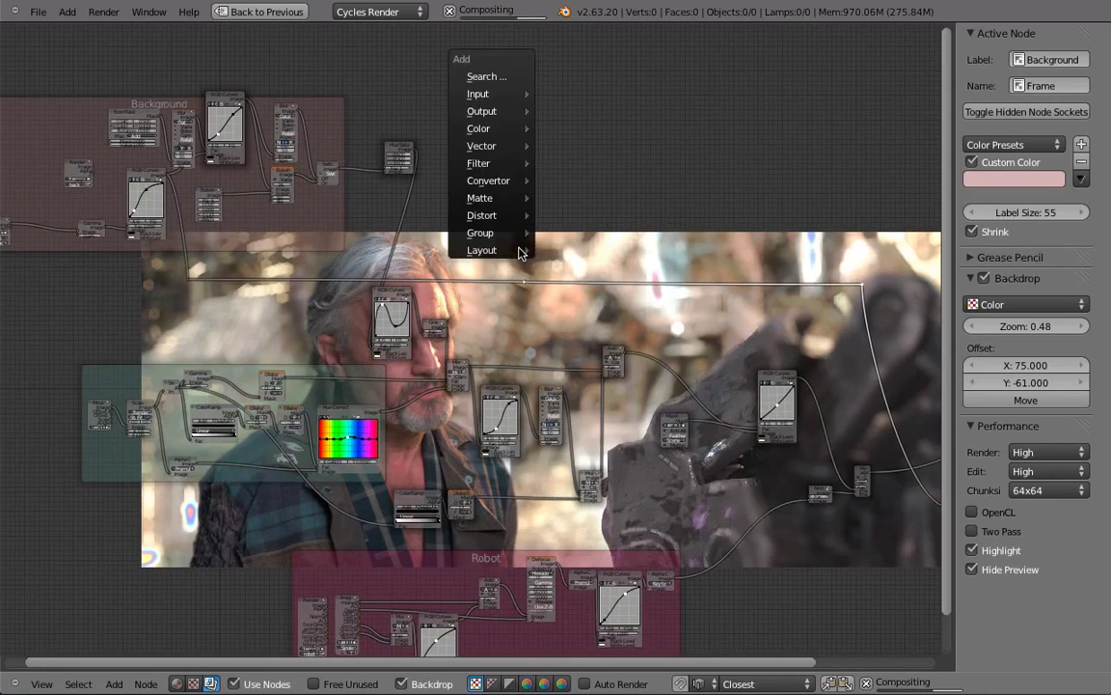
mouse_move(521, 253)
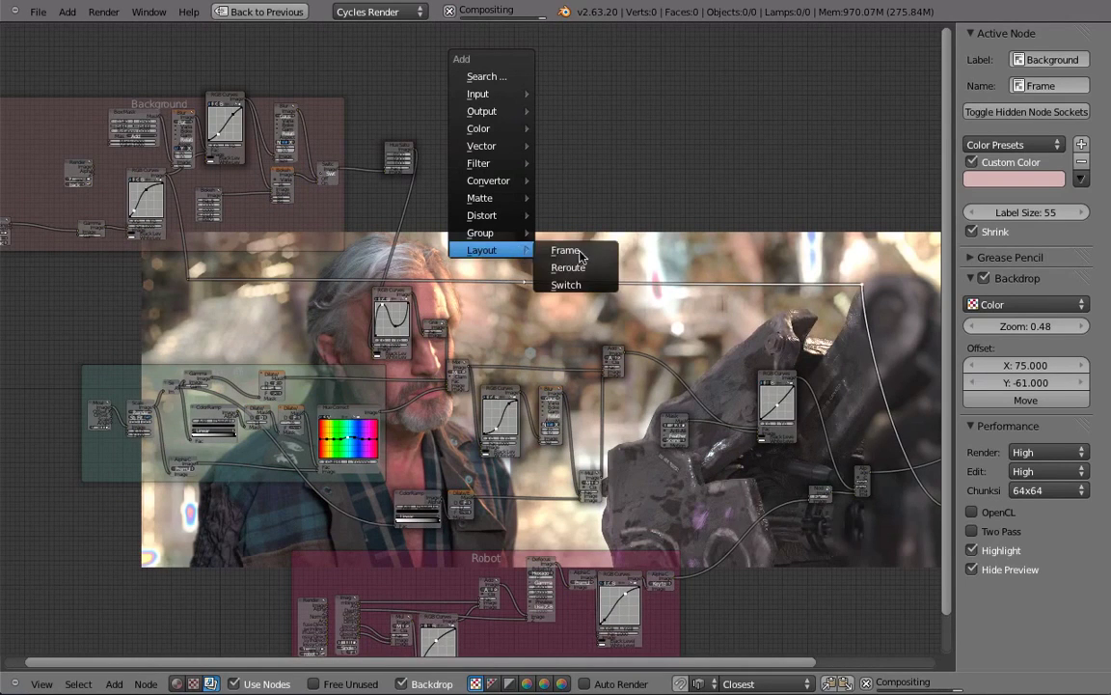
click(569, 268)
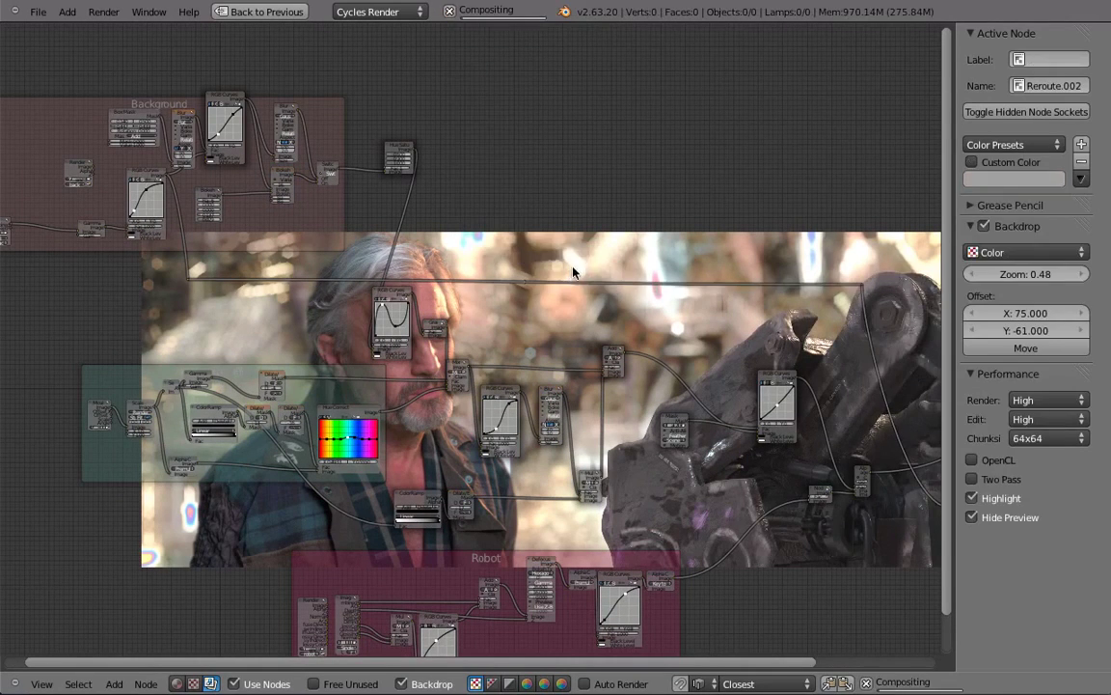
scroll(574, 269, up, 2)
scroll(576, 253, up, 2)
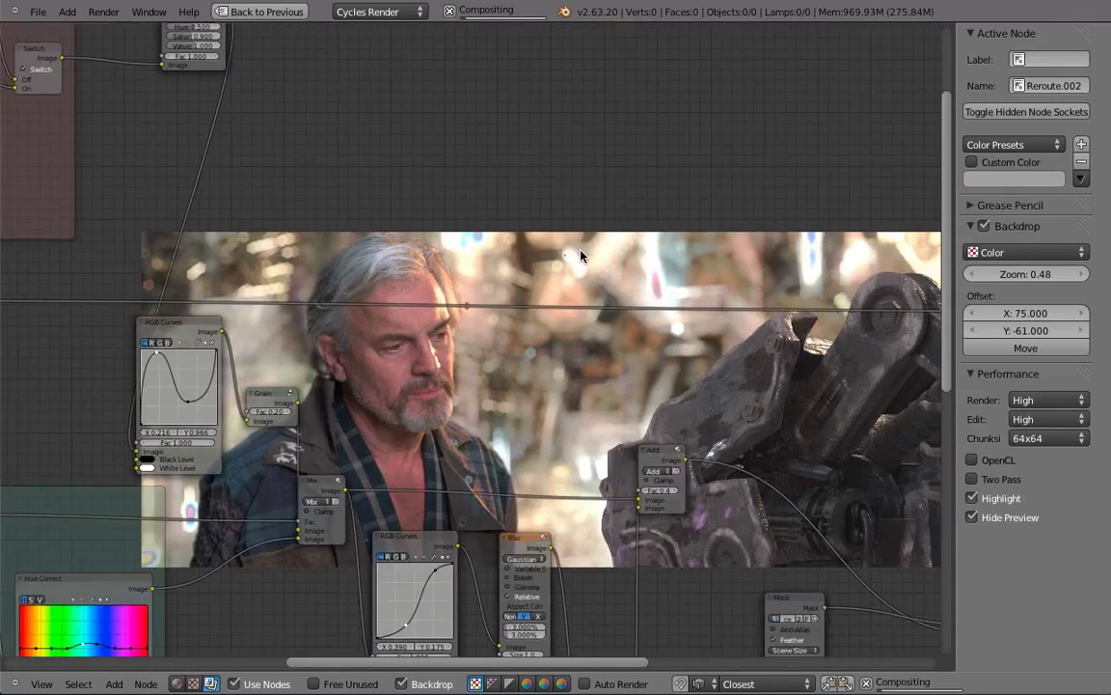
scroll(579, 256, up, 3)
key(g)
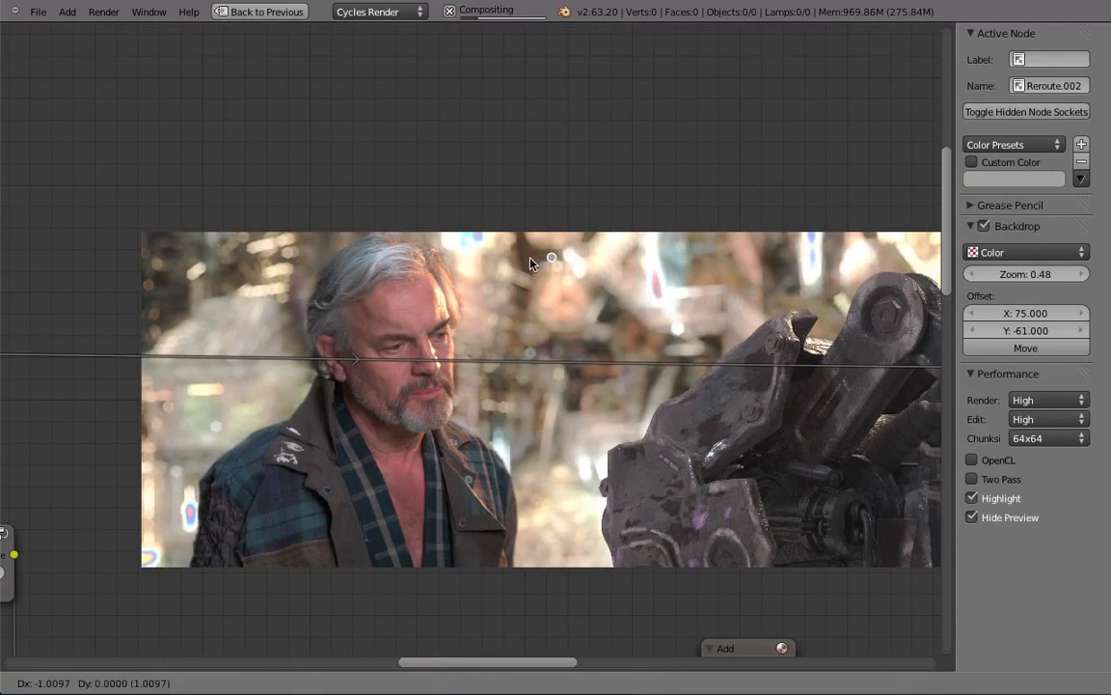
click(514, 358)
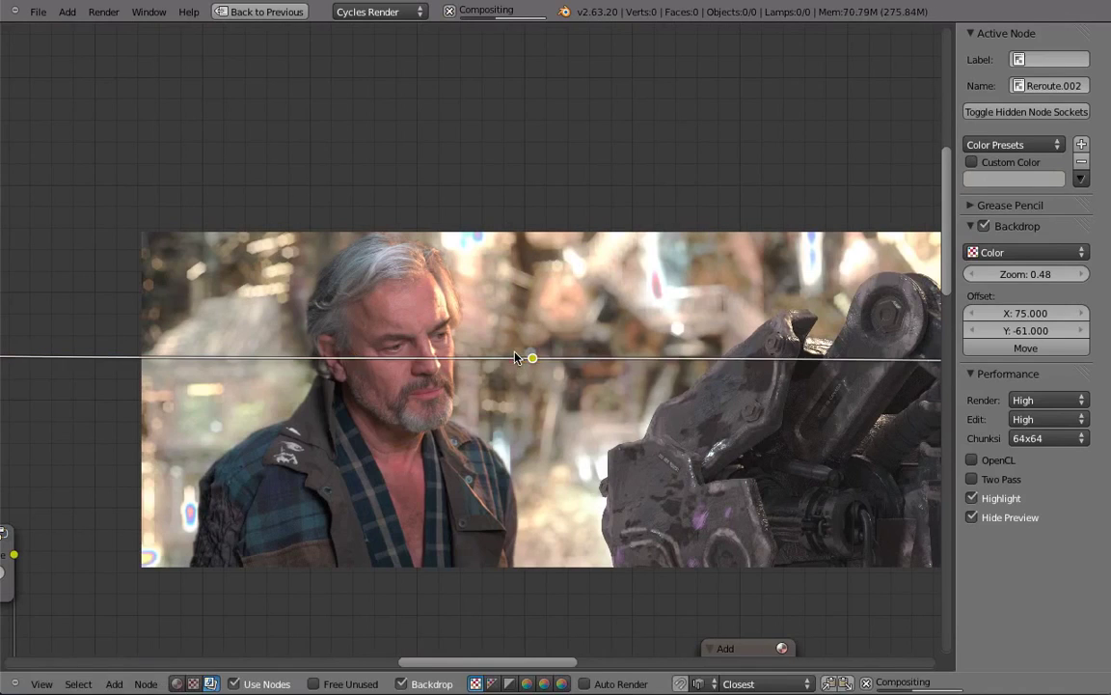
Shift the newly inserted reroute point slightly back along the horizontal link
key(g)
click(472, 375)
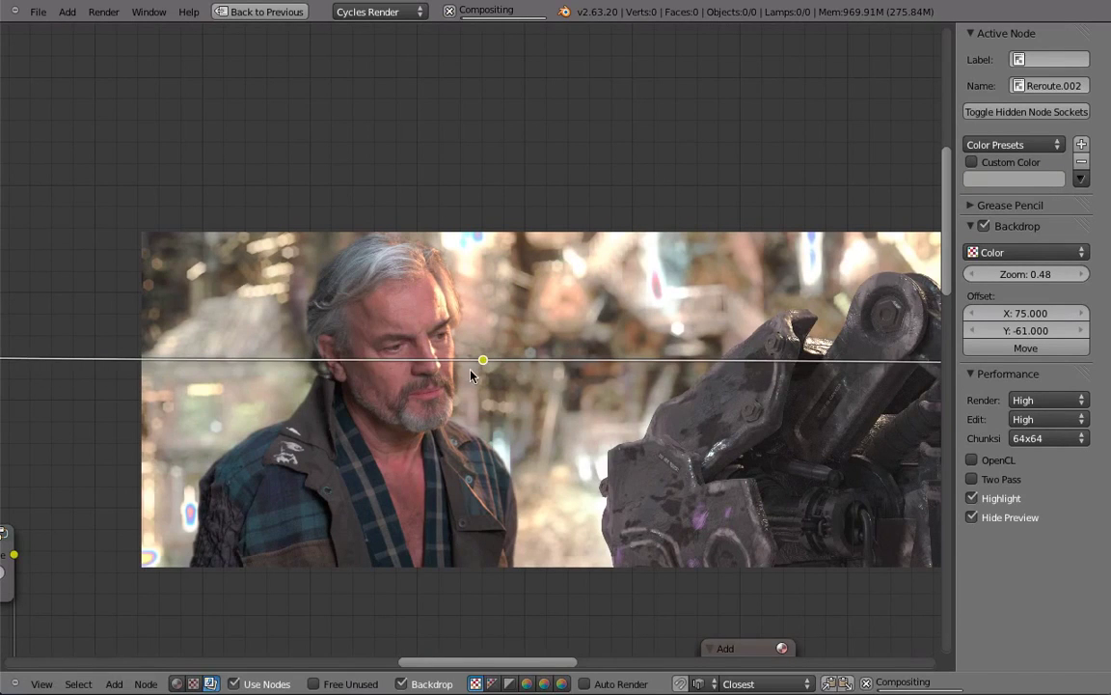
scroll(477, 381, down, 3)
scroll(485, 390, down, 2)
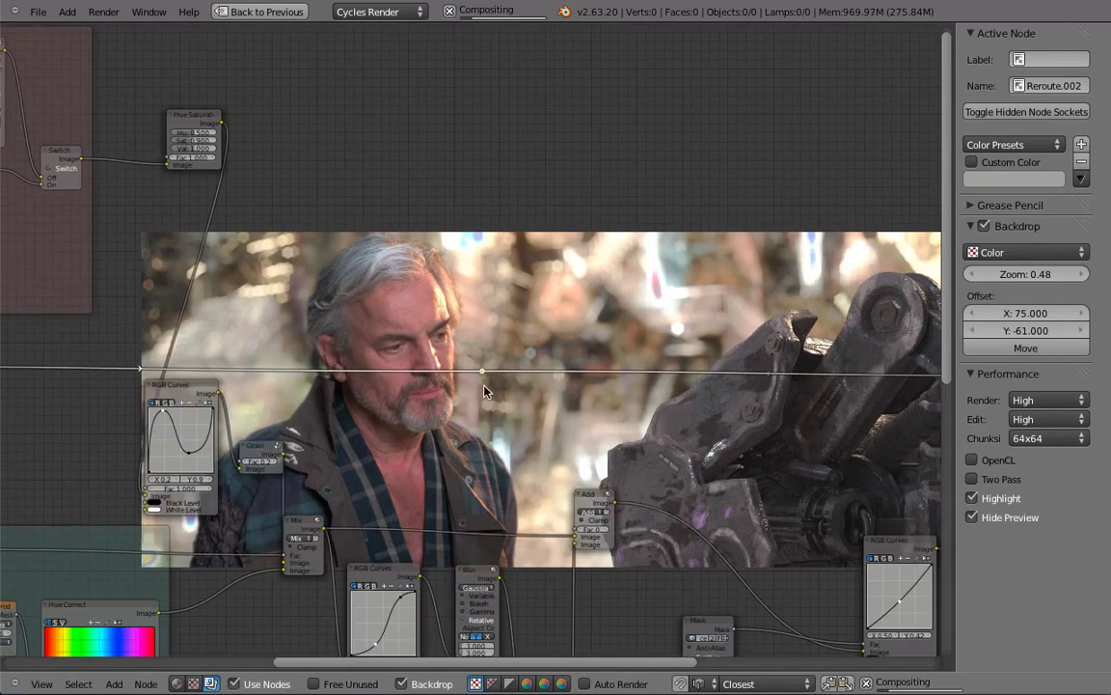
Add a Mix color node and place it above the horizontal rerouted link, beyond the middle reroute point
middle_drag(488, 391, 481, 406)
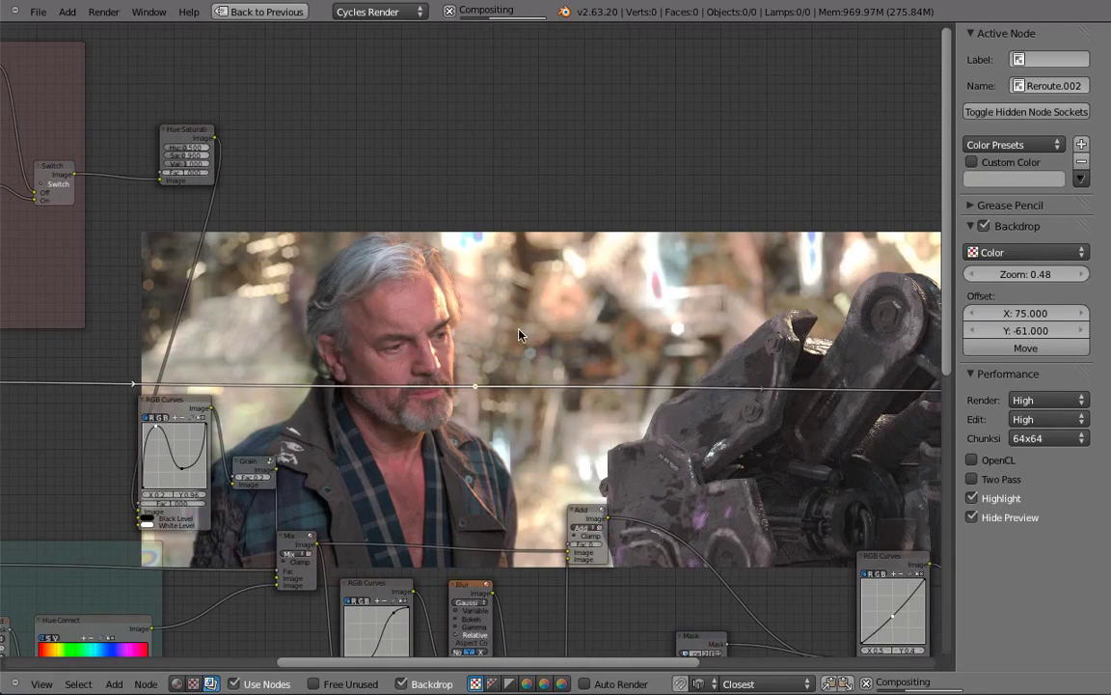
key(shift+a)
mouse_move(485, 212)
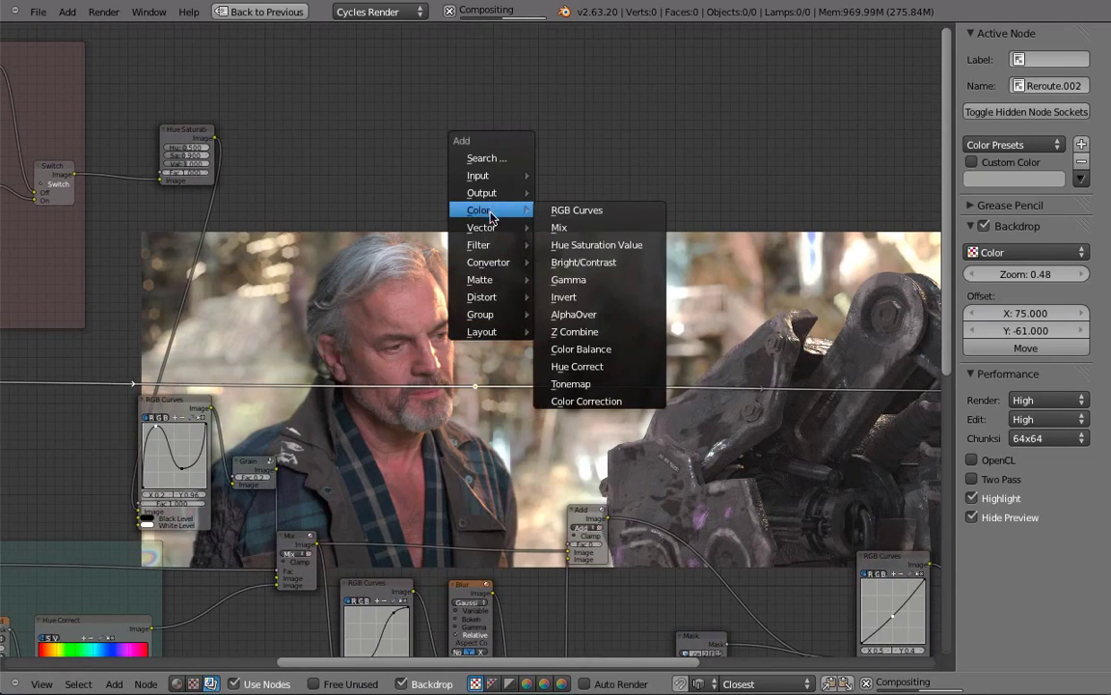
click(567, 229)
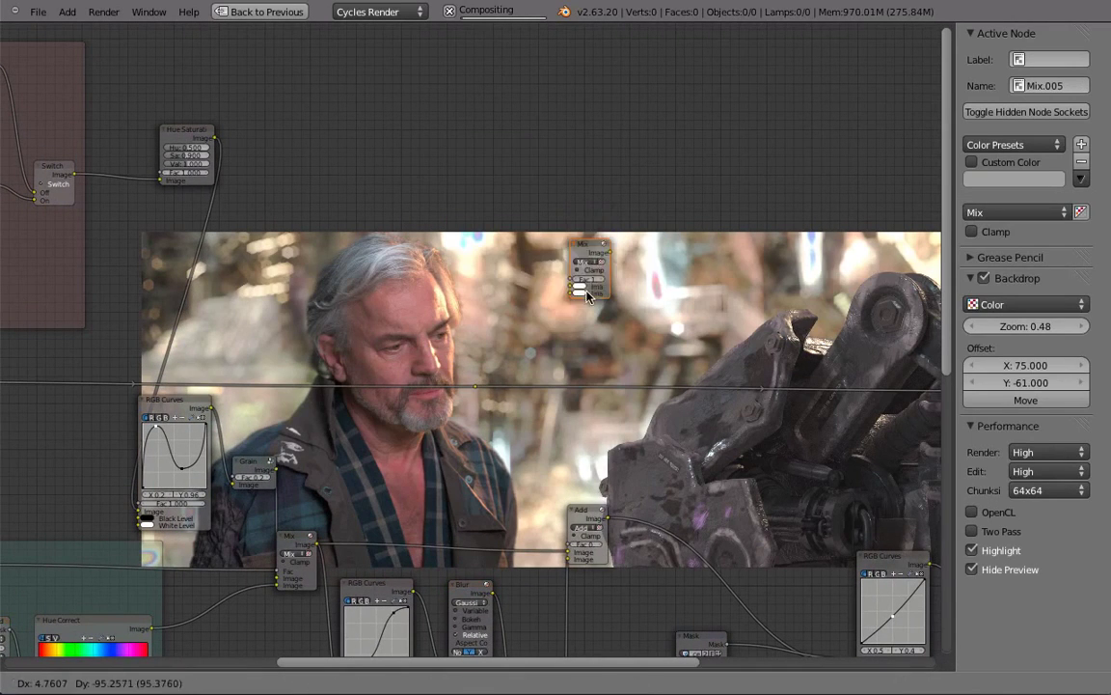
click(567, 268)
Connect the middle reroute point to both Image inputs of the new Mix node
scroll(521, 352, up, 2)
scroll(521, 352, up, 2)
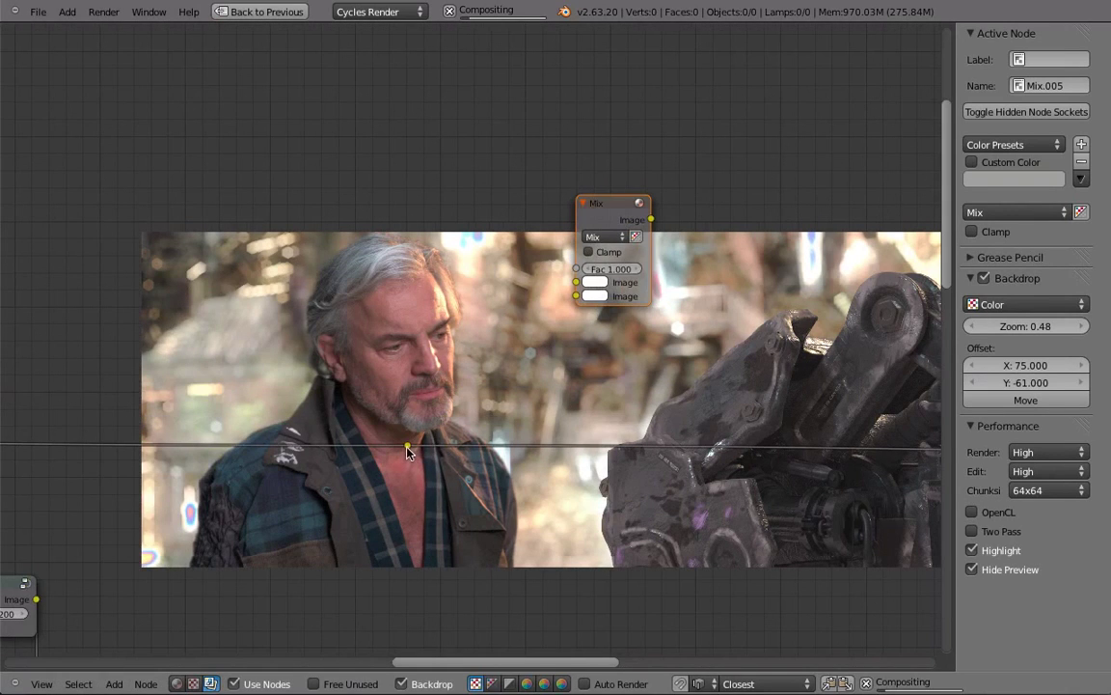
right_click(407, 447)
drag(502, 336, 576, 283)
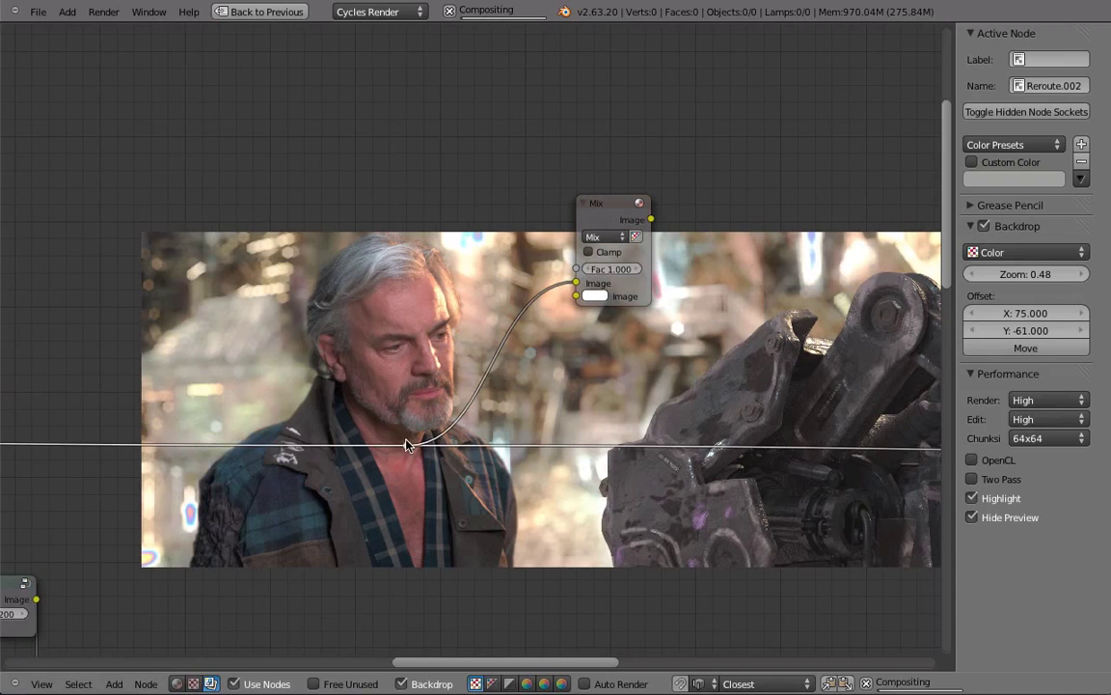
drag(407, 446, 575, 297)
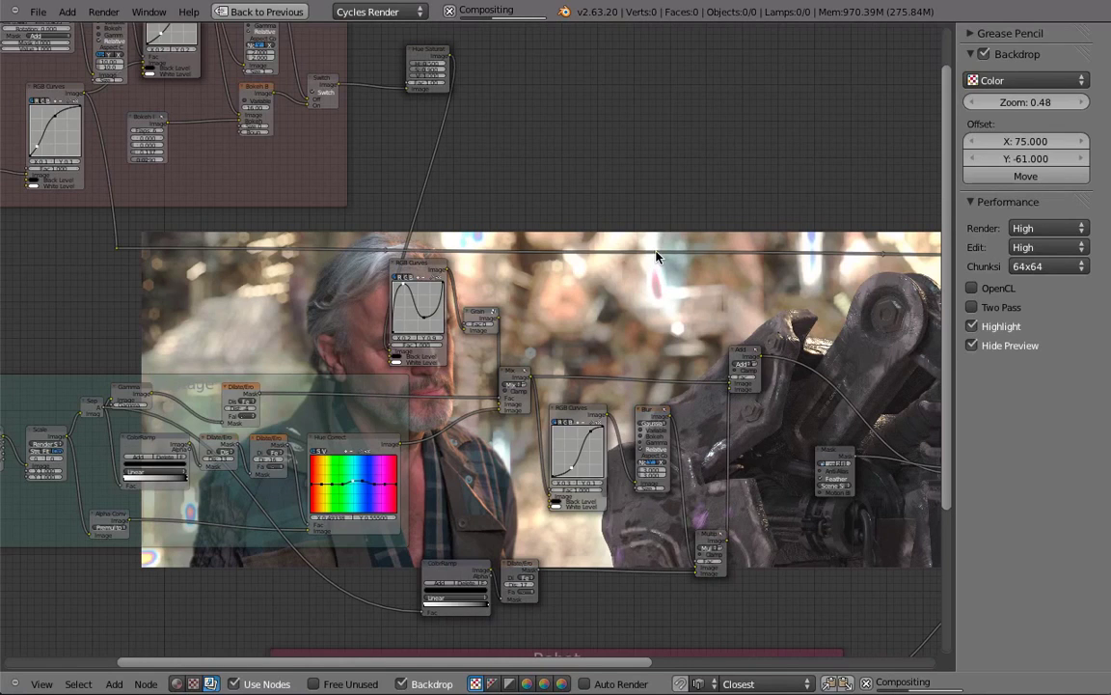
Try dissolving the middle reroute point and the one beneath the Background frame while keeping the link connected, and undo the removal
click(658, 252)
key(ctrl+x)
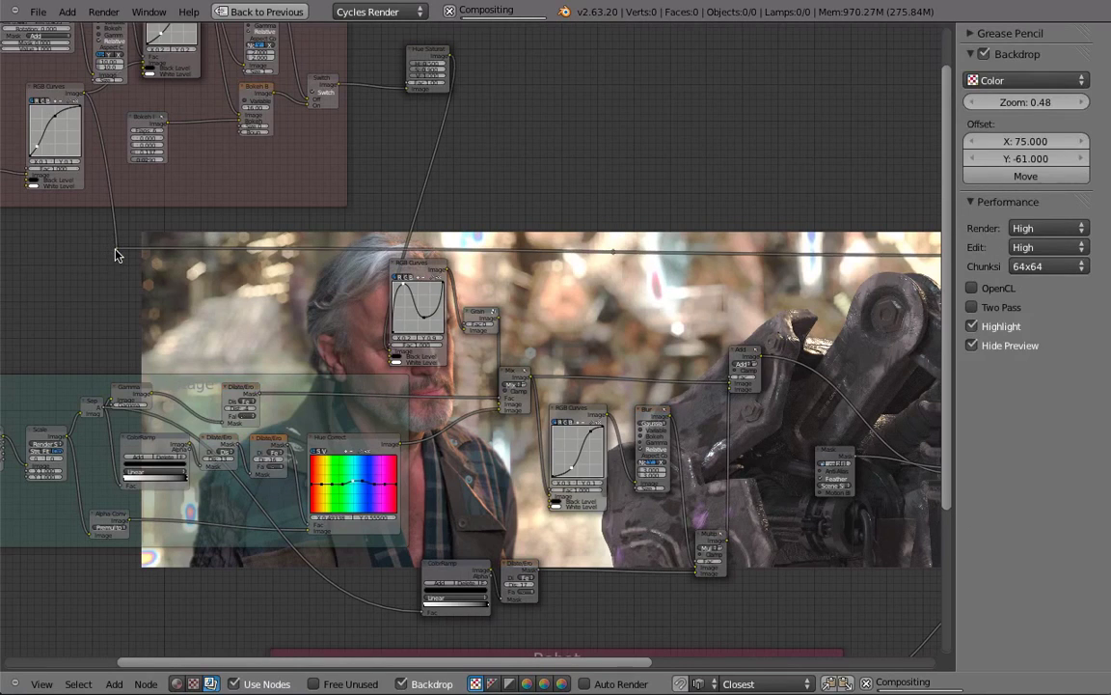
scroll(118, 254, up, 2)
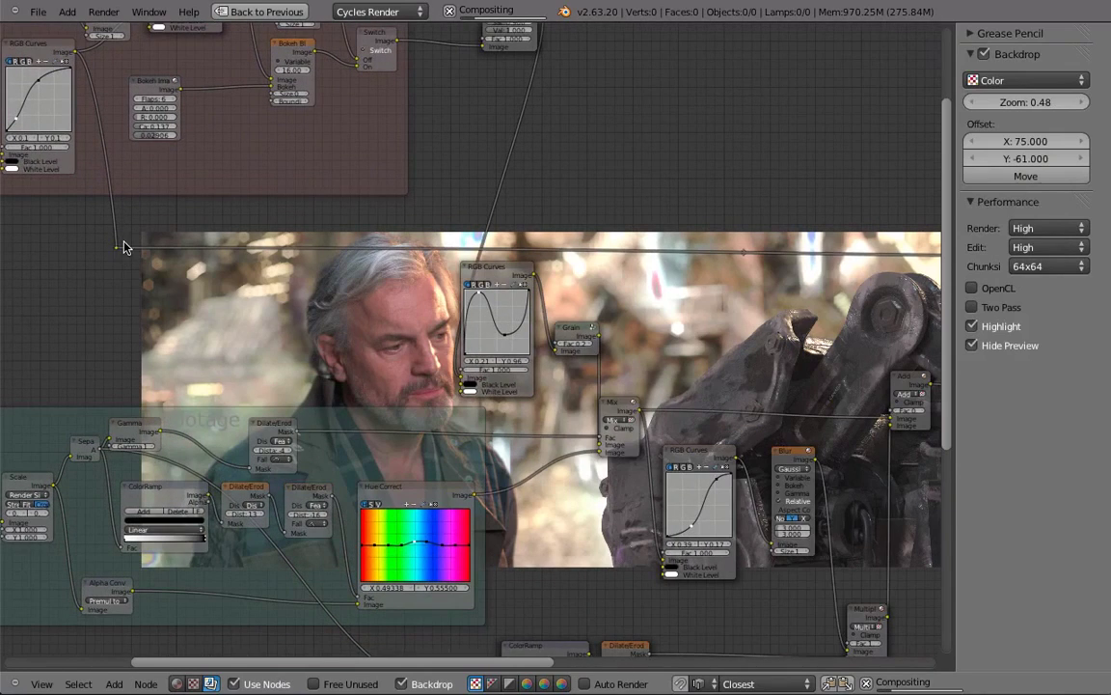
scroll(118, 254, up, 1)
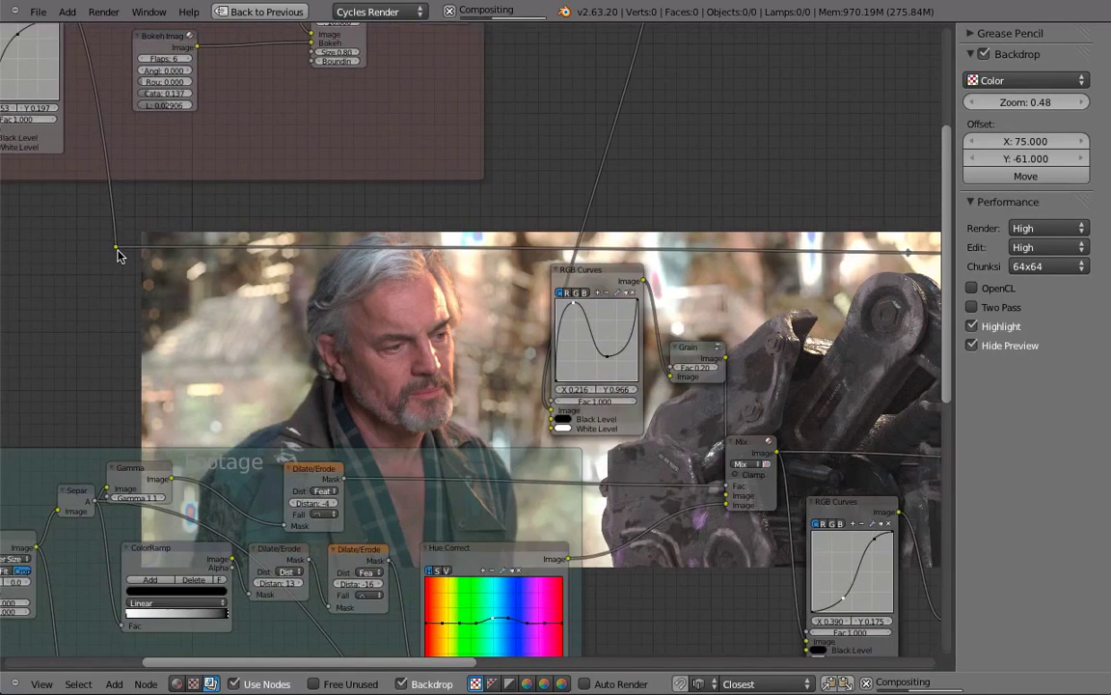
right_click(118, 248)
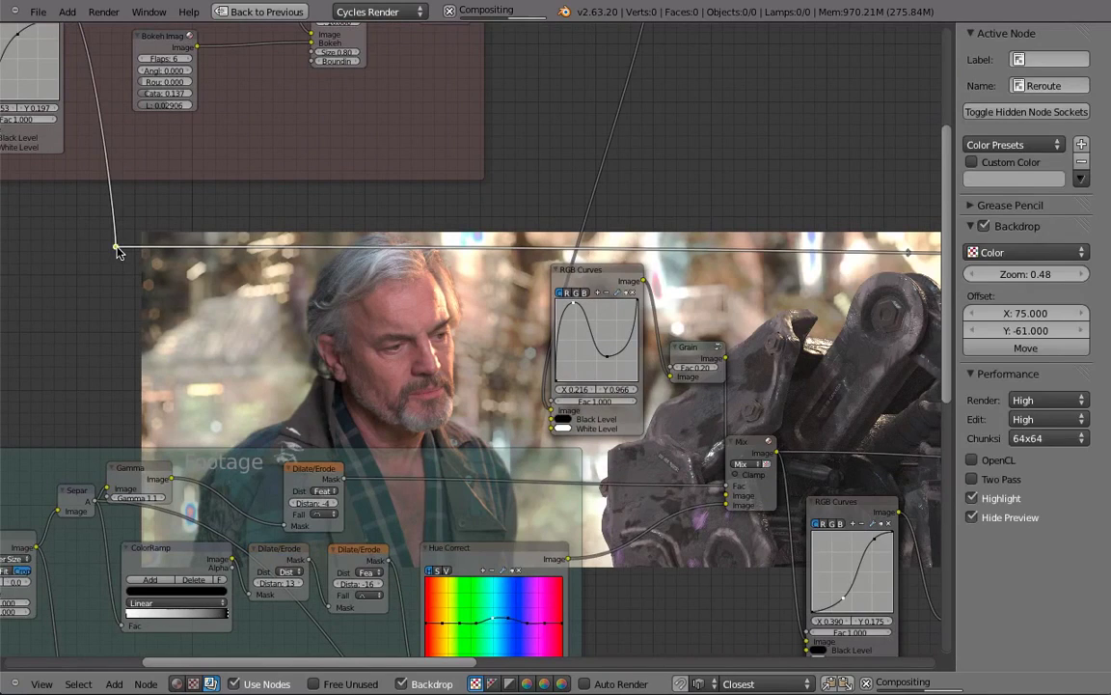
key(ctrl+x)
scroll(562, 203, down, 2)
key(ctrl+z)
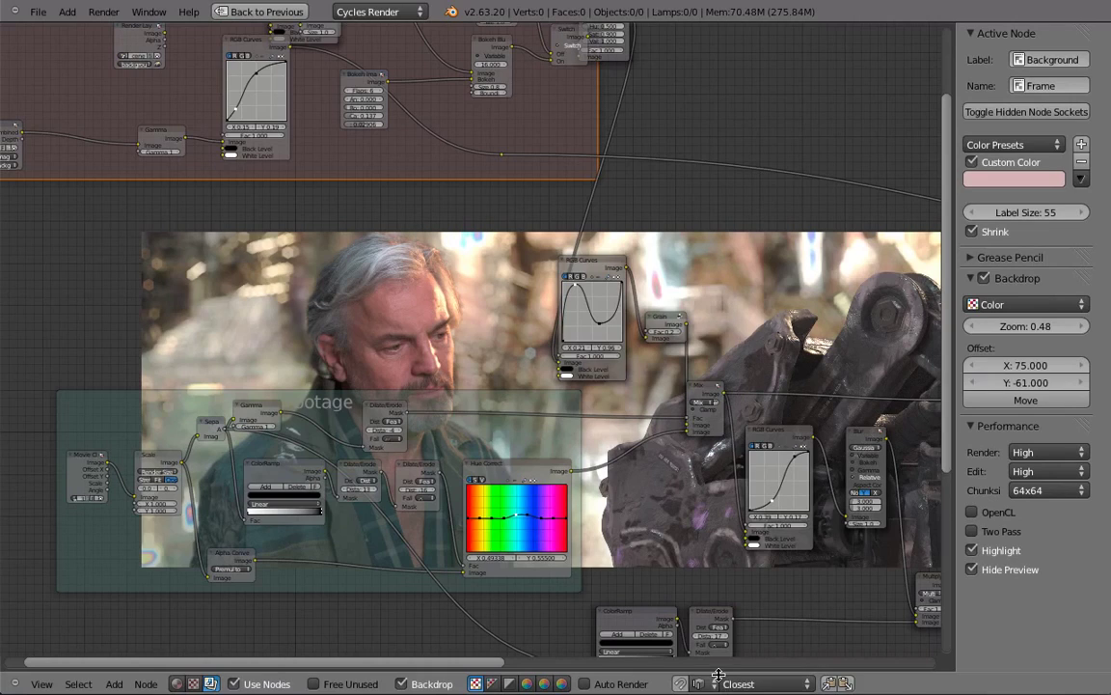
Set the node snapping element to Increment
middle_drag(725, 284, 290, 187)
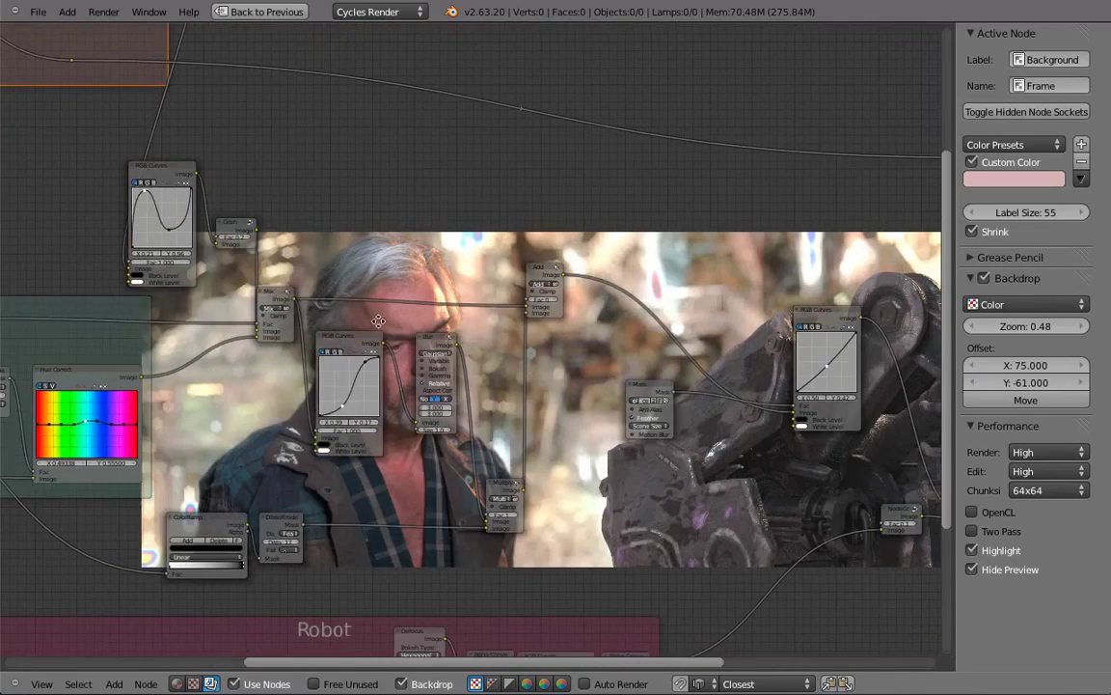
middle_drag(378, 320, 397, 247)
scroll(398, 248, down, 1)
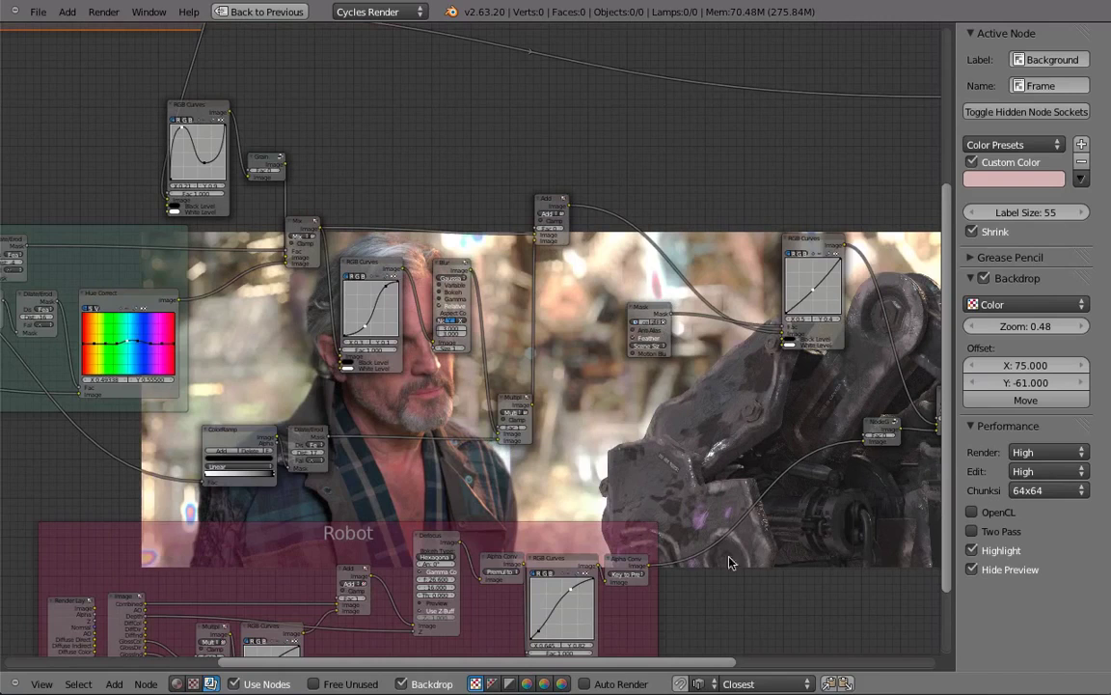
click(700, 683)
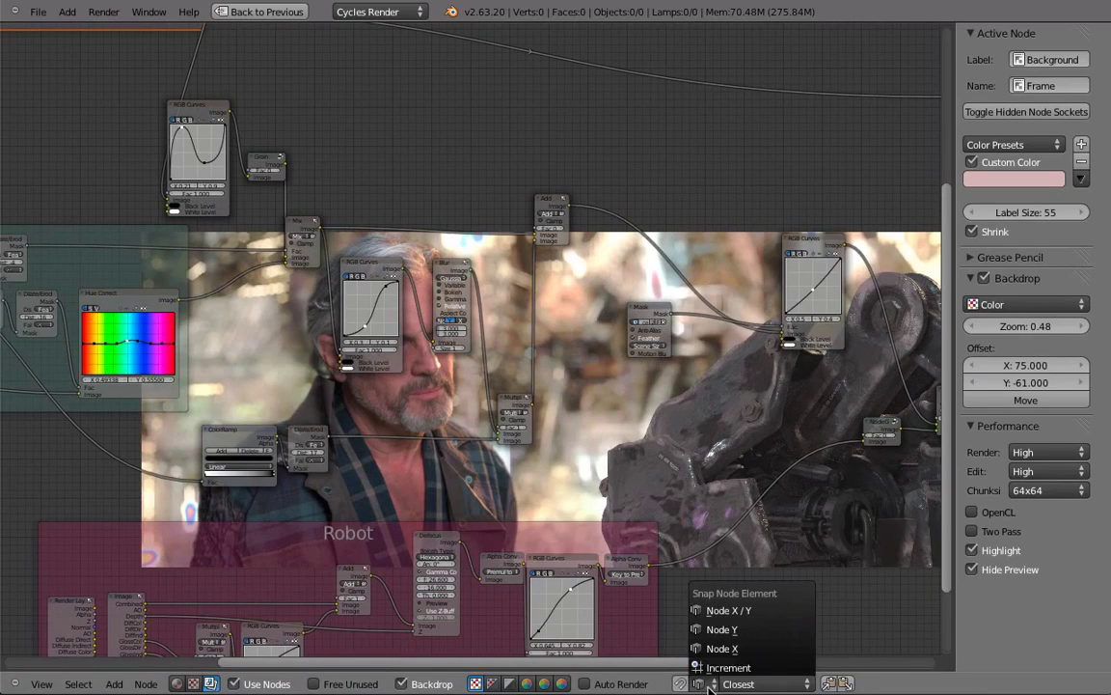
click(714, 667)
Duplicate the Add node and place the copy in the empty area above the long link
middle_drag(507, 178, 552, 339)
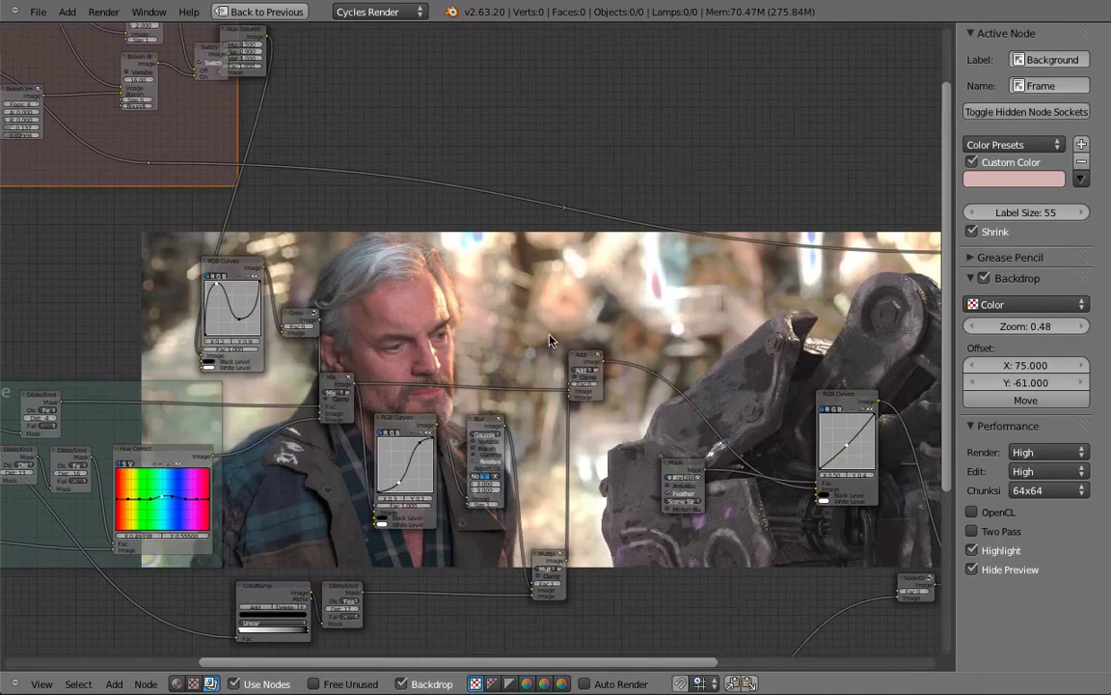
click(586, 363)
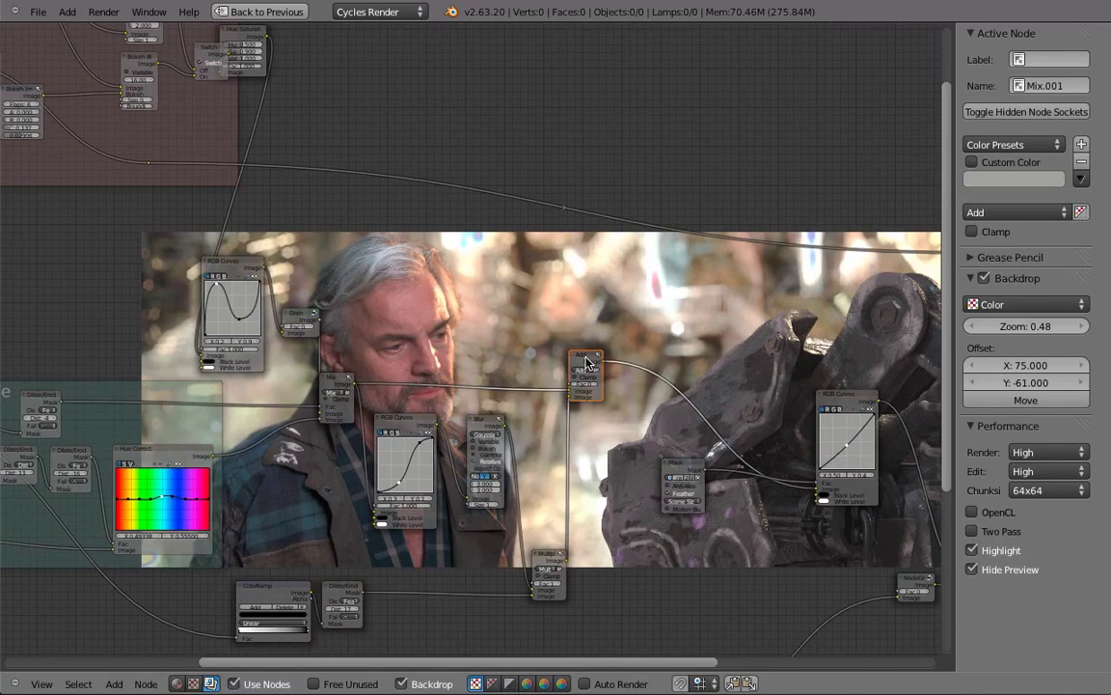
key(shift+d)
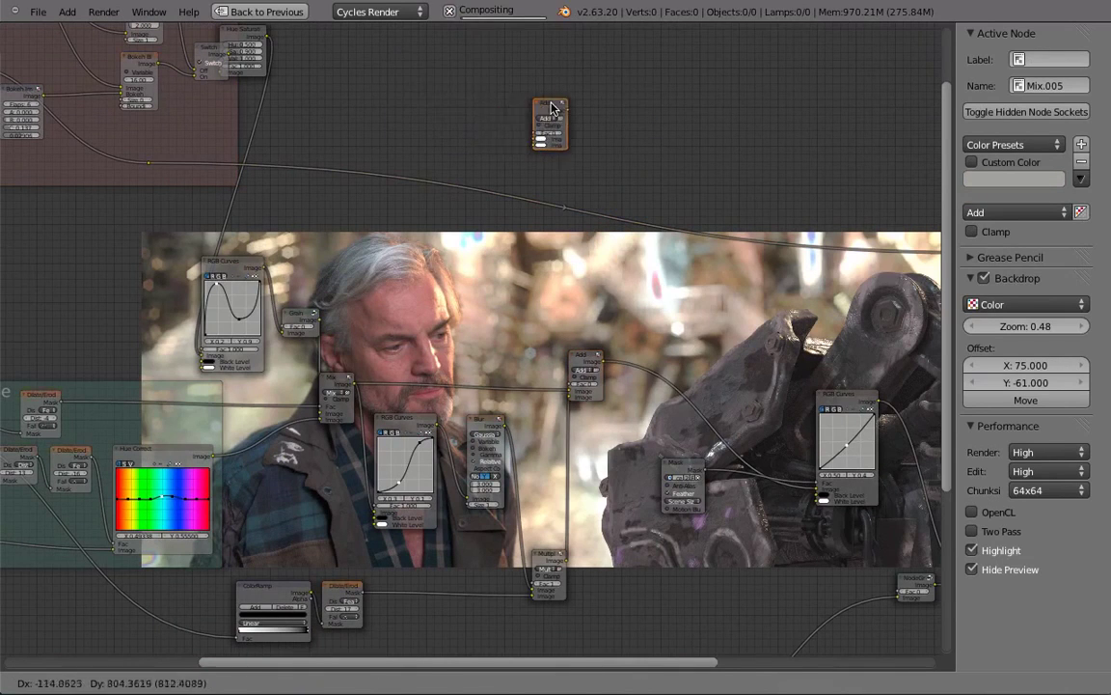
scroll(502, 116, up, 2)
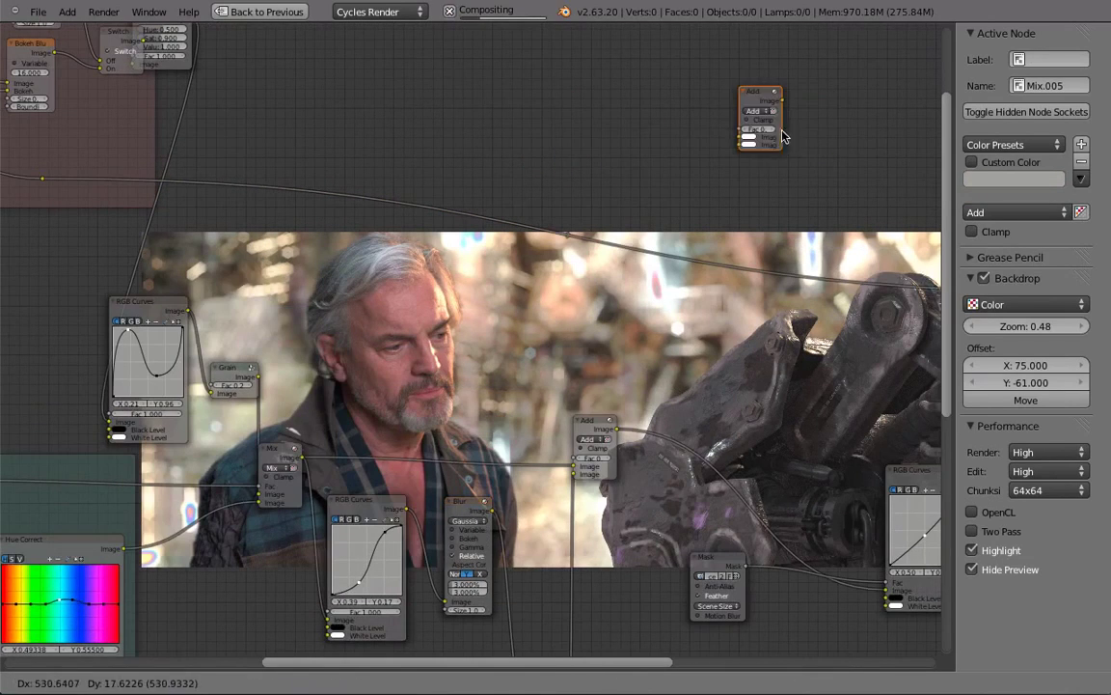
click(707, 139)
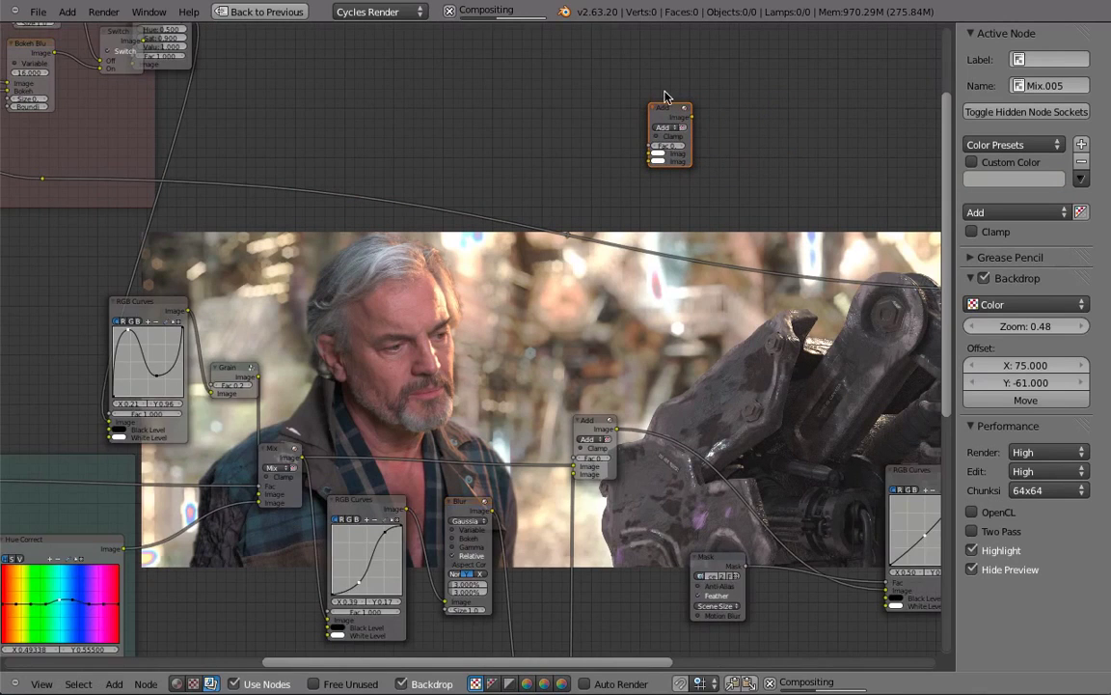
Move the duplicated Add node horizontally toward the Background frame in snapped increments, and switch snapping off
scroll(671, 135, up, 2)
key(g)
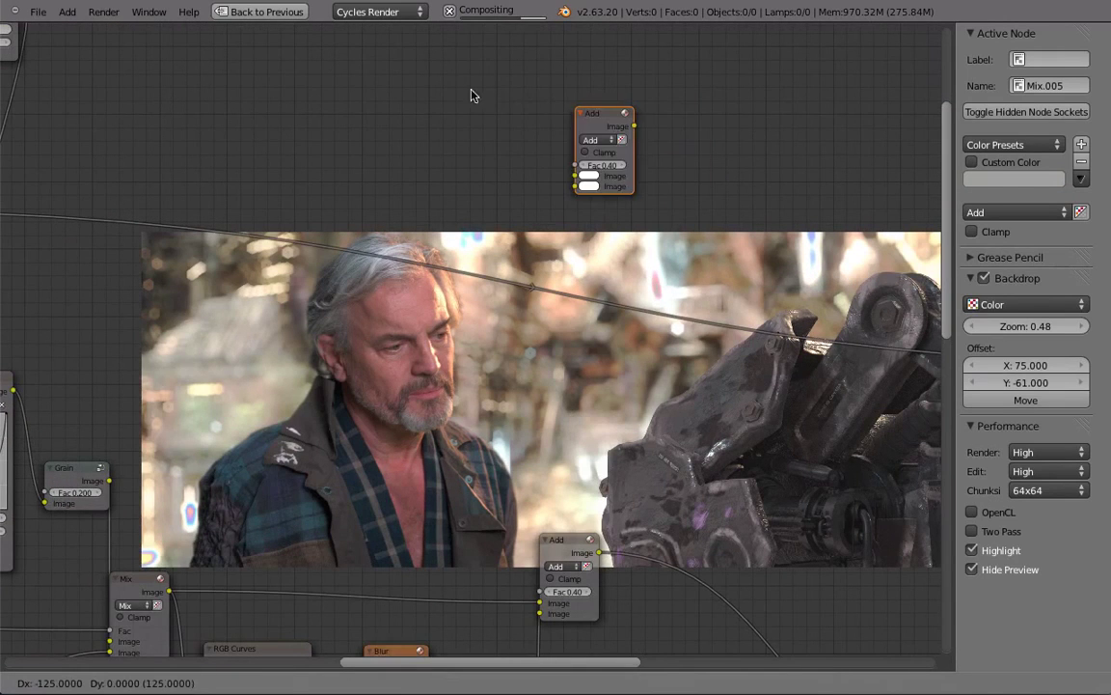
key(Escape)
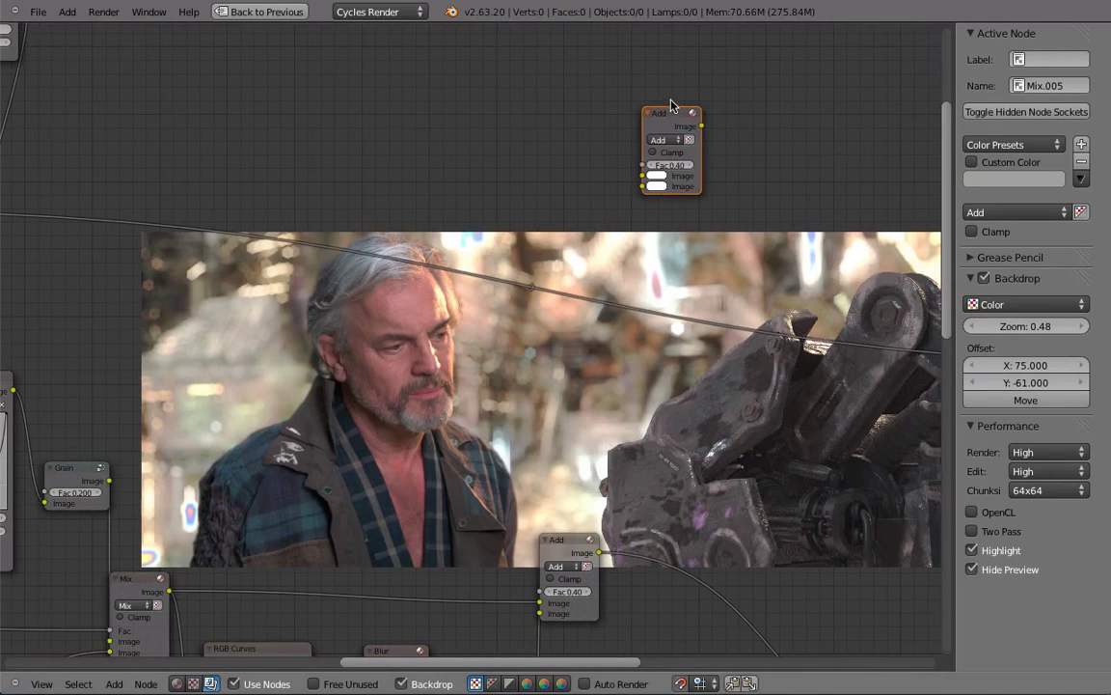
key(g)
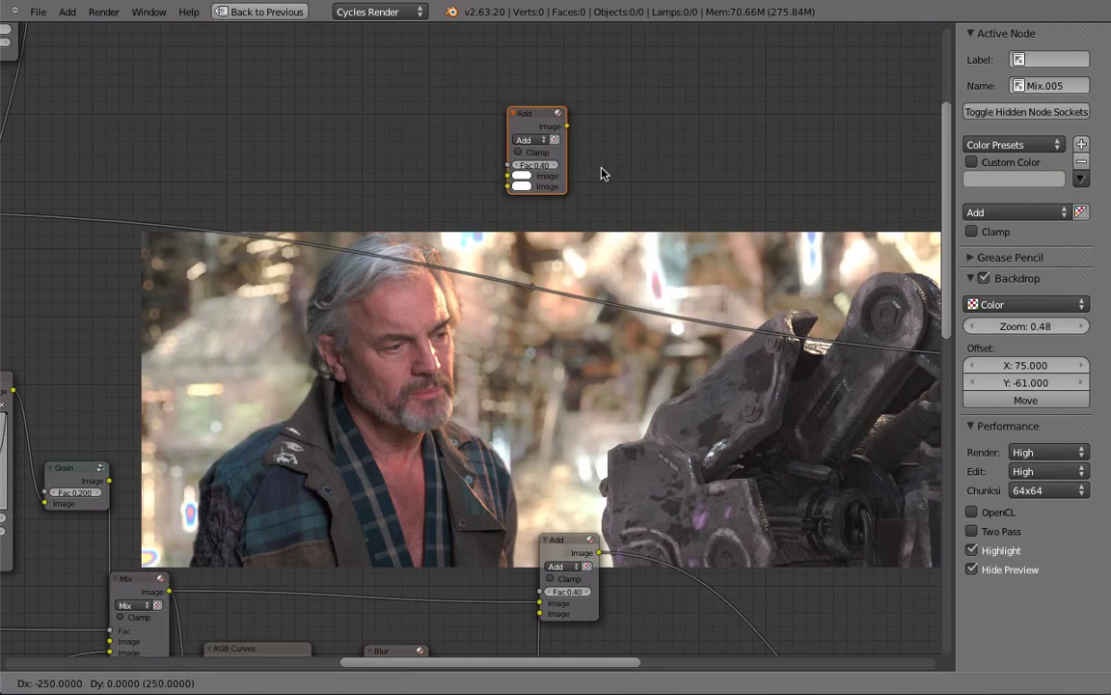
click(459, 180)
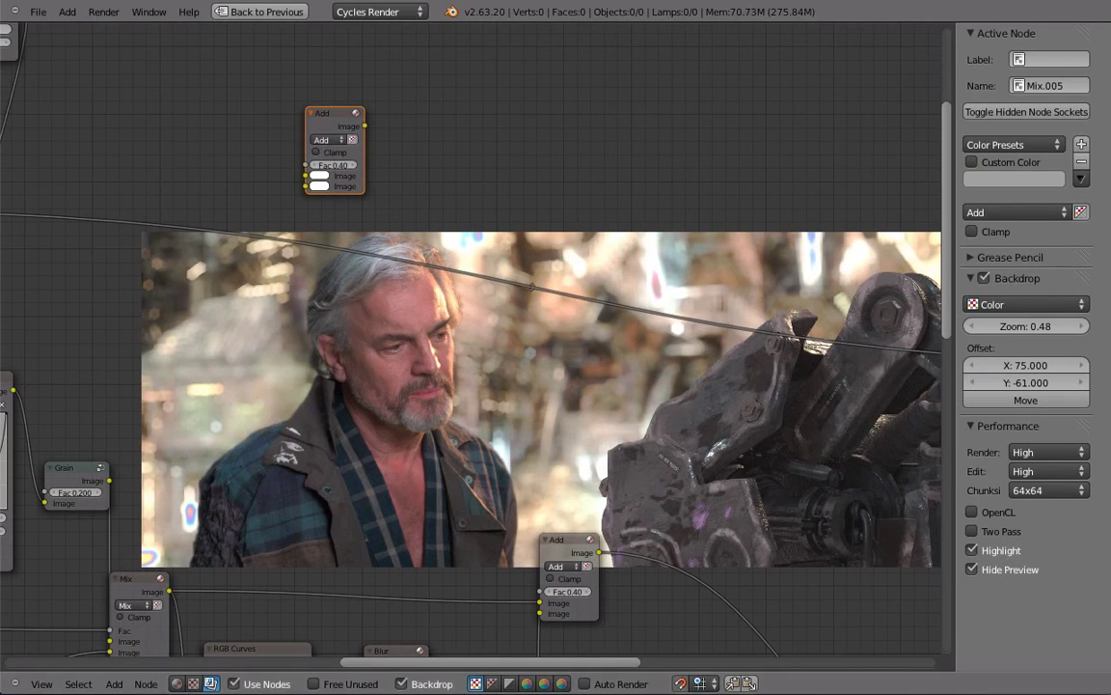
click(681, 684)
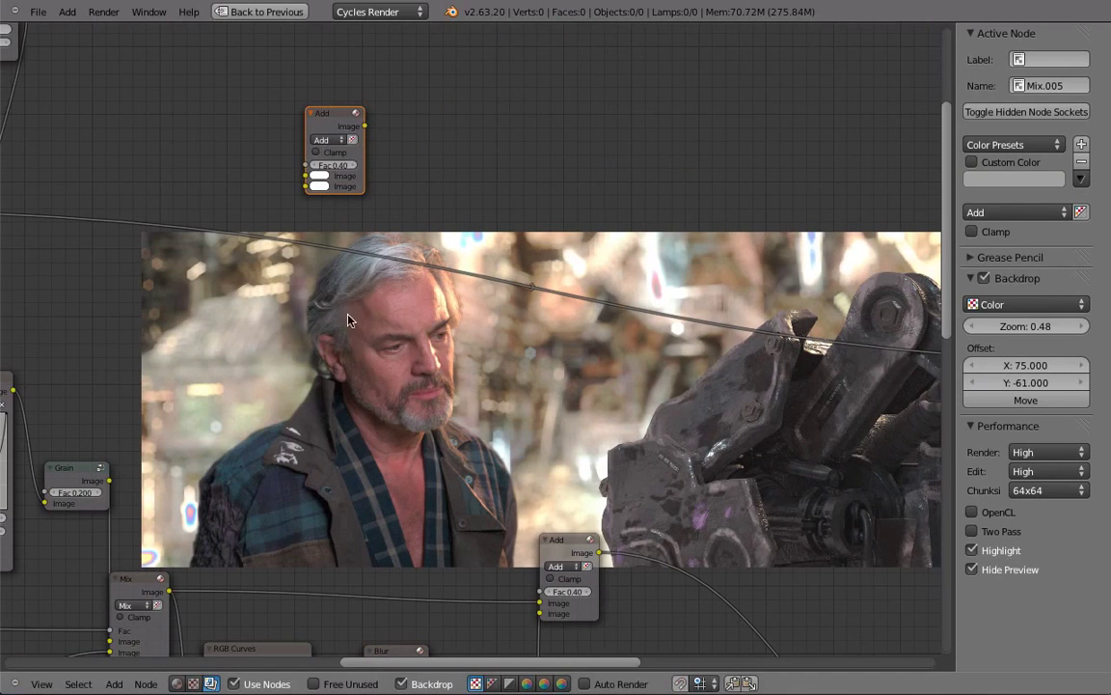
key(g)
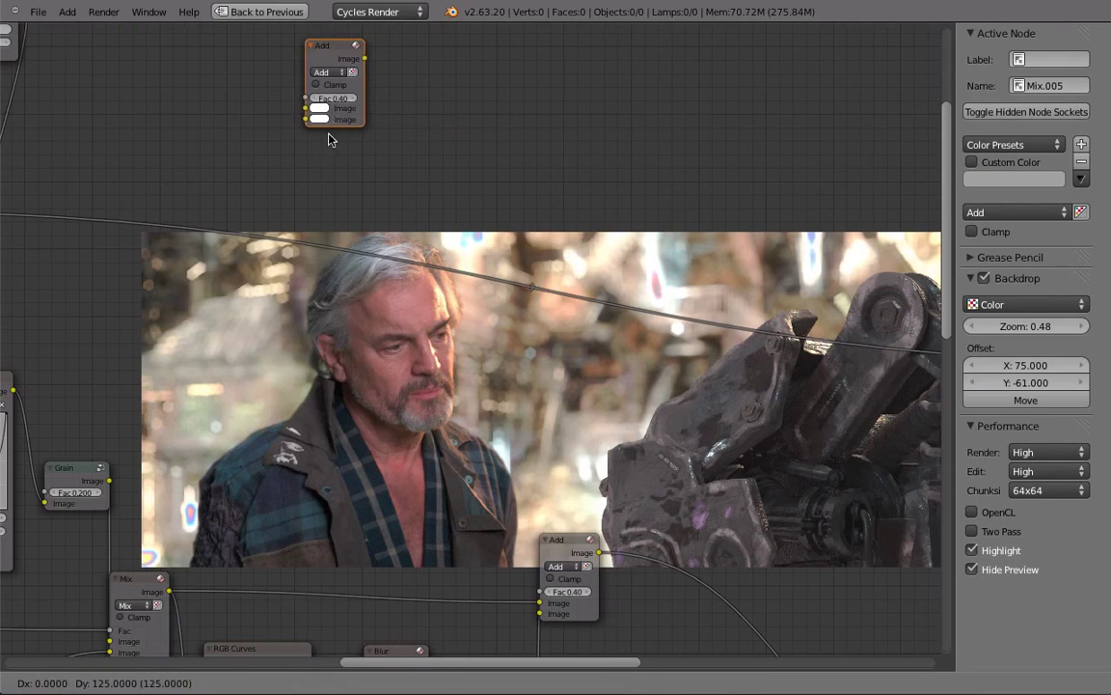
right_click(315, 169)
Place two further copies of the upper Add node in a row at snapped increments, and delete both copies
key(shift+d)
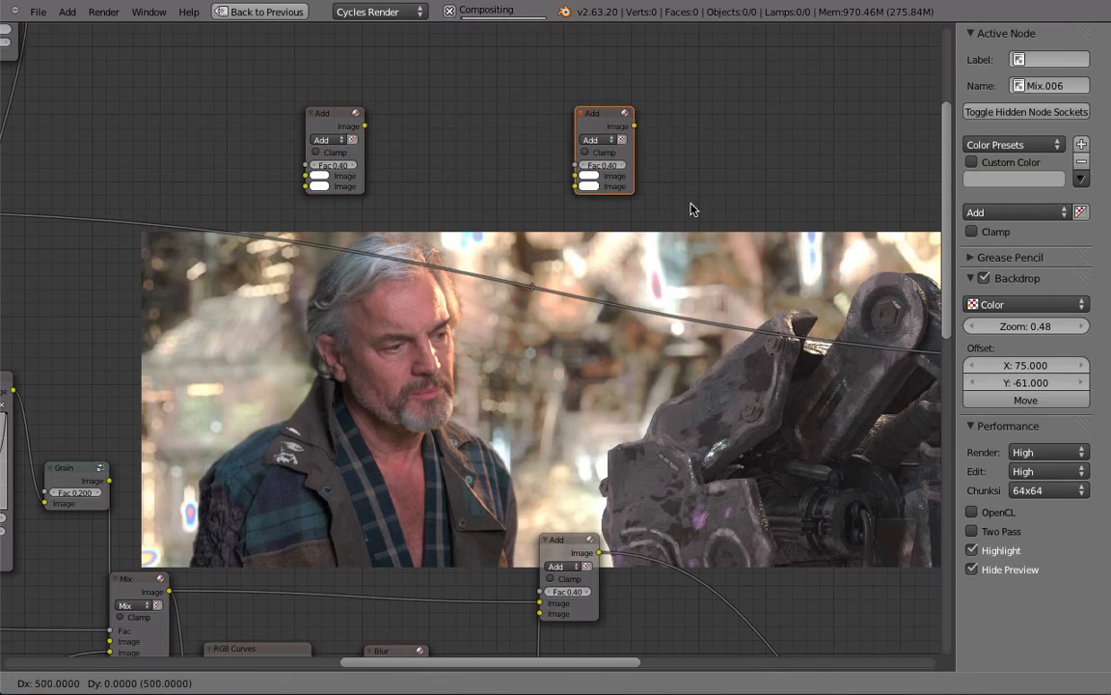
click(523, 149)
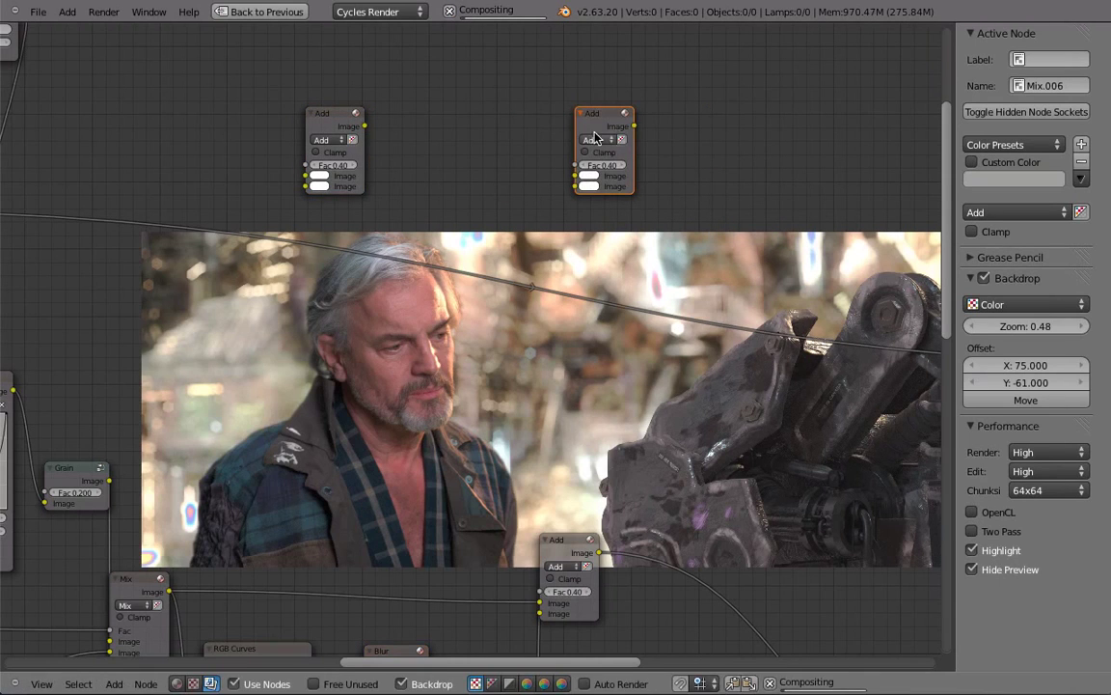
key(shift+d)
click(833, 169)
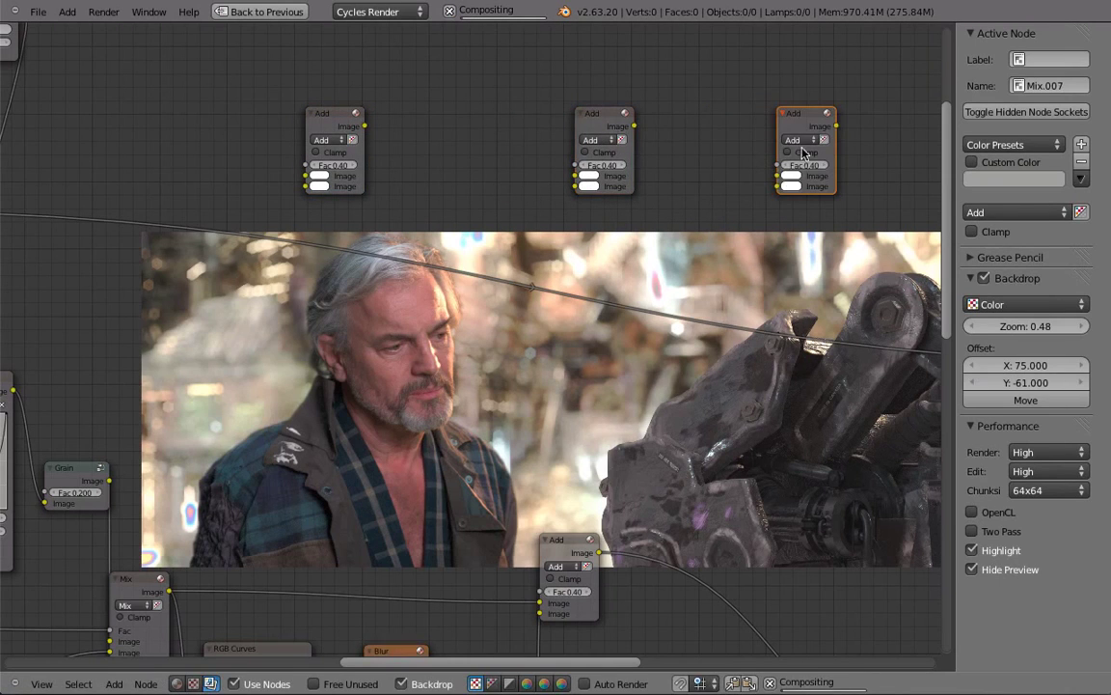
key(x)
right_click(611, 177)
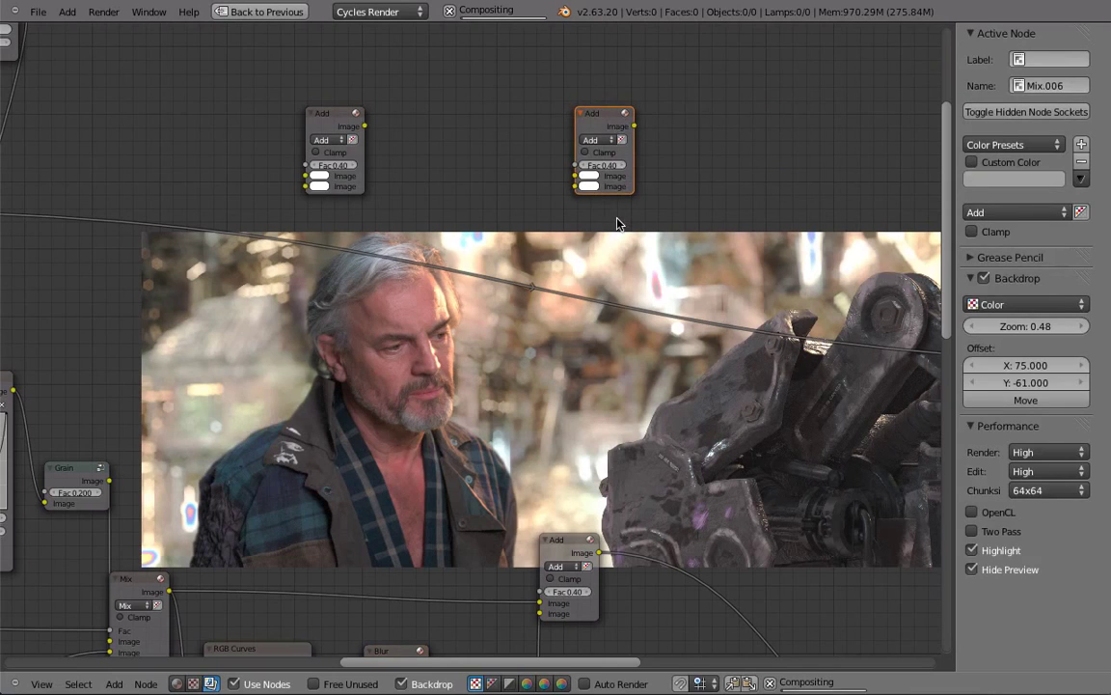
key(x)
Switch the snapping element from Increment to node alignment and place a duplicate of the upper Add node level with the original
click(705, 683)
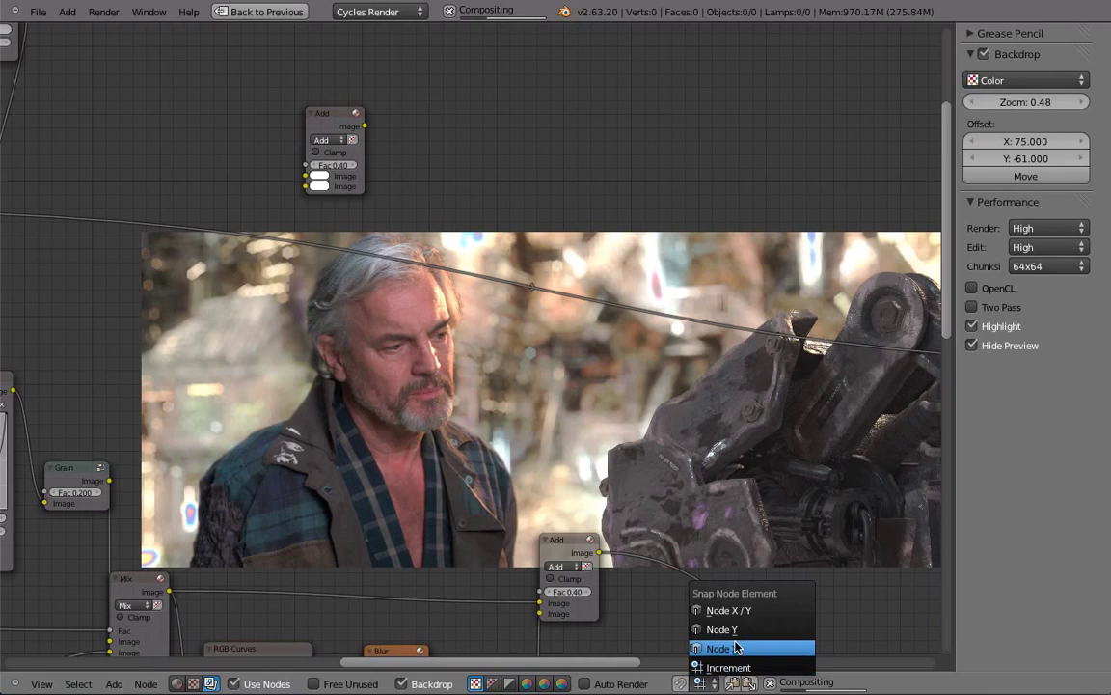
click(712, 637)
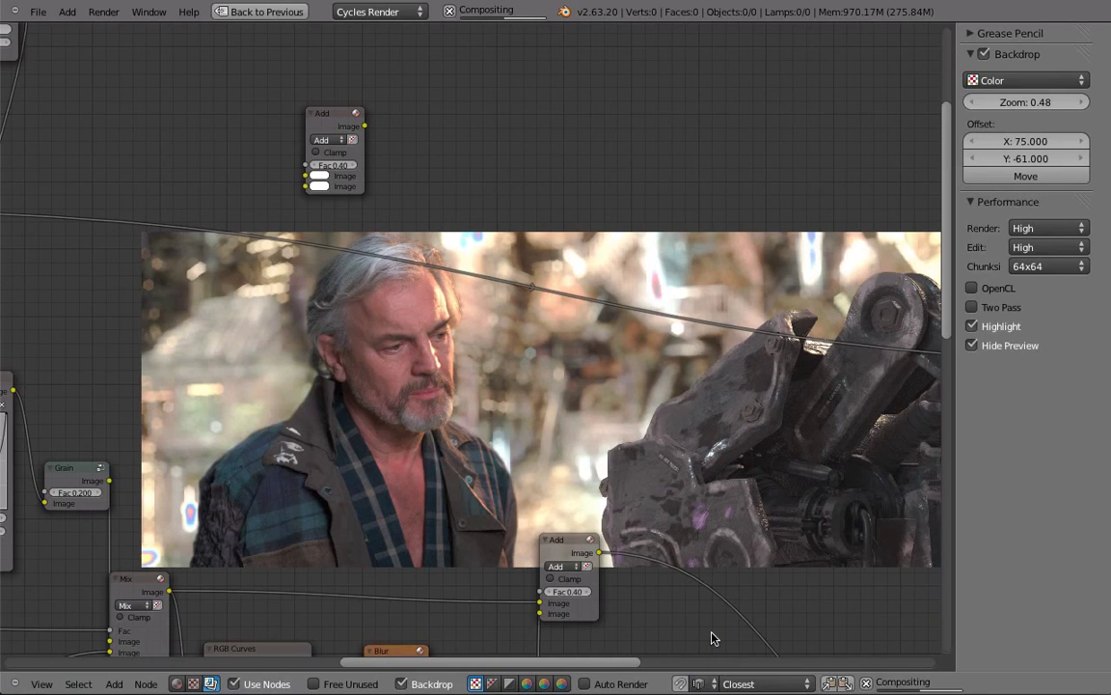
click(323, 116)
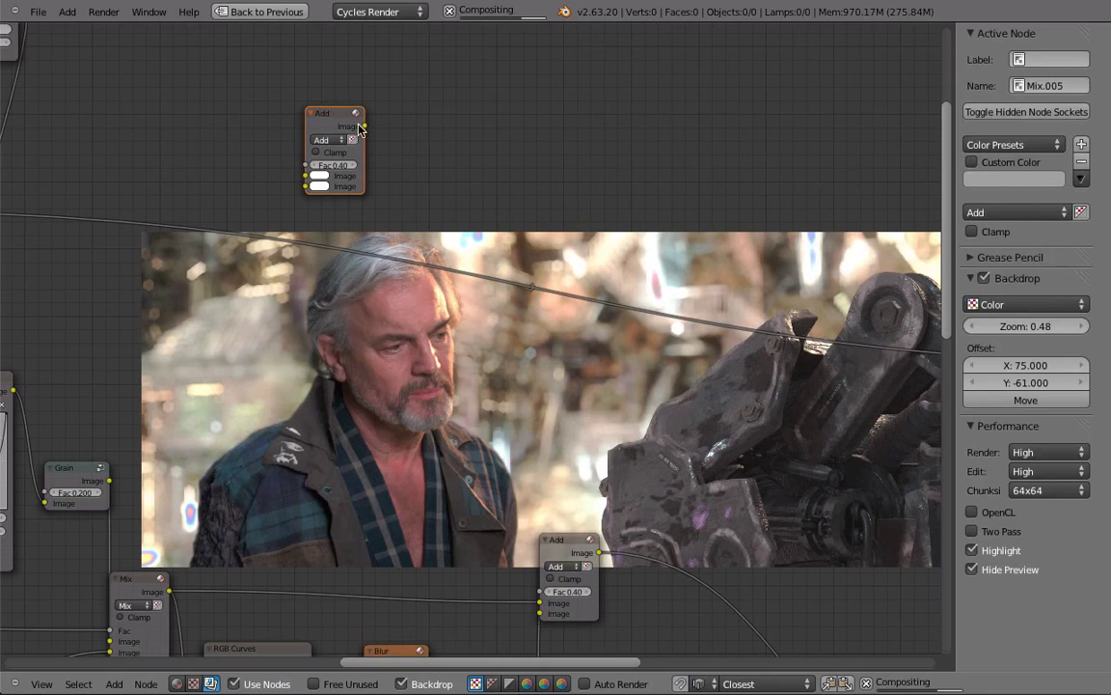
key(shift+d)
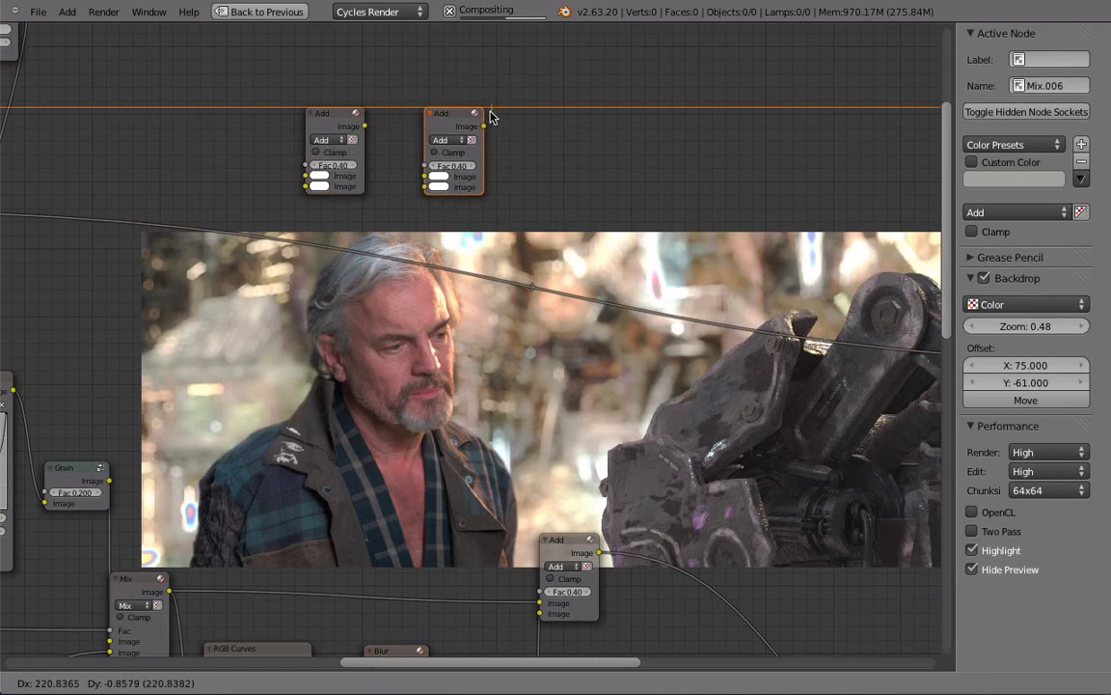
key(x)
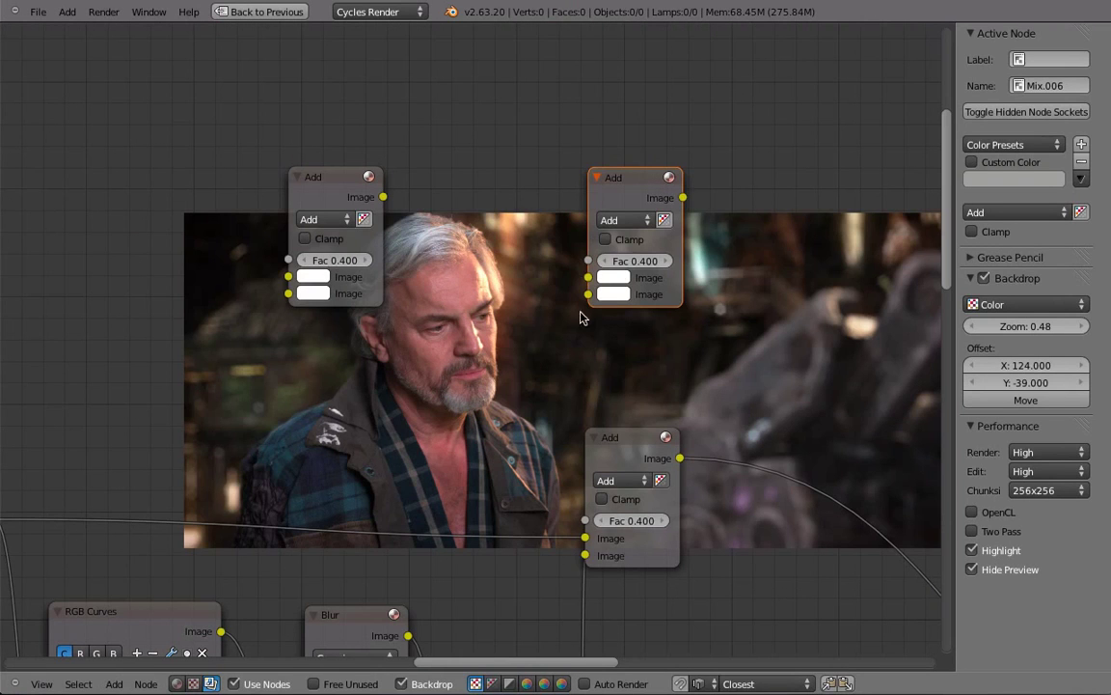
scroll(761, 306, down, 7)
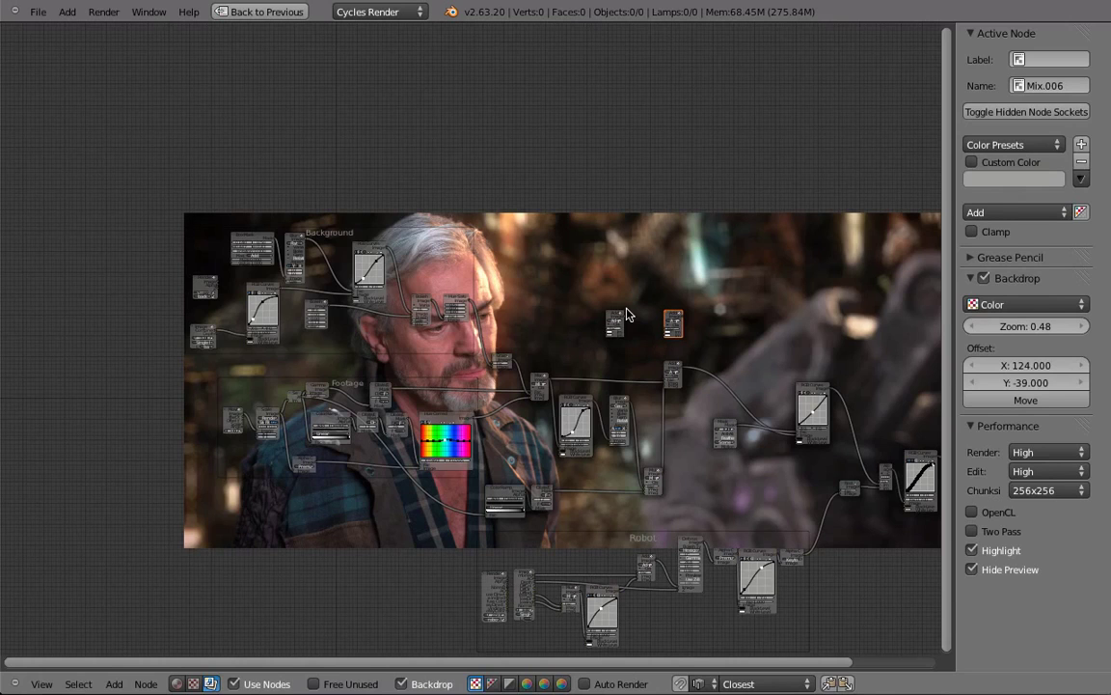
Select and copy all compositing nodes of the shot, and start a new default file
key(a)
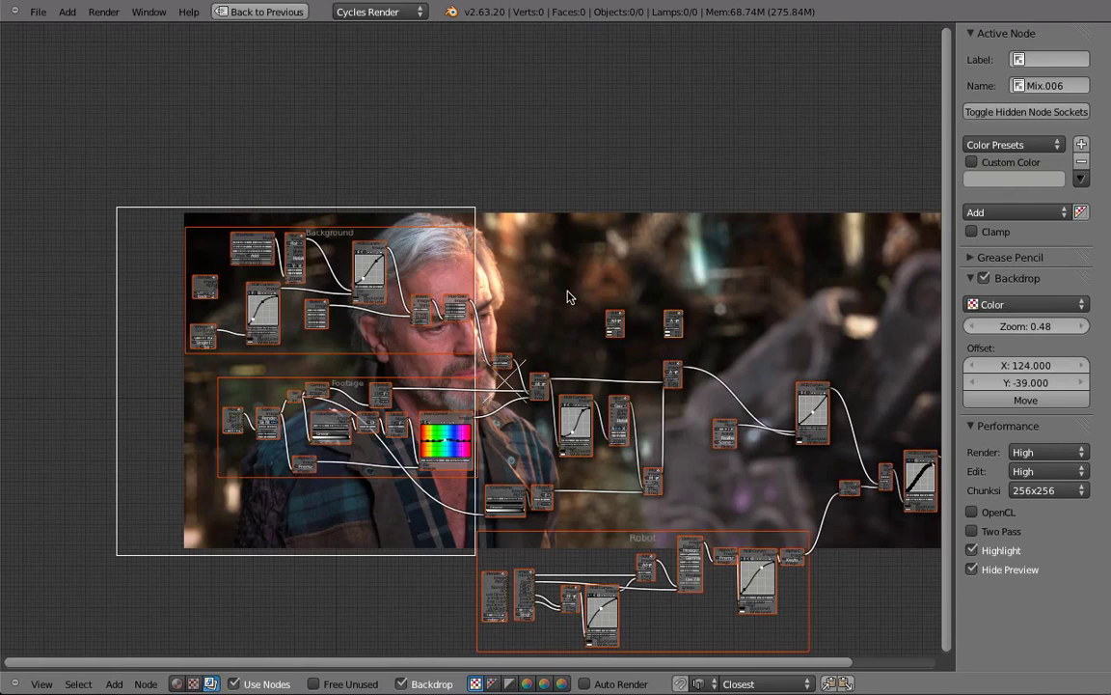
key(ctrl+n)
click(366, 350)
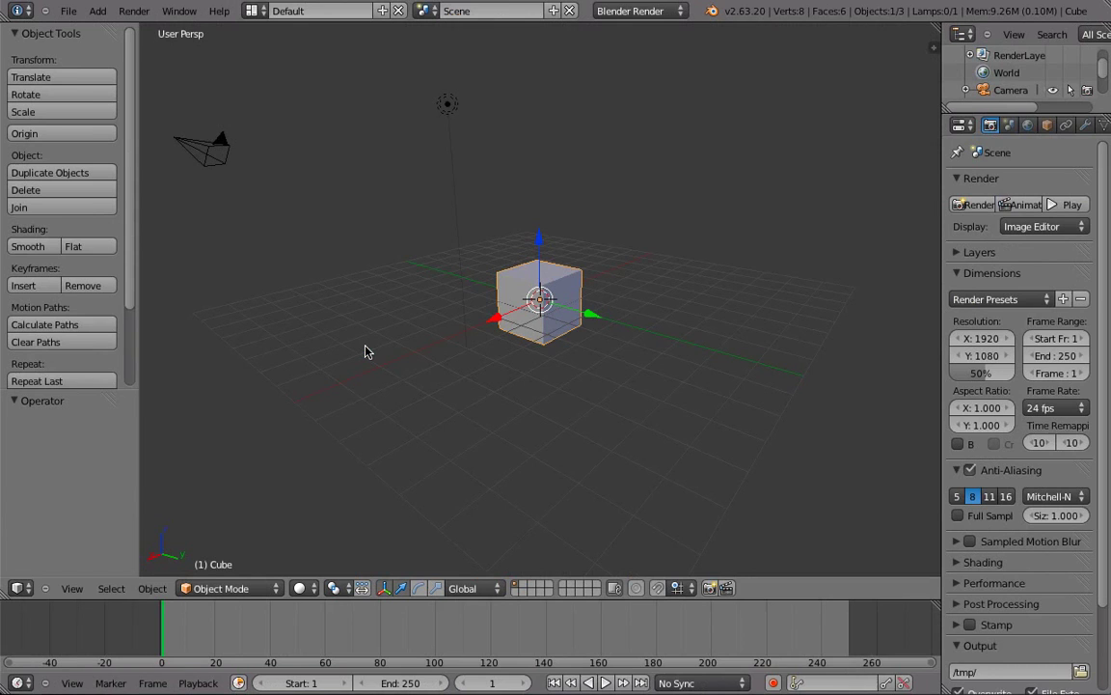
Maximize the node editor in the Compositing layout with Use Nodes and Backdrop enabled, and paste the copied nodes there
key(ctrl+Left)
key(ctrl+Up)
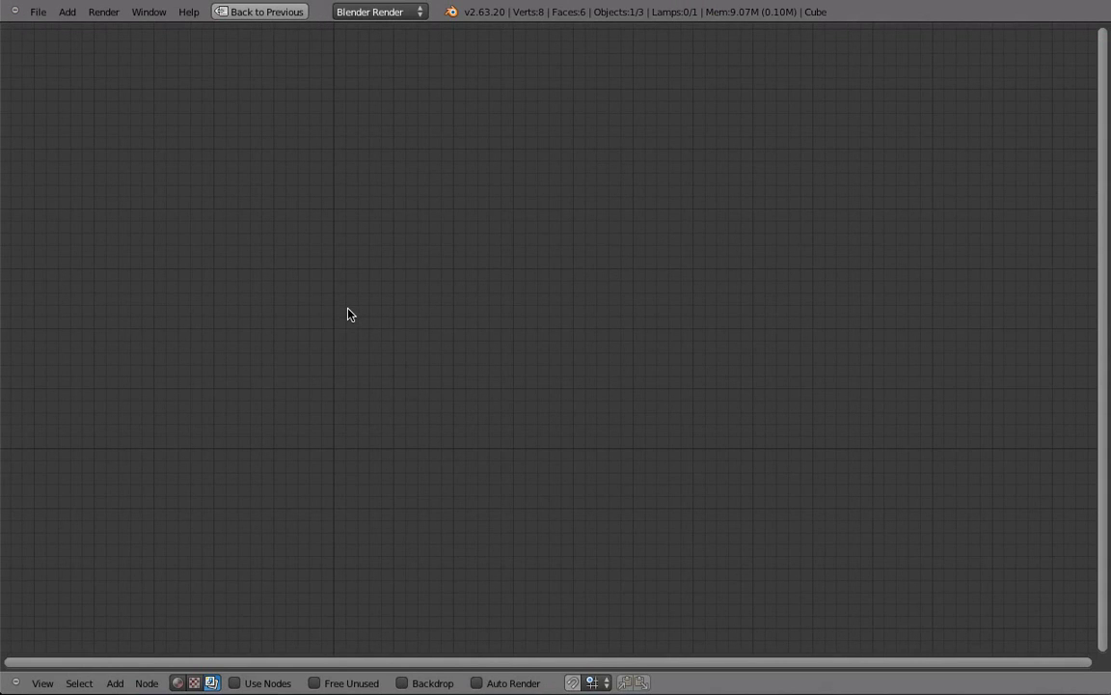
click(234, 683)
click(415, 683)
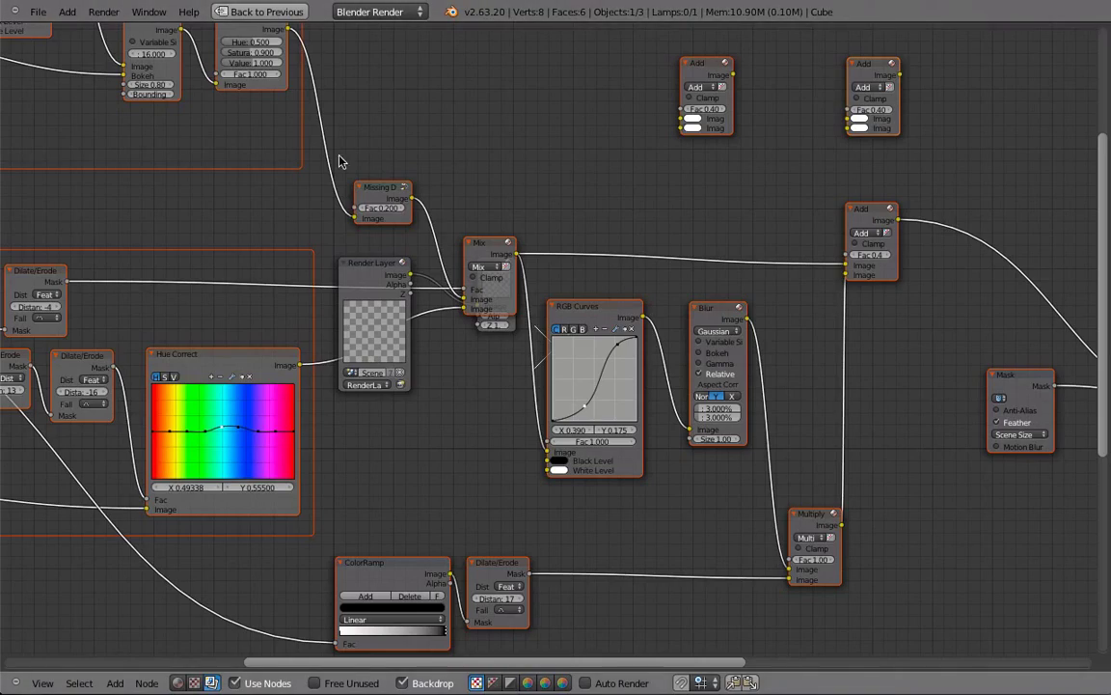
Examine the pasted node tree, especially the Background frame's Image and Render Layers nodes, and restore the multi-editor Compositing layout
scroll(345, 459, down, 5)
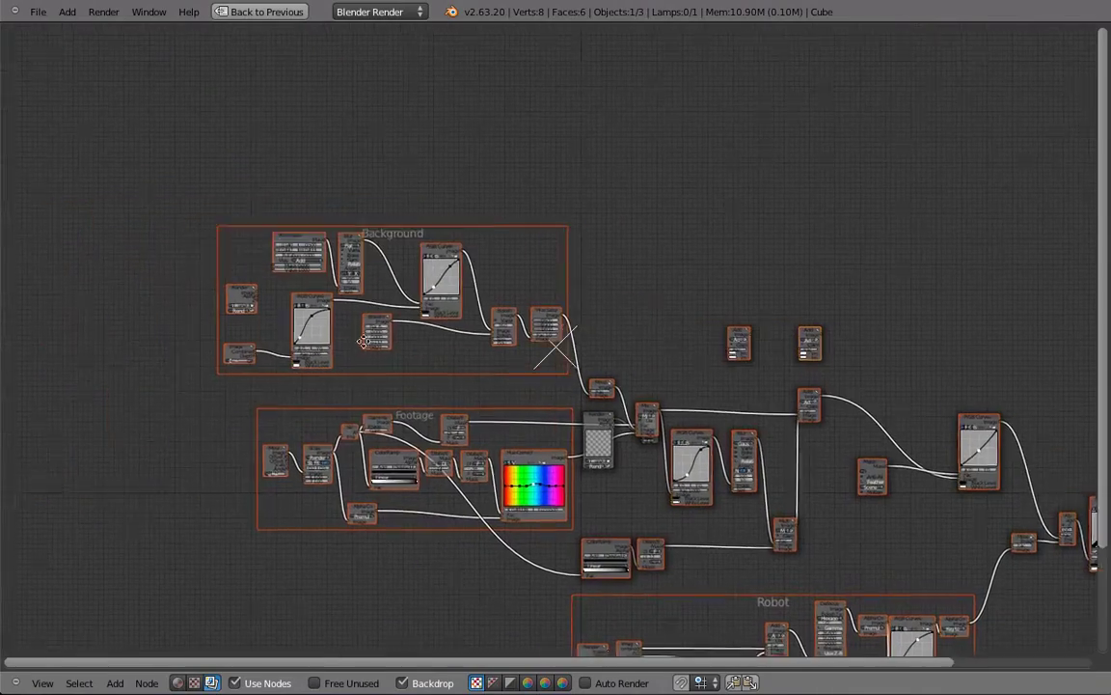
scroll(248, 329, up, 2)
scroll(247, 326, up, 3)
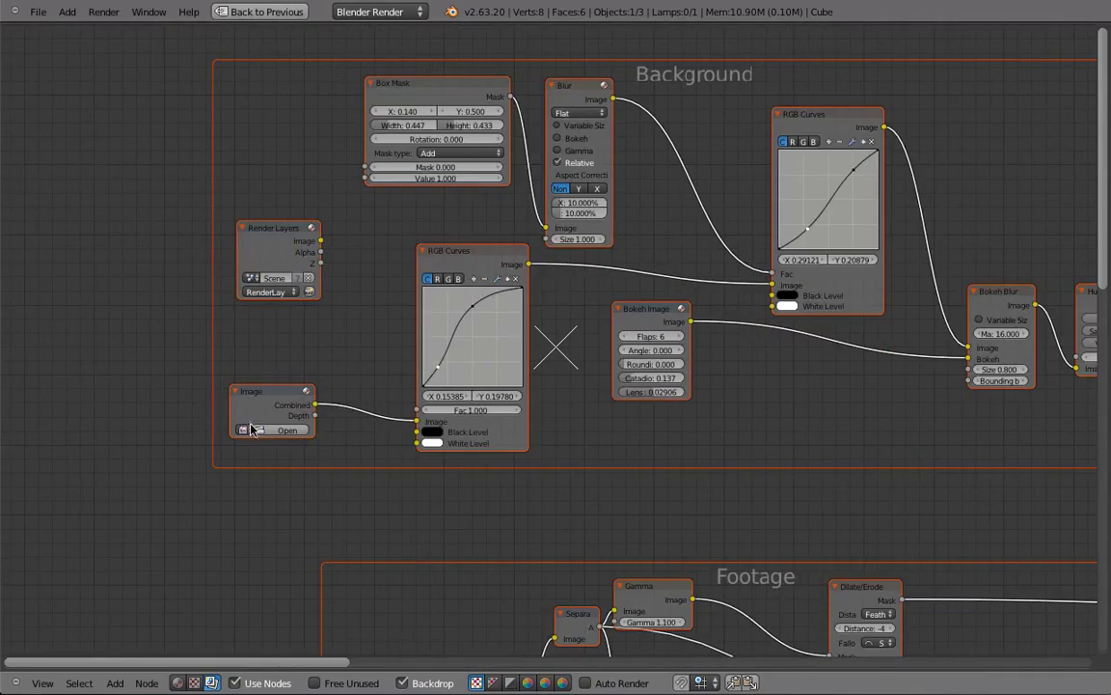
scroll(250, 428, up, 2)
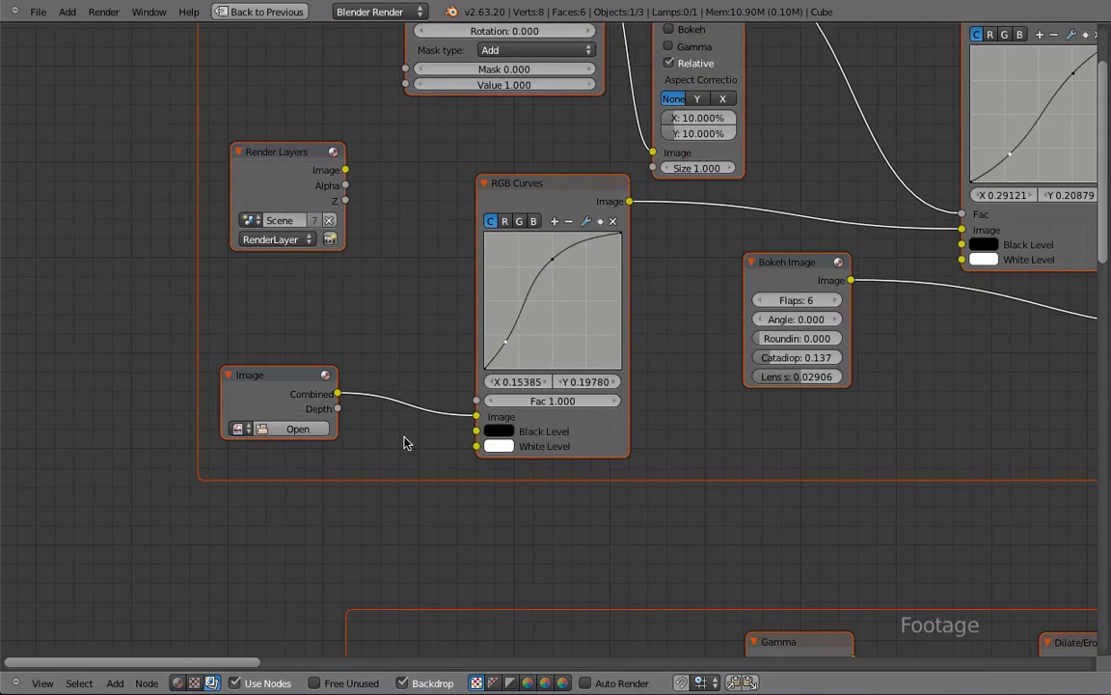
scroll(405, 442, down, 4)
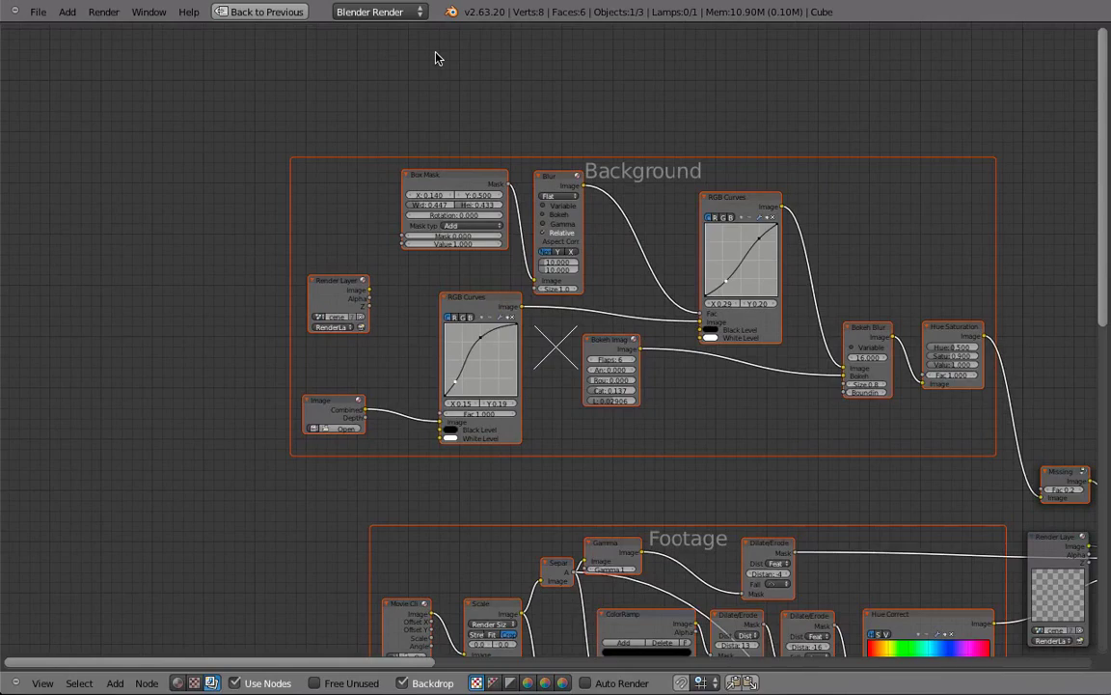
middle_drag(646, 287, 292, 246)
scroll(529, 299, down, 3)
key(ctrl+Up)
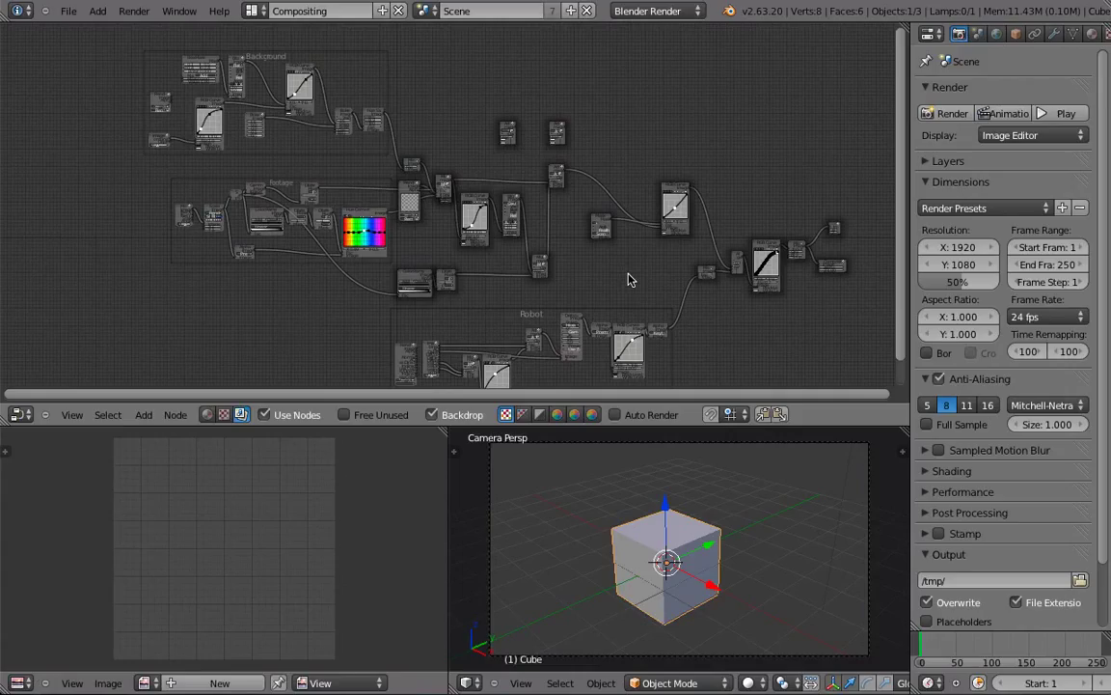